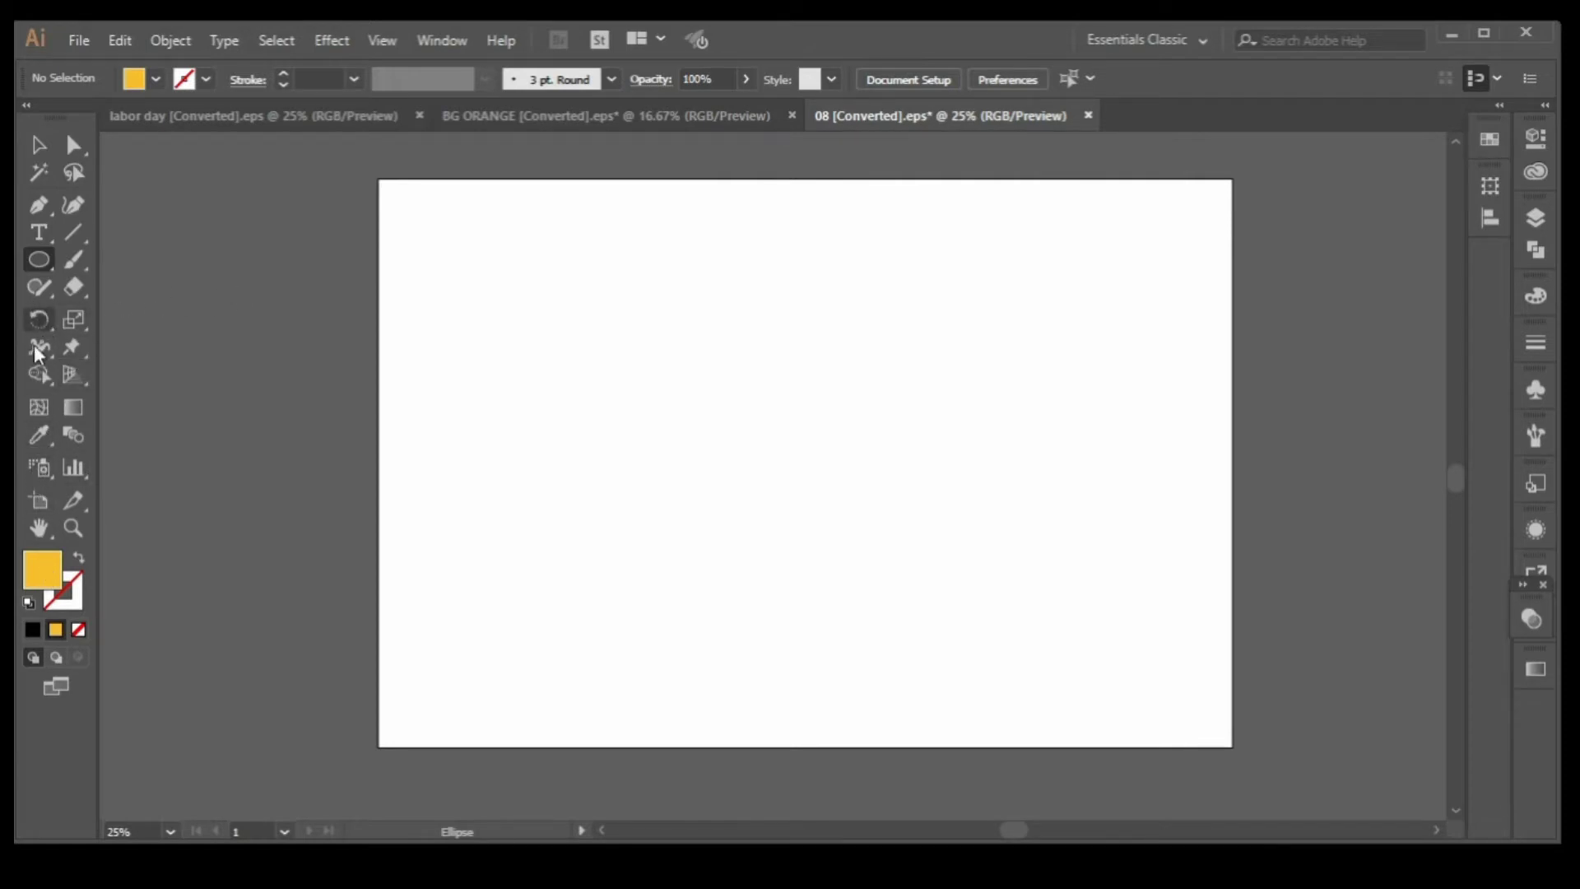
Draw a yellow circle about 1128 px wide near the artboard centre and select it.
left_click(37, 260)
left_click_drag(636, 299, 834, 495)
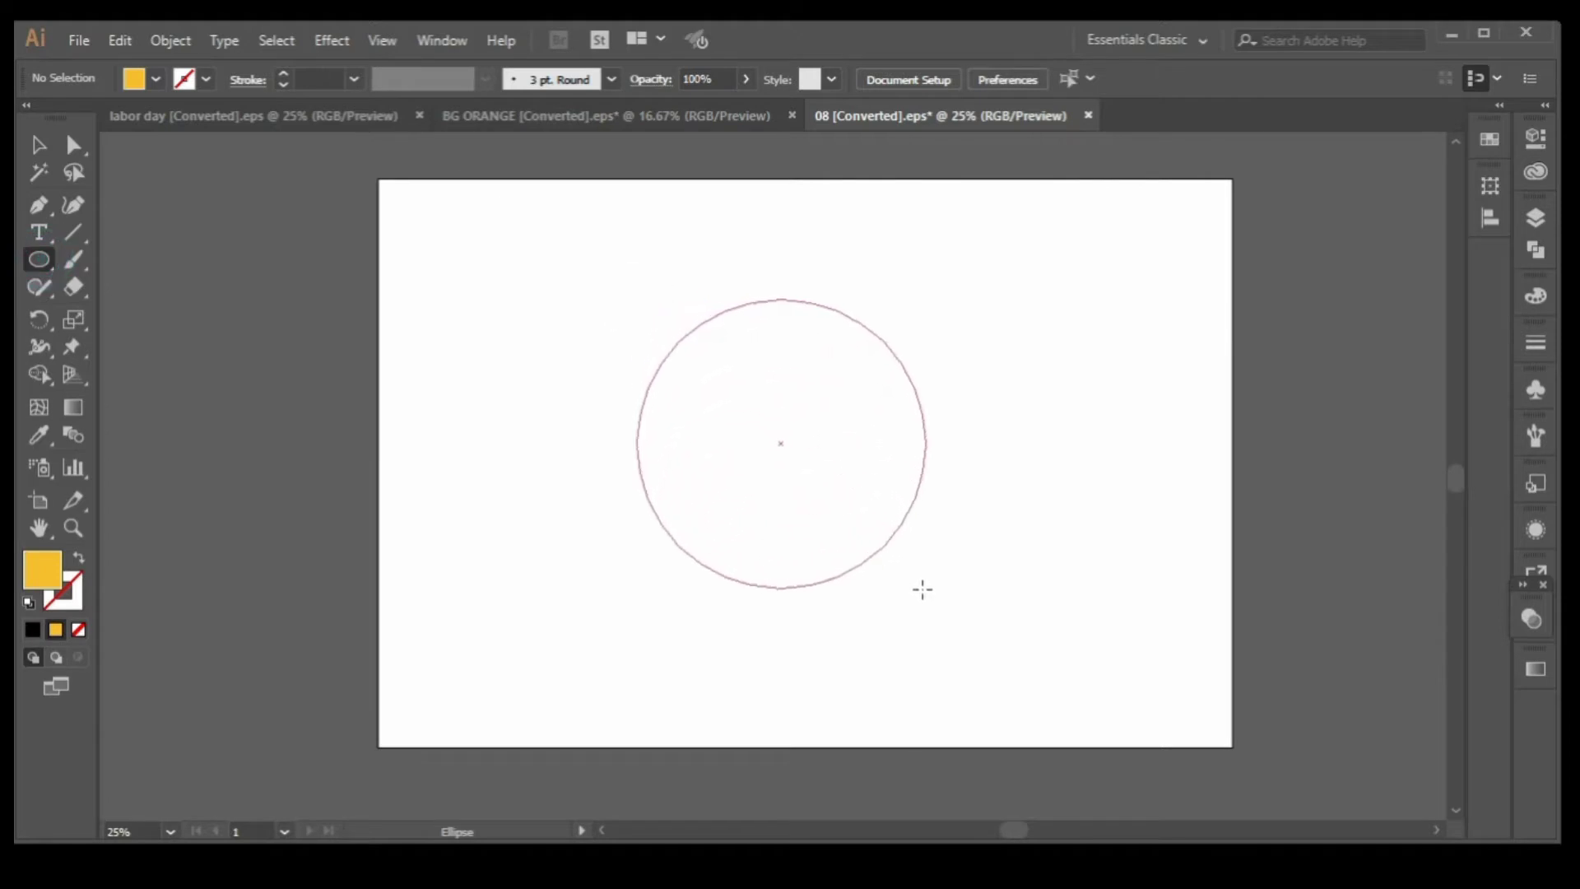
left_click_drag(833, 495, 950, 618)
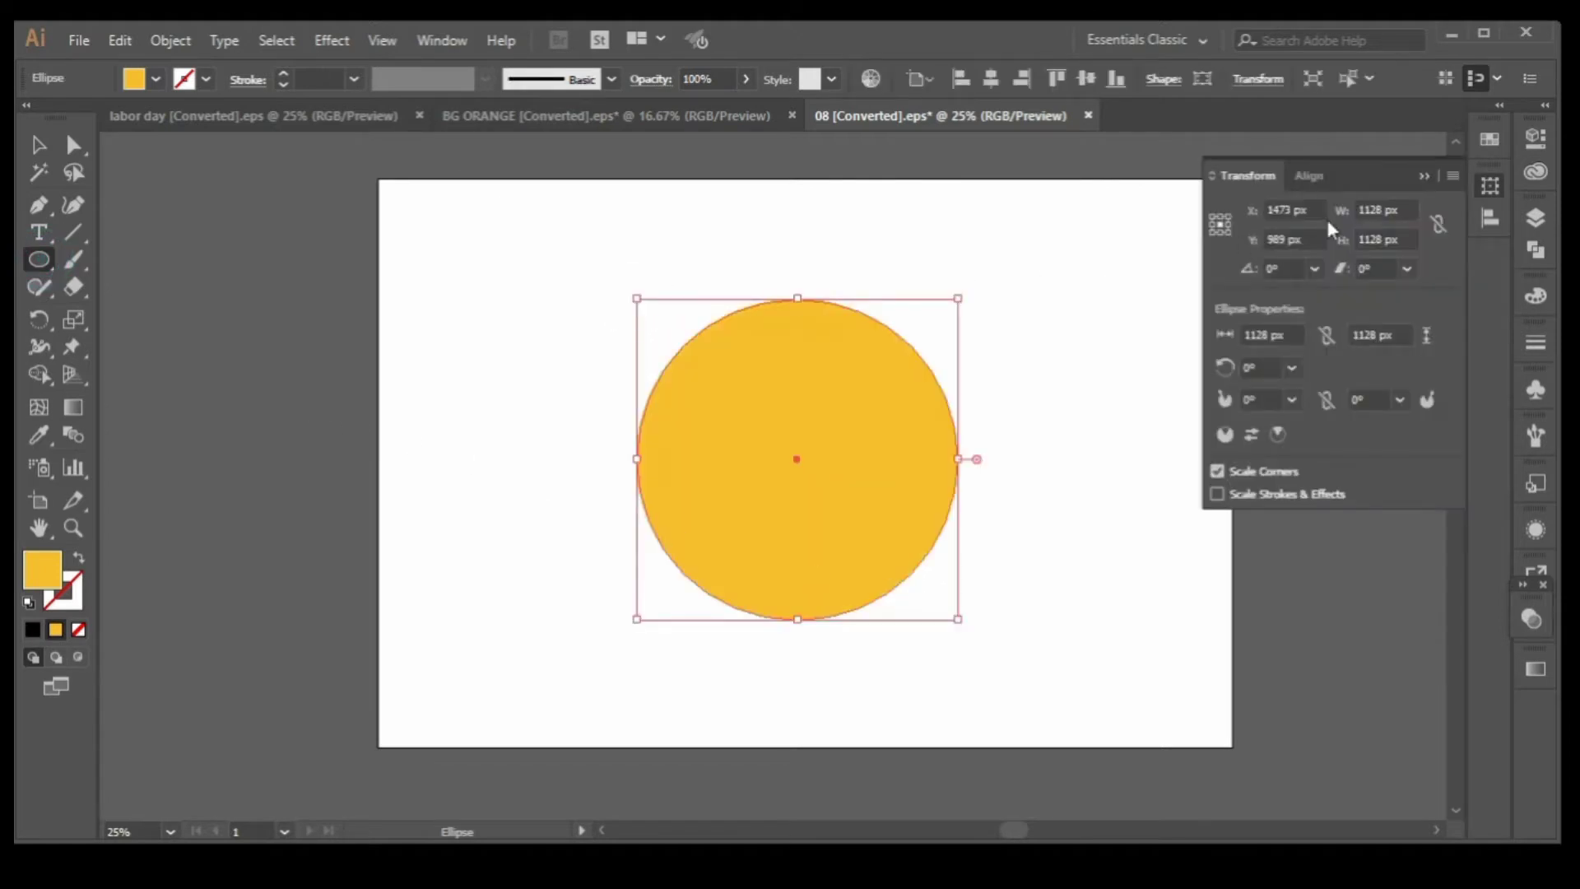
left_click(1423, 176)
left_click(37, 144)
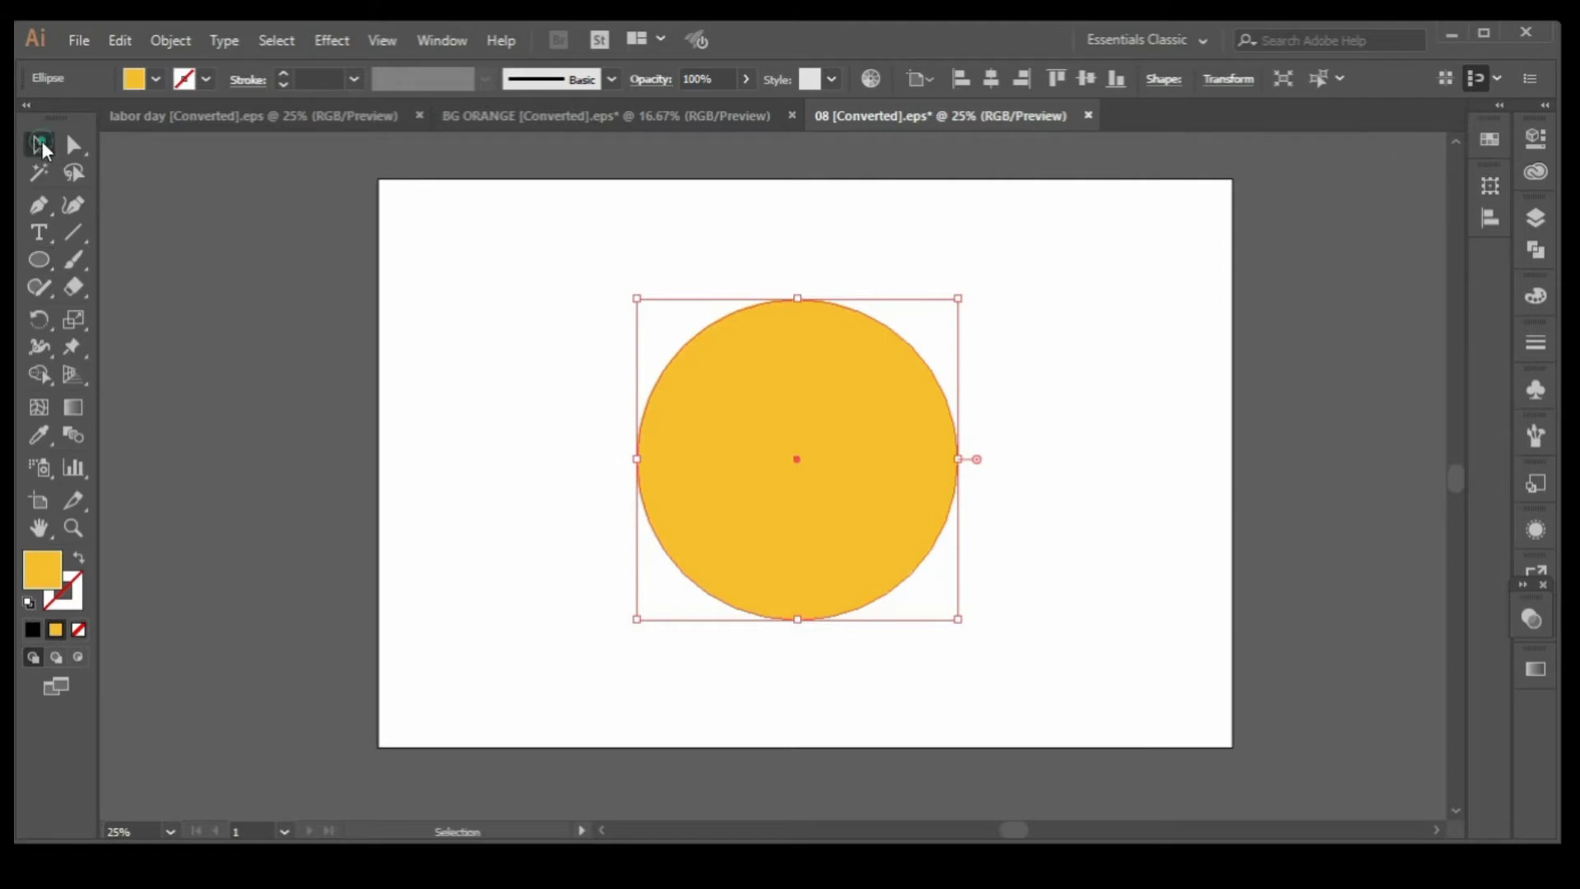
left_click(254, 287)
left_click(774, 420)
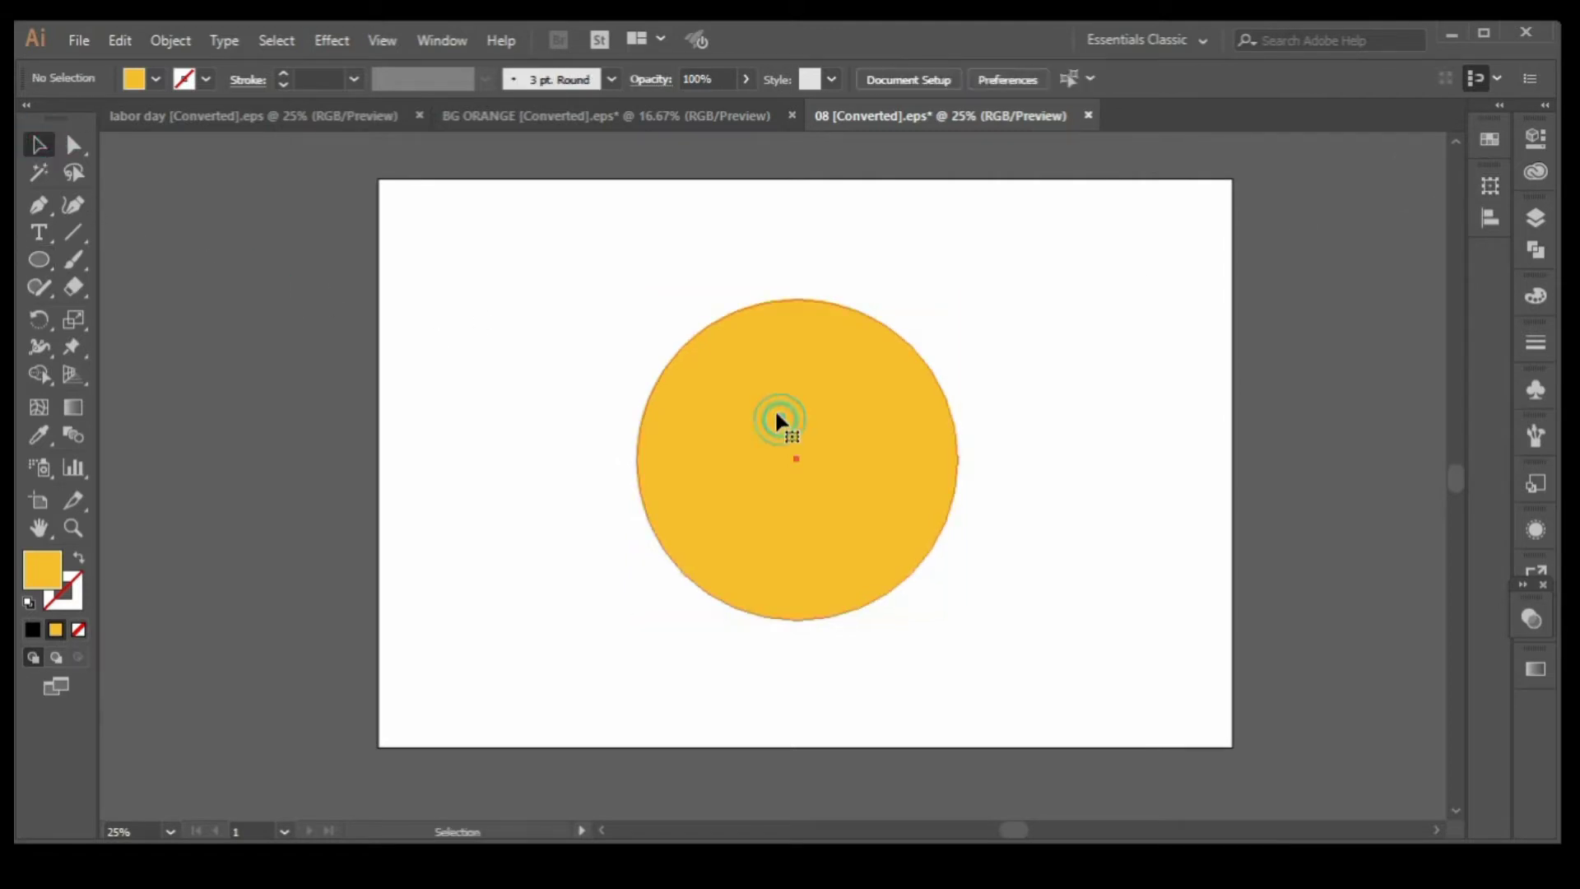
left_click(171, 41)
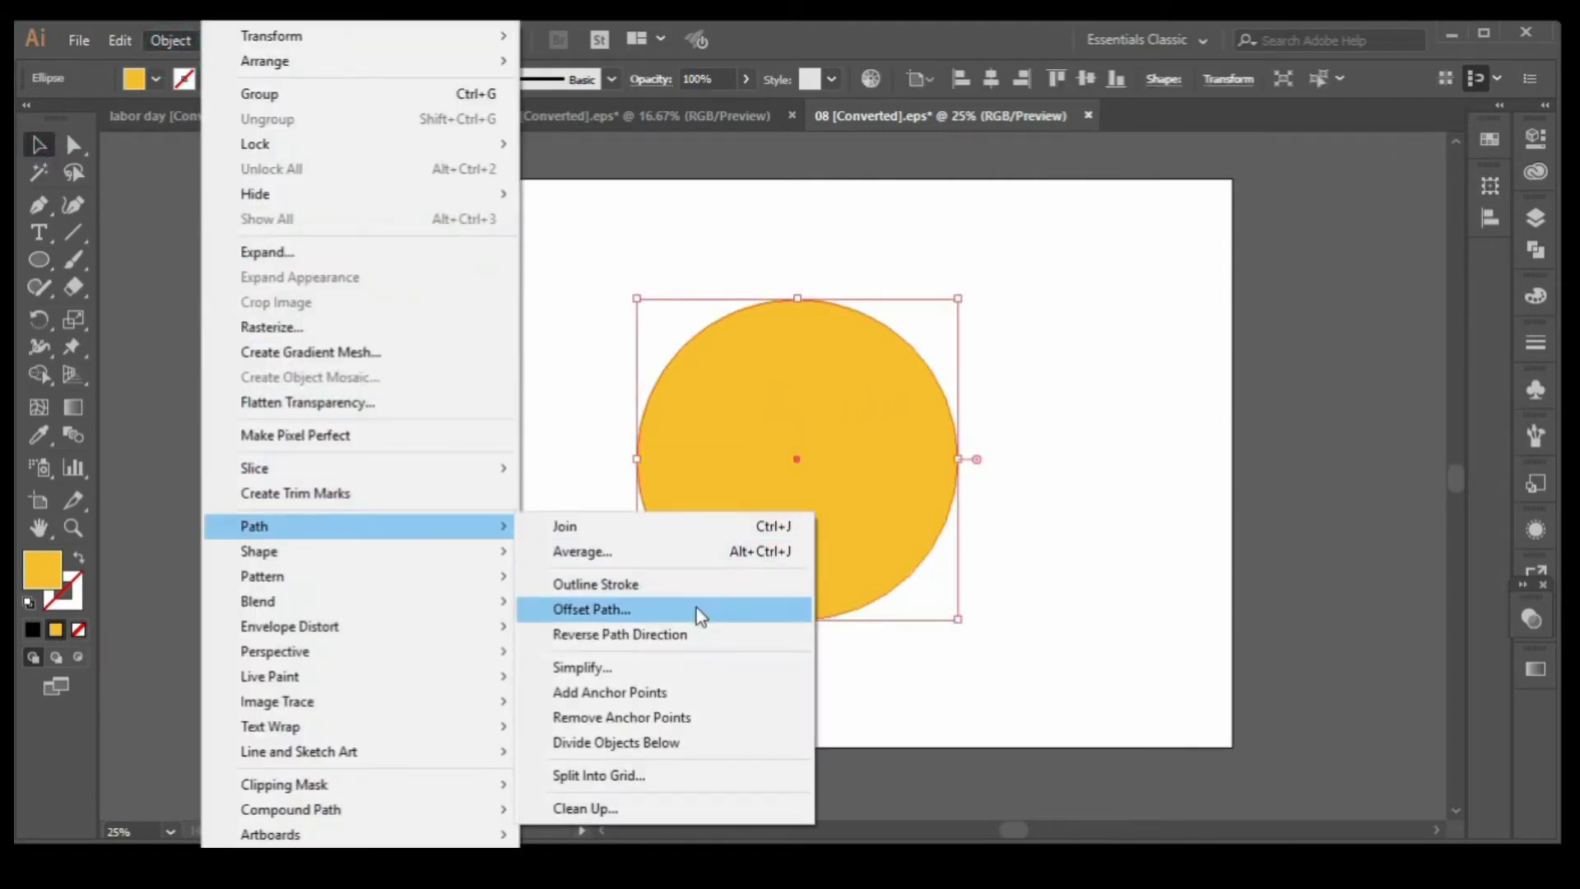
Offset the circle outward by 200 px with Offset Path.
left_click(692, 610)
left_click(42, 214)
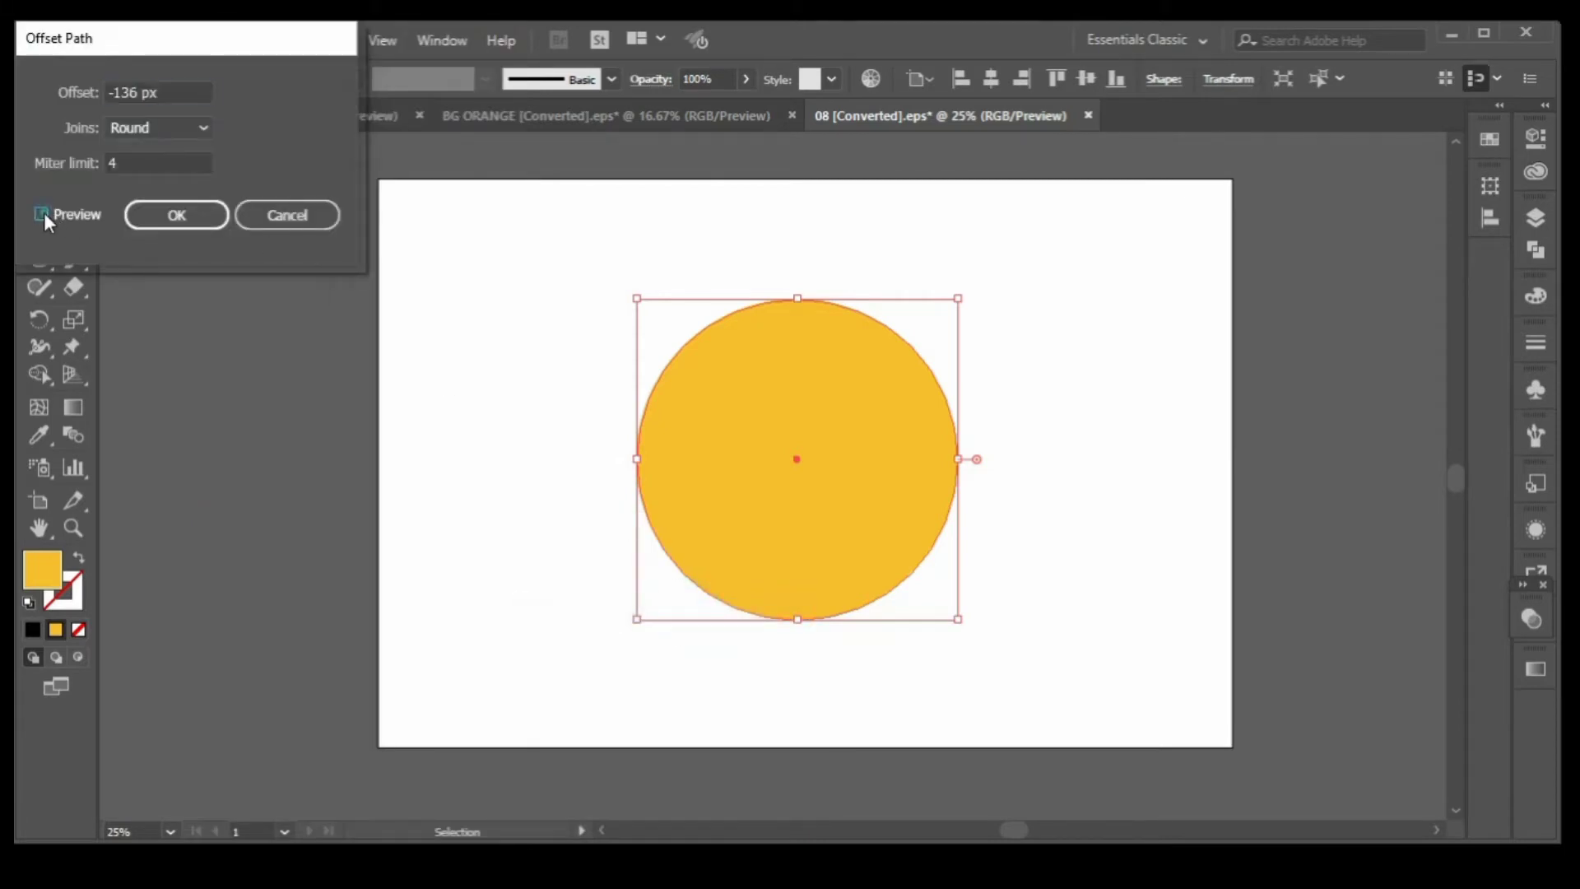
double_click(106, 92)
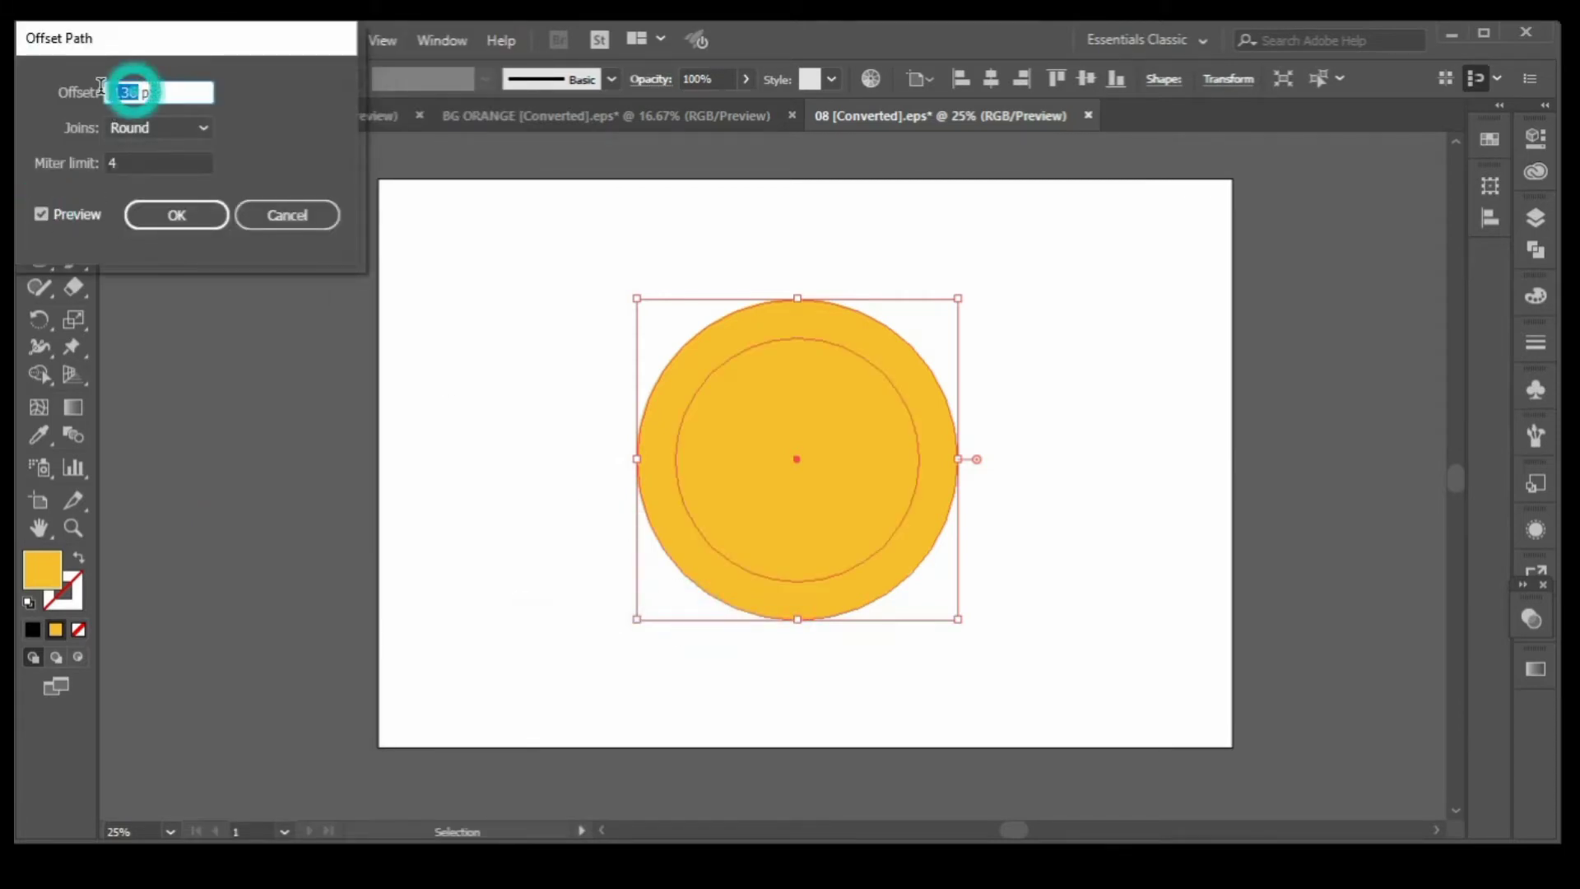
type("200")
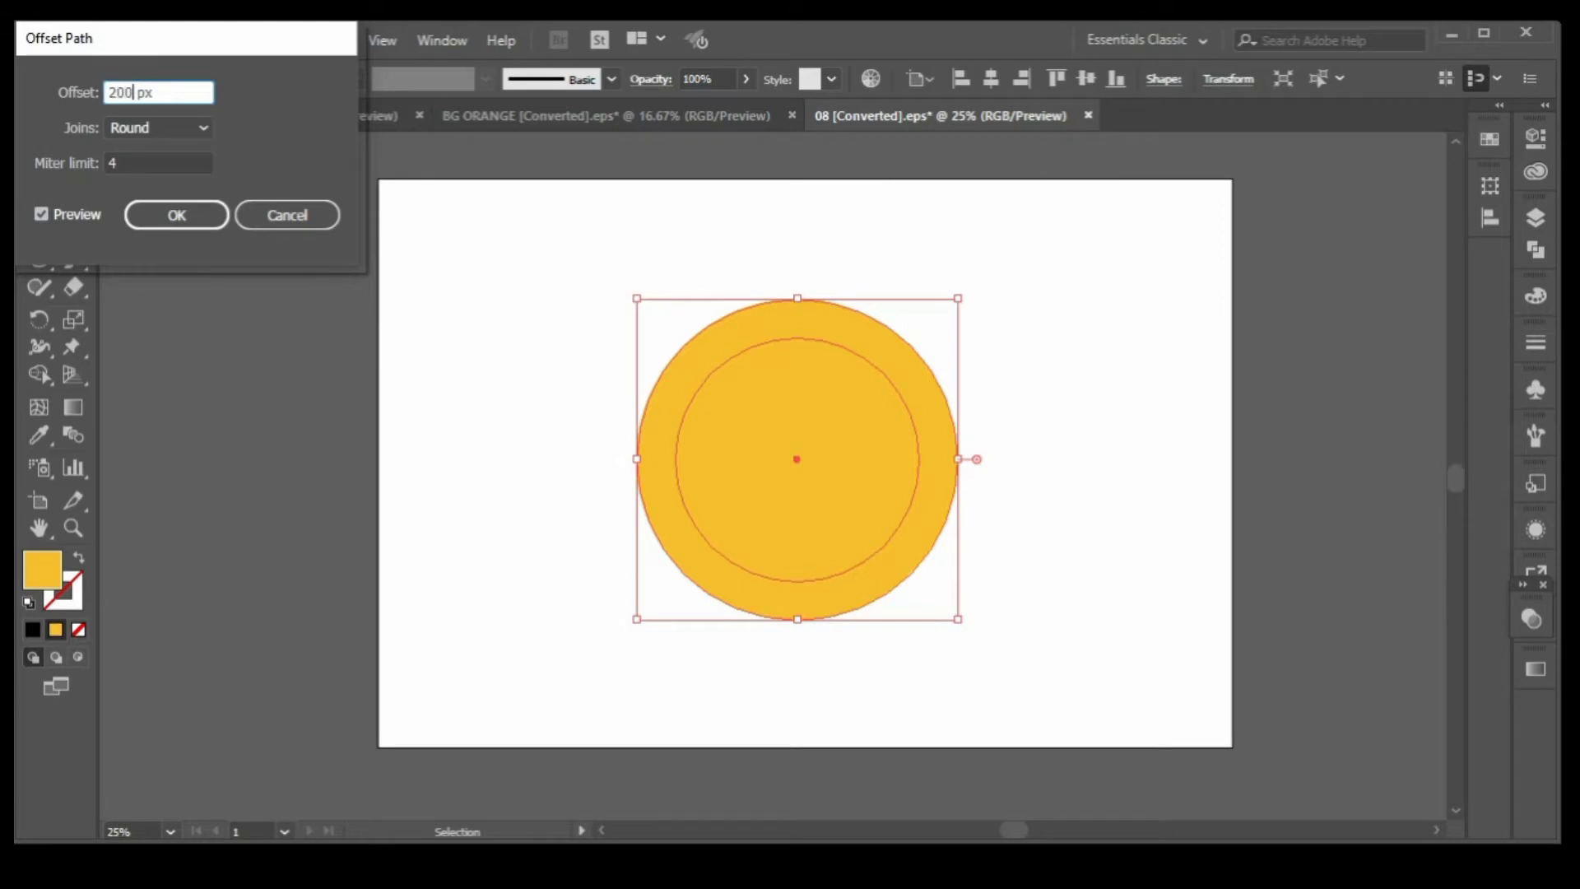
left_click(176, 215)
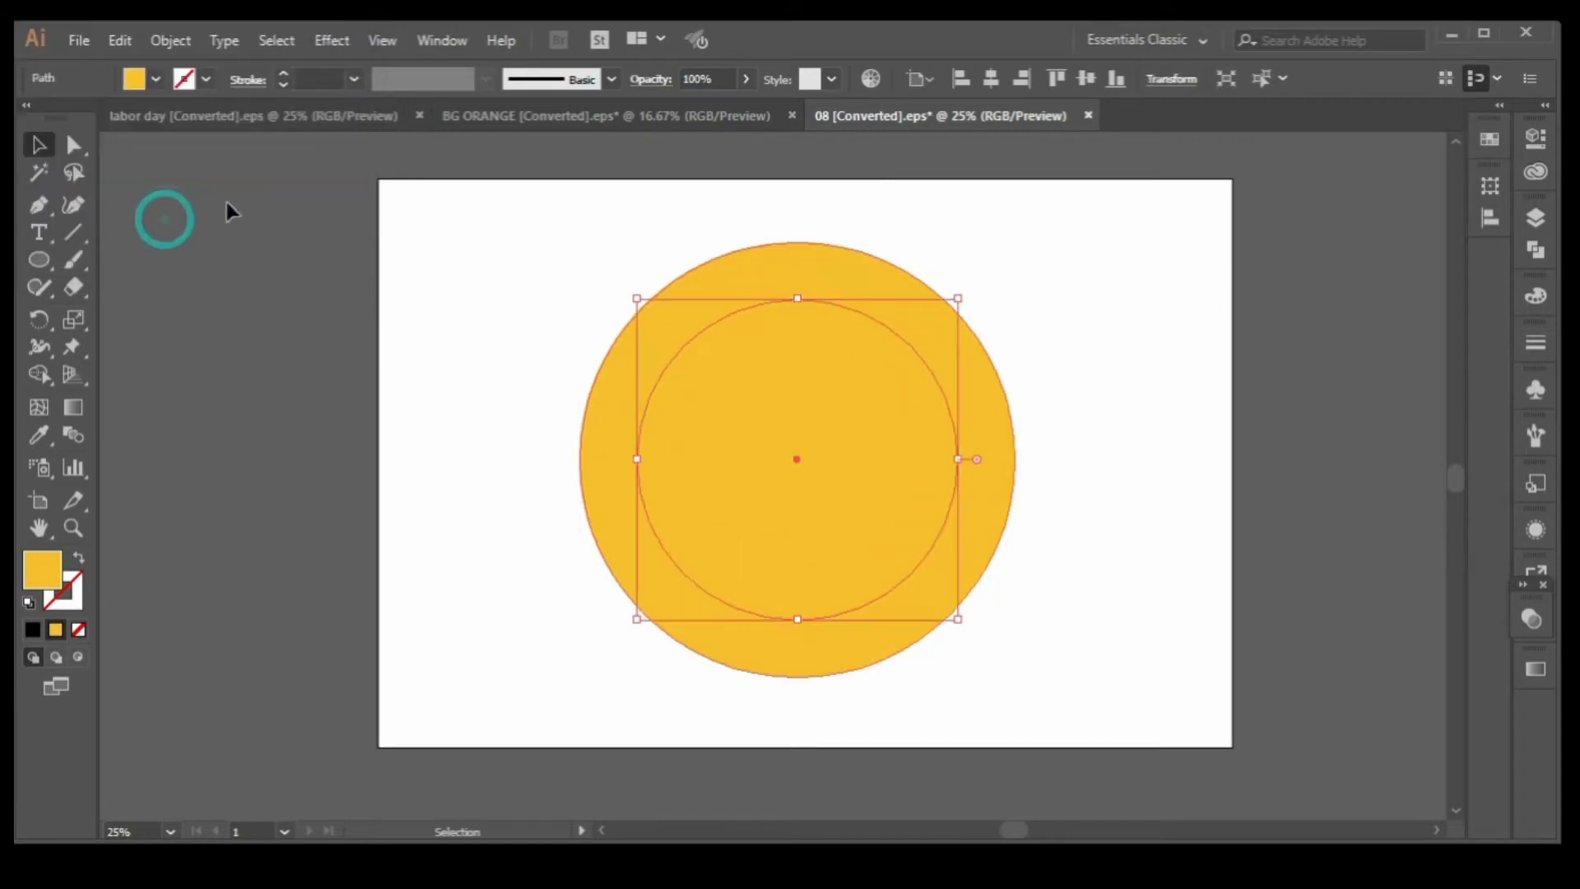
Fill the original inner circle with white using the Eyedropper.
left_click(299, 311)
left_click(744, 394)
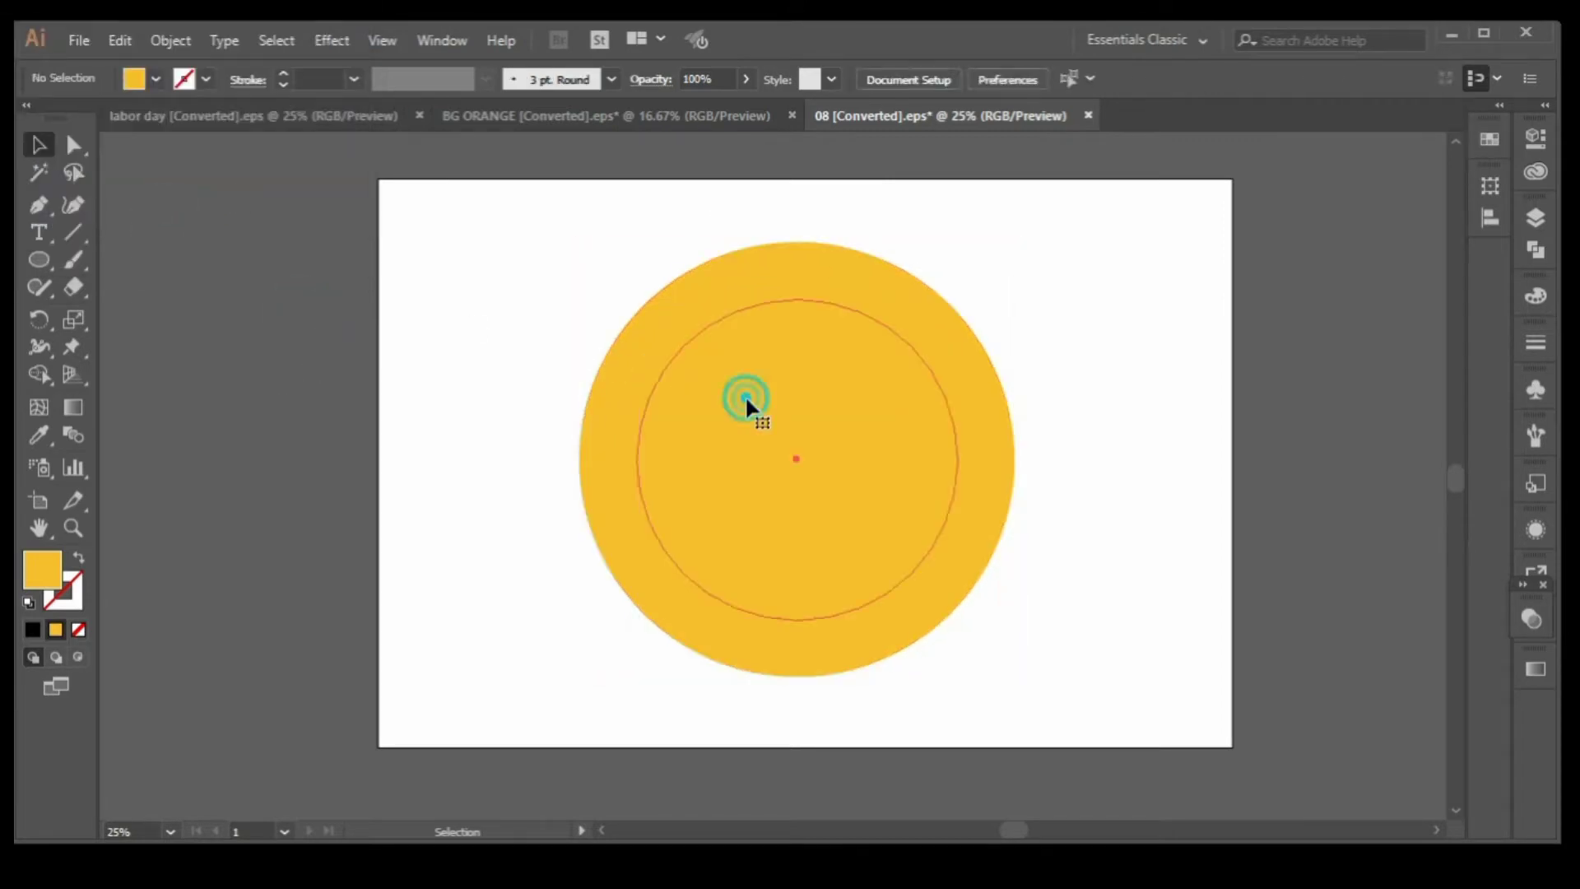
left_click(40, 434)
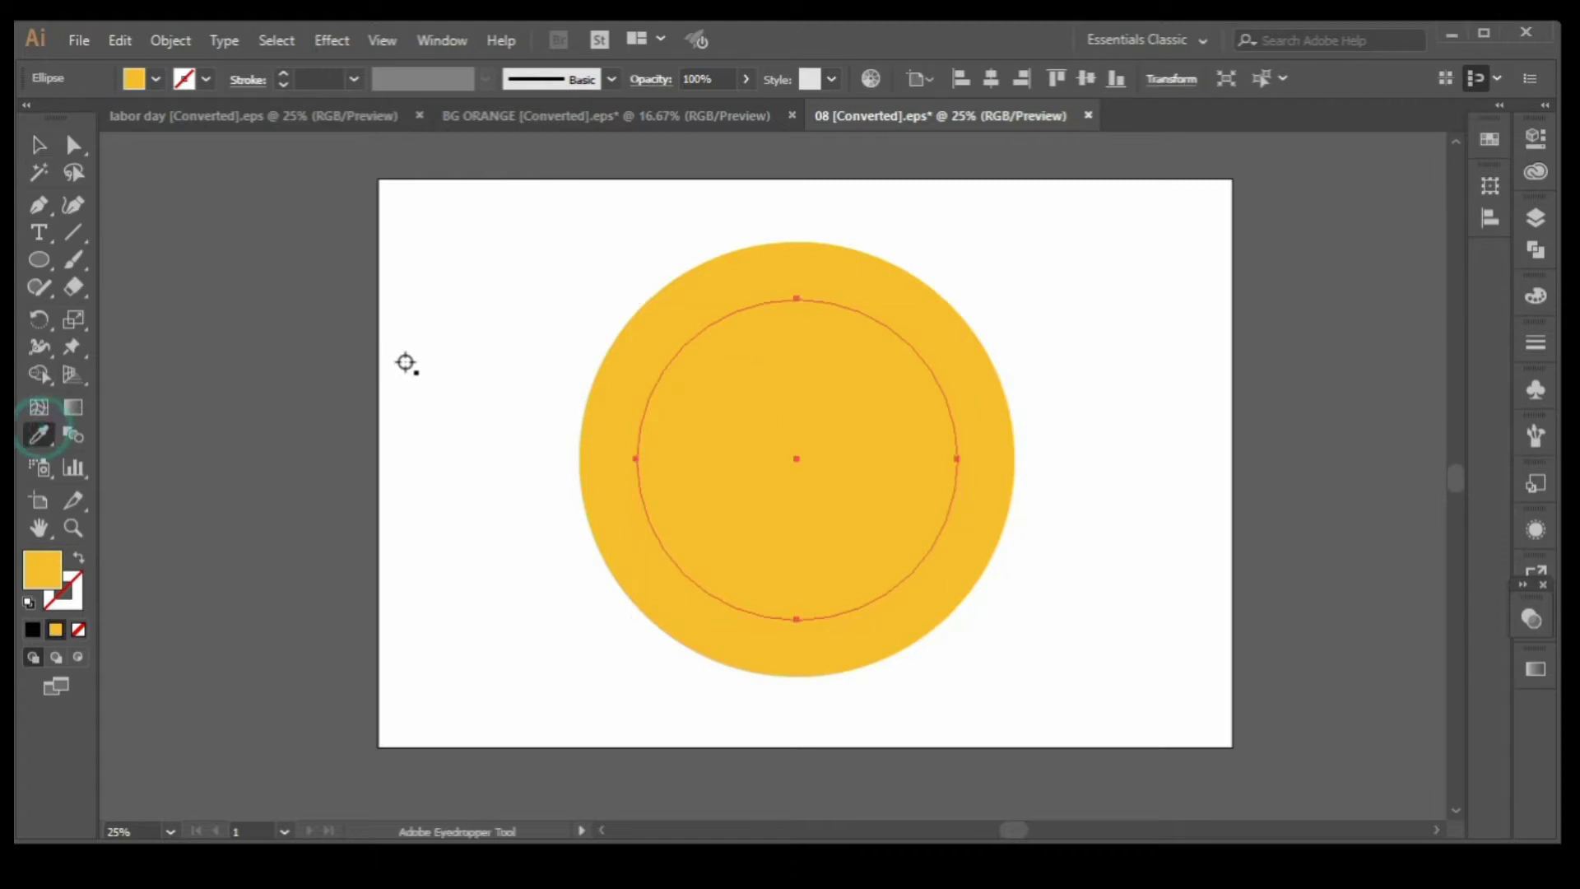
left_click(467, 341)
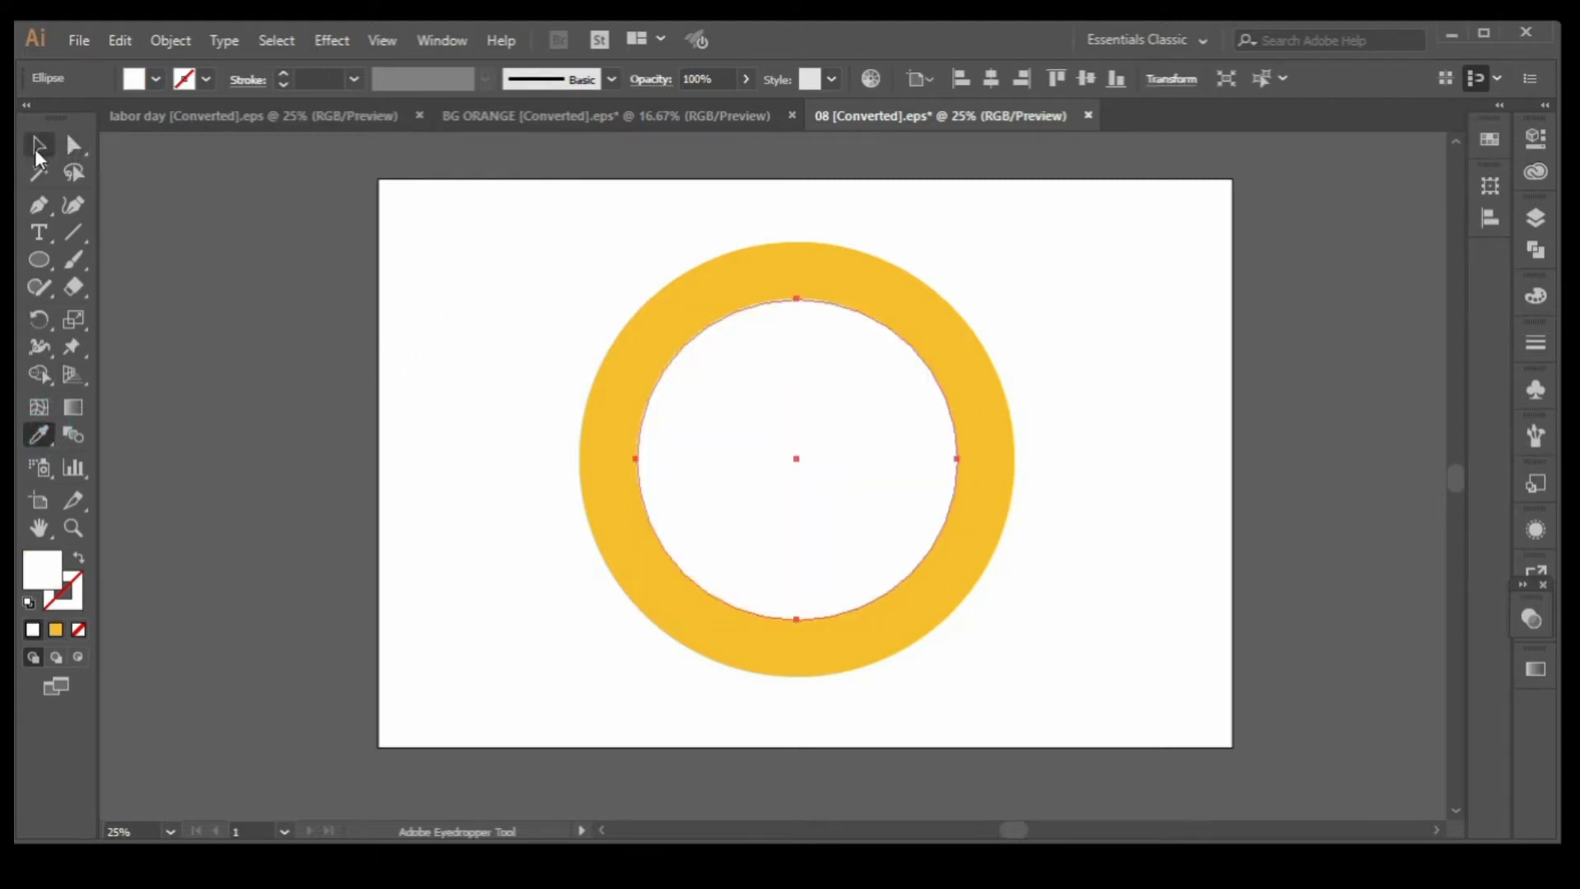
left_click(39, 144)
Select both circles and subtract the inner one with Pathfinder's Minus Front.
left_click(409, 285)
left_click_drag(561, 298, 803, 447)
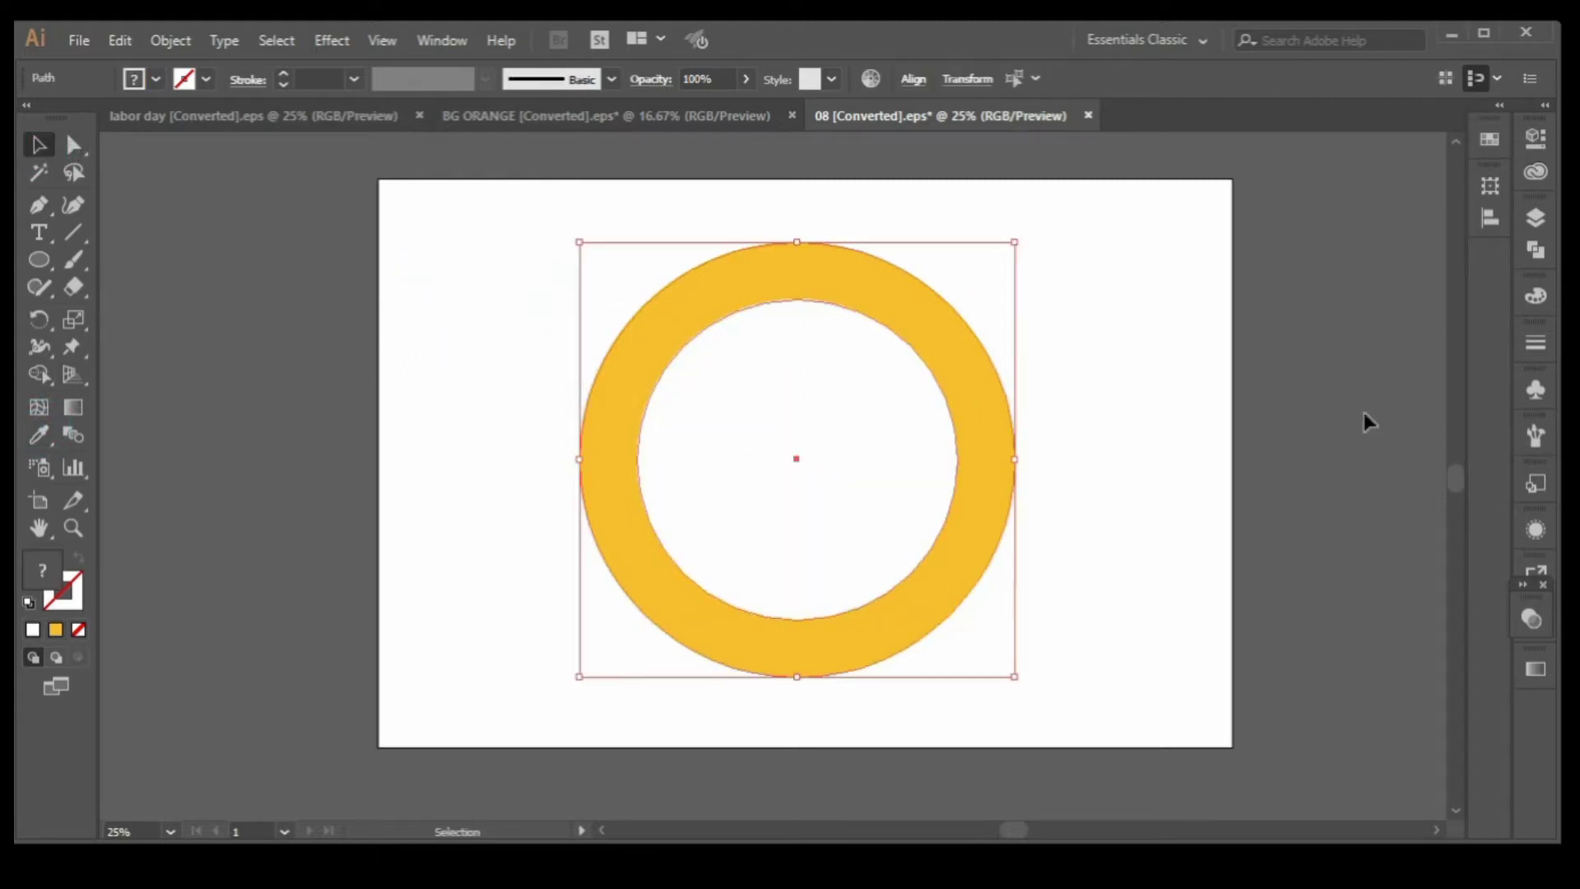
left_click(1535, 218)
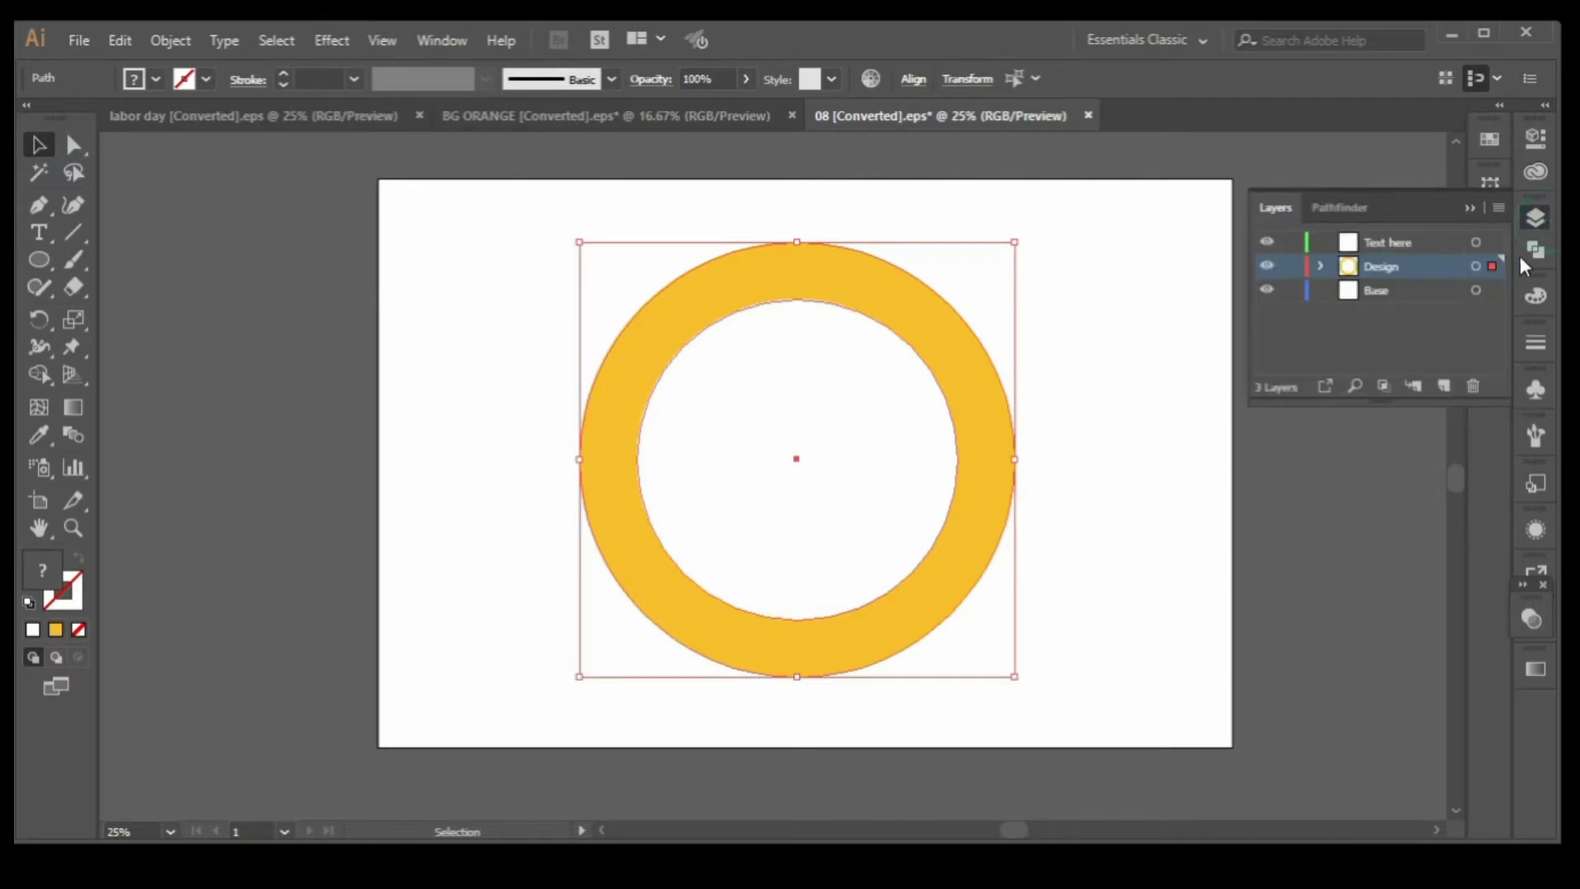
left_click(1530, 254)
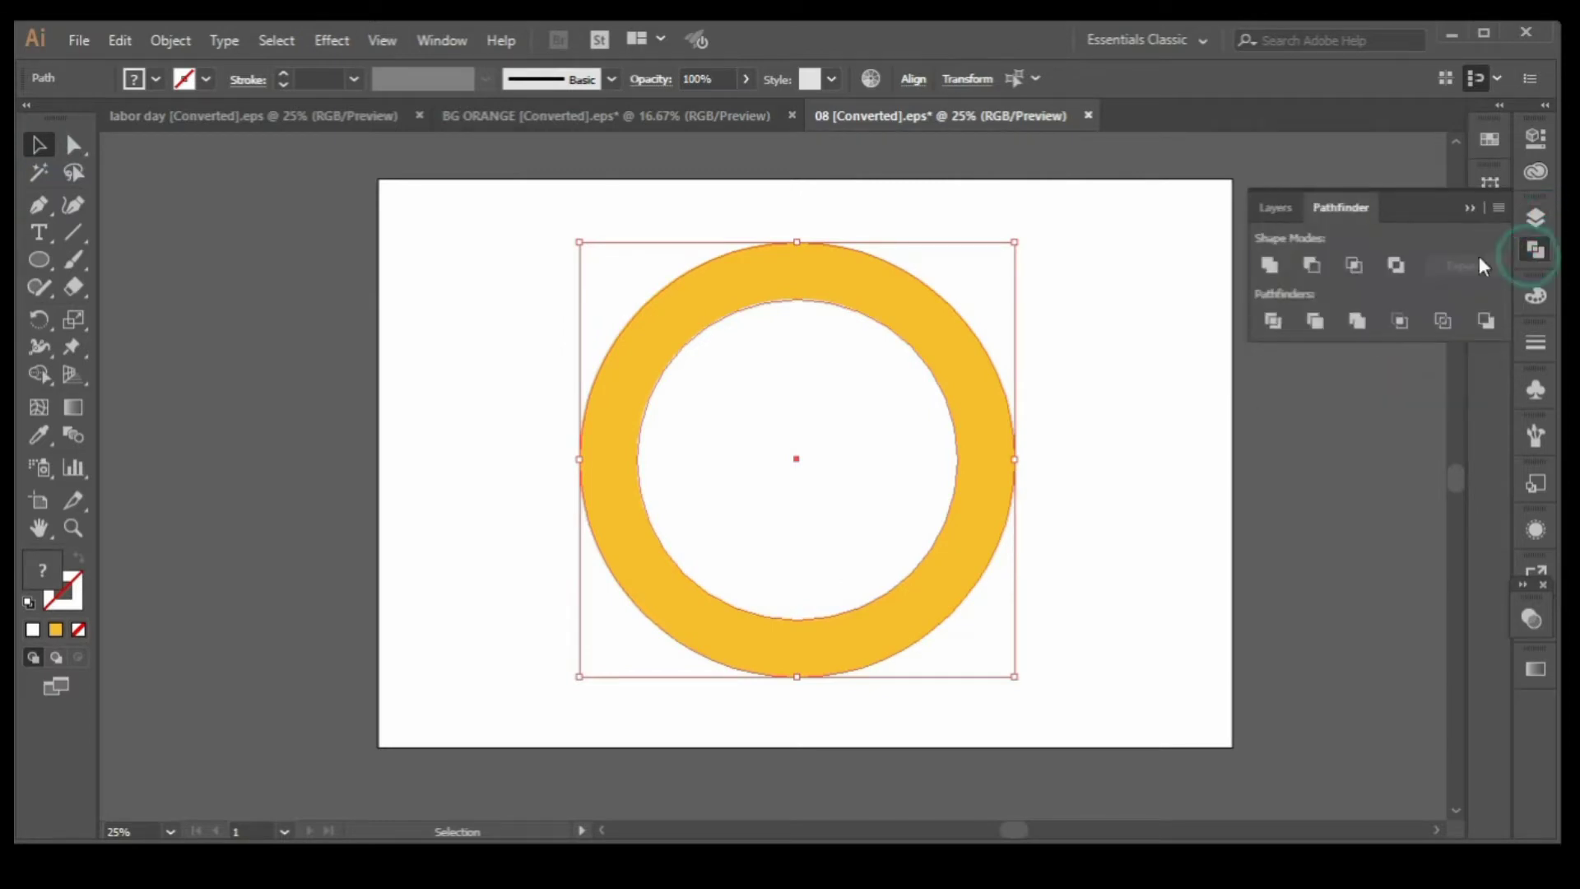
left_click(1312, 266)
left_click(1134, 295)
left_click(1536, 215)
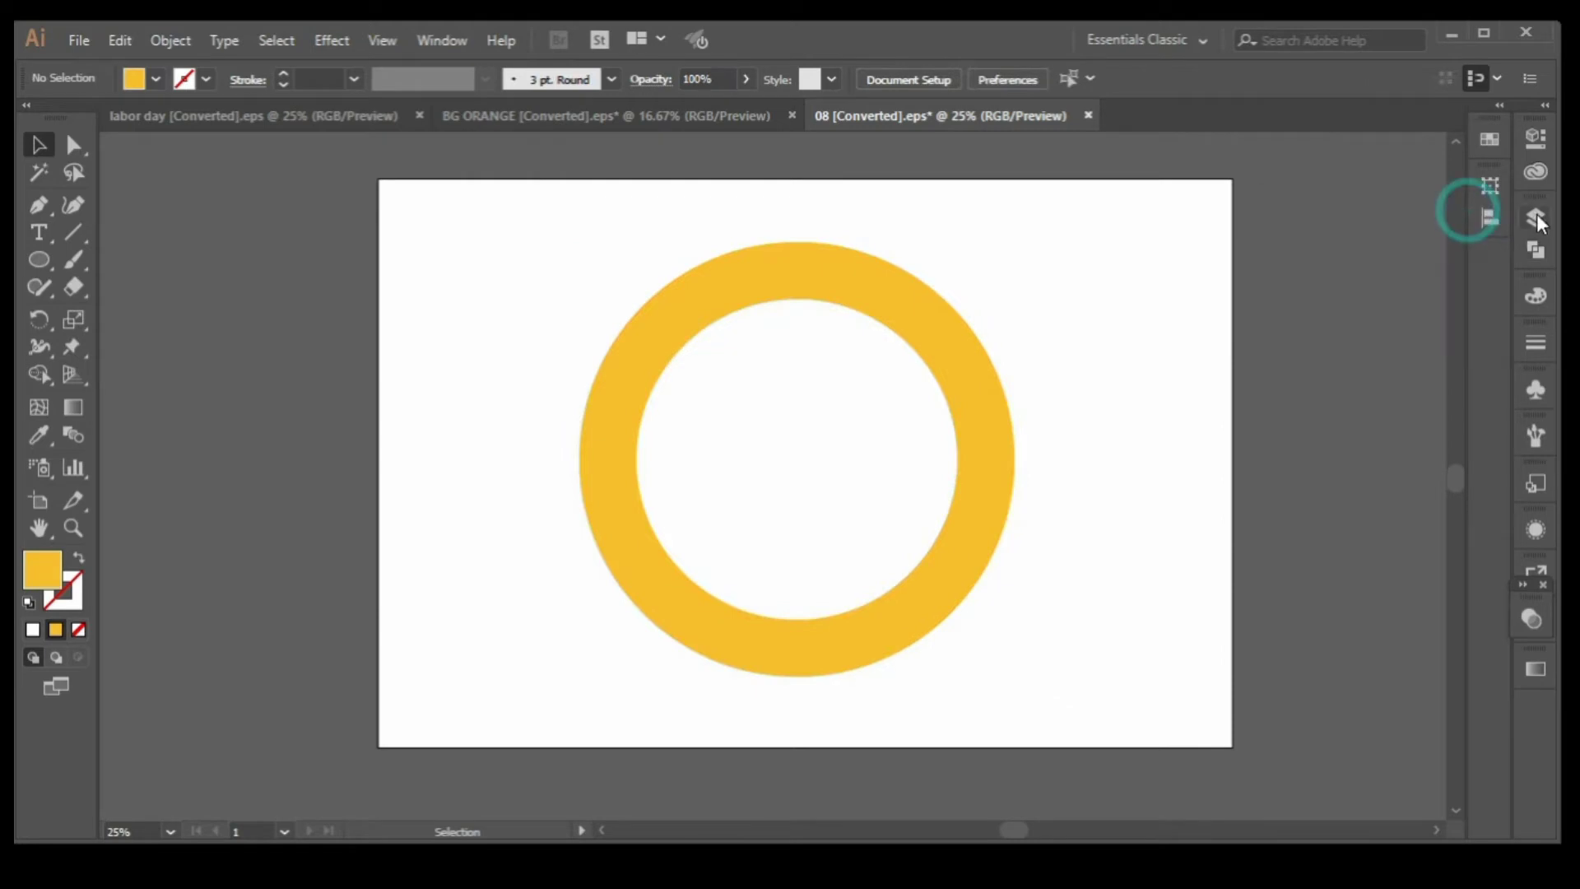
Delete the empty Base layer while keeping the Design layer.
left_click(1426, 290)
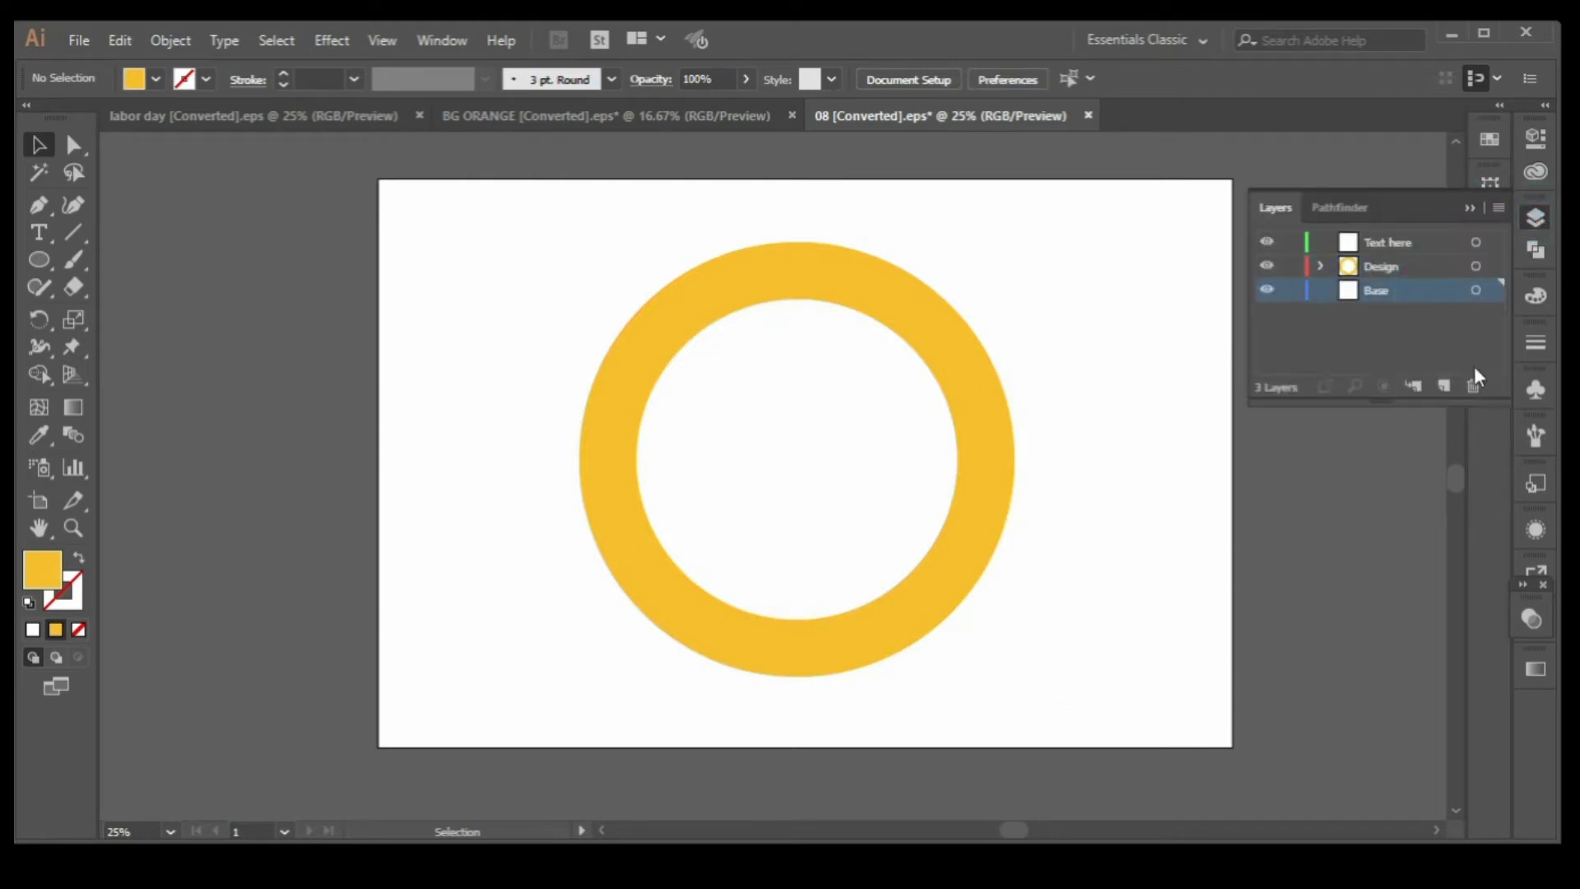
left_click(1473, 387)
left_click(1439, 268)
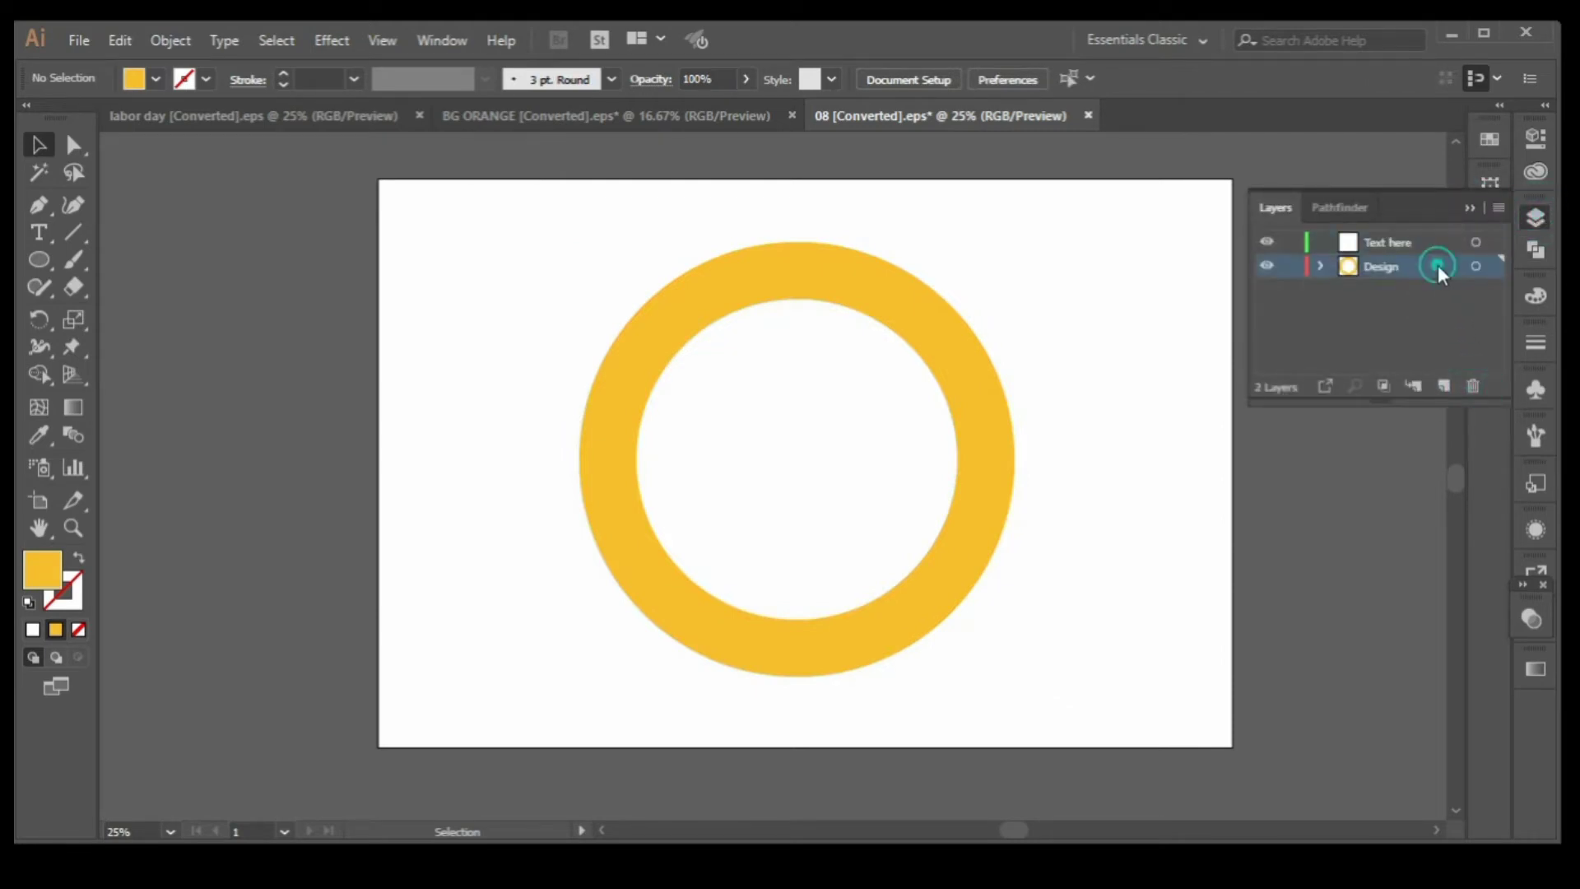
left_click(1472, 385)
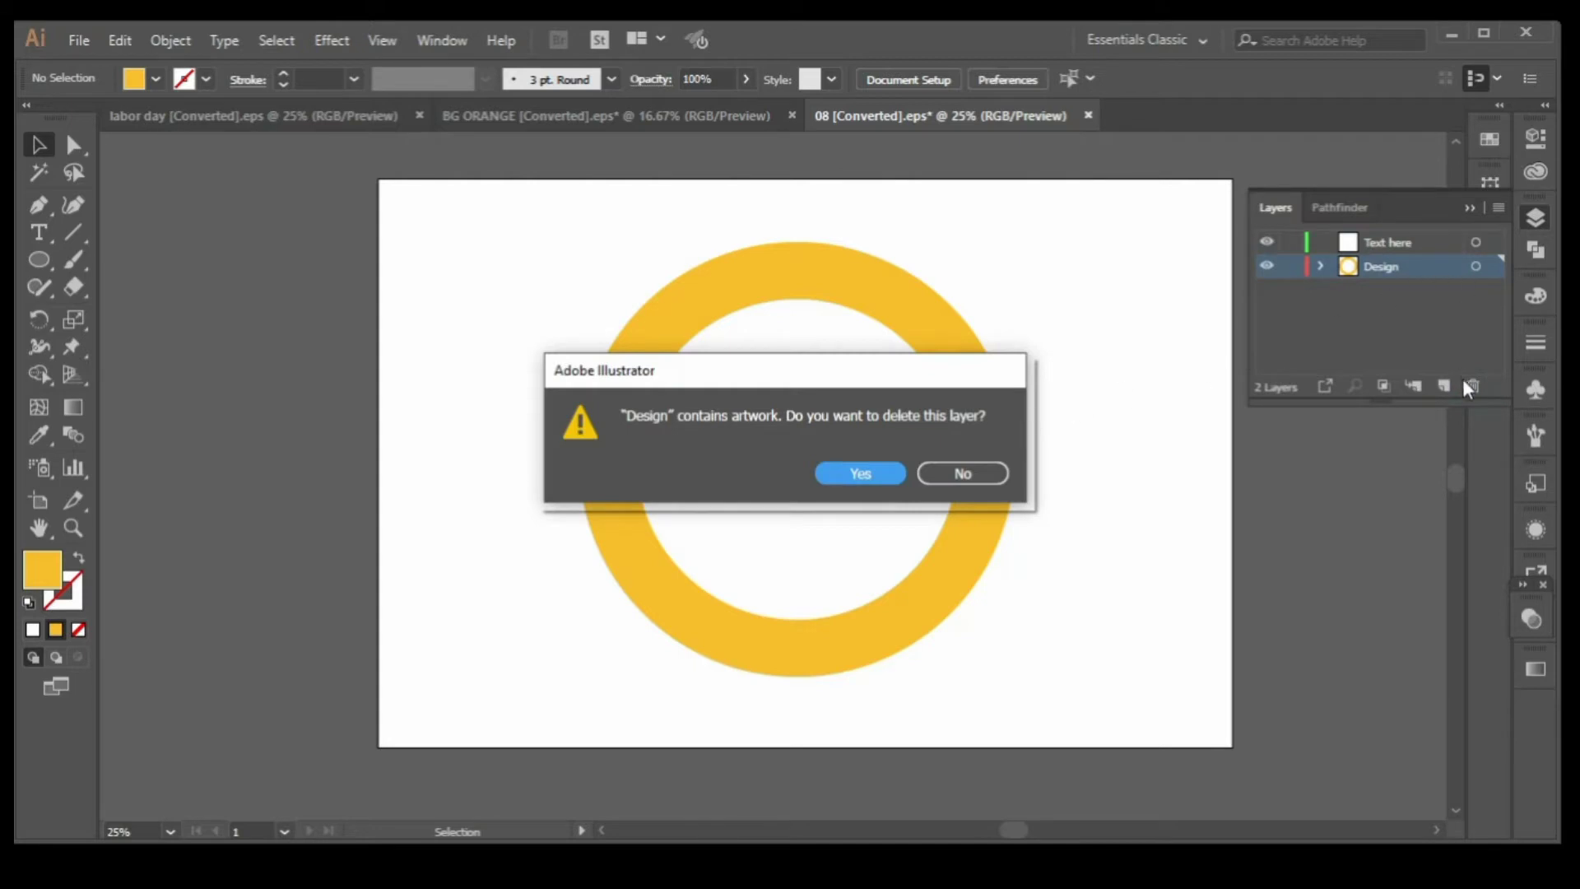
left_click(1408, 302)
left_click(953, 473)
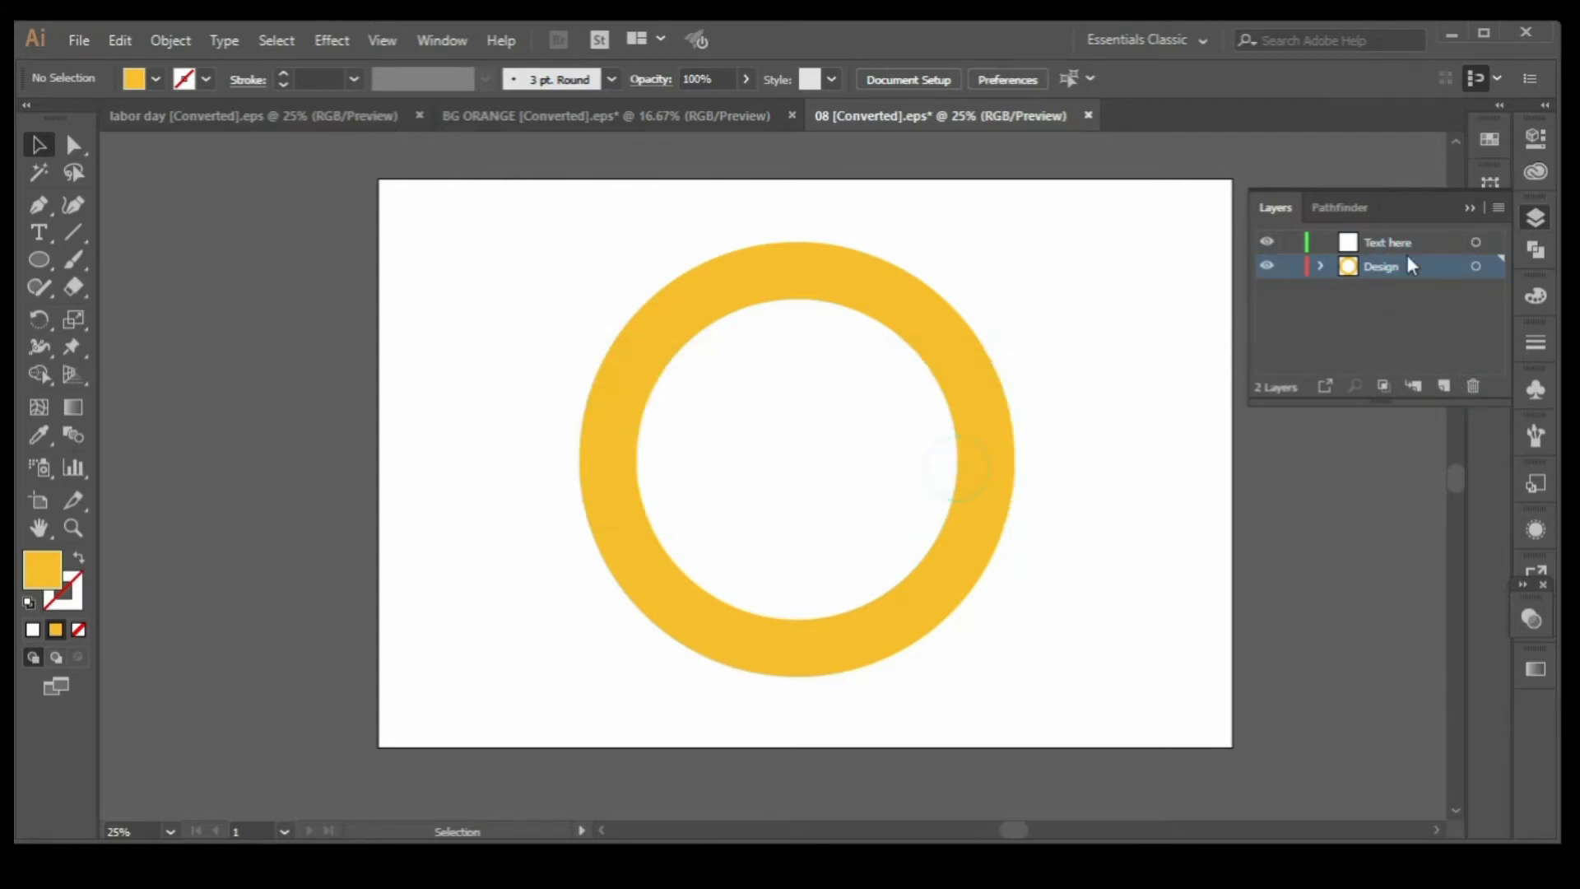
Delete the Text here layer.
left_click(1408, 243)
left_click(1466, 383)
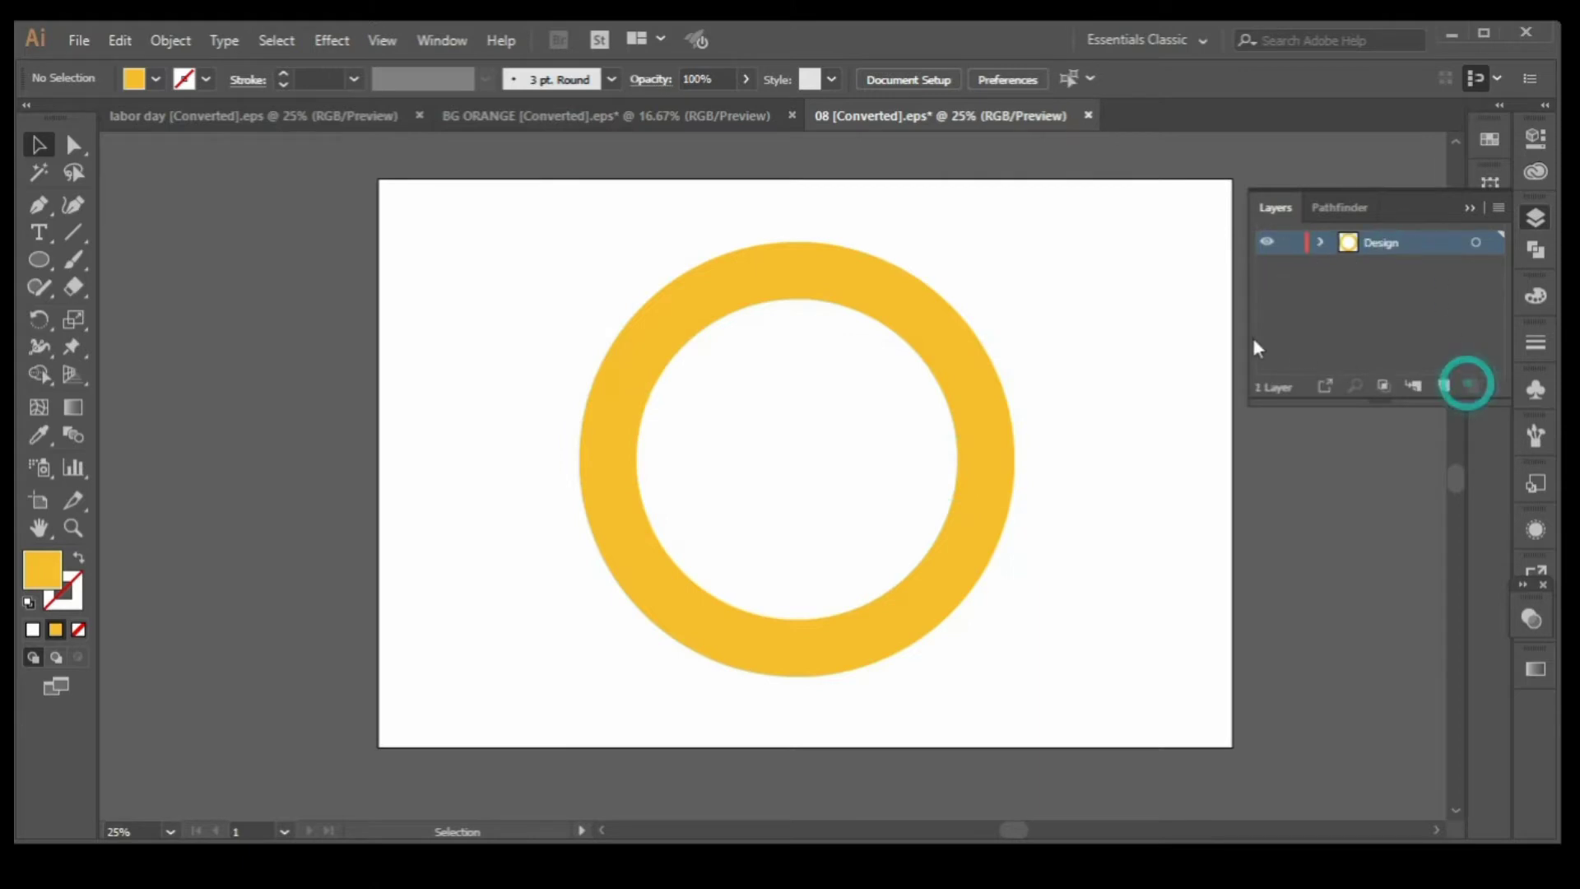
left_click(1078, 275)
Shrink the yellow ring slightly and move it up and to the right.
left_click(936, 329)
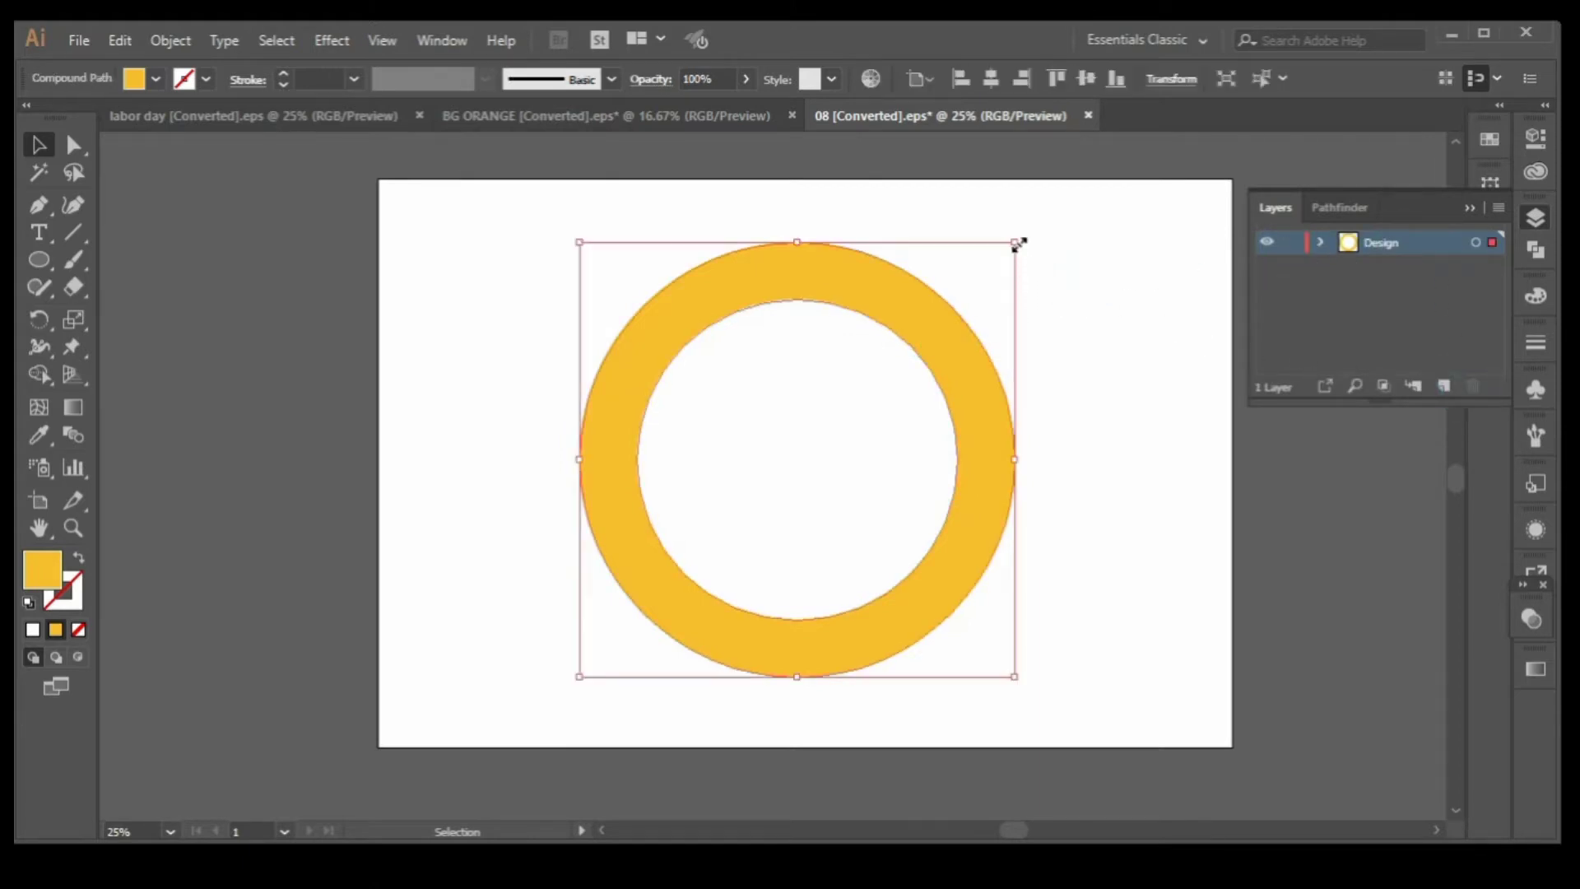
left_click_drag(1018, 243, 969, 292)
left_click(1469, 208)
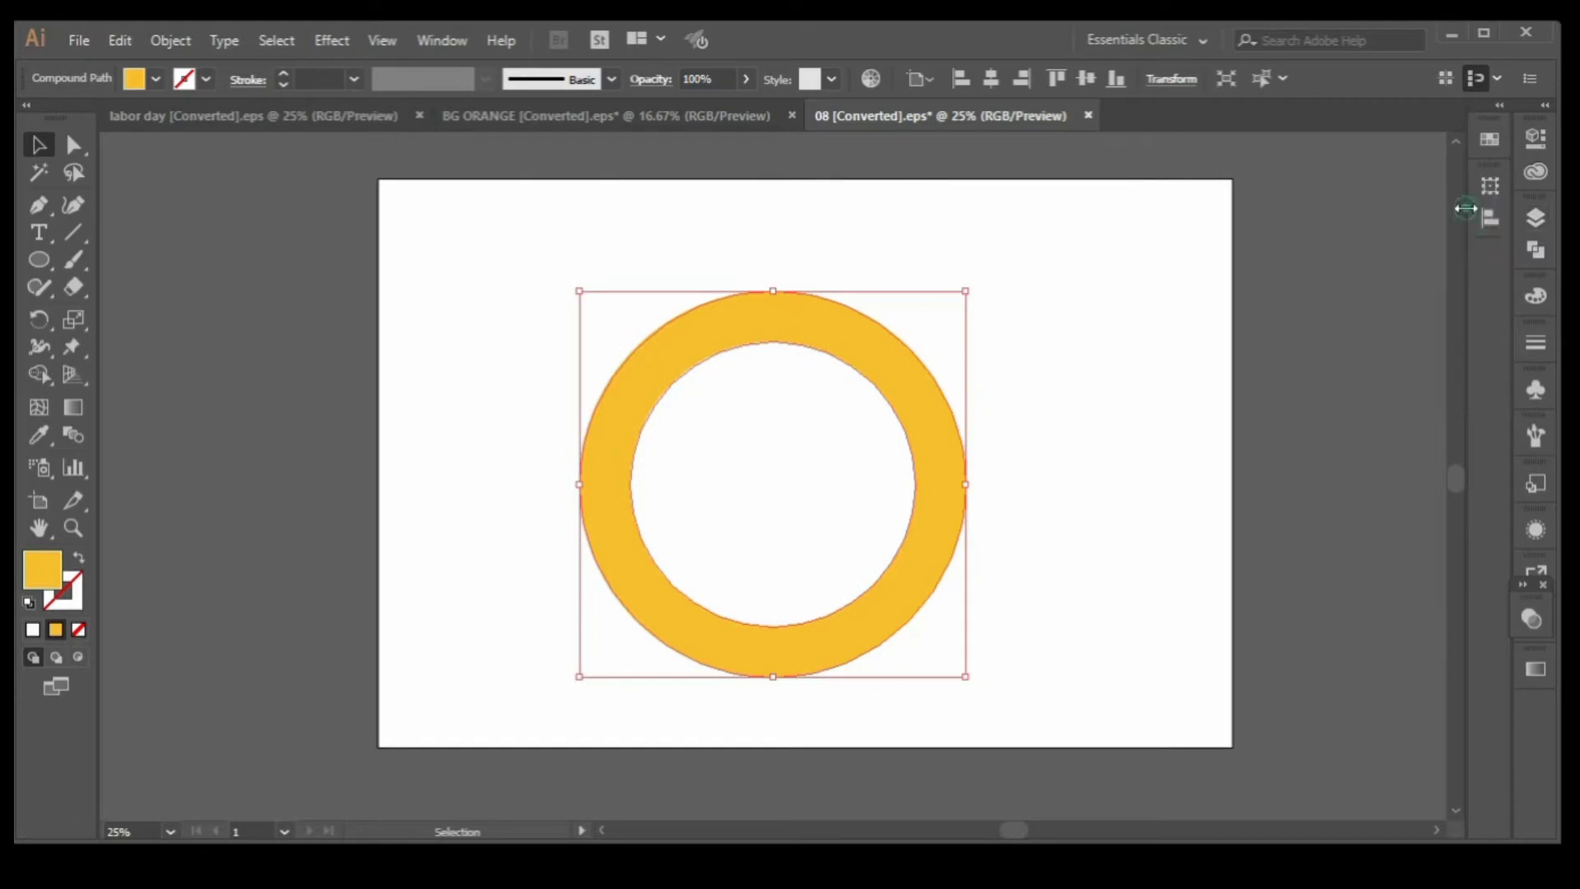
left_click_drag(903, 399, 957, 357)
left_click(1142, 323)
scroll(977, 366, "down", 1)
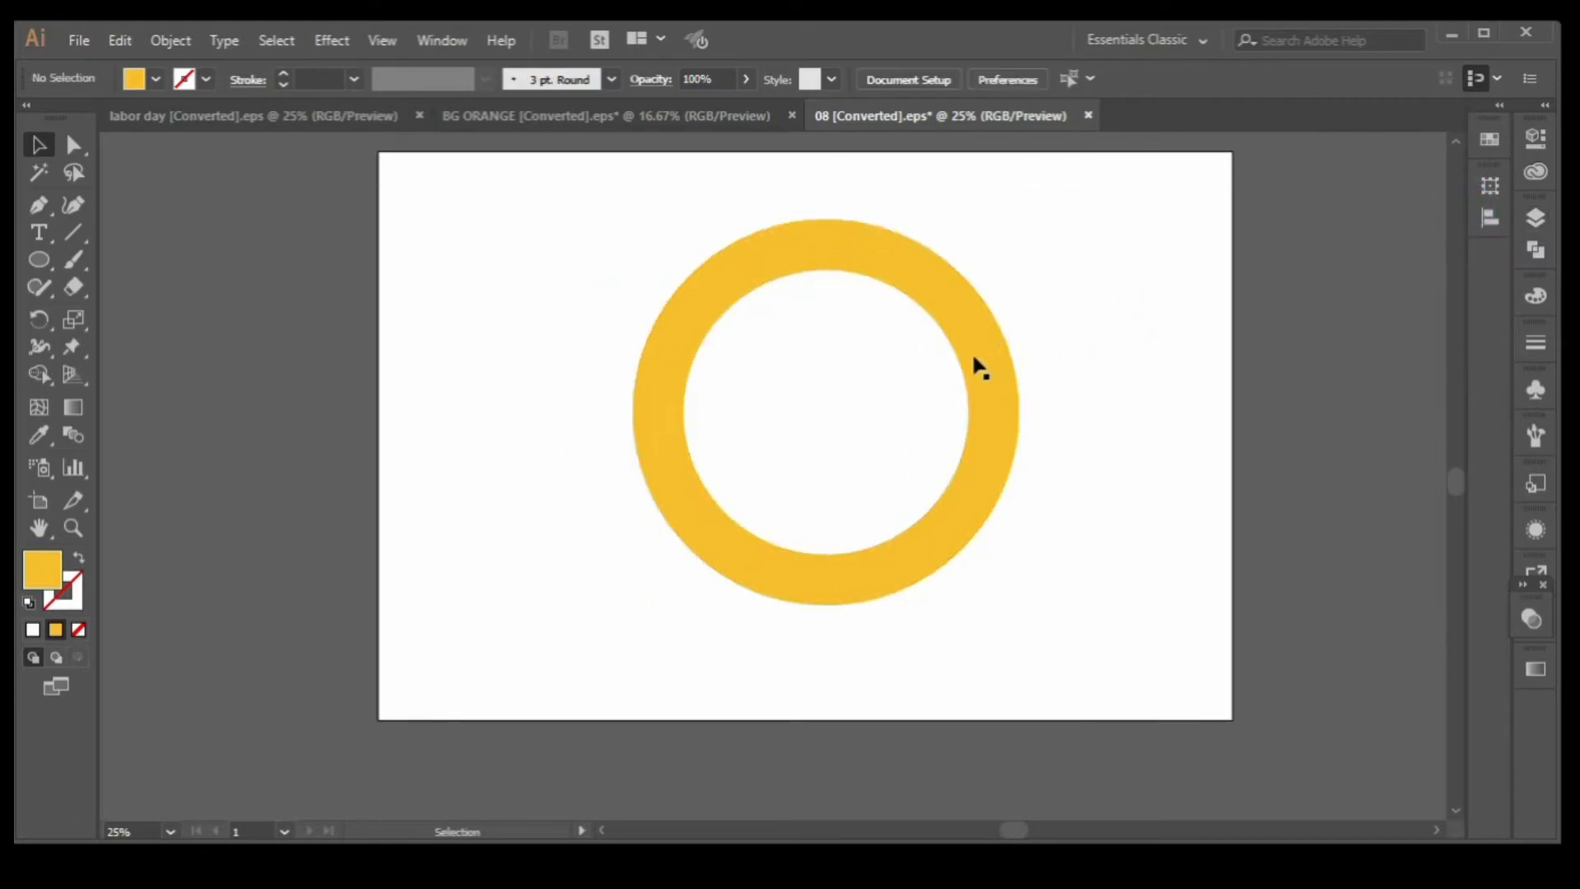
Duplicate the ring to the lower right, fill the copy white, and overlap the two rings.
left_click(975, 317)
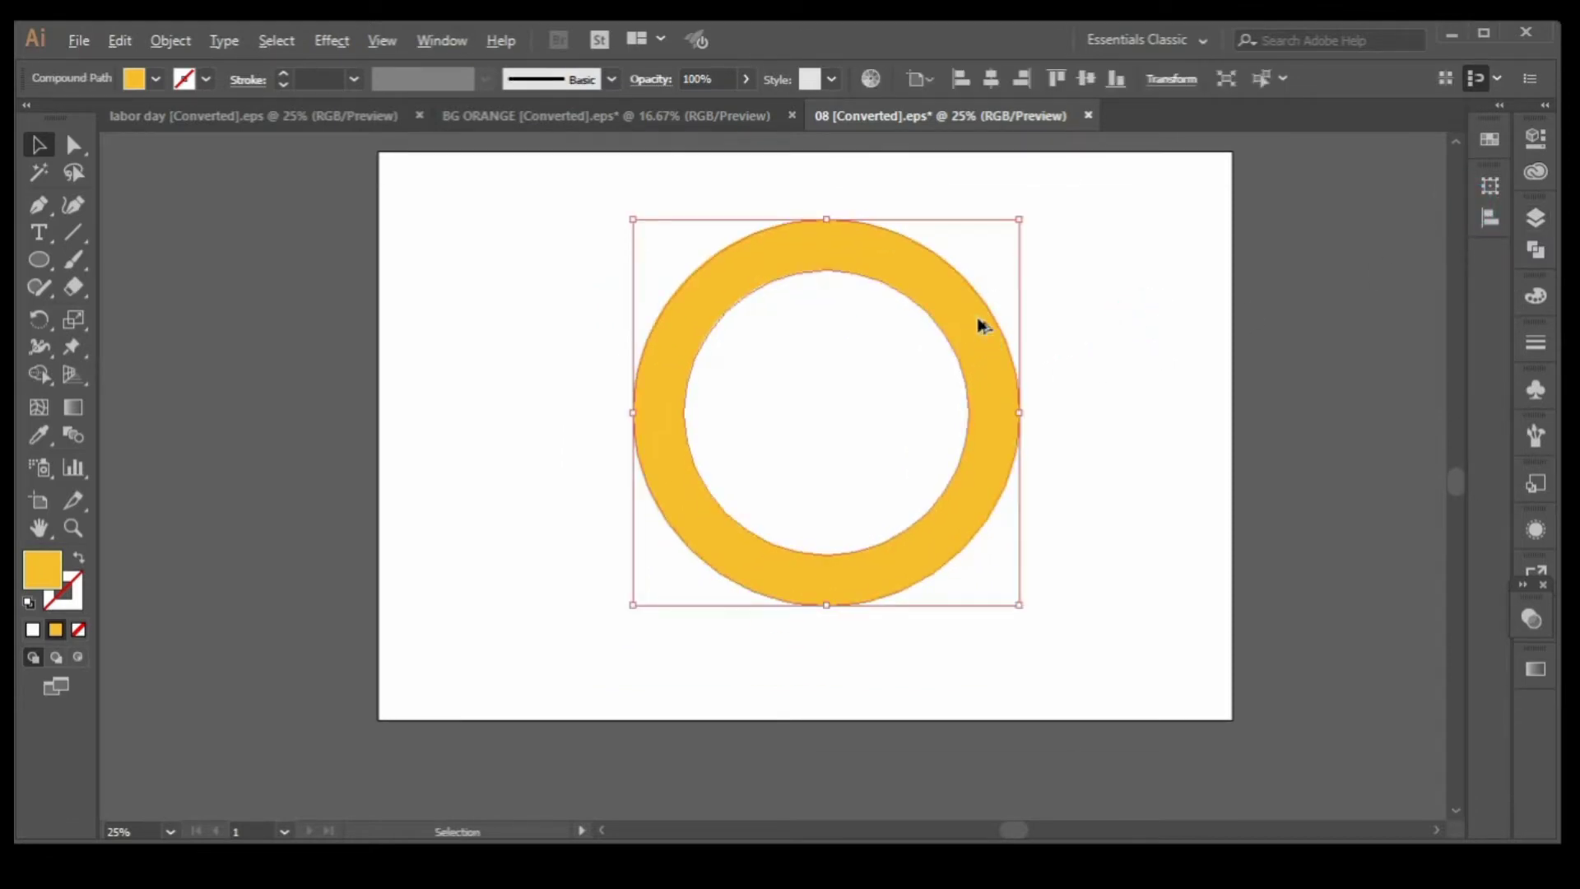
left_click_drag(977, 323, 1225, 363, "alt")
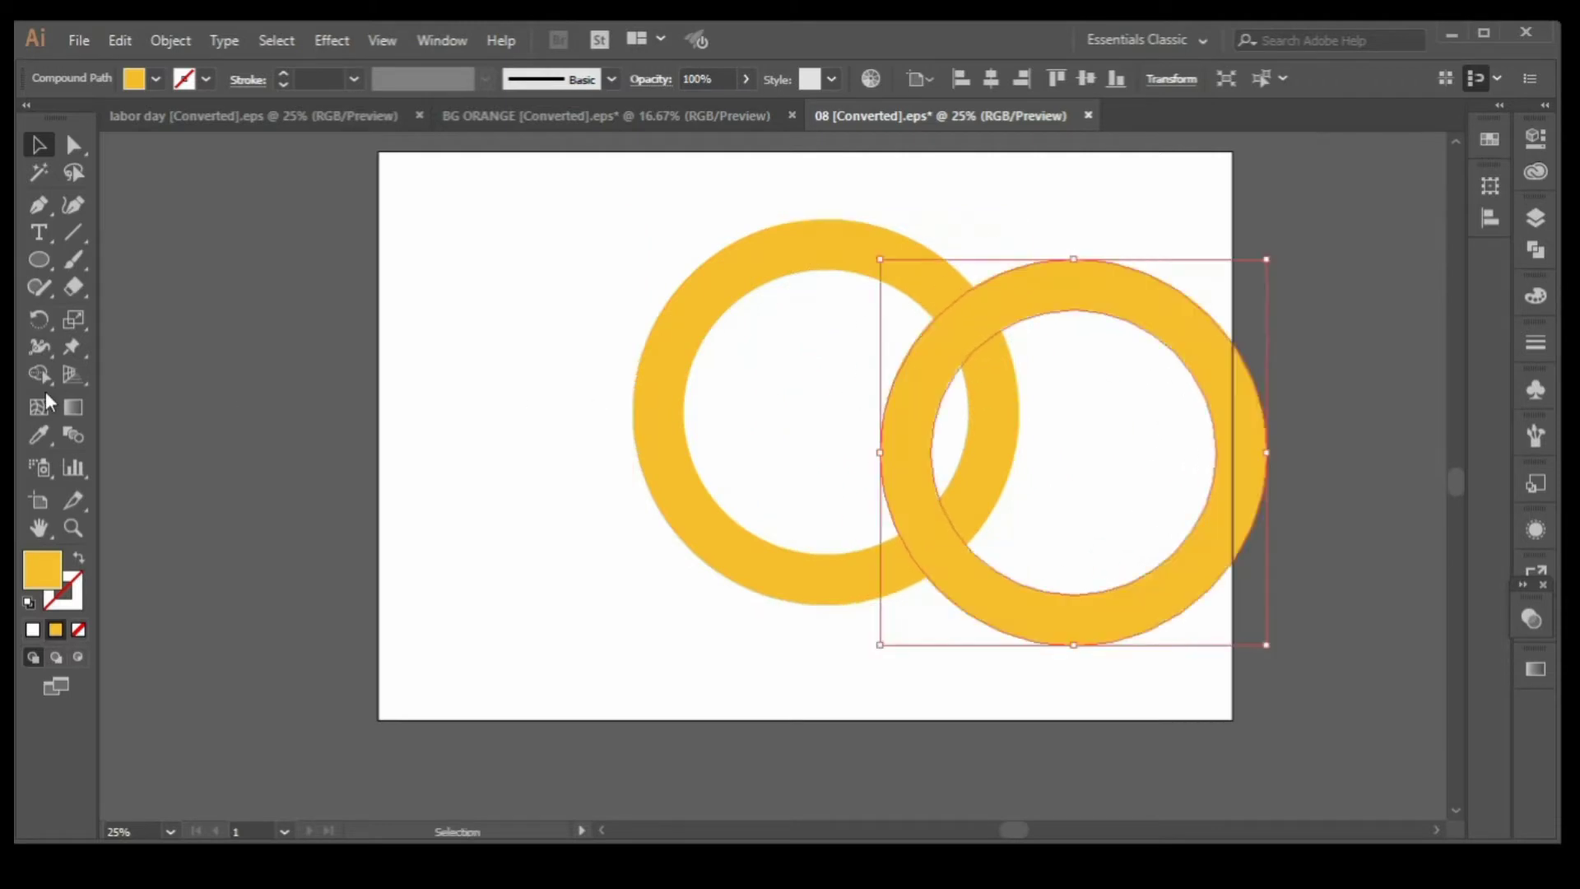
left_click(38, 434)
left_click(443, 354)
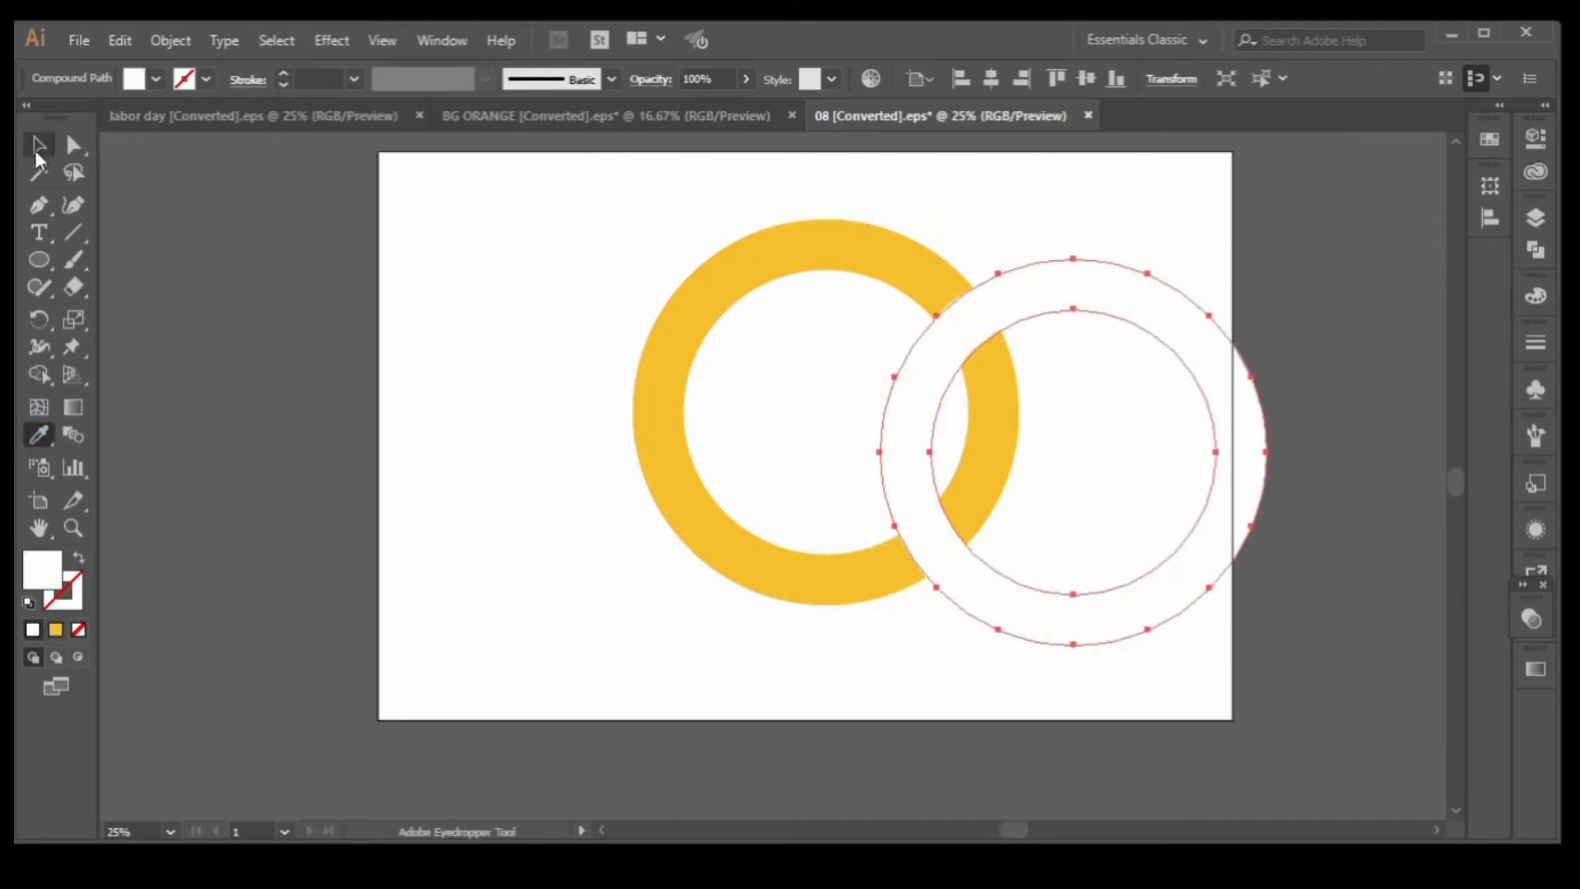
left_click(39, 146)
left_click_drag(684, 342, 463, 323)
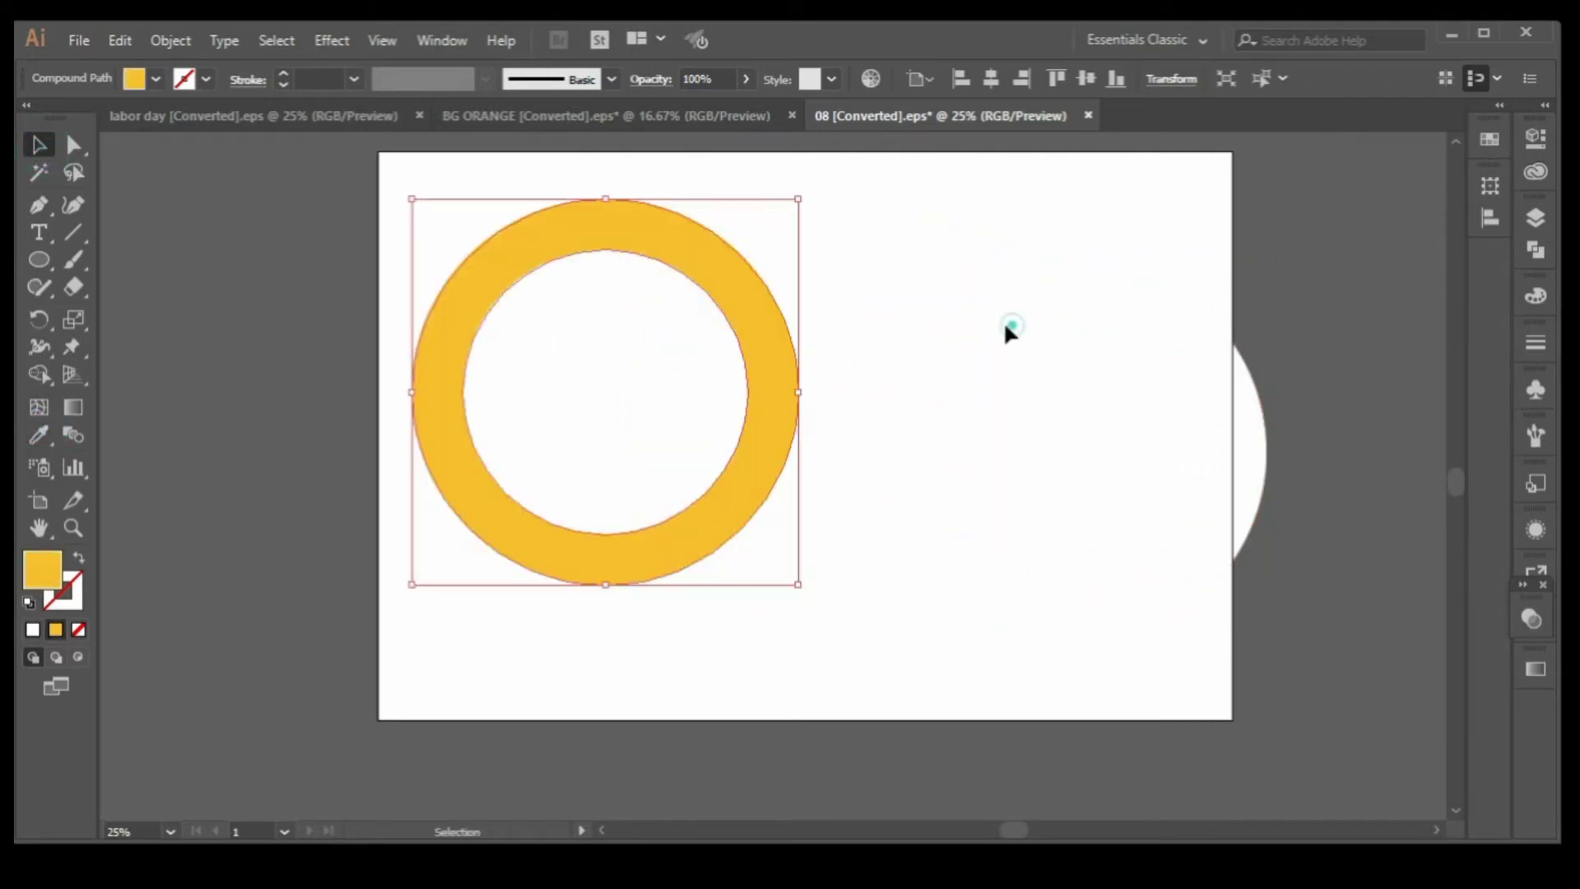
mouse_move(542, 273)
left_mouse_down()
mouse_move(632, 322)
mouse_move(615, 303)
left_mouse_up()
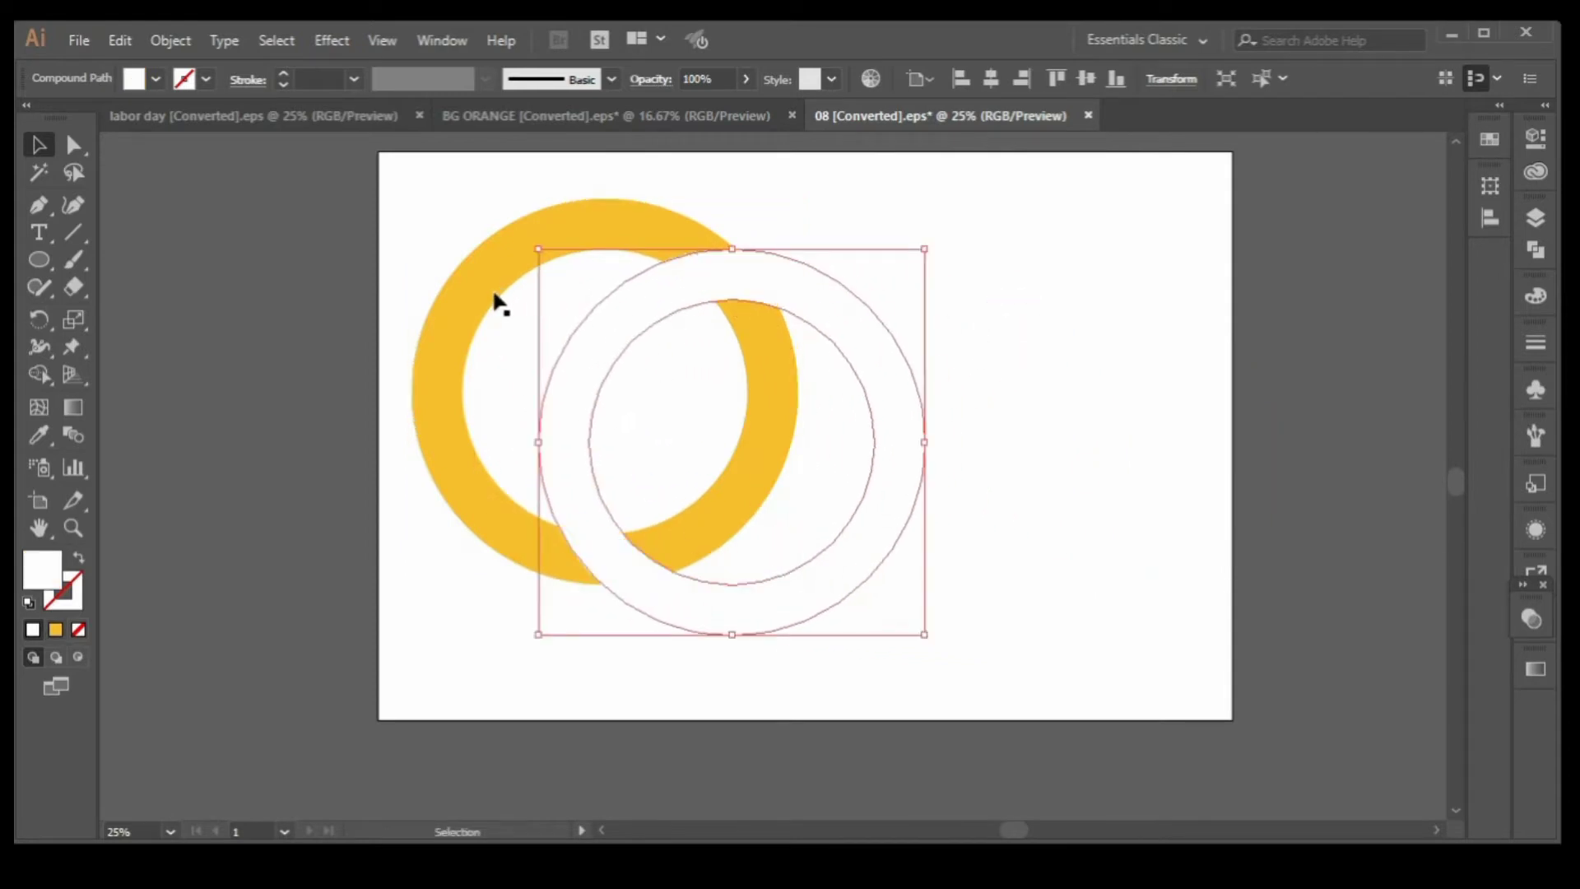
Bring the yellow ring to the front and select it together with the white rings.
left_click(487, 257)
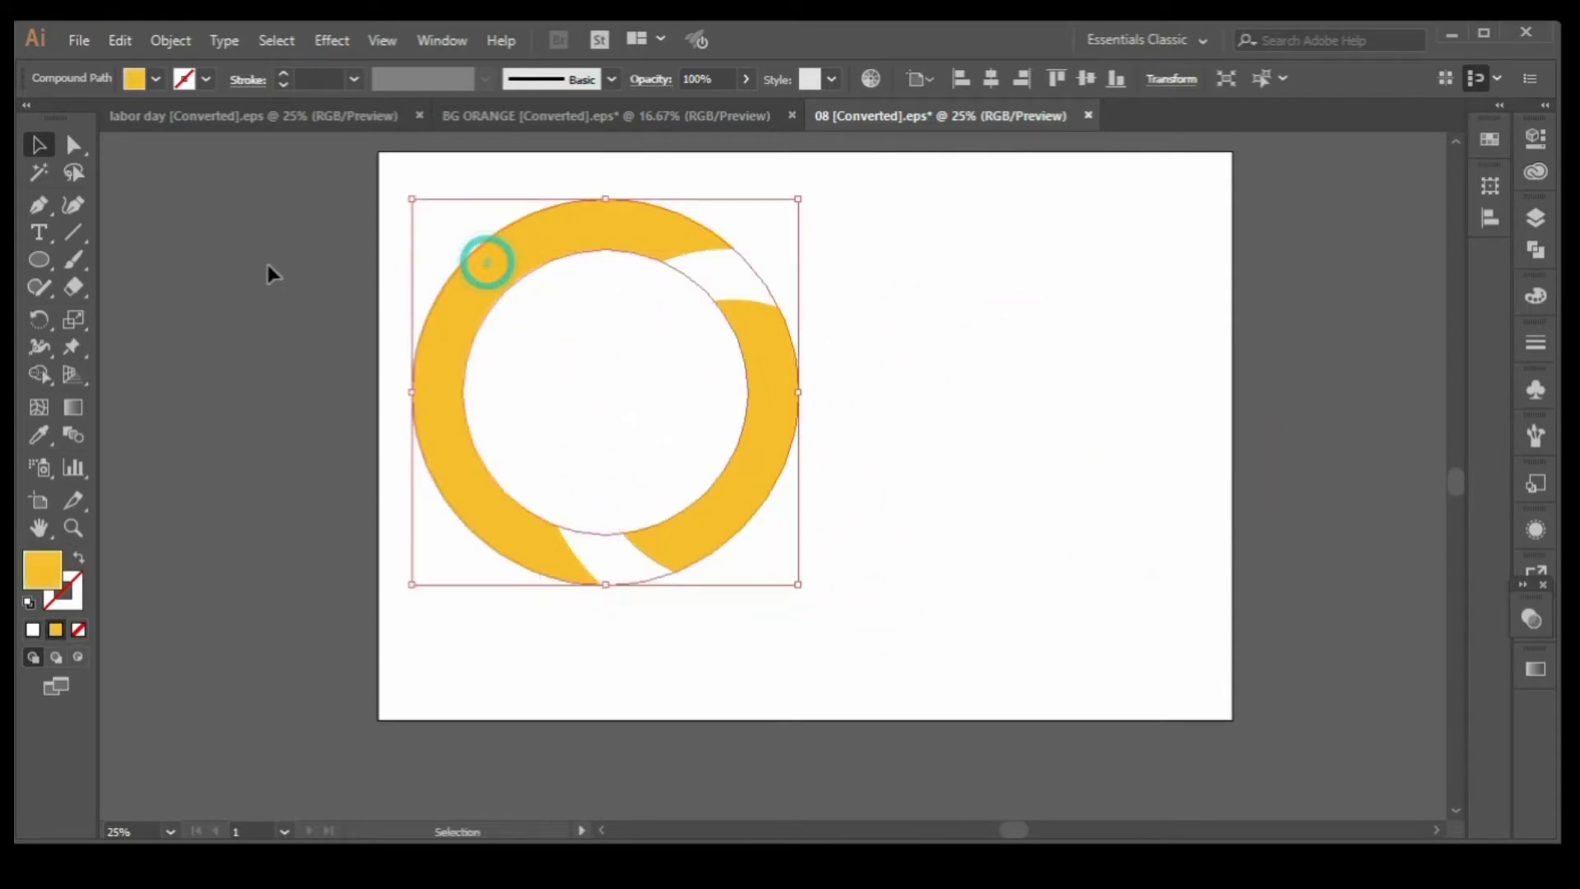
right_click(269, 268)
left_click(635, 489)
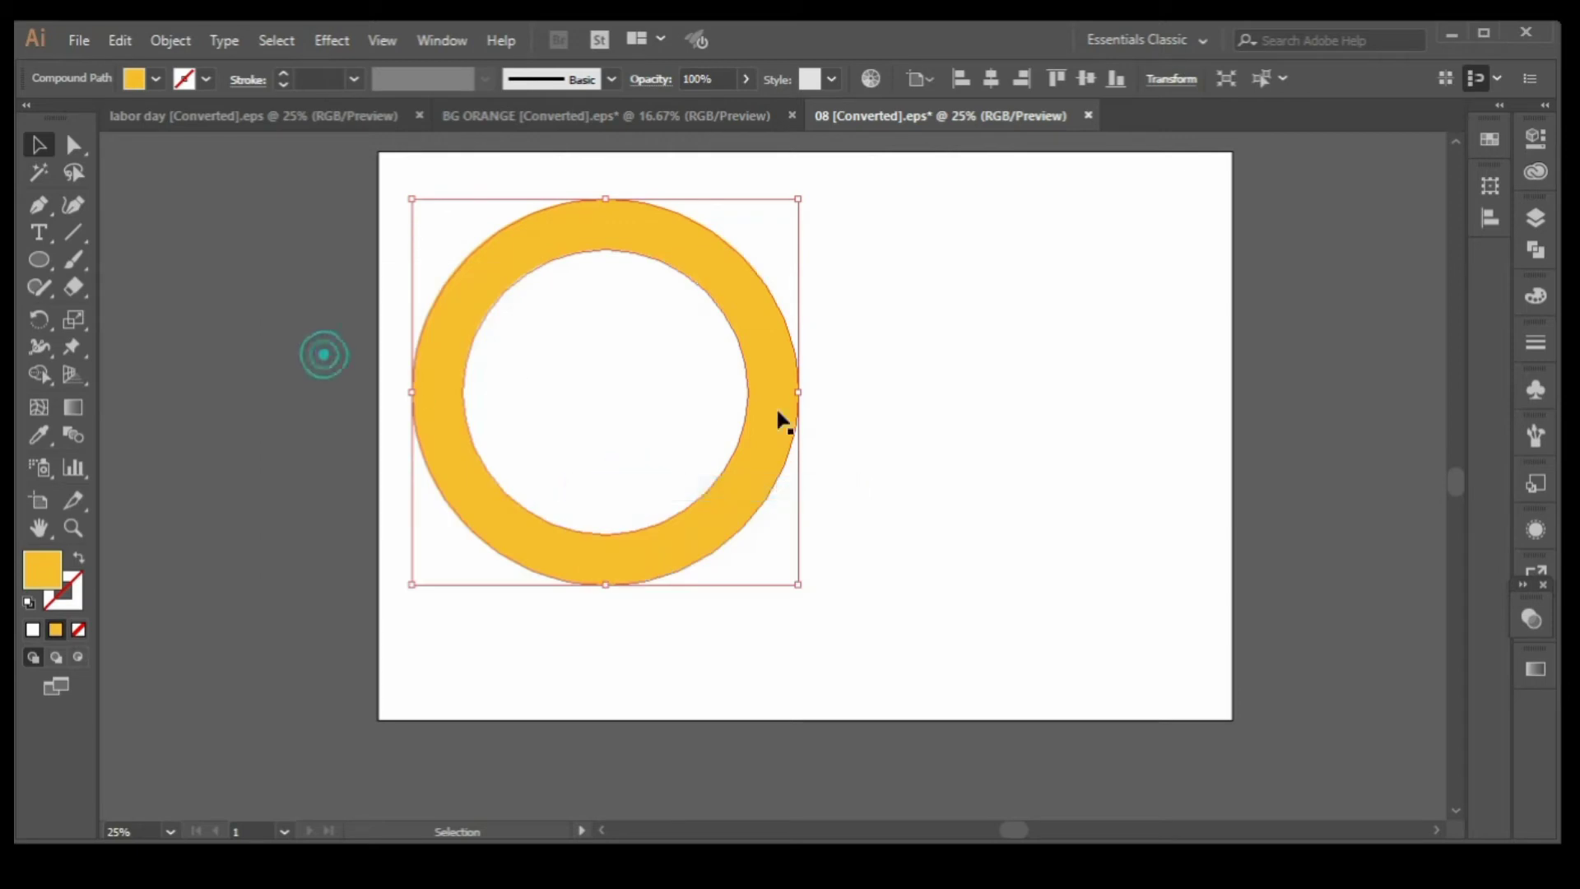
left_click(818, 429)
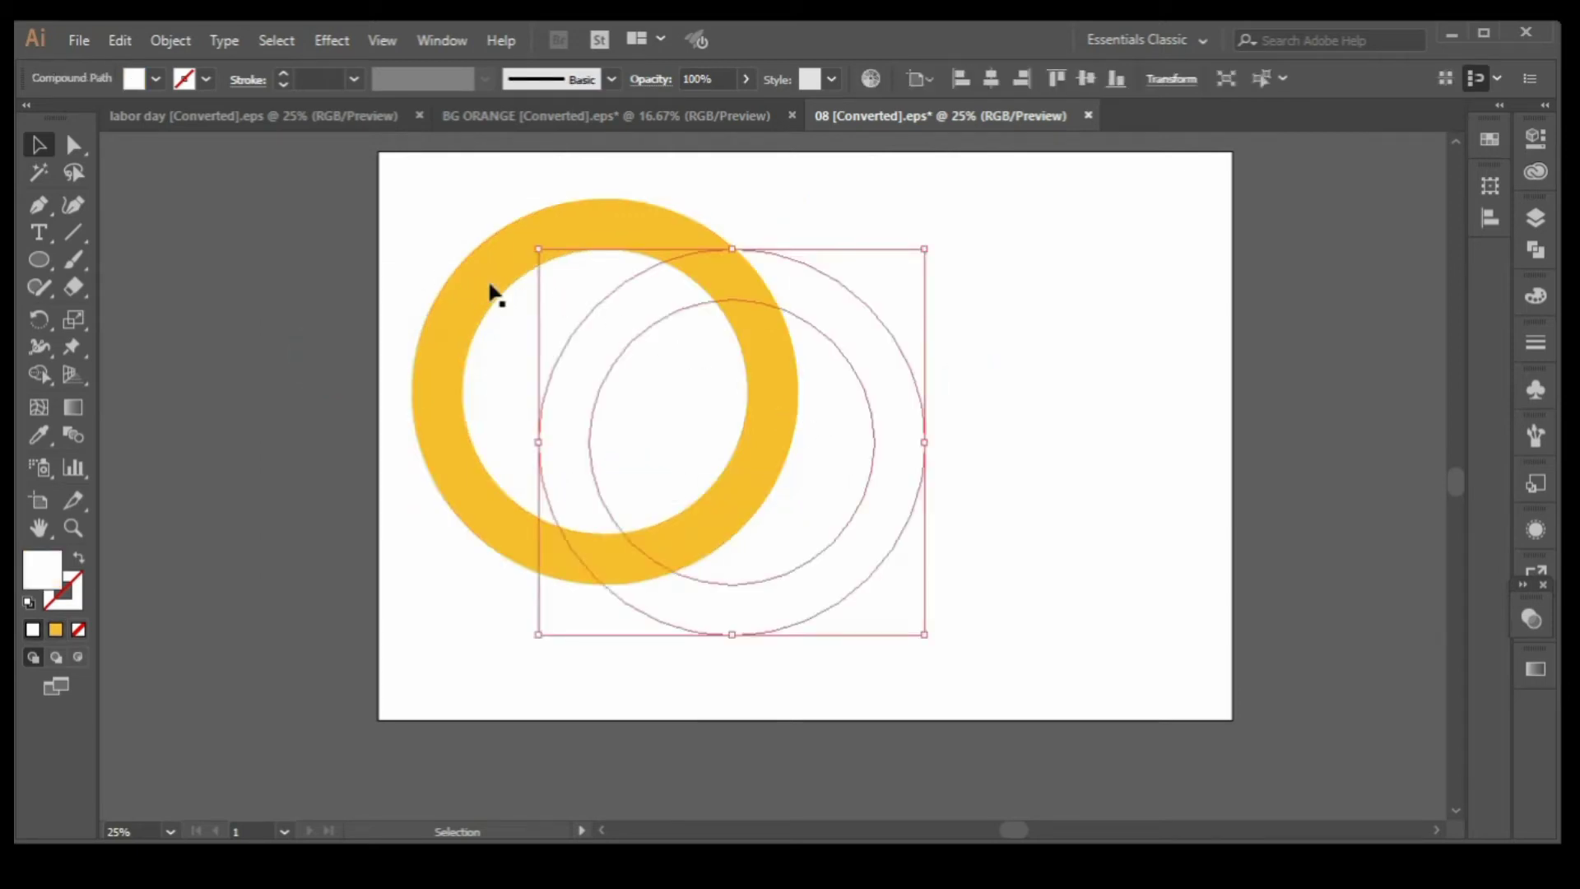
left_click(388, 286)
Set the Blend Options to 30 specified steps.
key("ctrl+a")
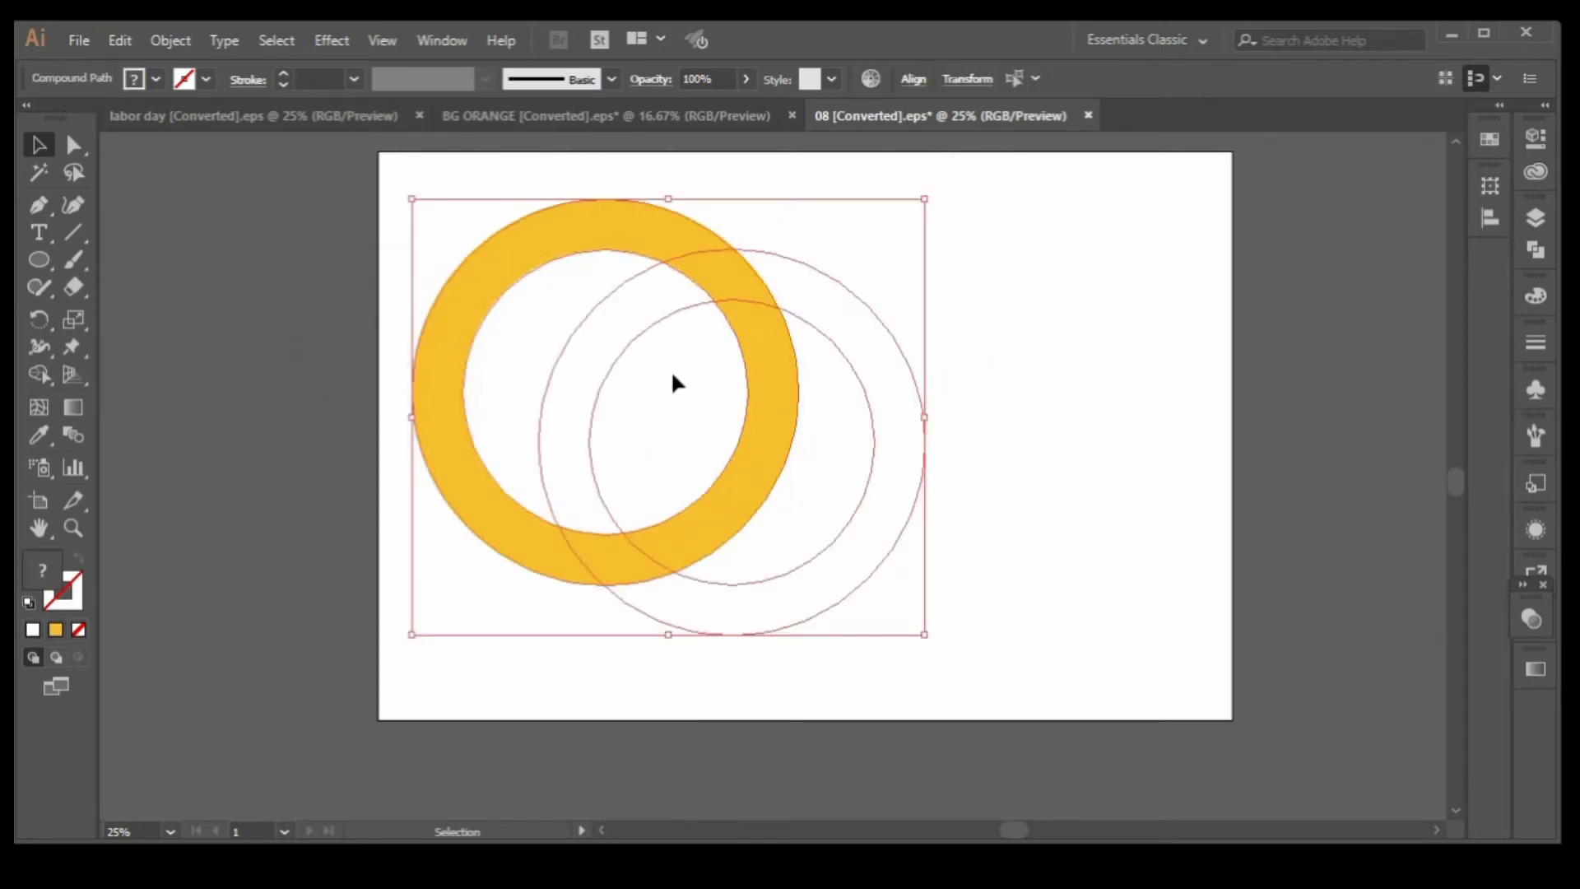
left_click(167, 40)
mouse_move(254, 525)
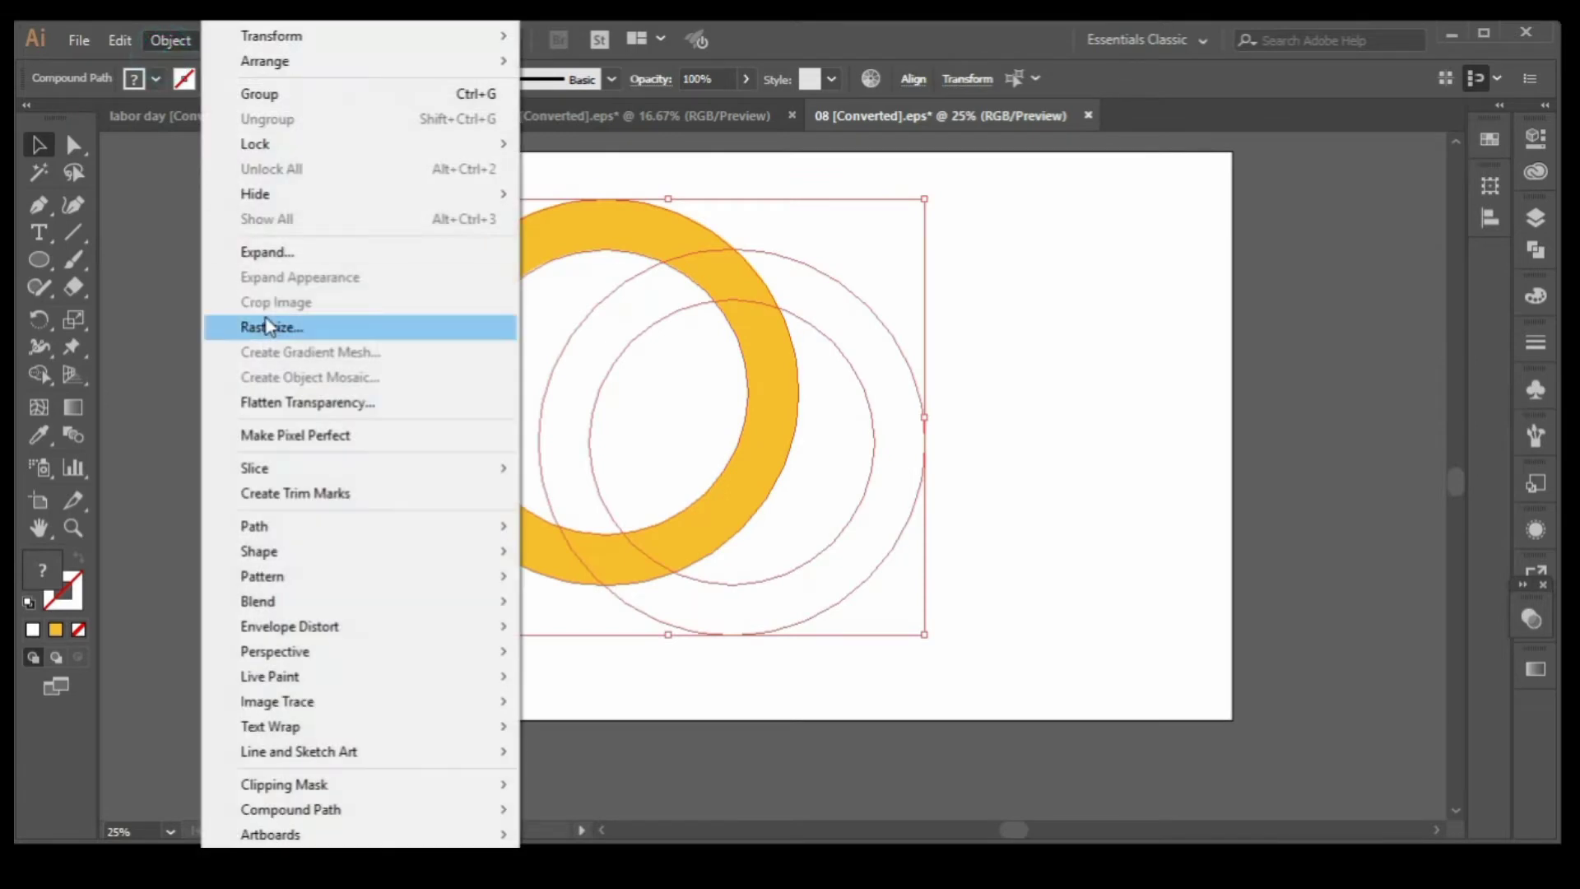
left_click(576, 656)
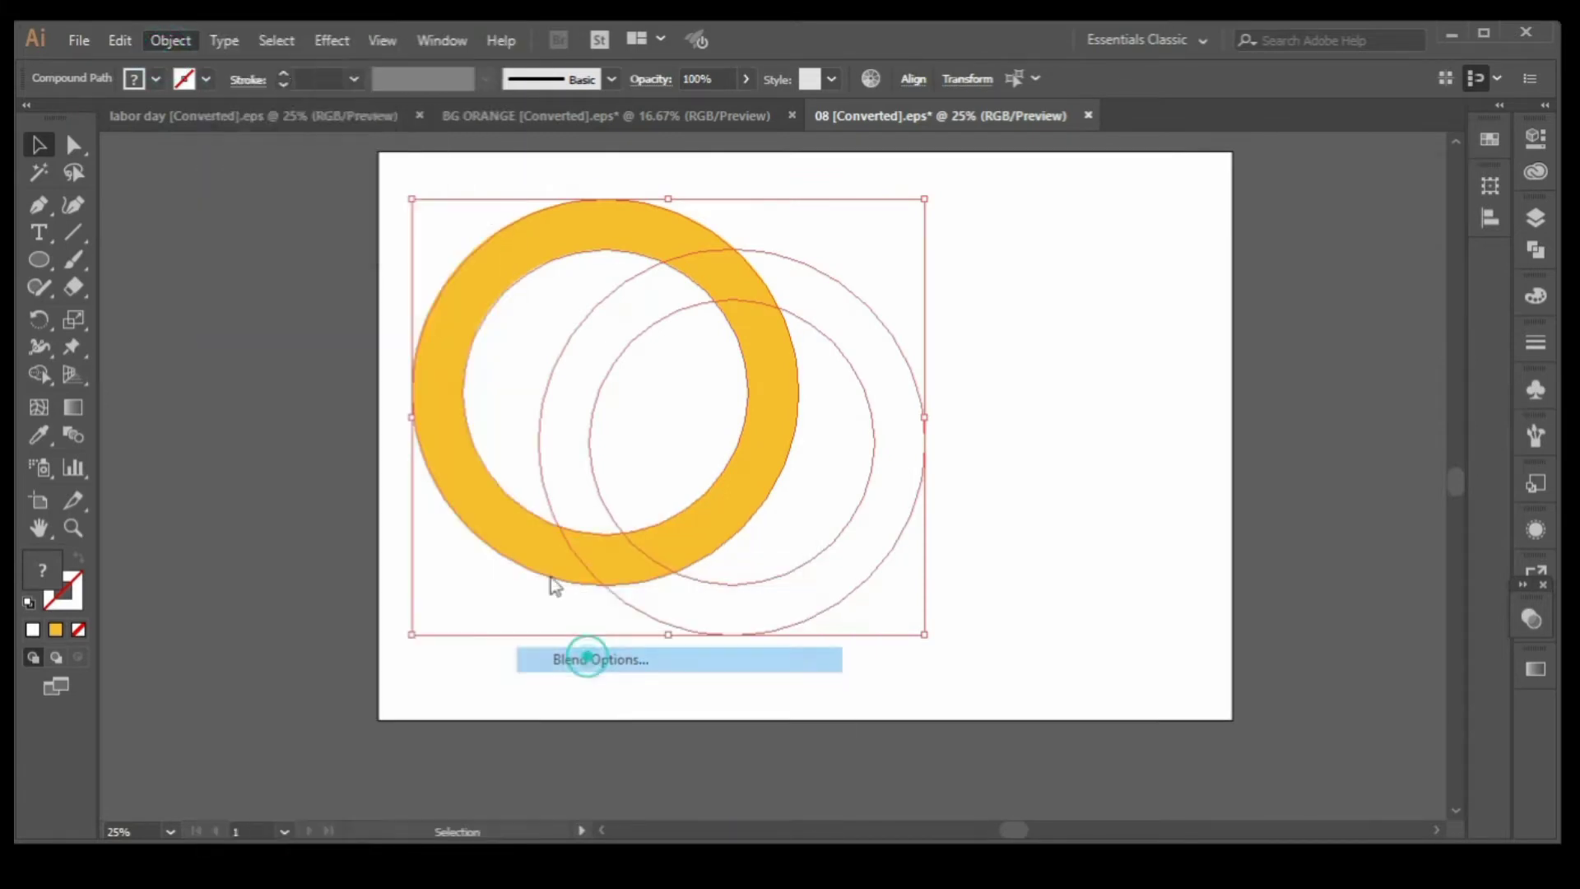
left_click(199, 199)
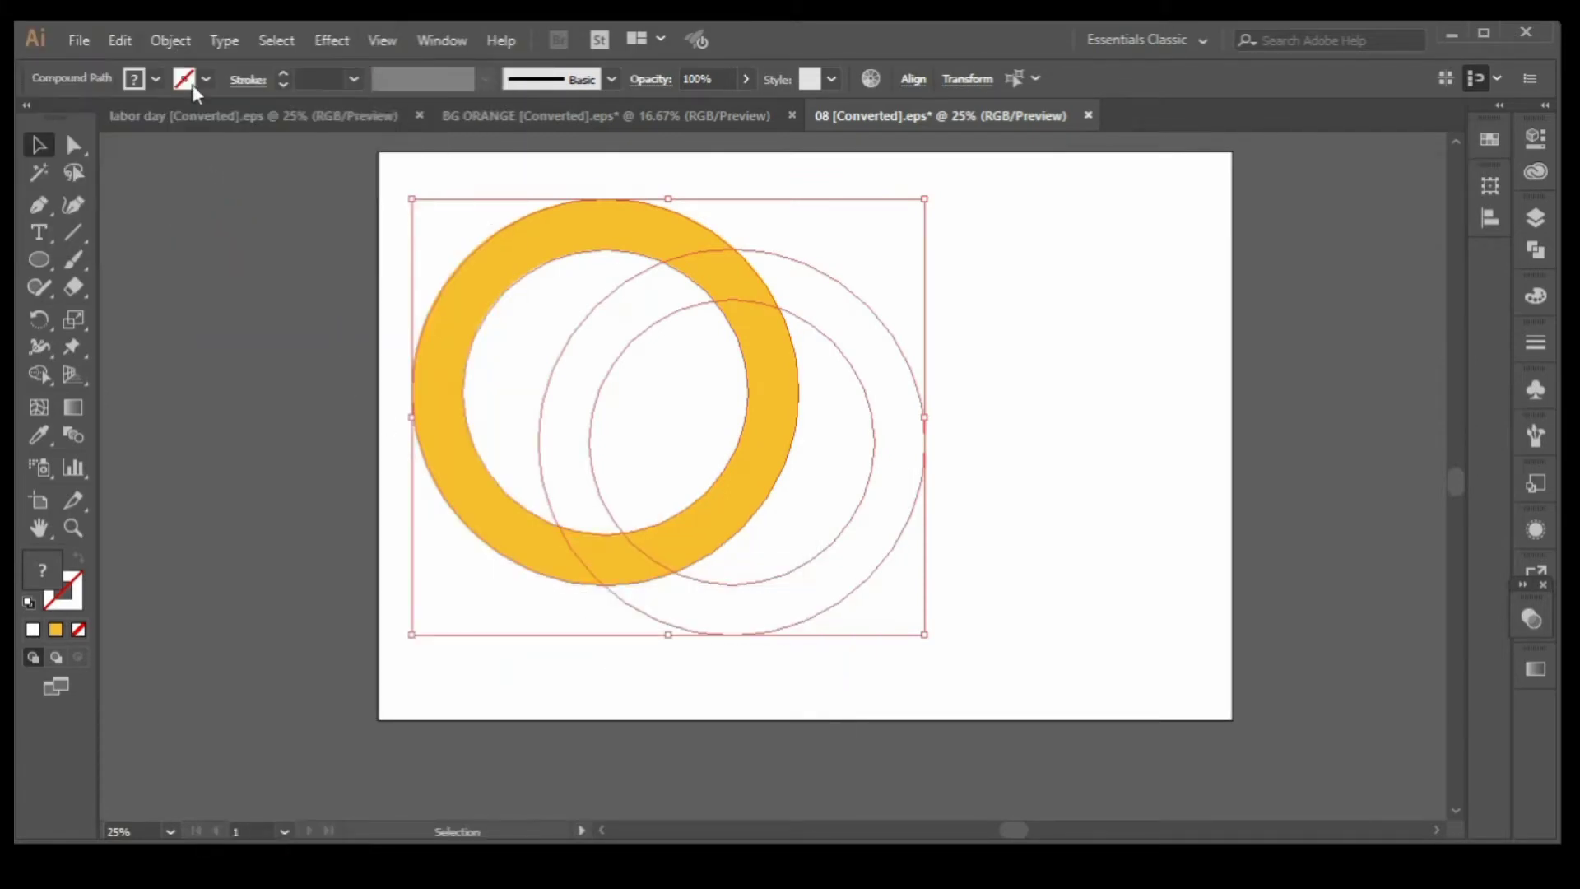
left_click(168, 41)
mouse_move(254, 526)
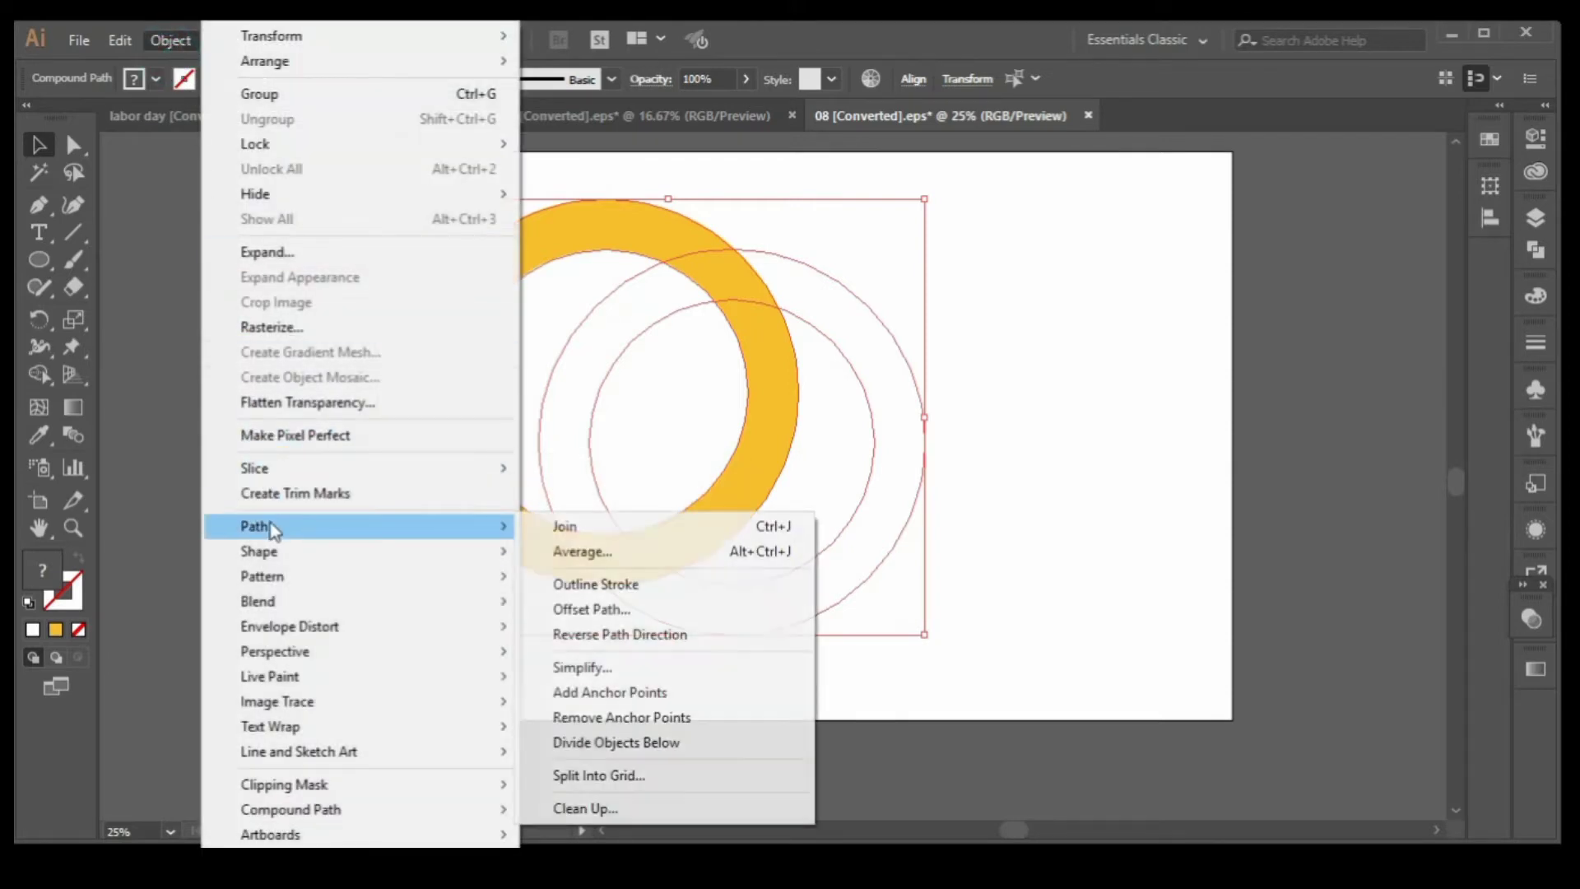
left_click(698, 609)
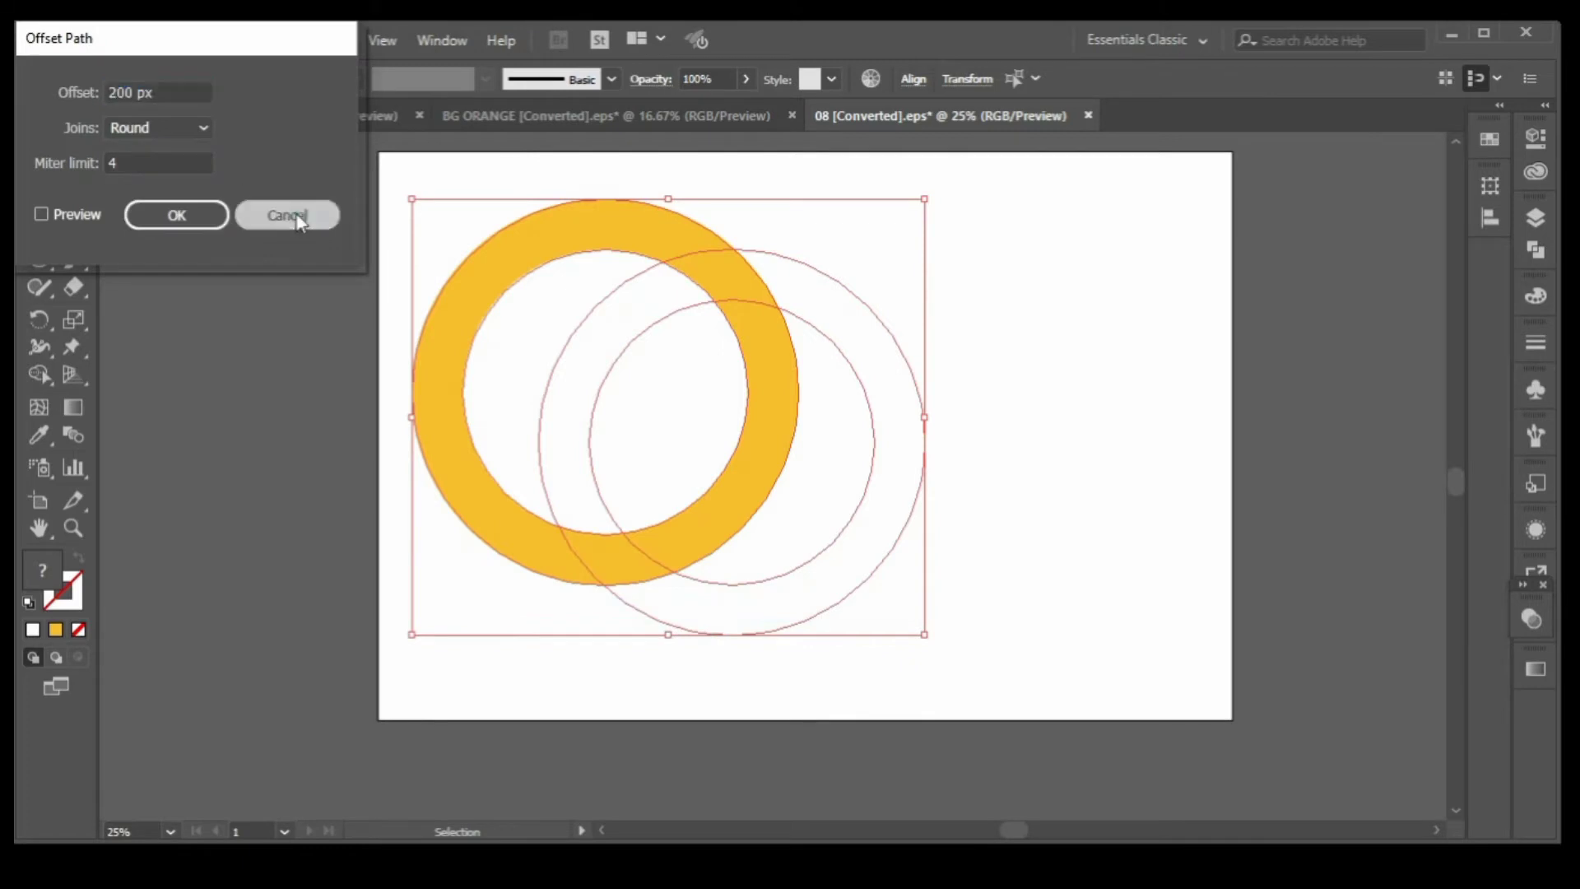
left_click(290, 214)
Select the yellow and white rings and make the blend between them.
left_click(298, 257)
left_click_drag(298, 255, 734, 492)
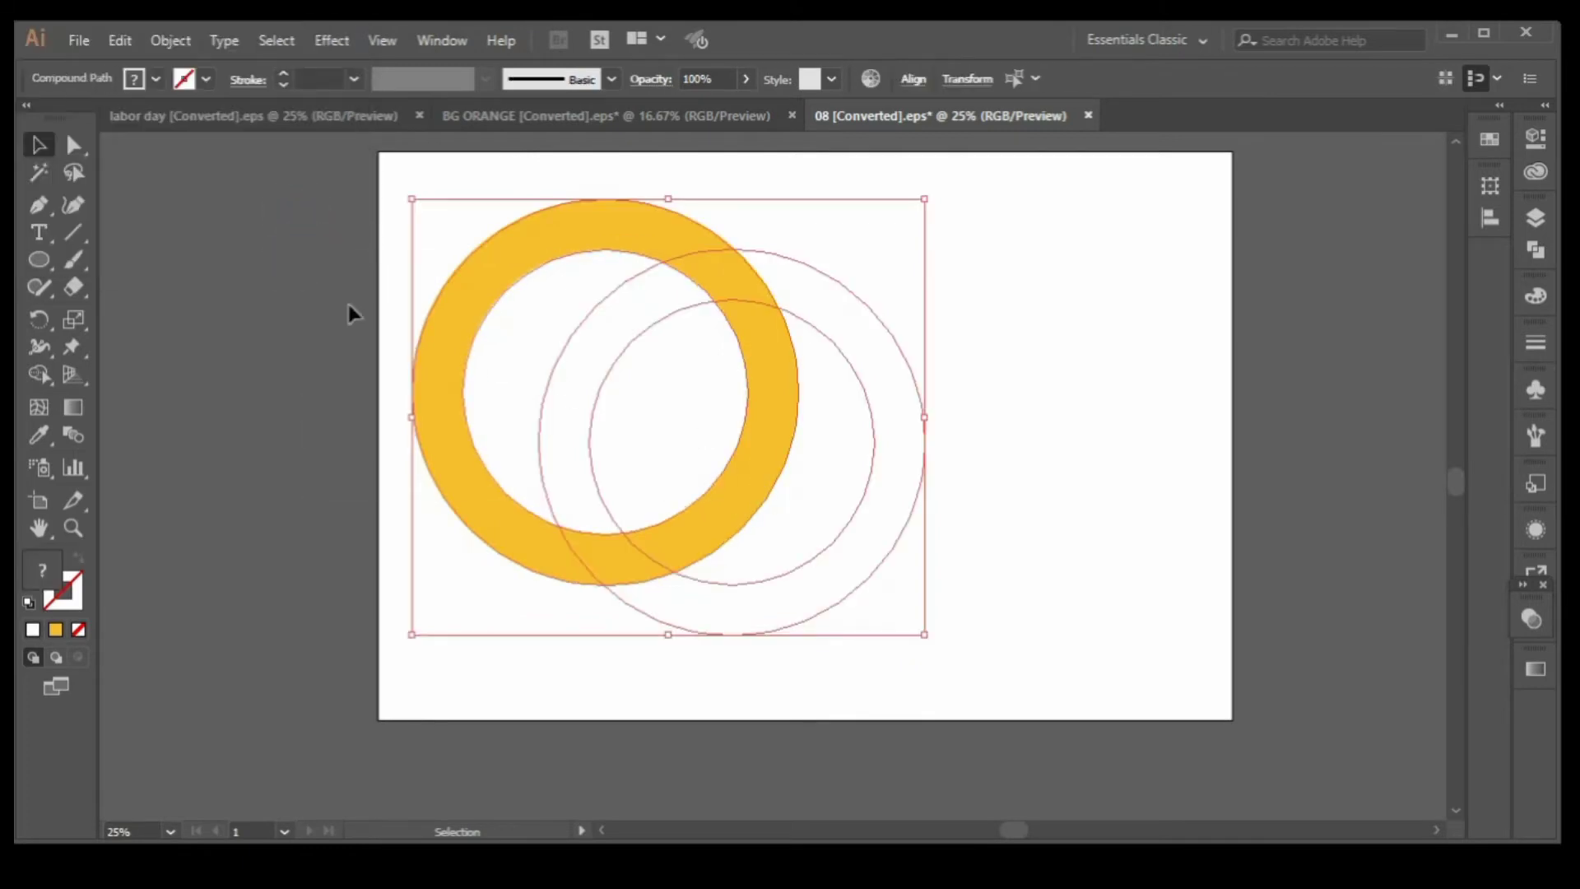
left_click(171, 40)
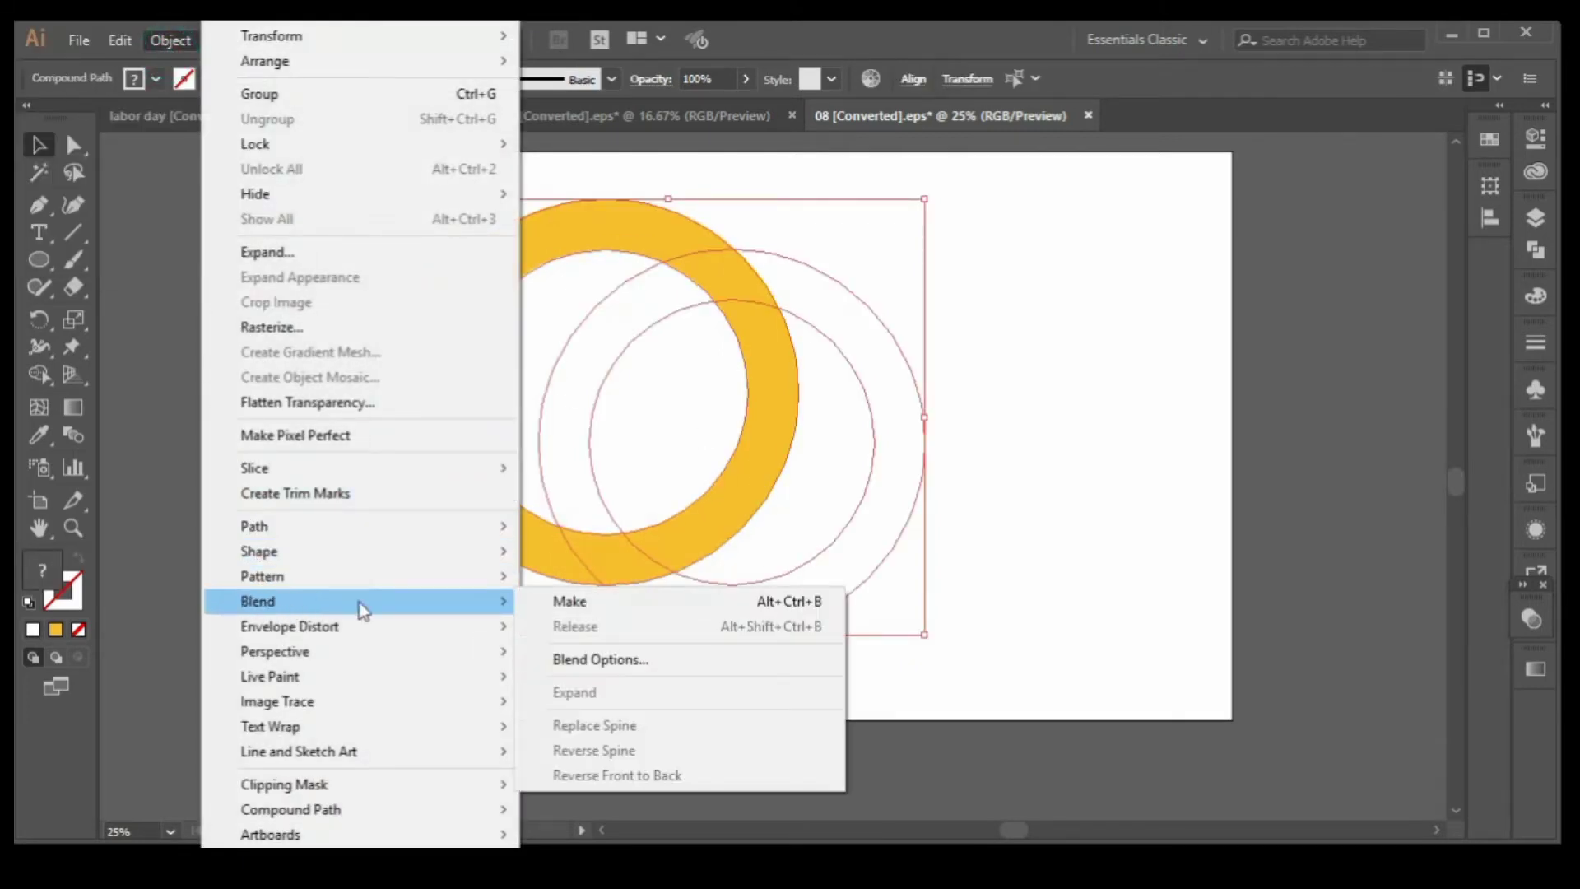
left_click(630, 601)
left_click(238, 387)
Select the blend and test-move it slightly to the right.
scroll(441, 329, "up", 1)
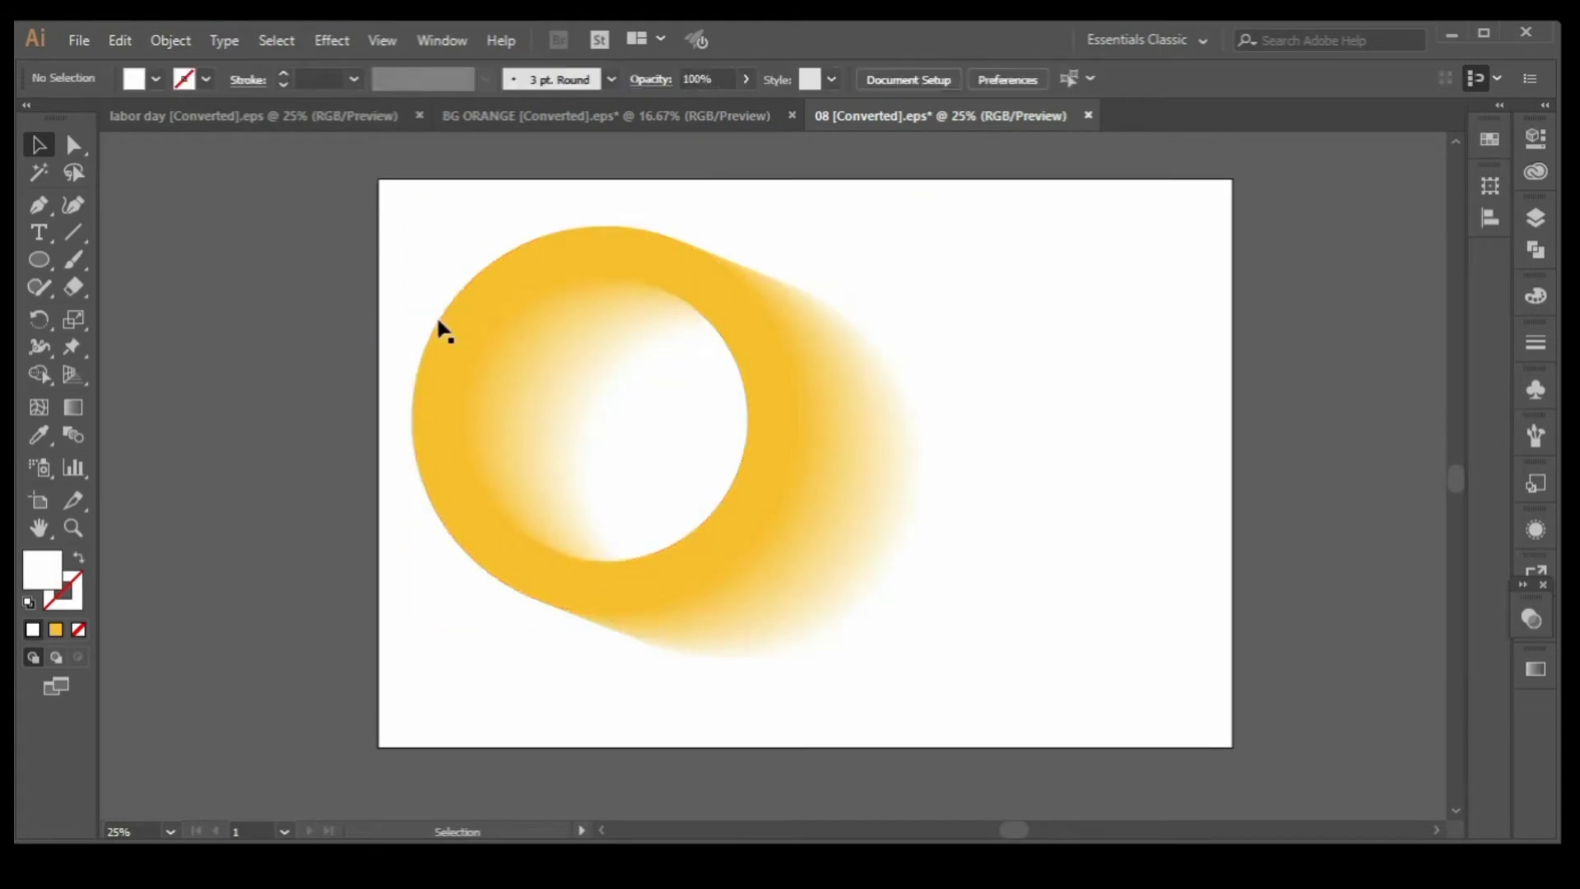
left_click(452, 323)
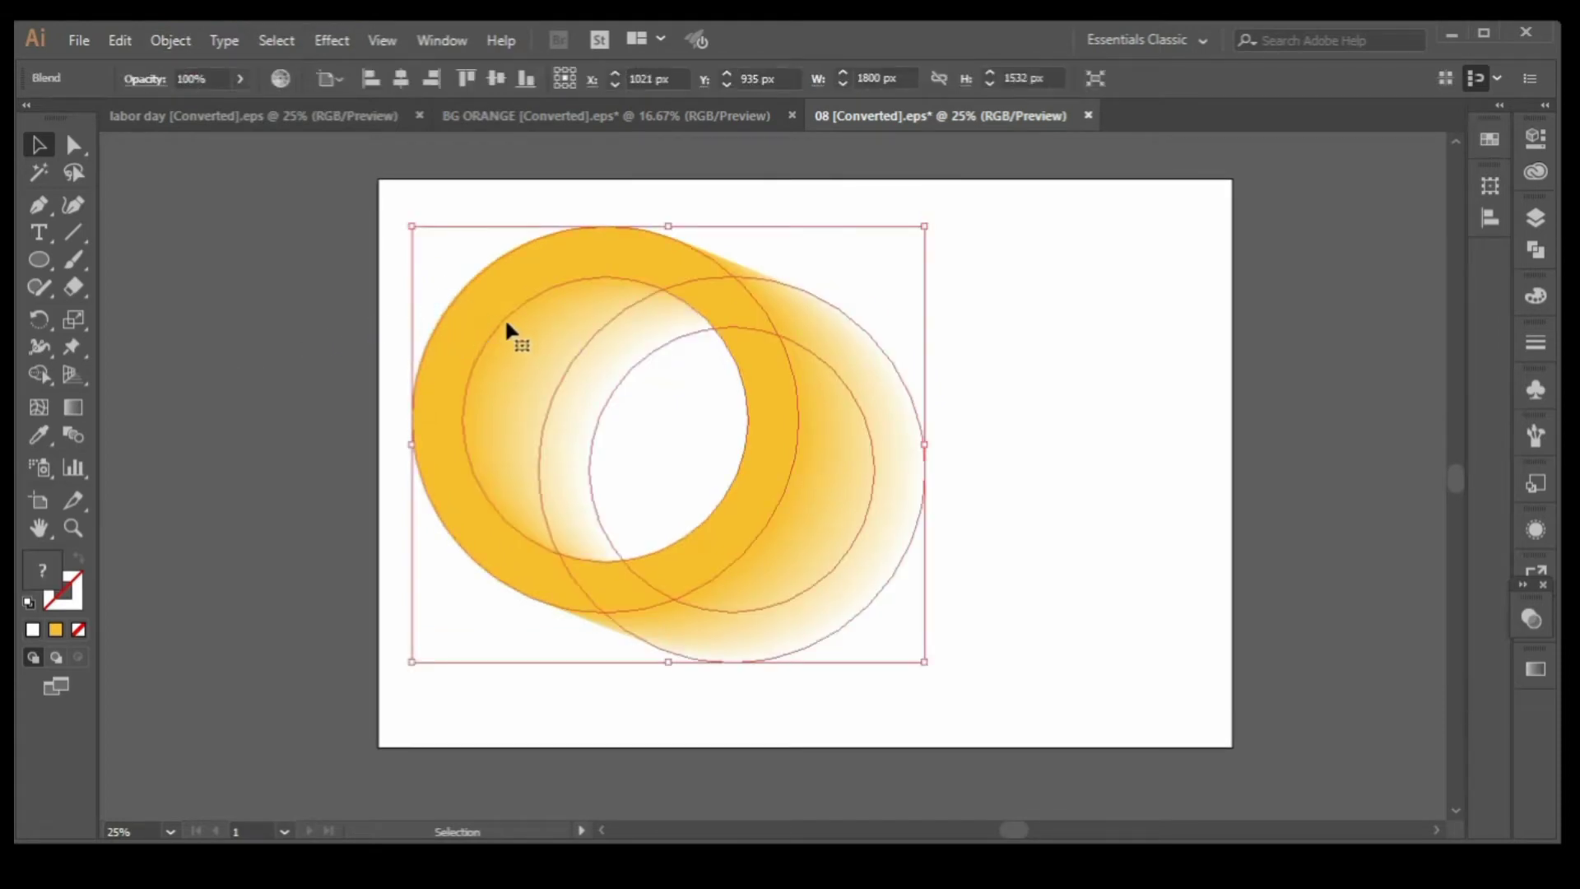
left_click(310, 323)
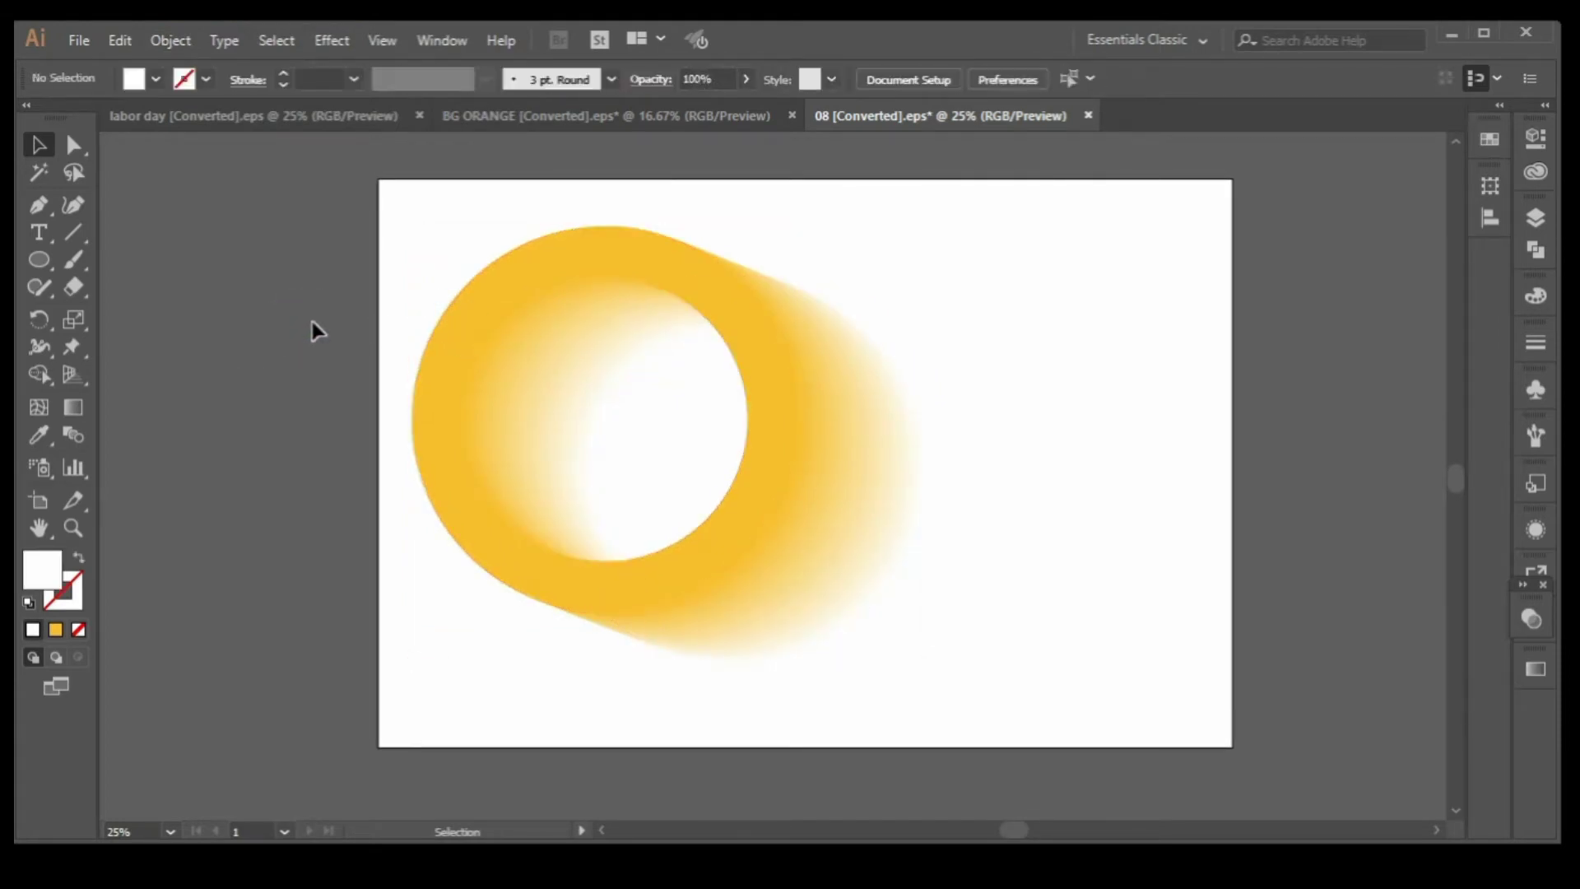
left_click(474, 324)
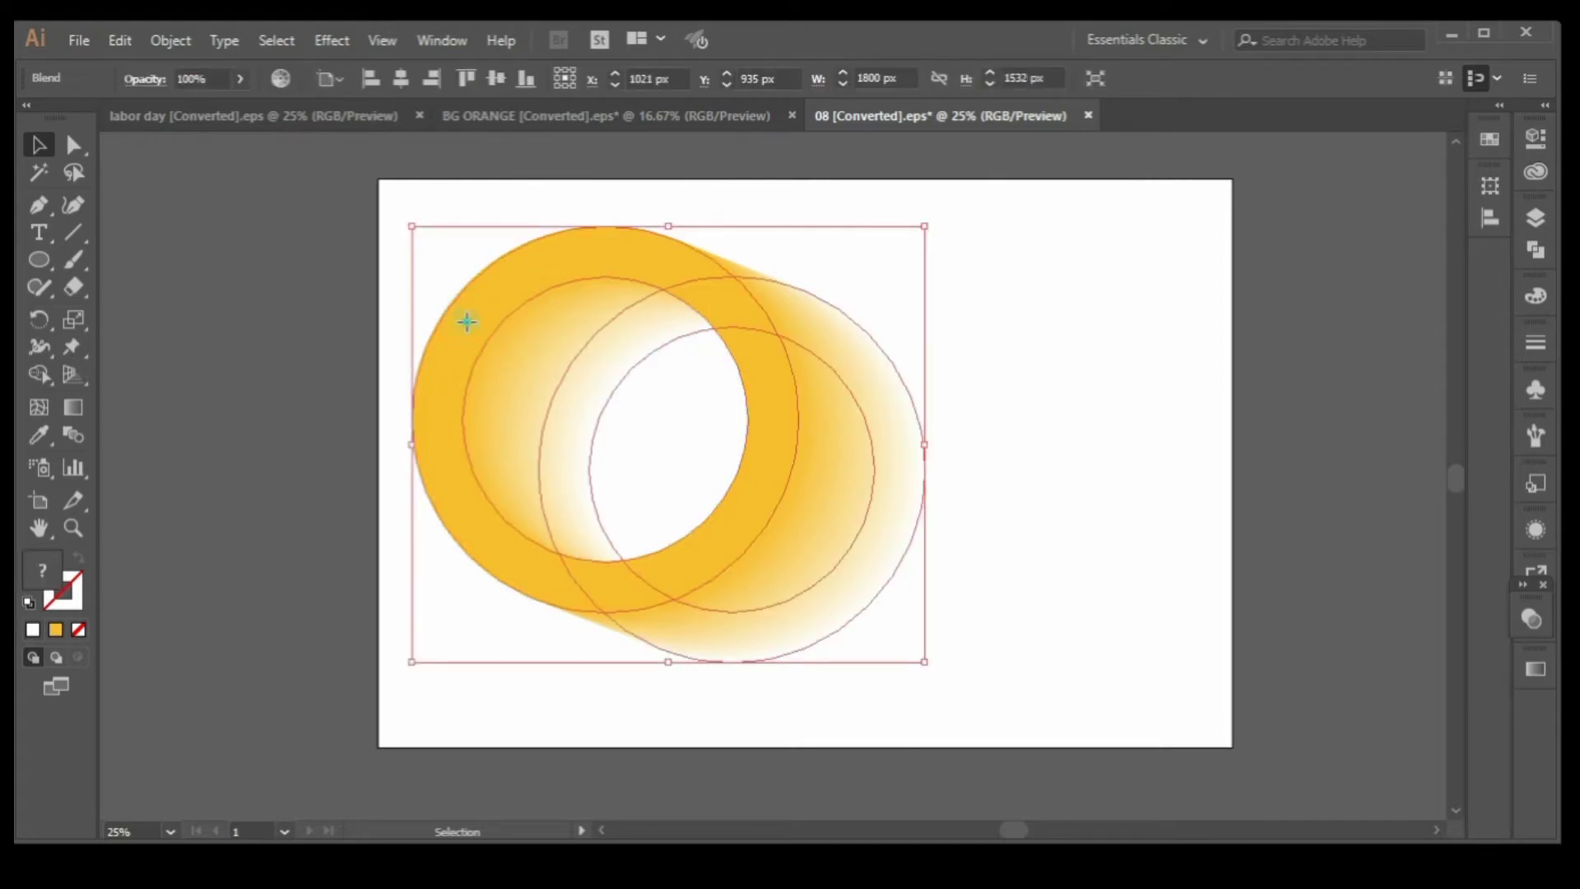
left_click_drag(467, 329, 512, 329)
left_click(262, 325)
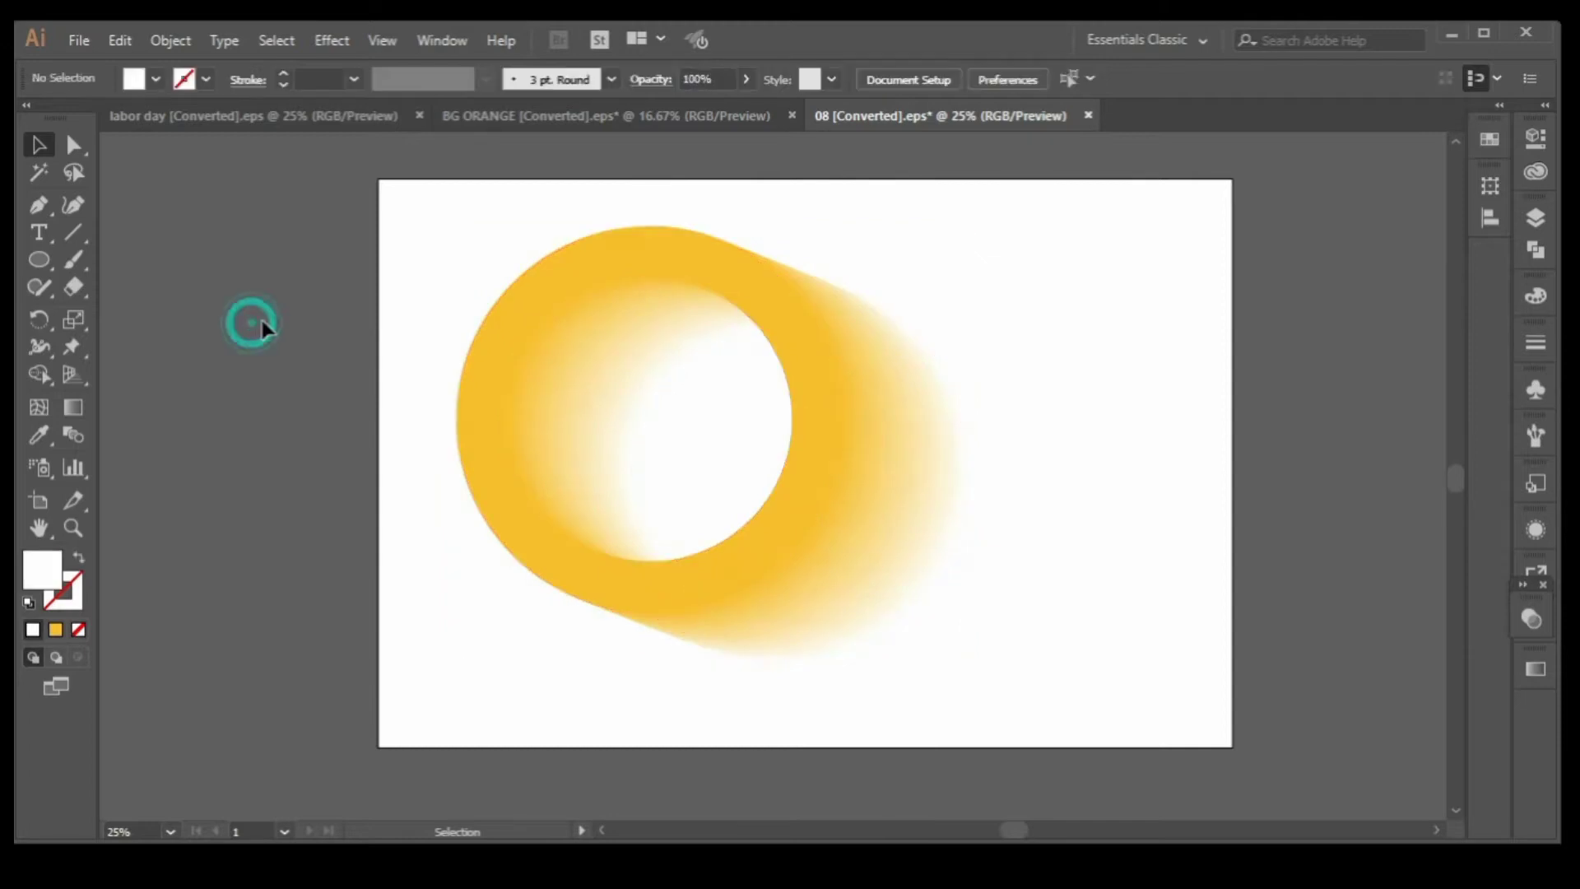
Undo the move and release the blend, separating the rings.
key("ctrl+z")
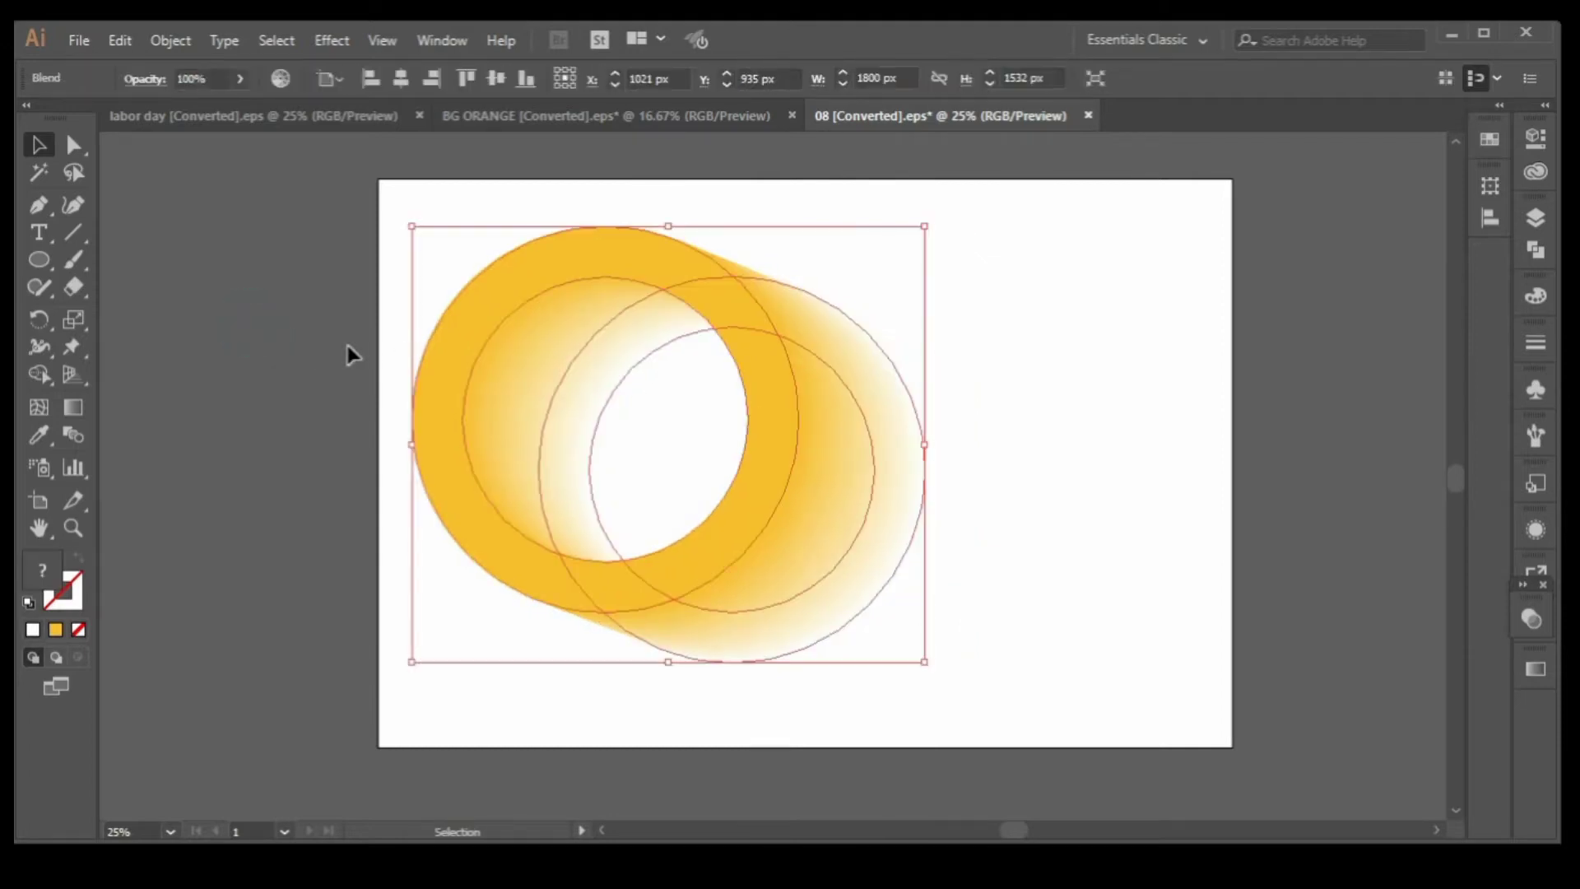
key("ctrl+alt+shift+b")
left_click(339, 346)
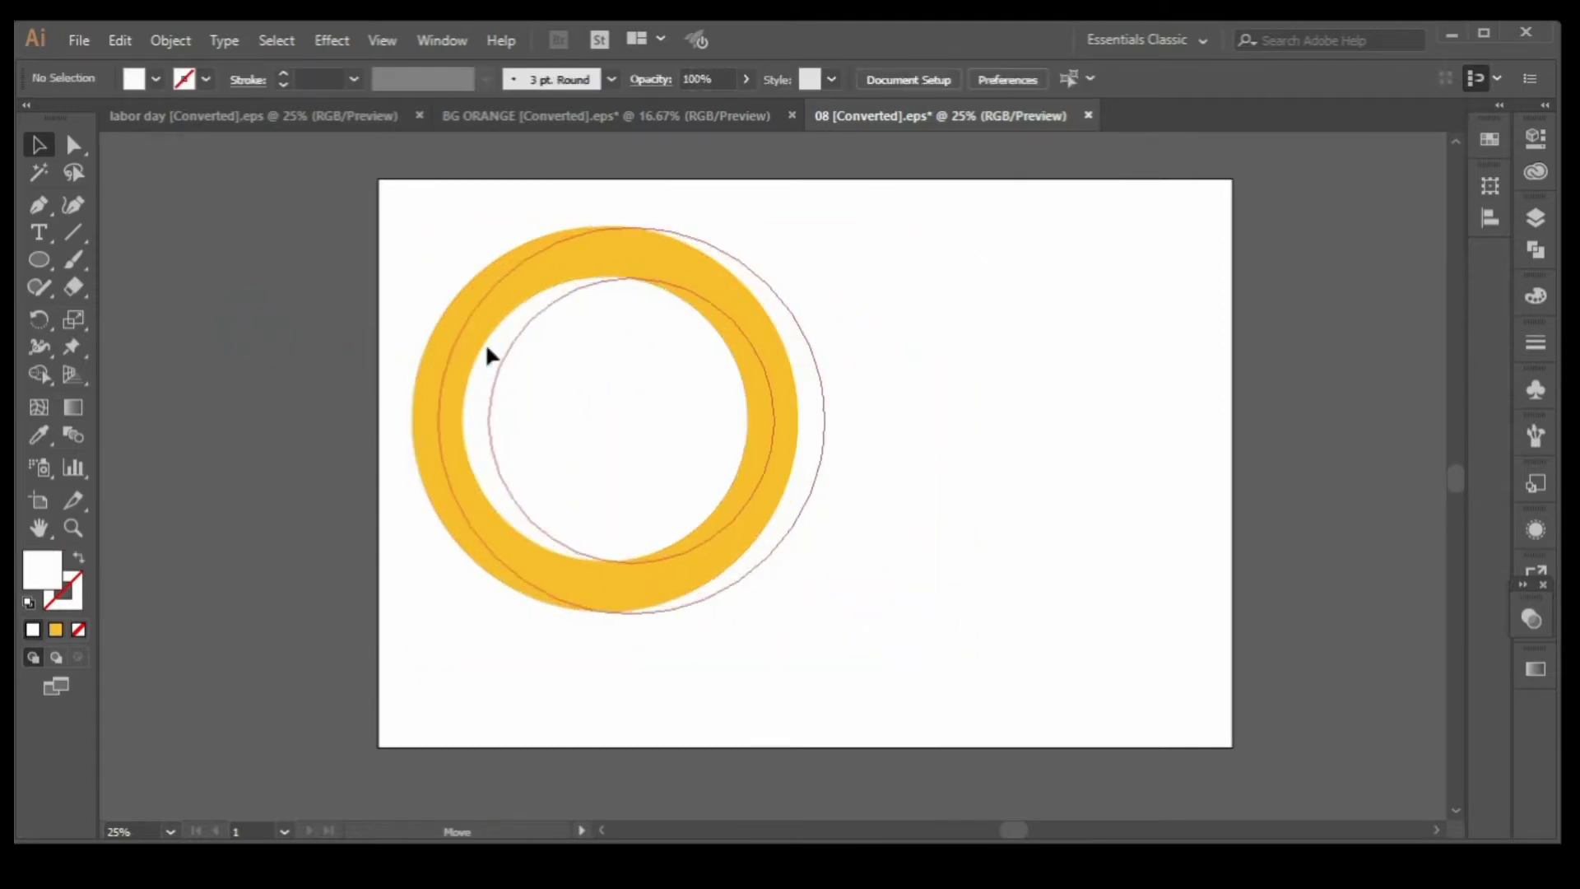
Duplicate the yellow ring to the right, remake the left blend, and place the copy at the right edge.
left_click_drag(458, 345, 1164, 350)
left_click_drag(586, 335, 774, 492)
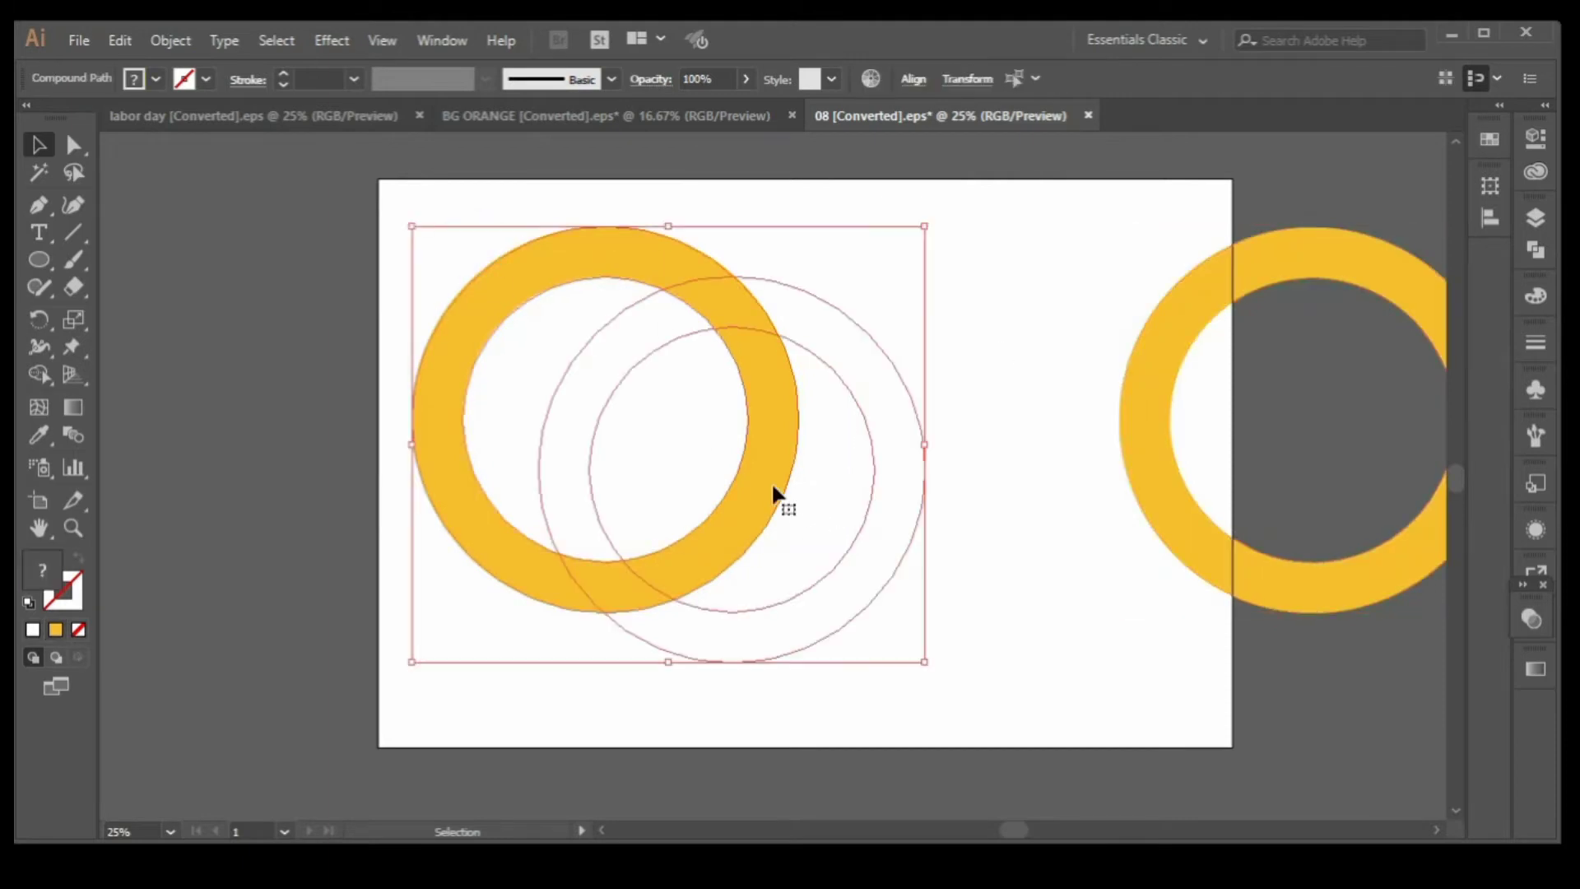
left_click(171, 37)
mouse_move(542, 614)
left_click(568, 601)
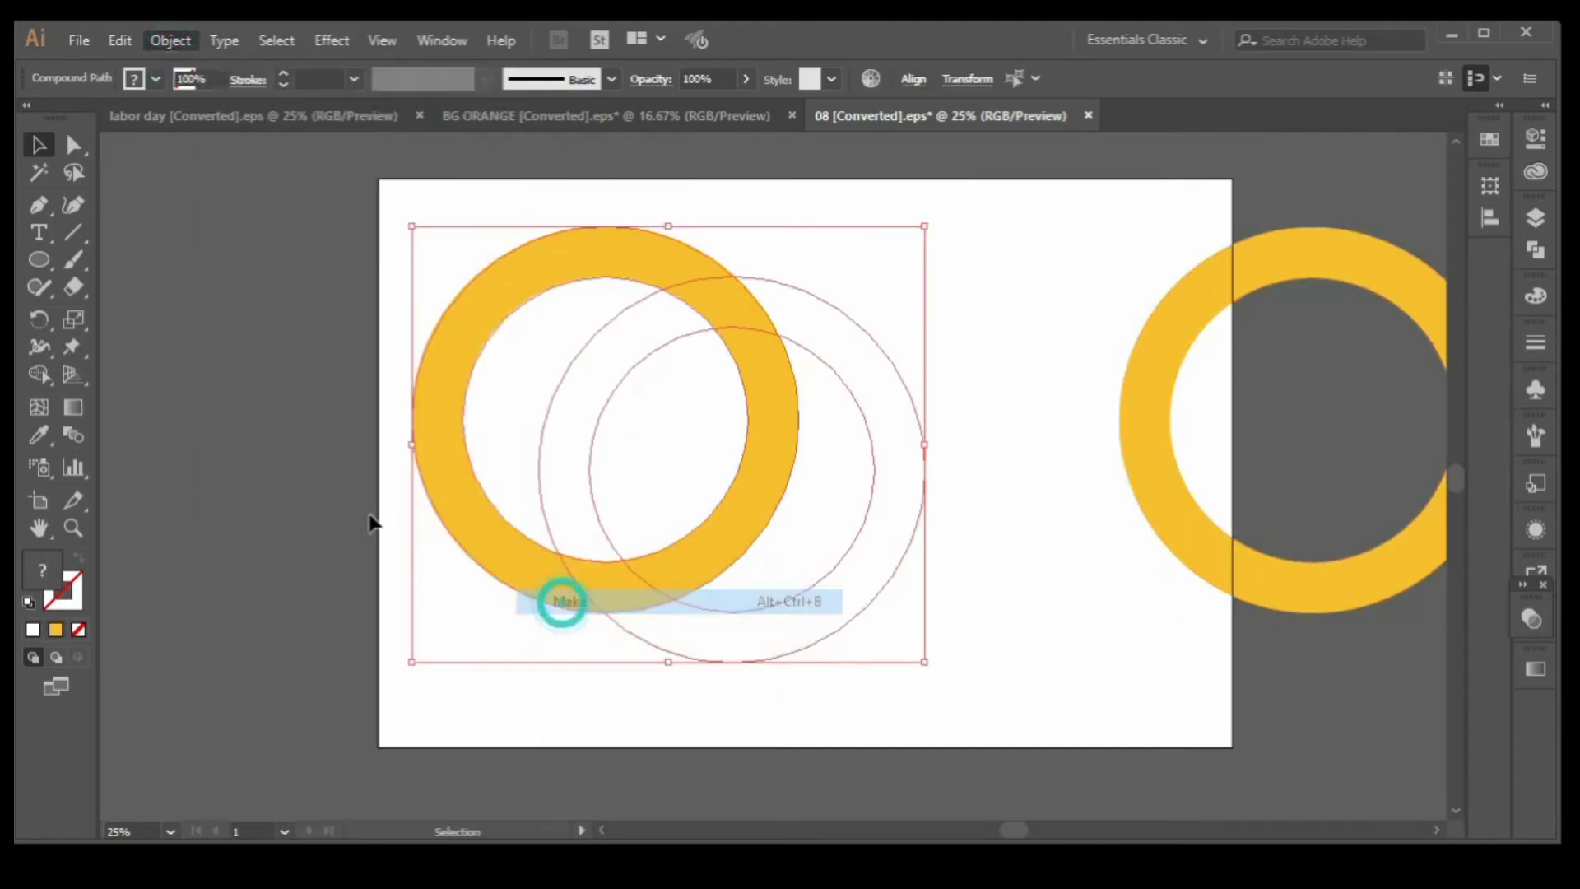
left_click(284, 477)
mouse_move(456, 436)
left_mouse_down()
mouse_move(938, 457)
mouse_move(1107, 424)
mouse_move(1002, 428)
left_mouse_up()
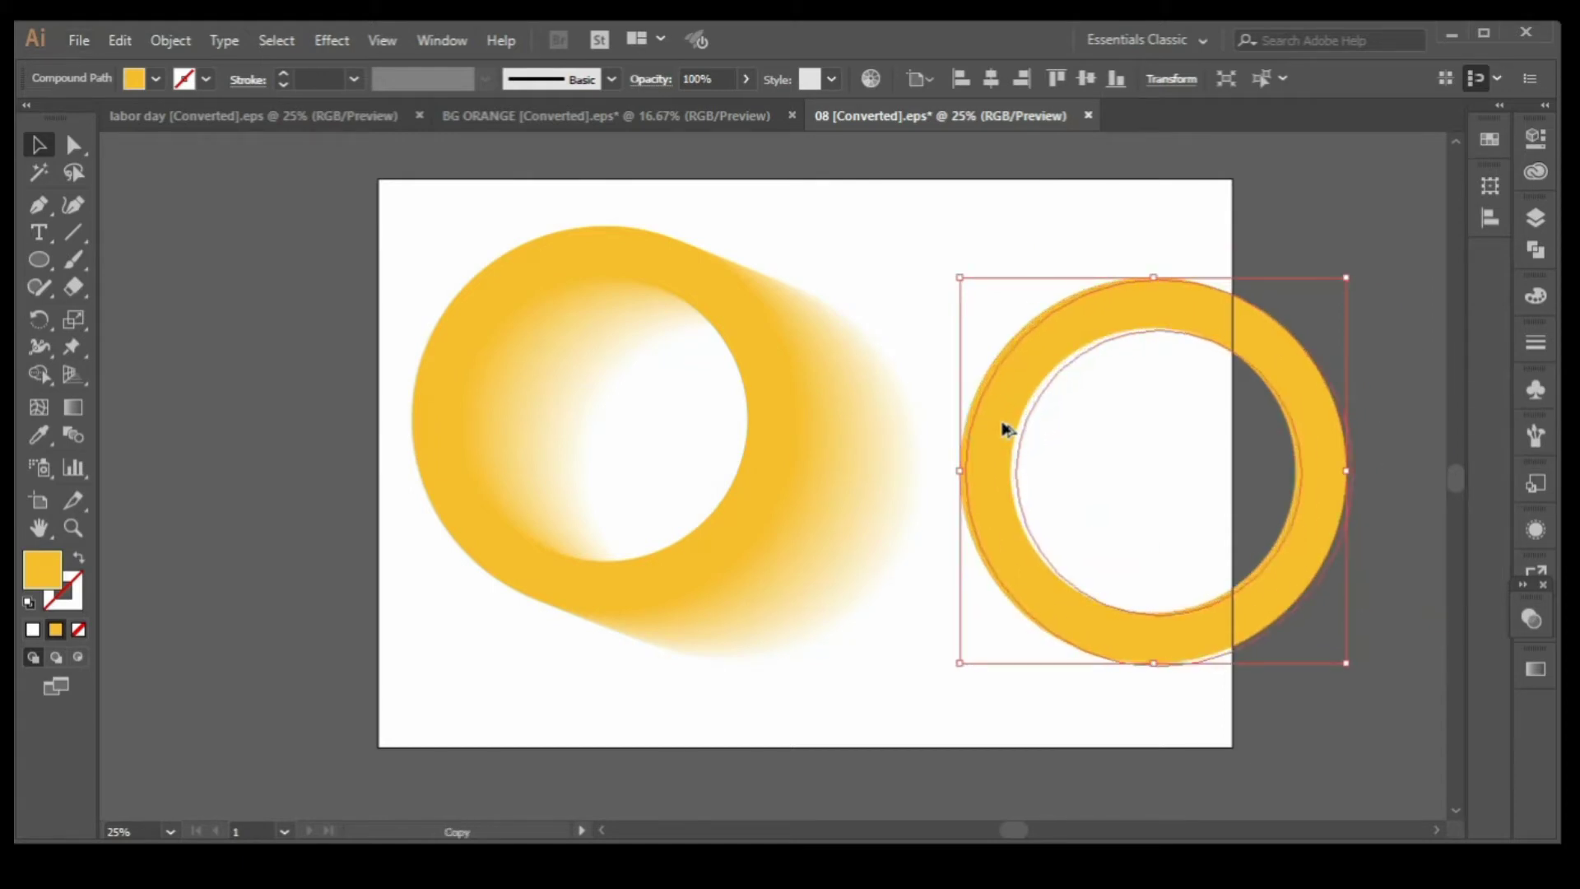
Copy the right-hand ring over the left blend and reselect the right ring.
left_click_drag(961, 232, 1157, 455)
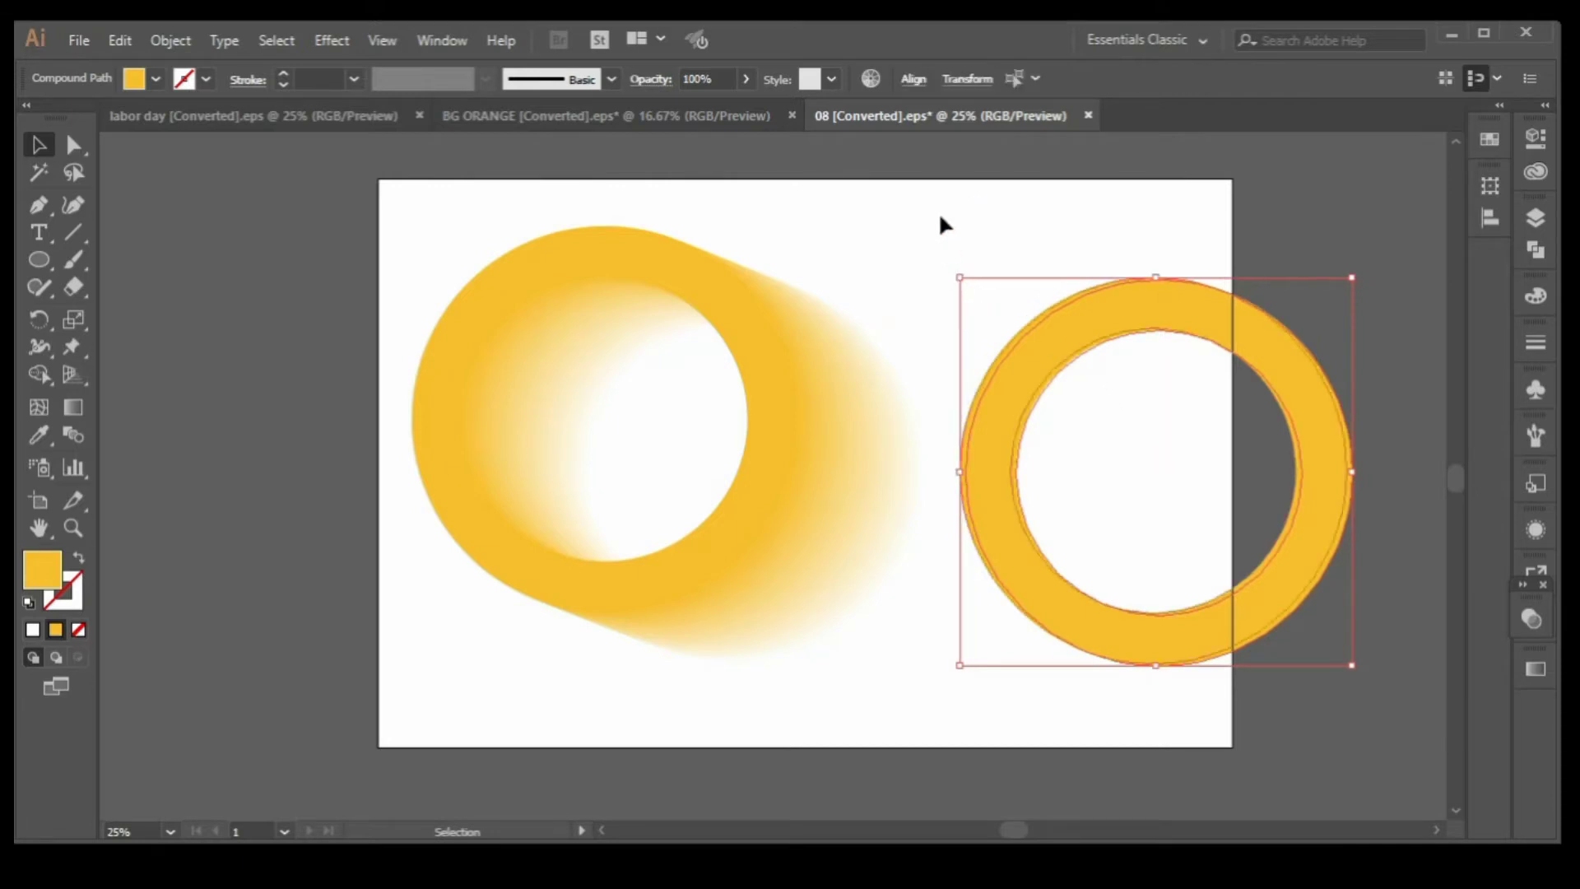
left_click(945, 224)
left_click_drag(1164, 328, 567, 386)
left_click(1185, 457)
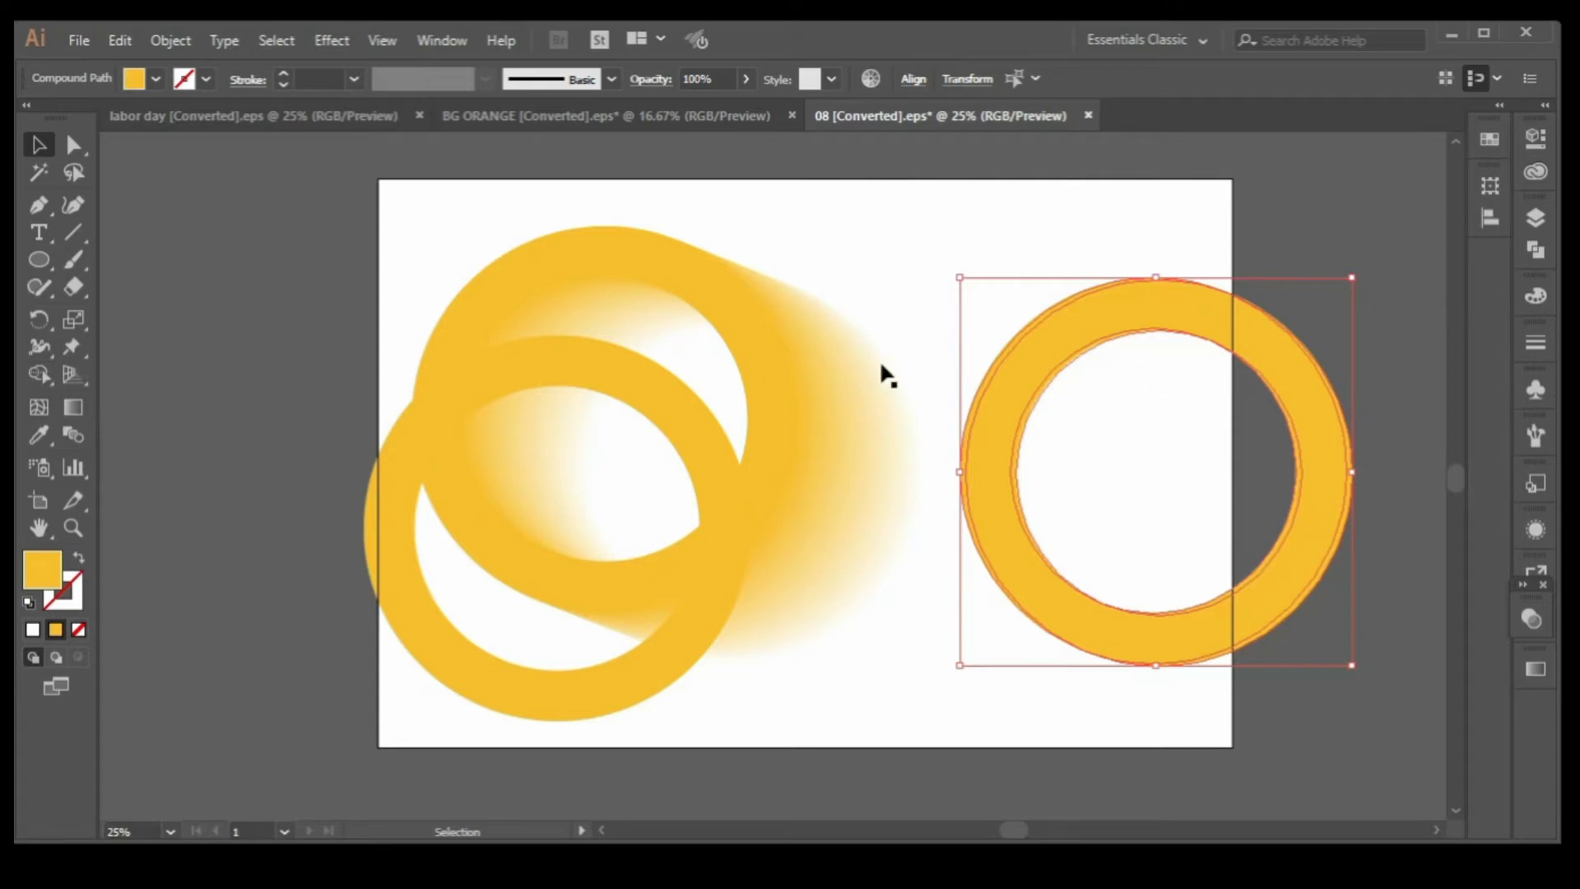
Trim the right ring into thin arcs with Shape Builder and move the solid copy off the left edge.
left_click(35, 378)
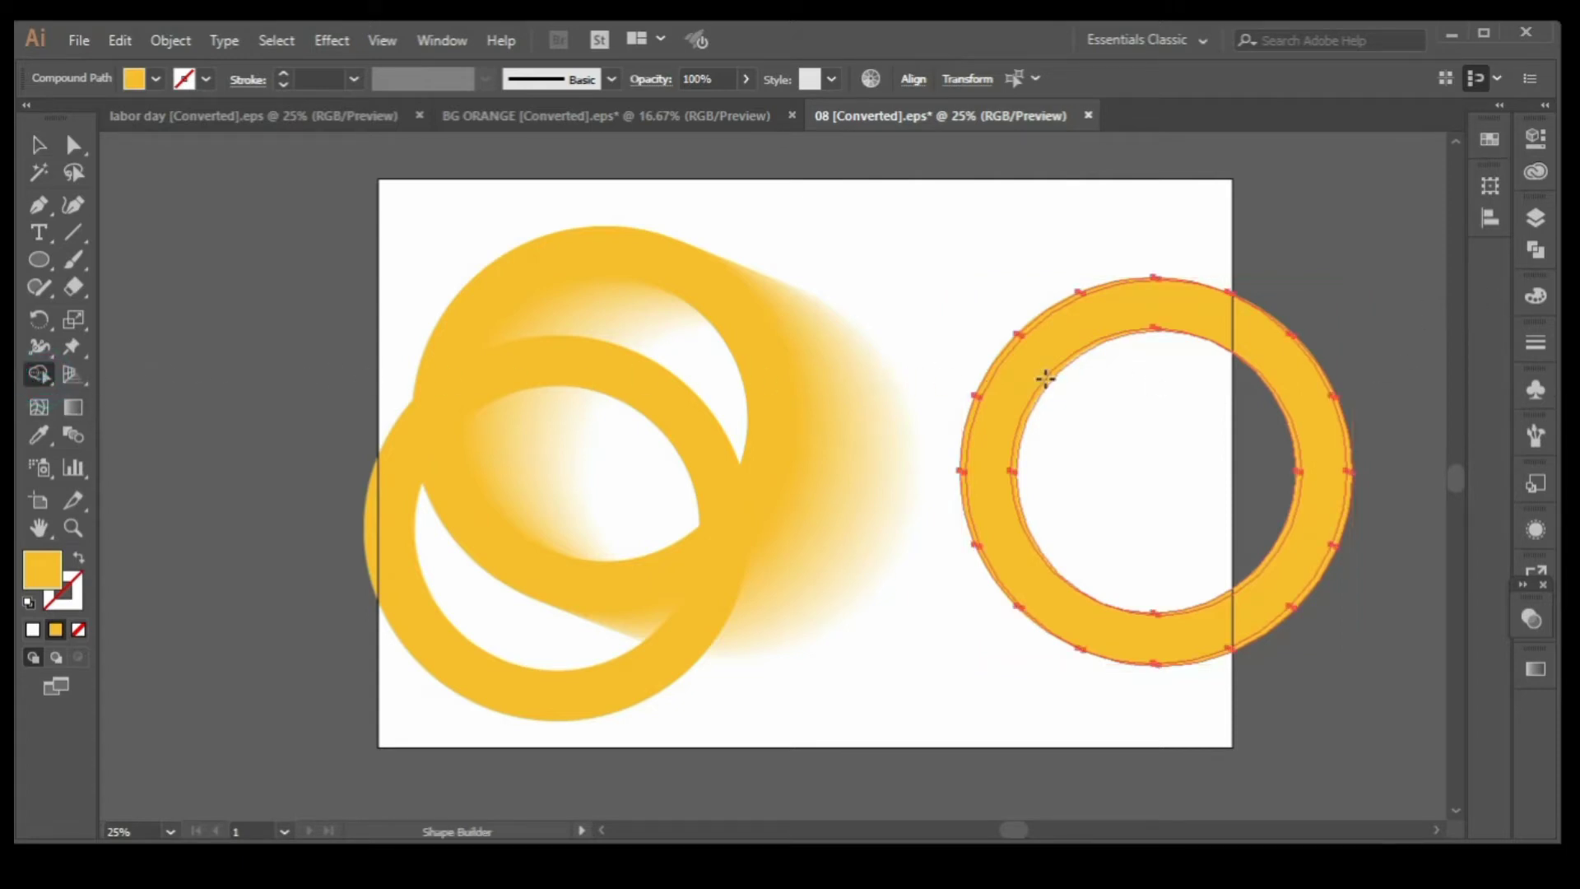
left_click_drag(1033, 376, 1065, 385)
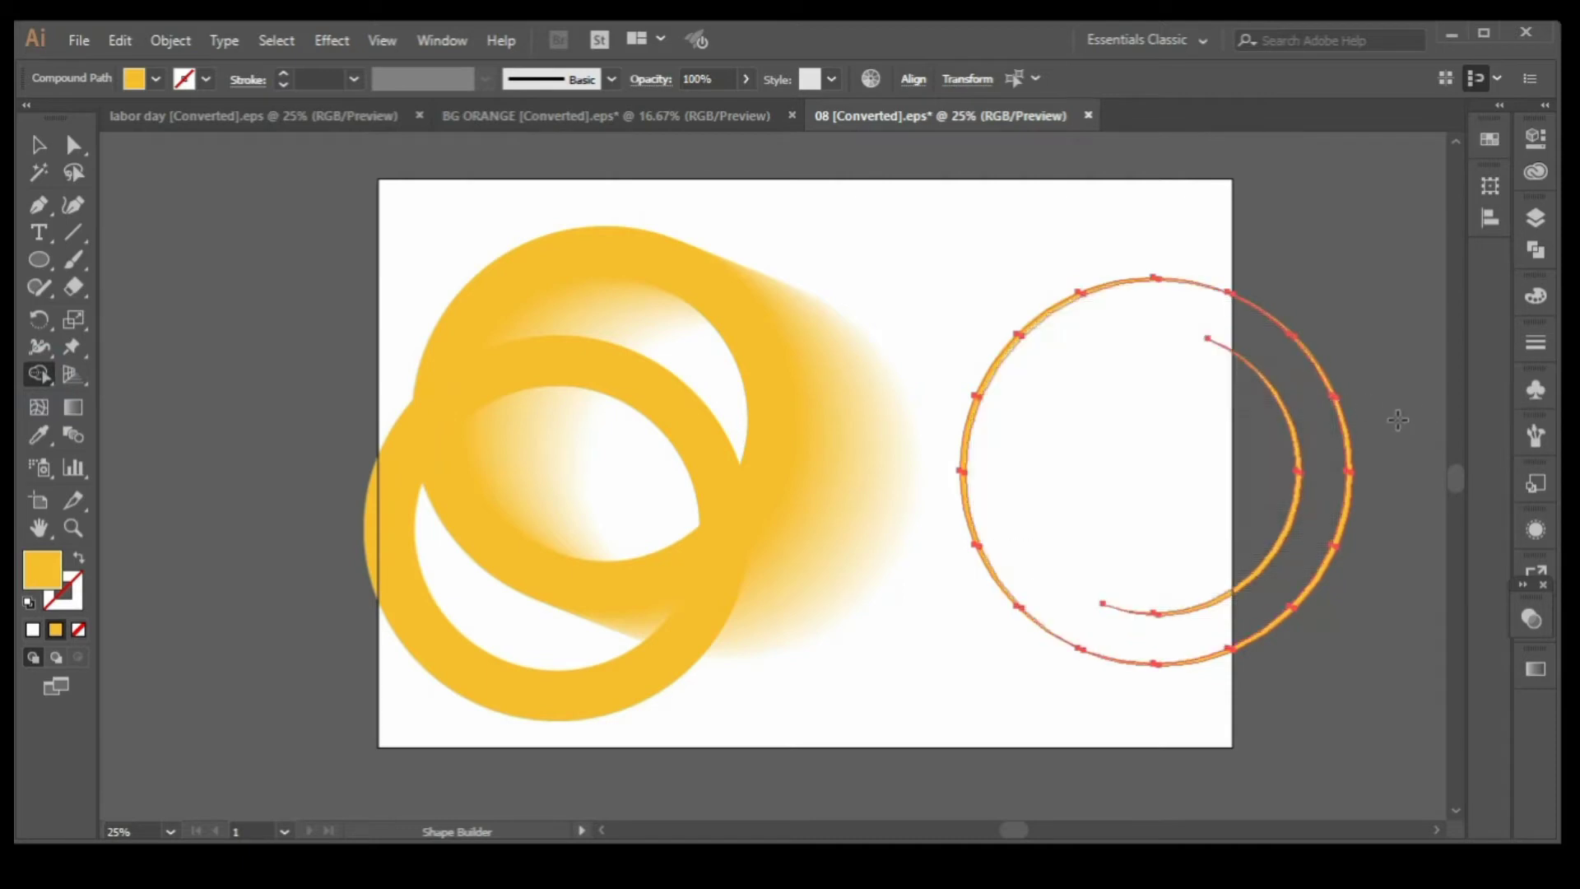
mouse_move(1398, 418)
left_mouse_down()
mouse_move(1343, 434)
mouse_move(1378, 424)
left_mouse_up()
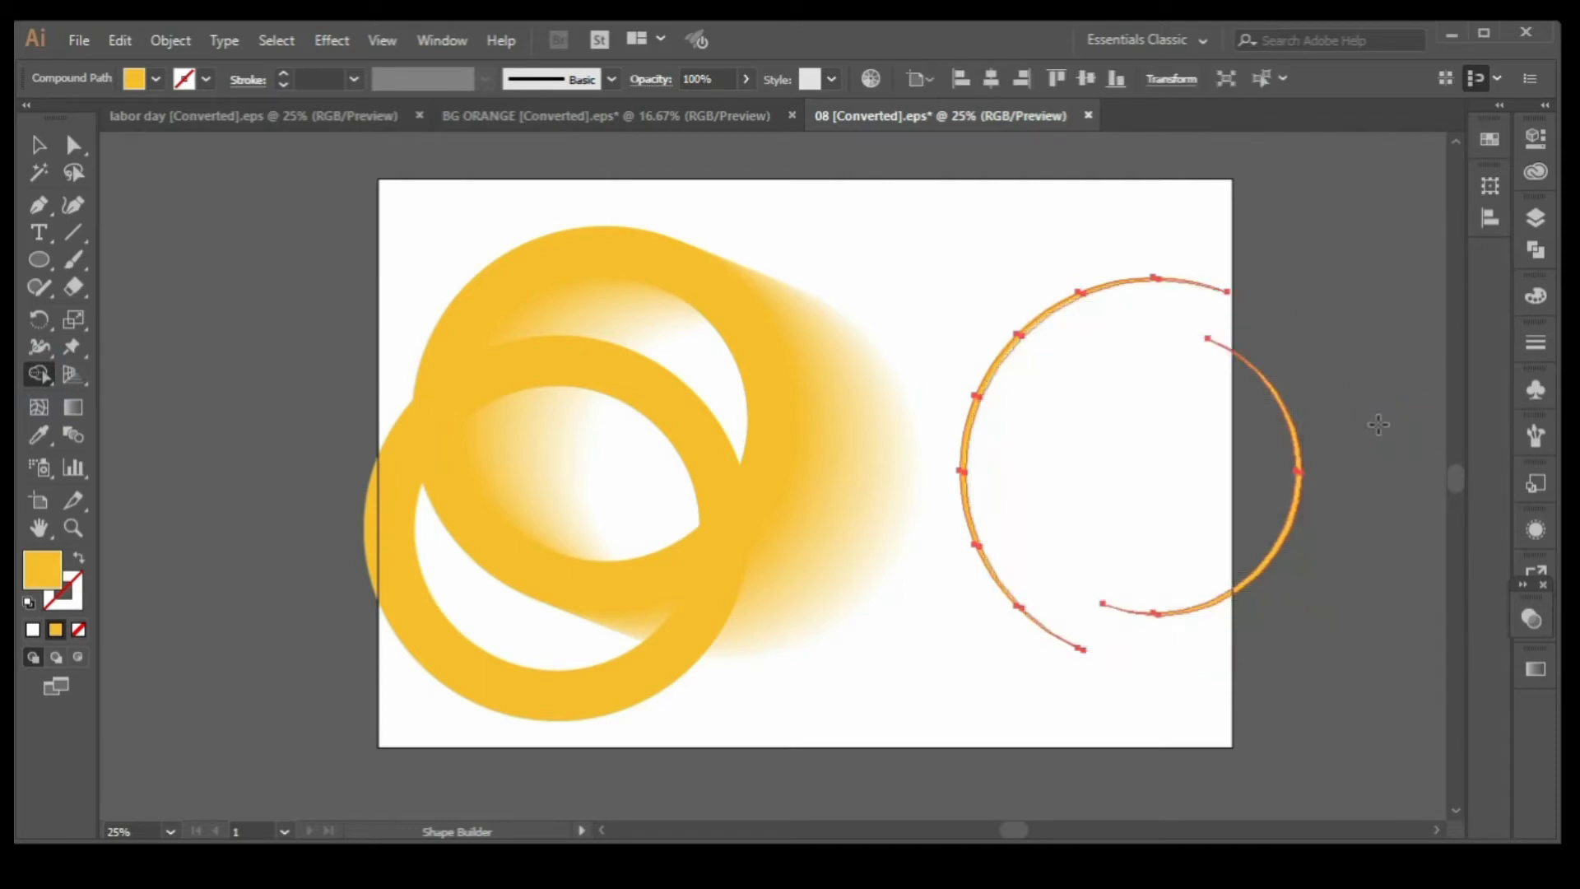
left_click(39, 144)
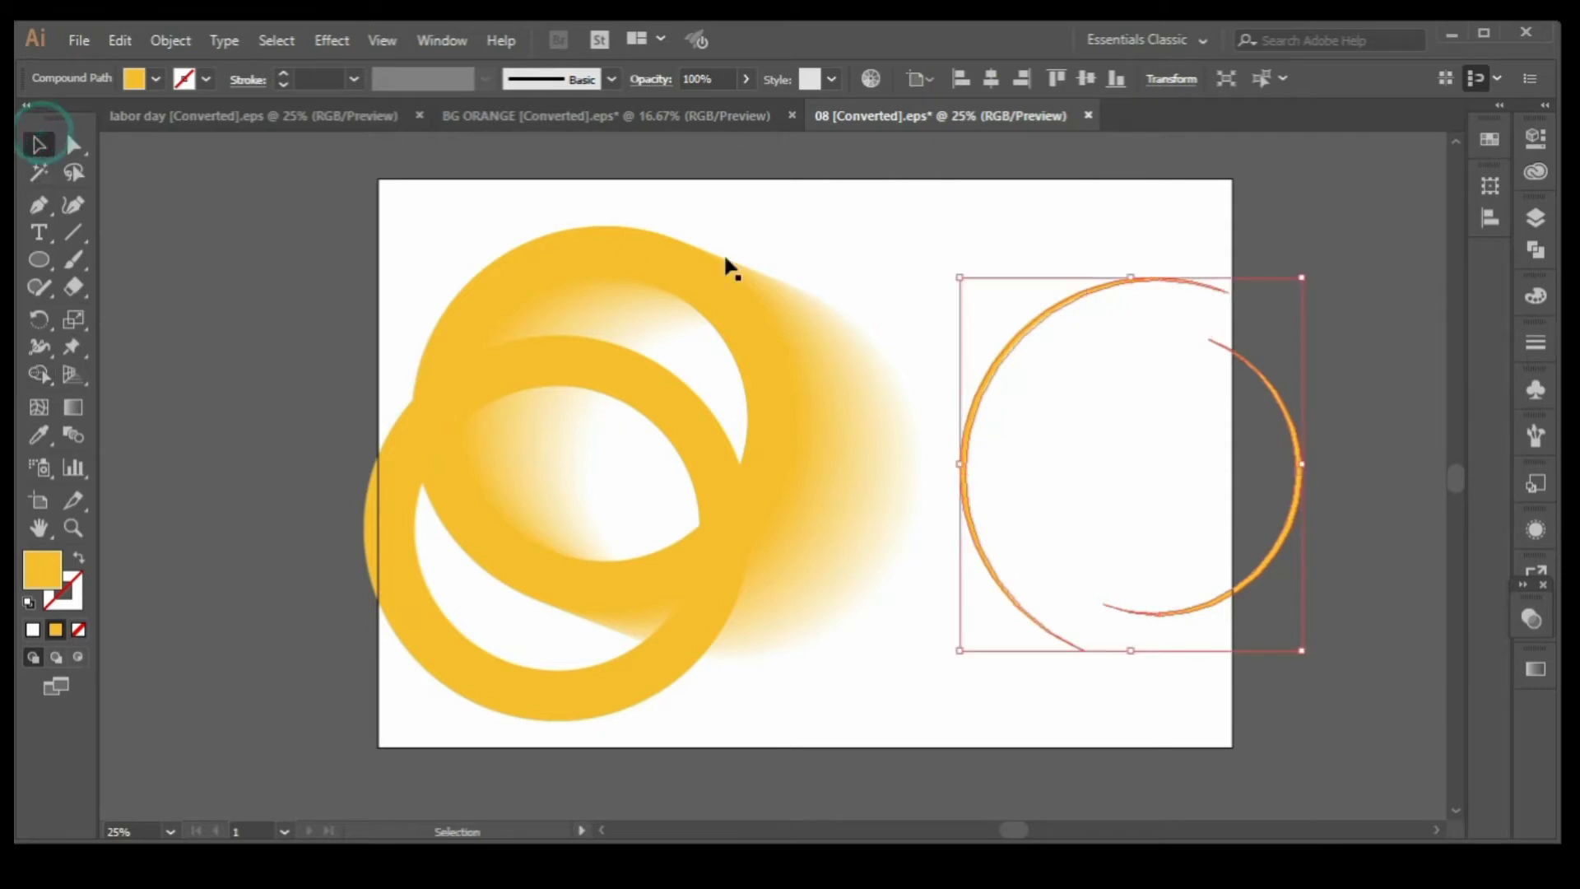
left_click(898, 256)
left_click_drag(737, 449, 265, 430)
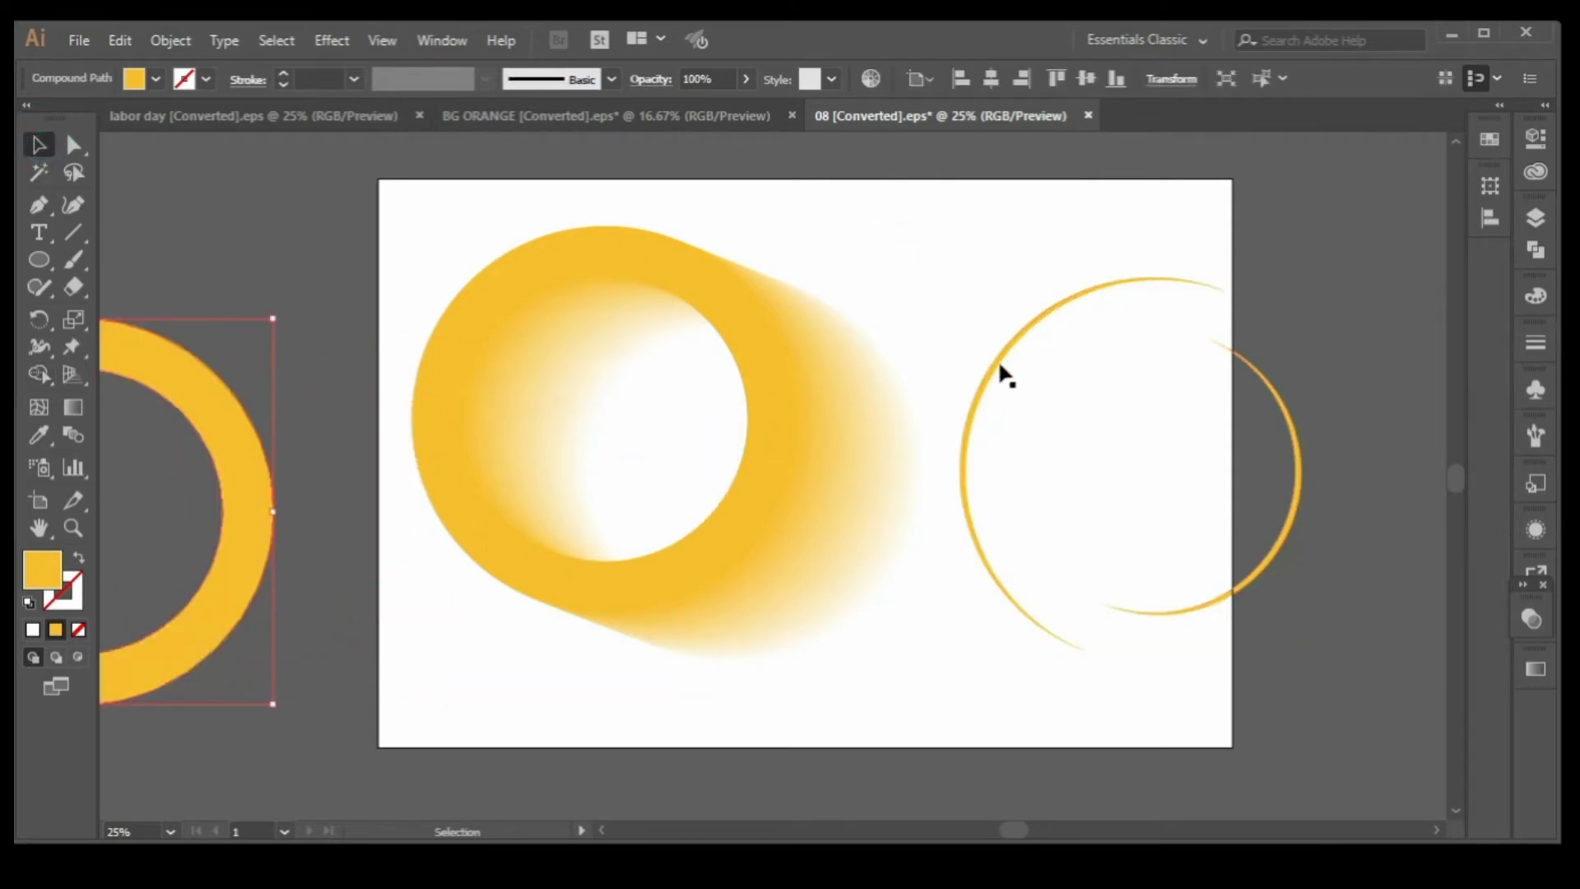
left_click_drag(1001, 363, 511, 335)
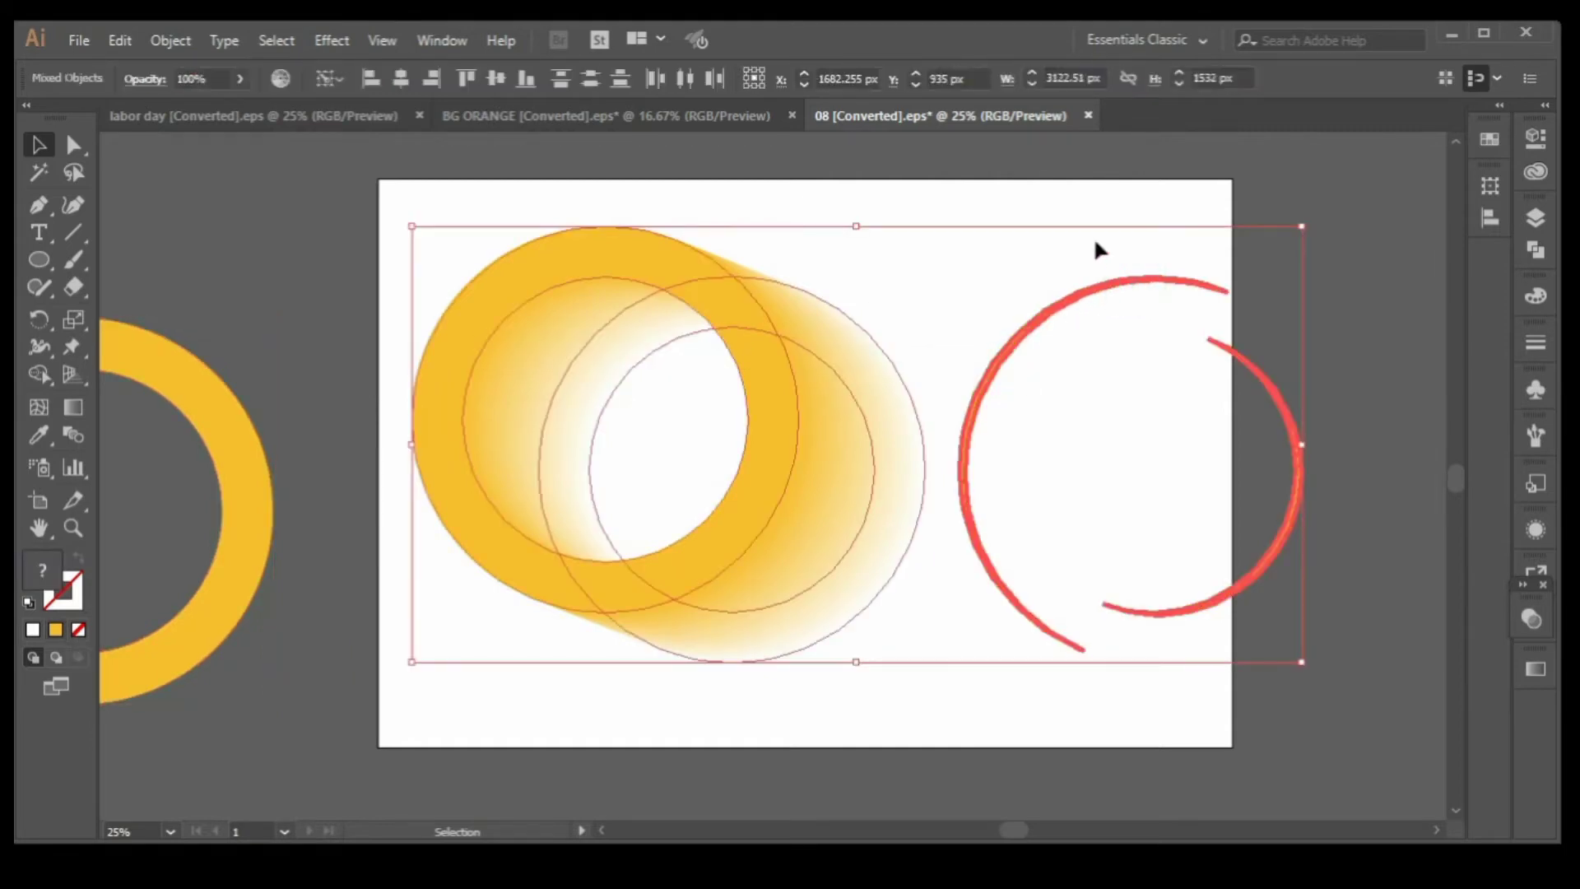
left_click(1334, 220)
left_click_drag(1046, 314, 1098, 241)
right_click(1136, 196)
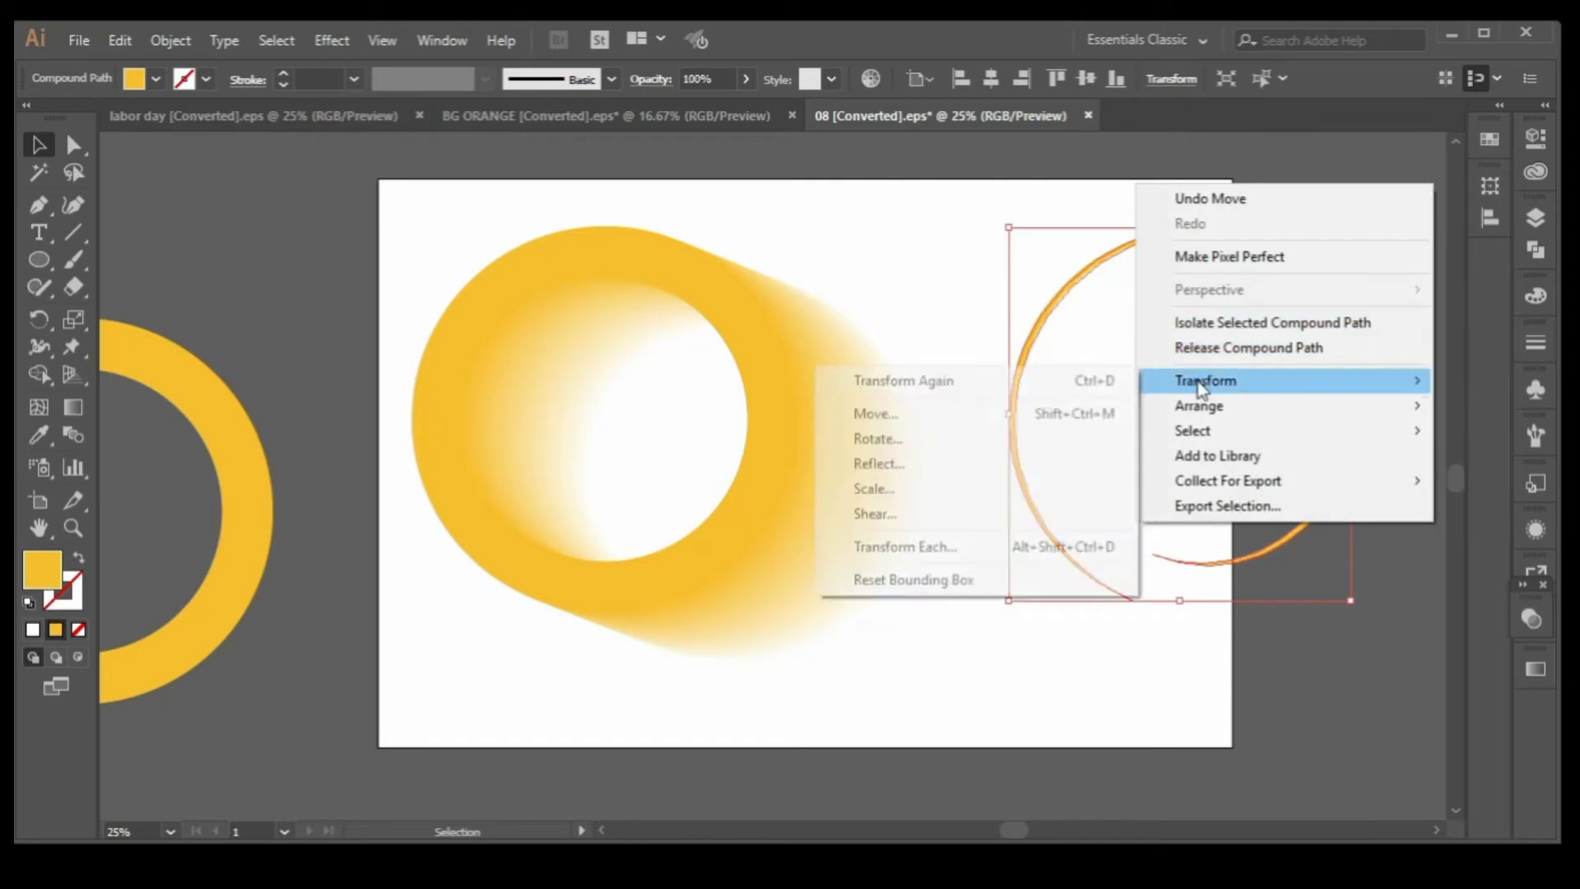
left_click(998, 254)
left_click(1078, 282)
right_click(1187, 305)
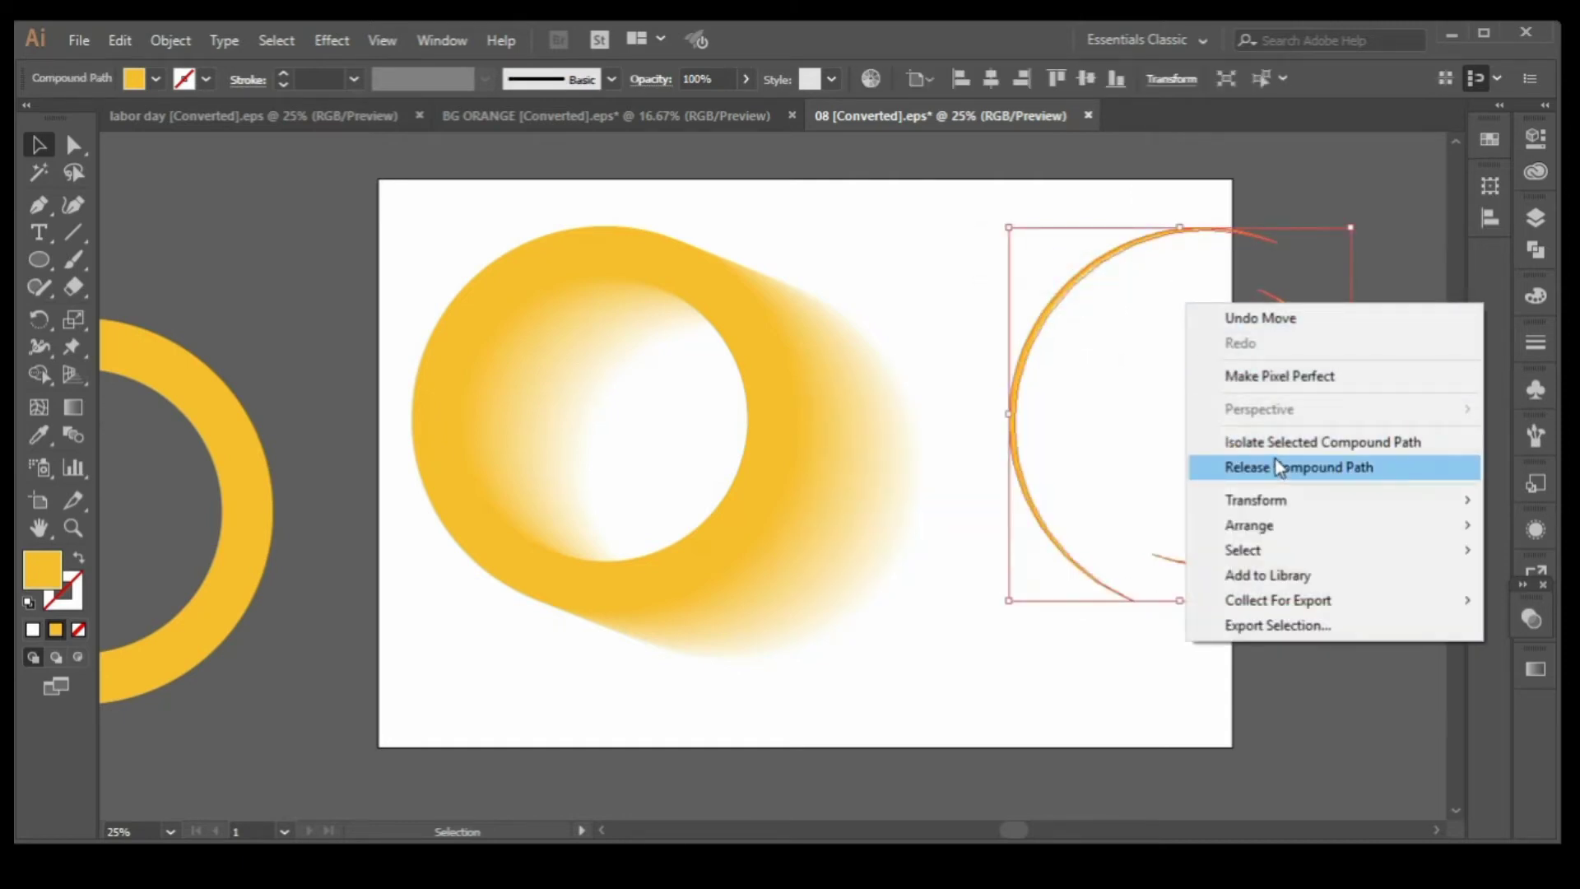
left_click(167, 41)
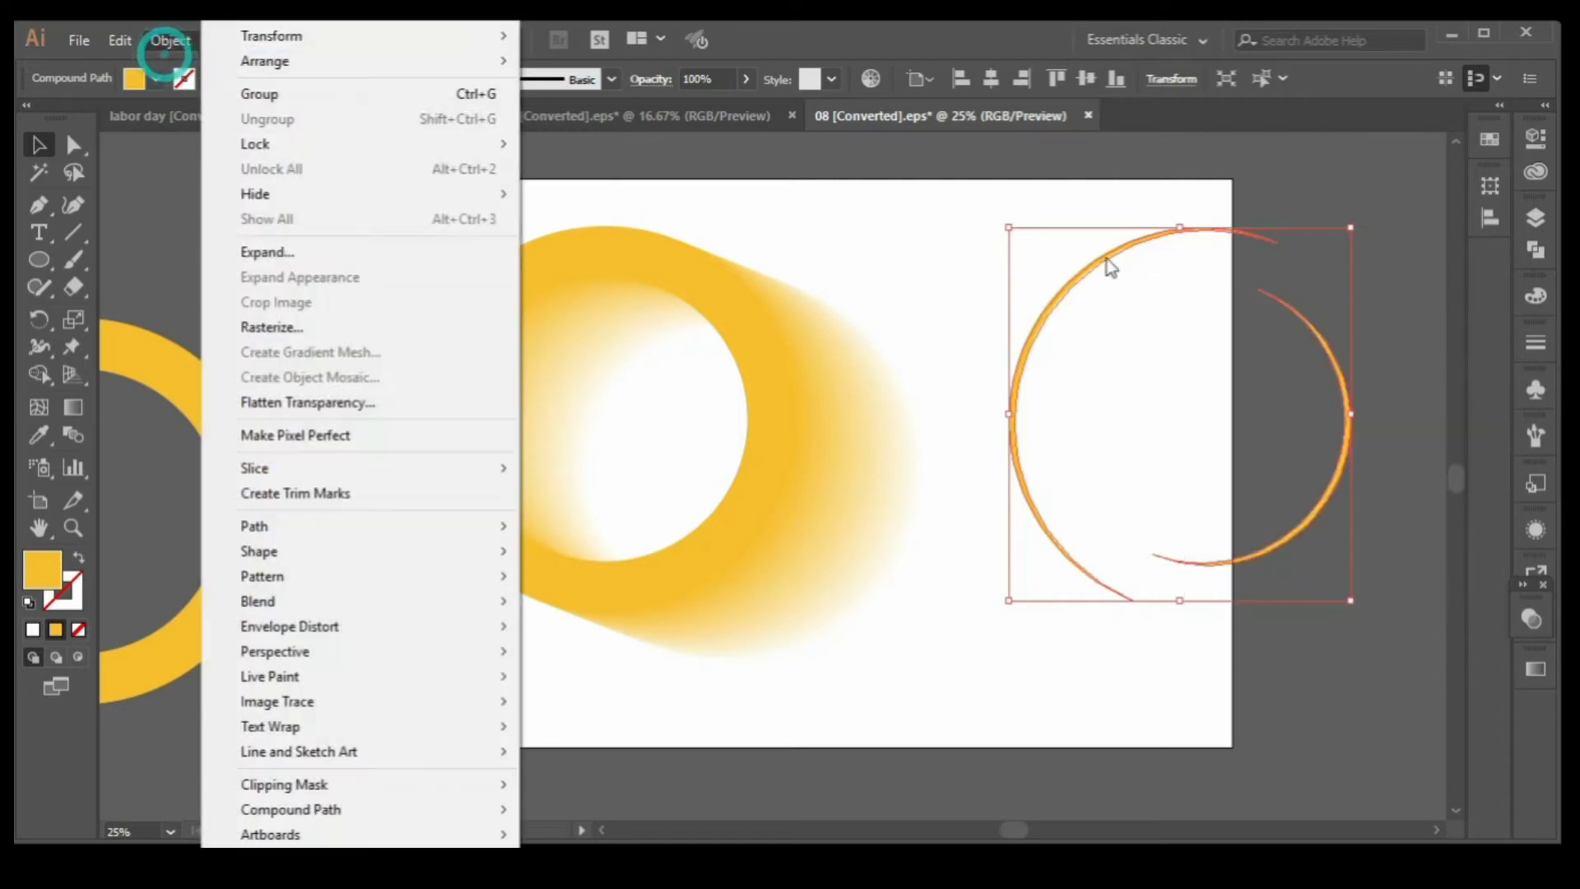
left_click(1263, 260)
left_click(1326, 247)
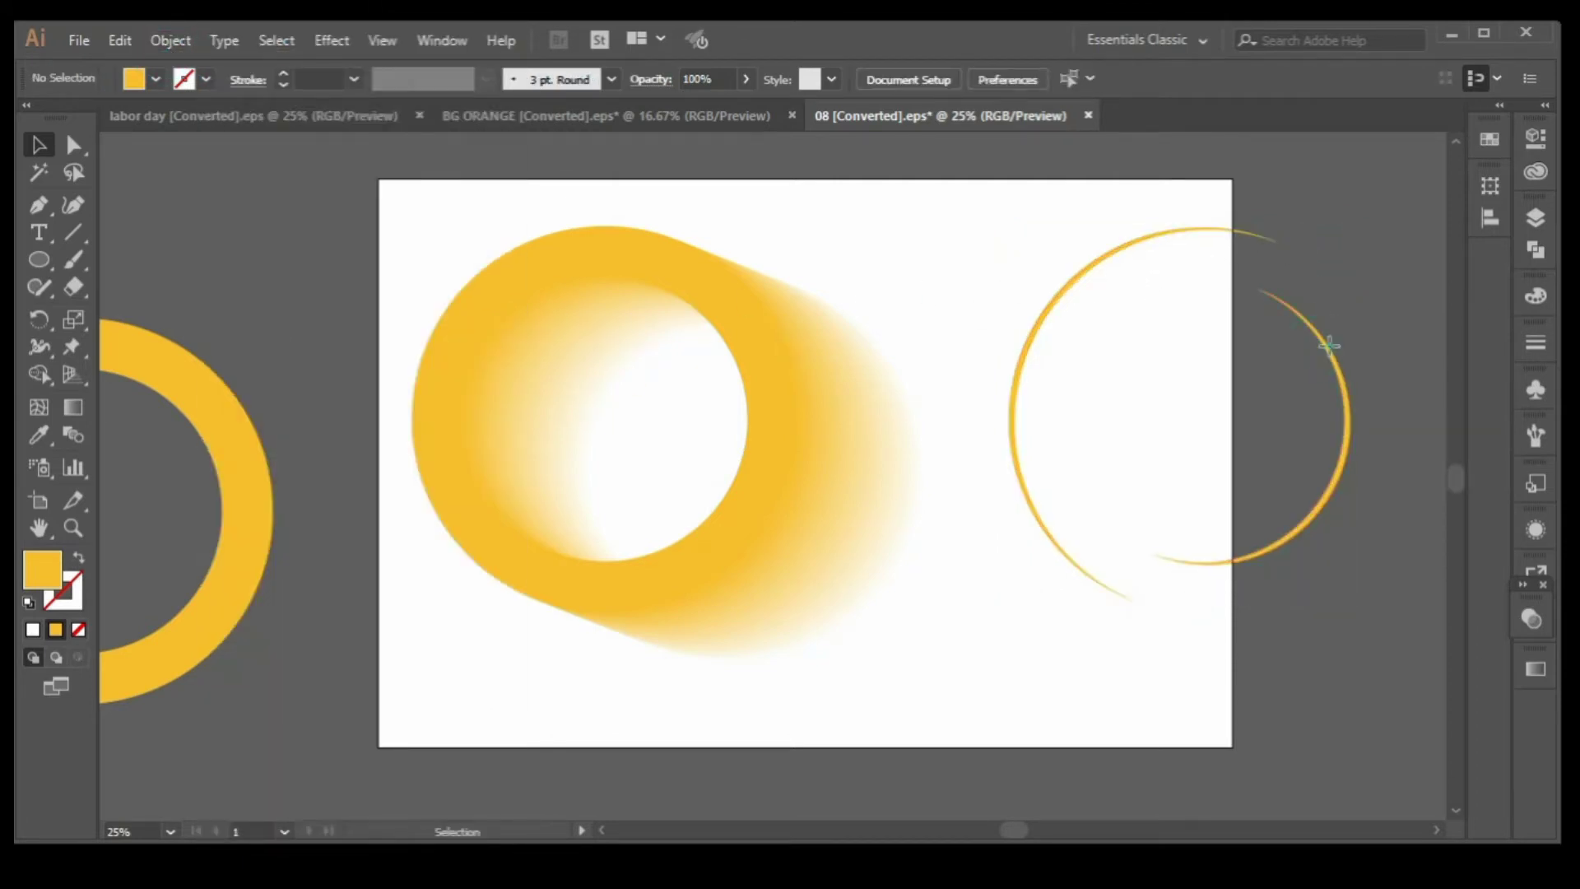
Give the right-hand broken arcs a bright lemon-yellow fill through the Color Picker.
double_click(1329, 346)
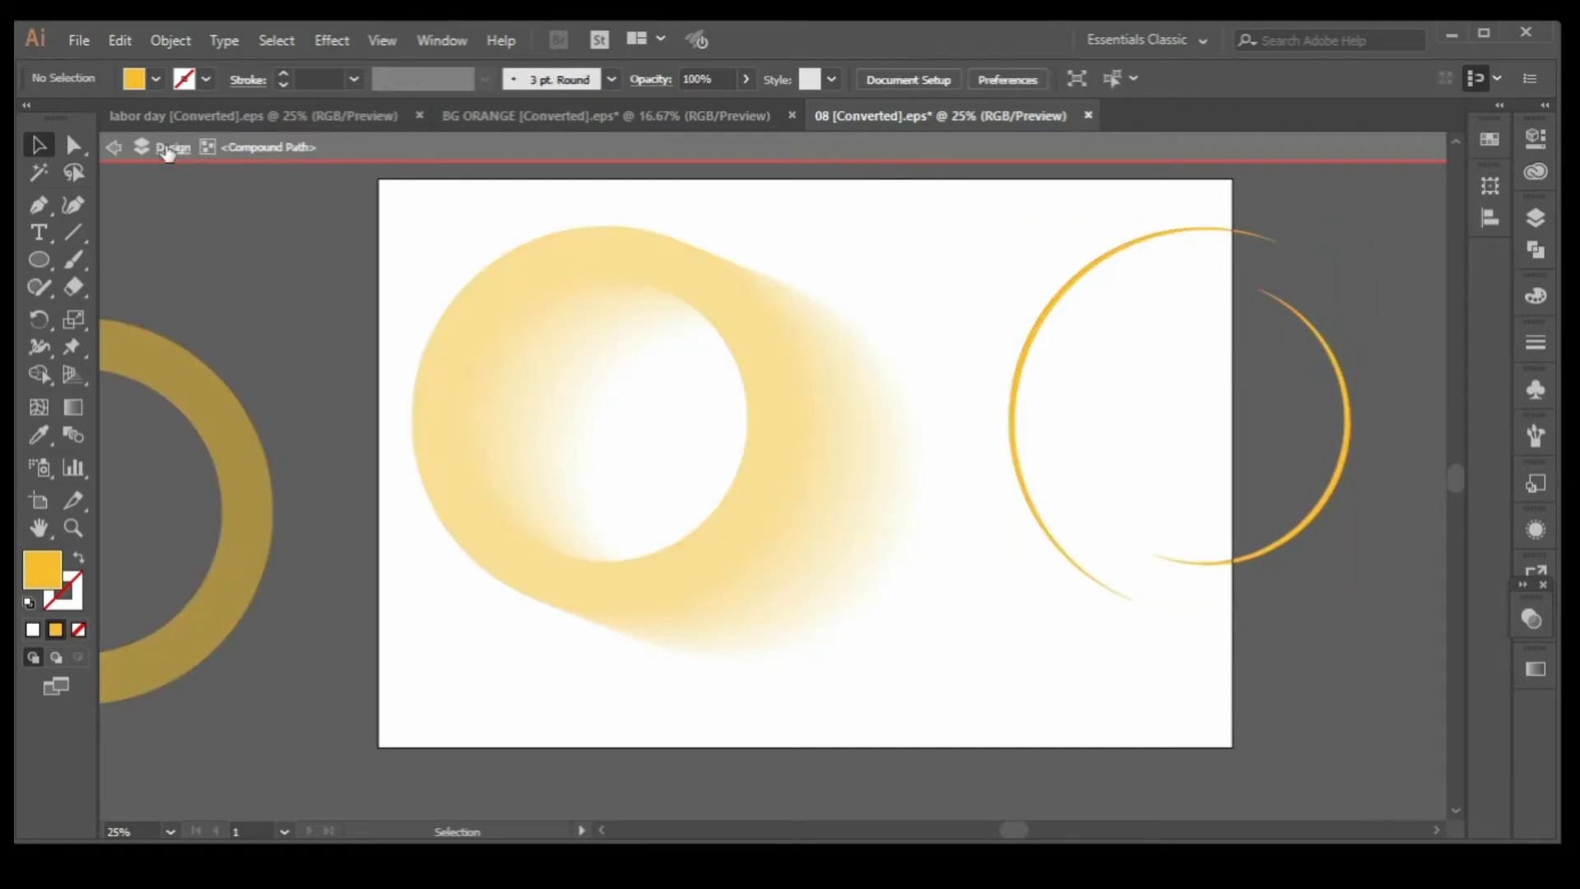
left_click(169, 148)
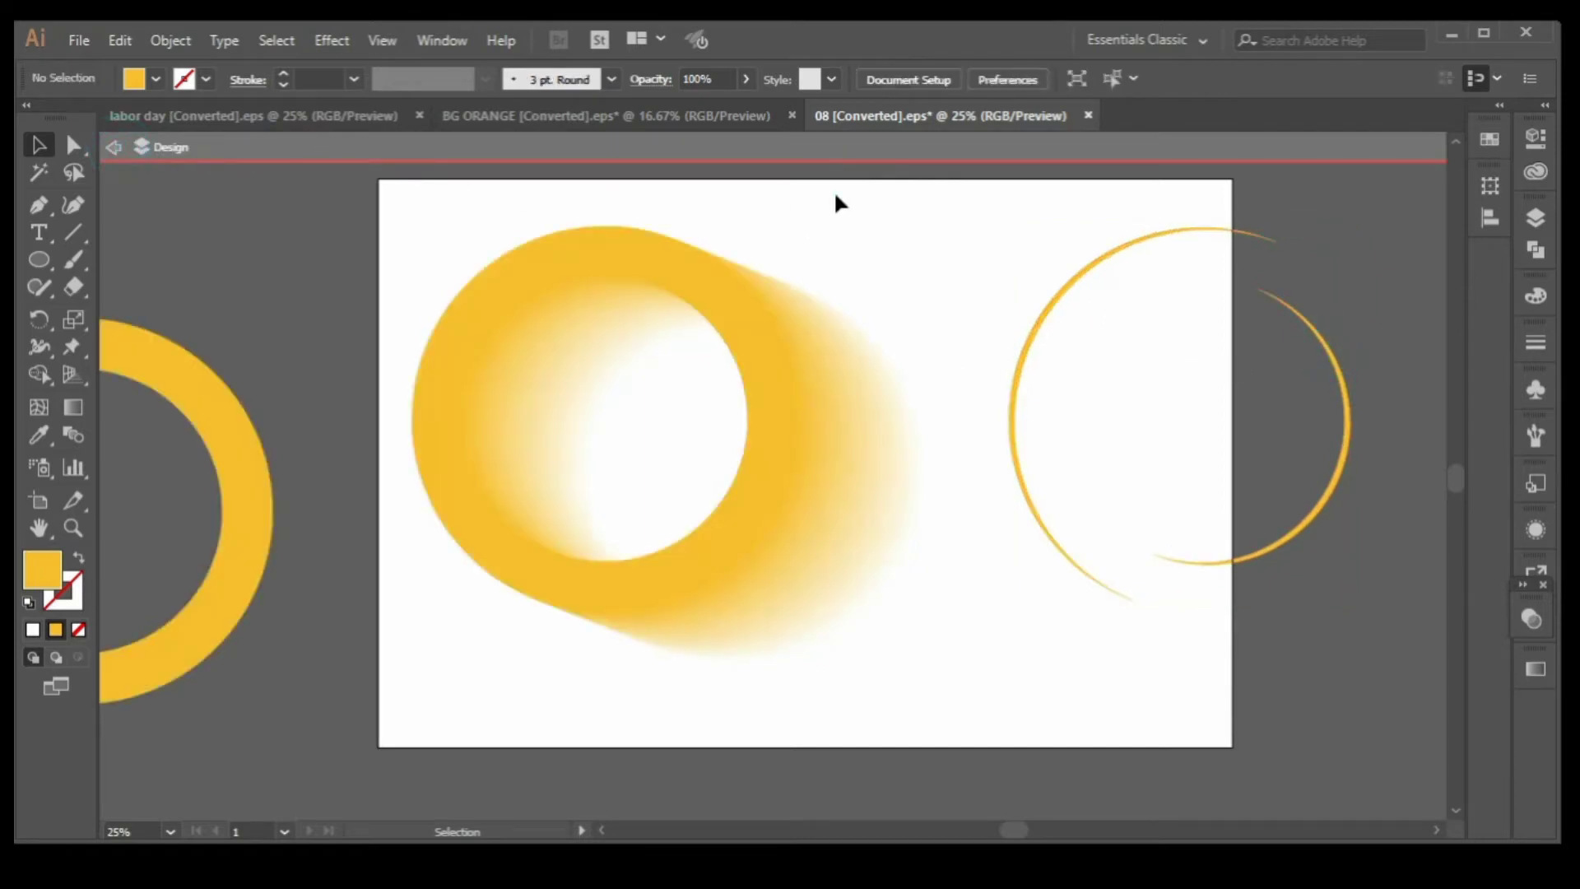
left_click(1063, 292)
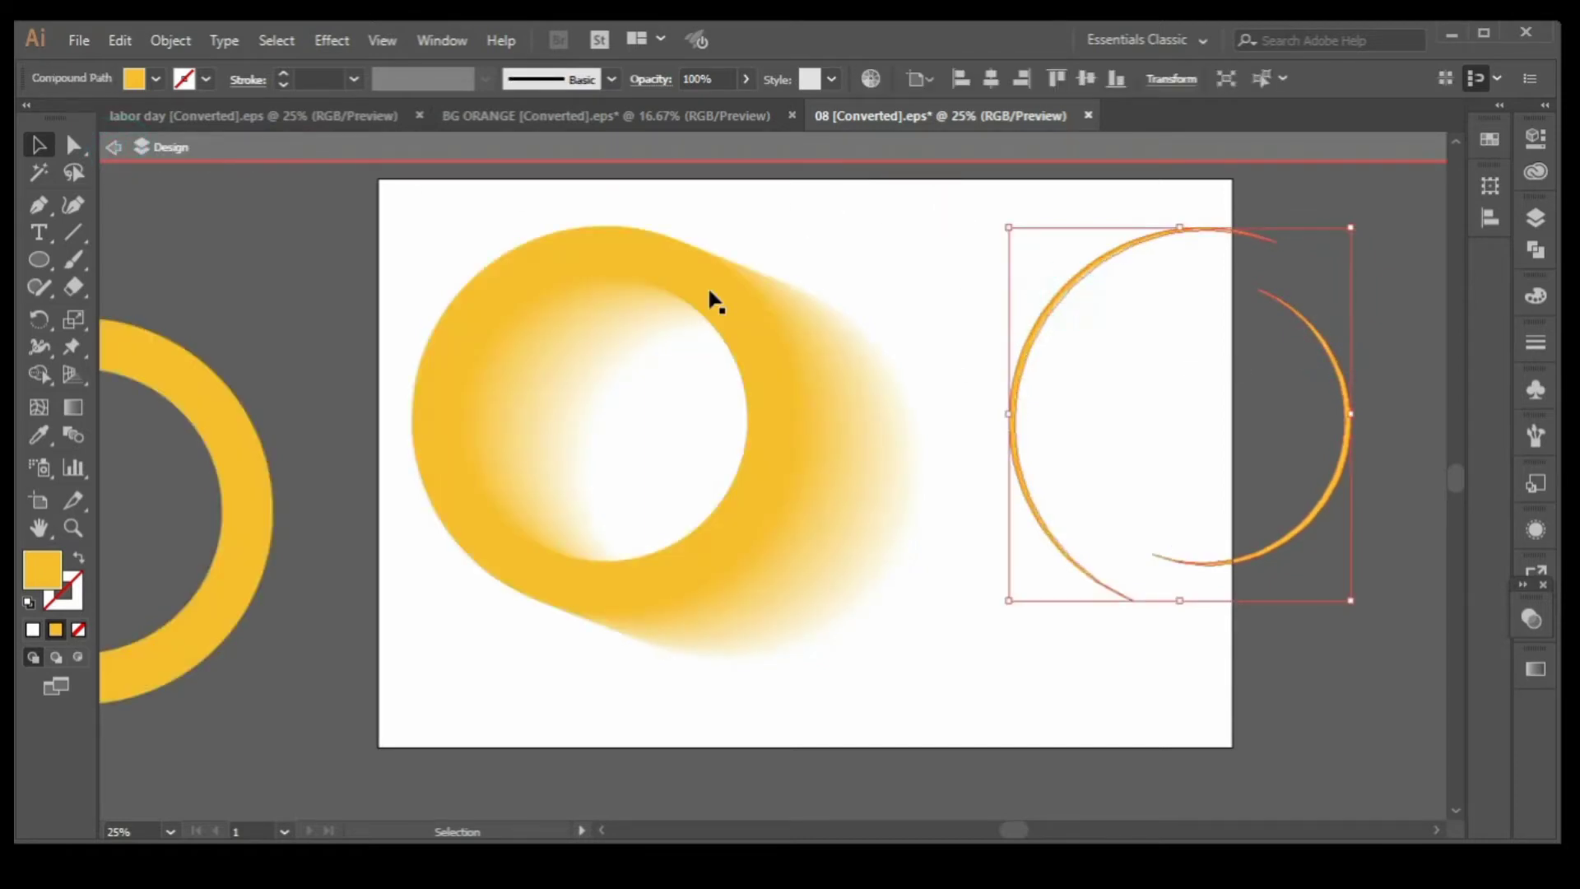
double_click(44, 568)
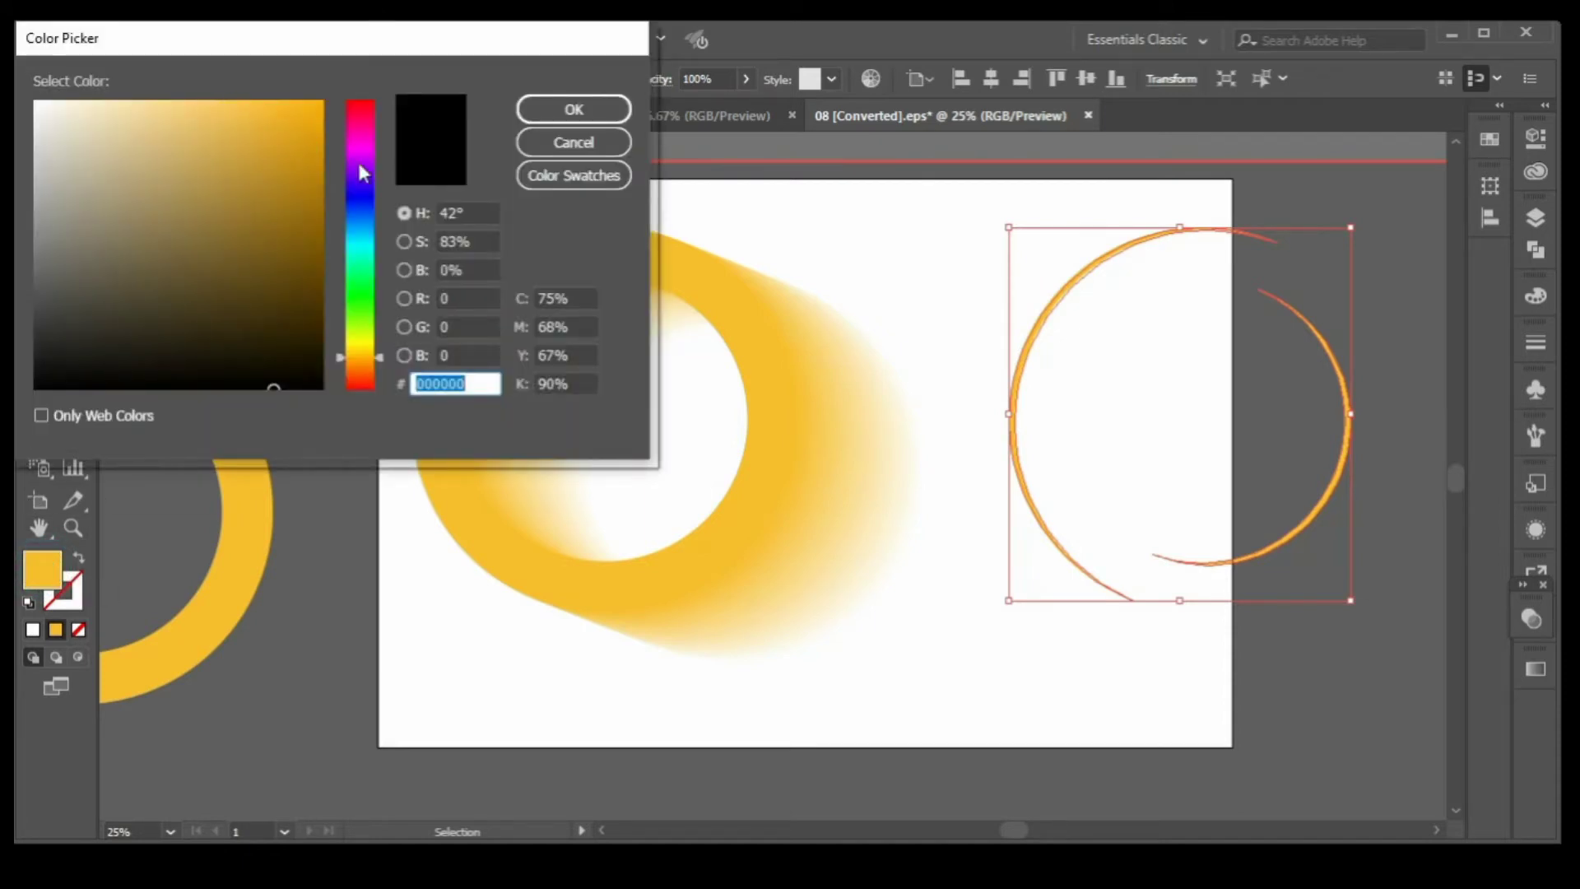
left_click(362, 349)
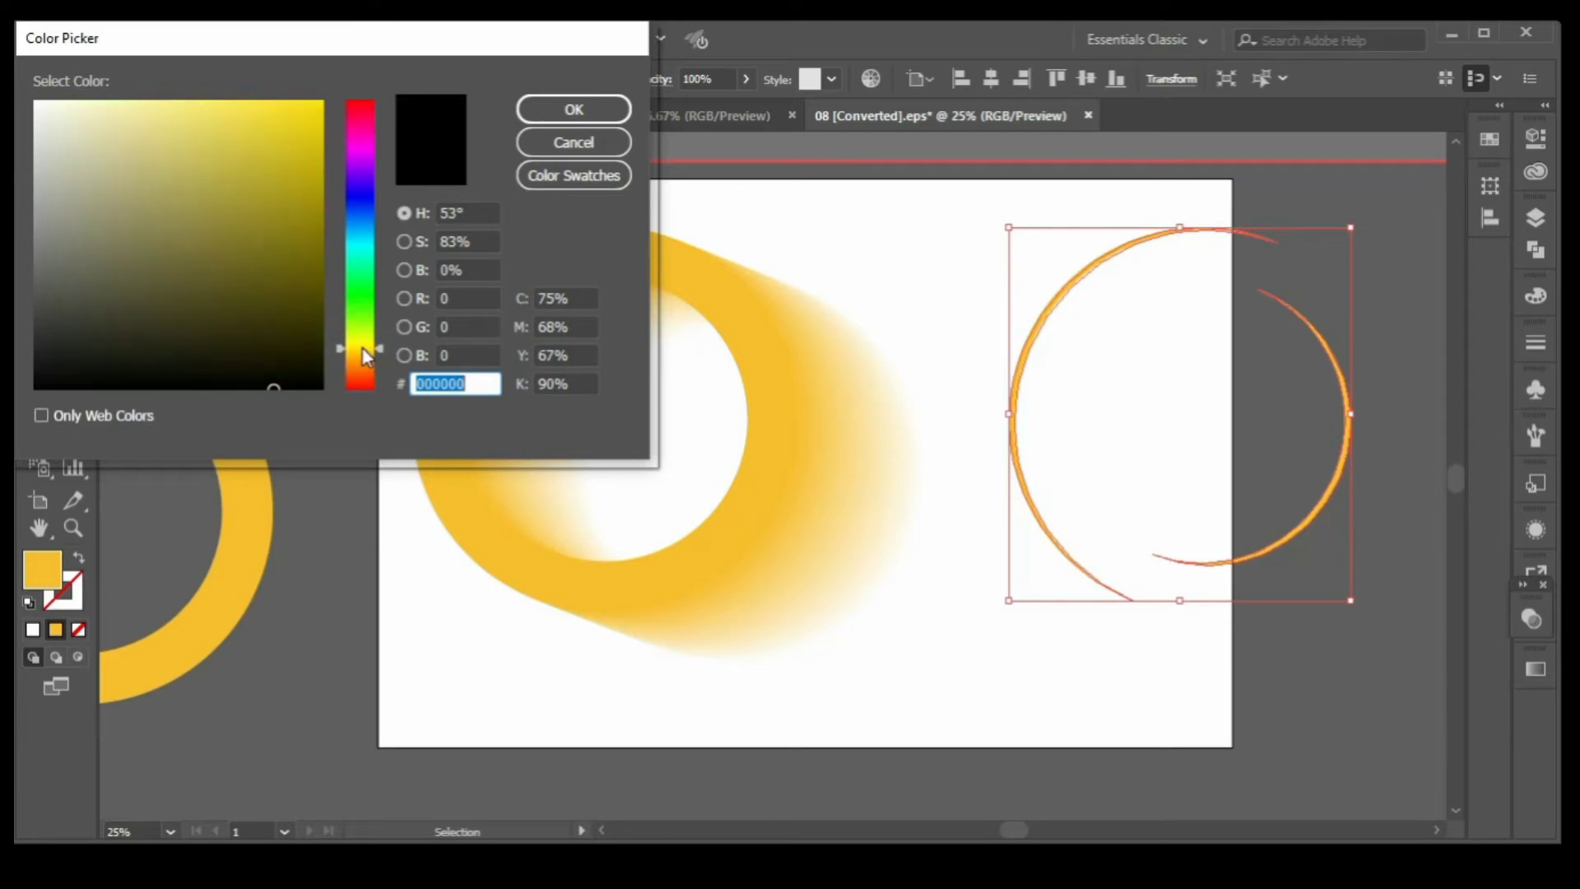
left_click(240, 106)
left_click(541, 108)
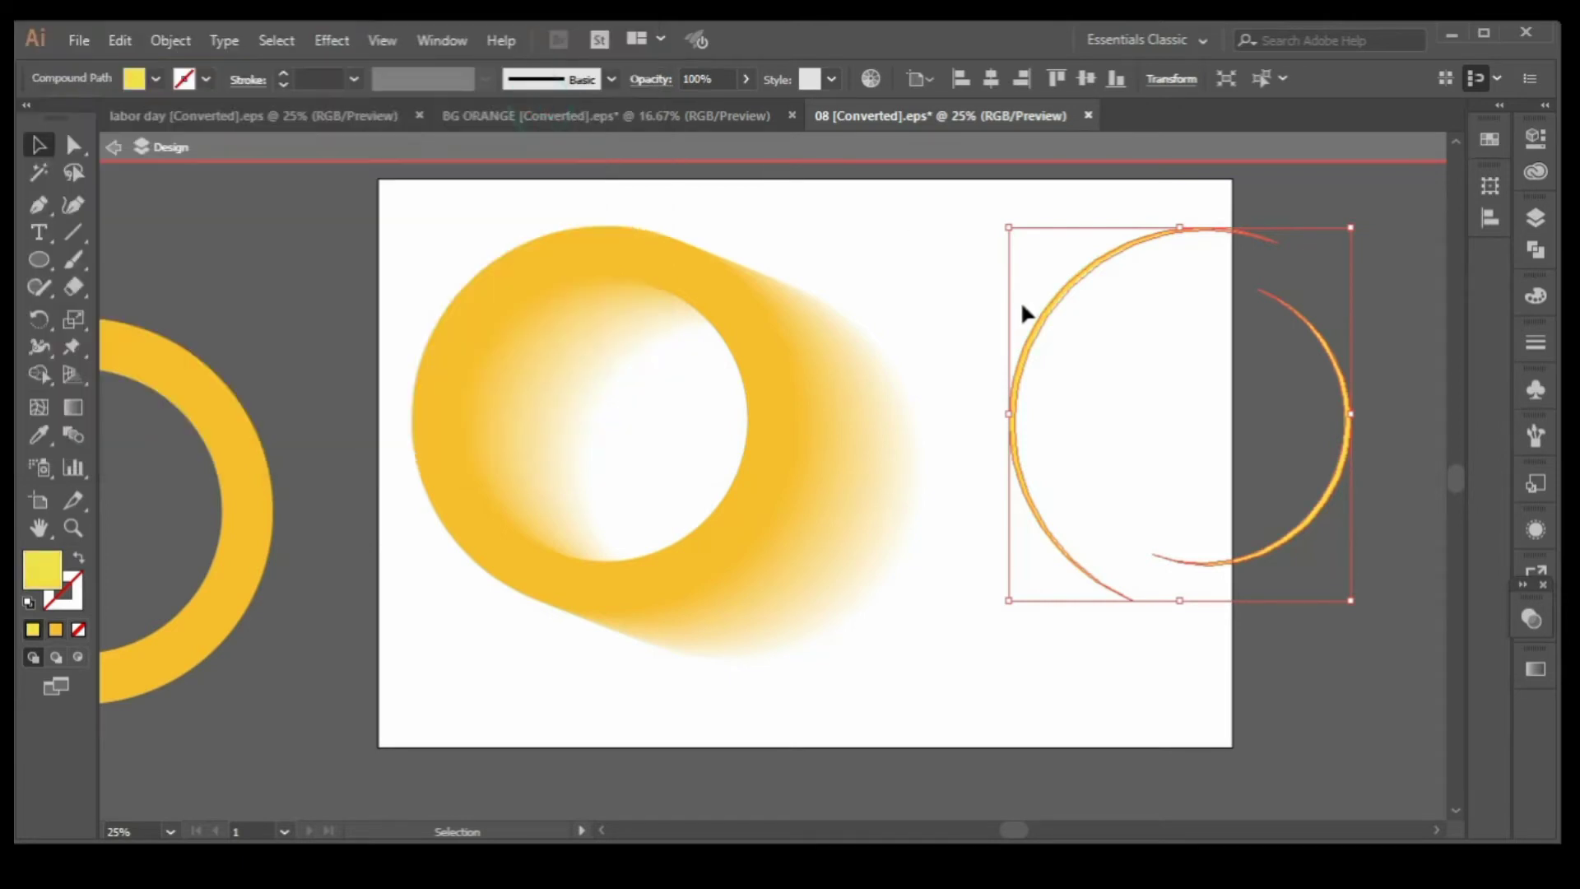
left_click(1083, 327)
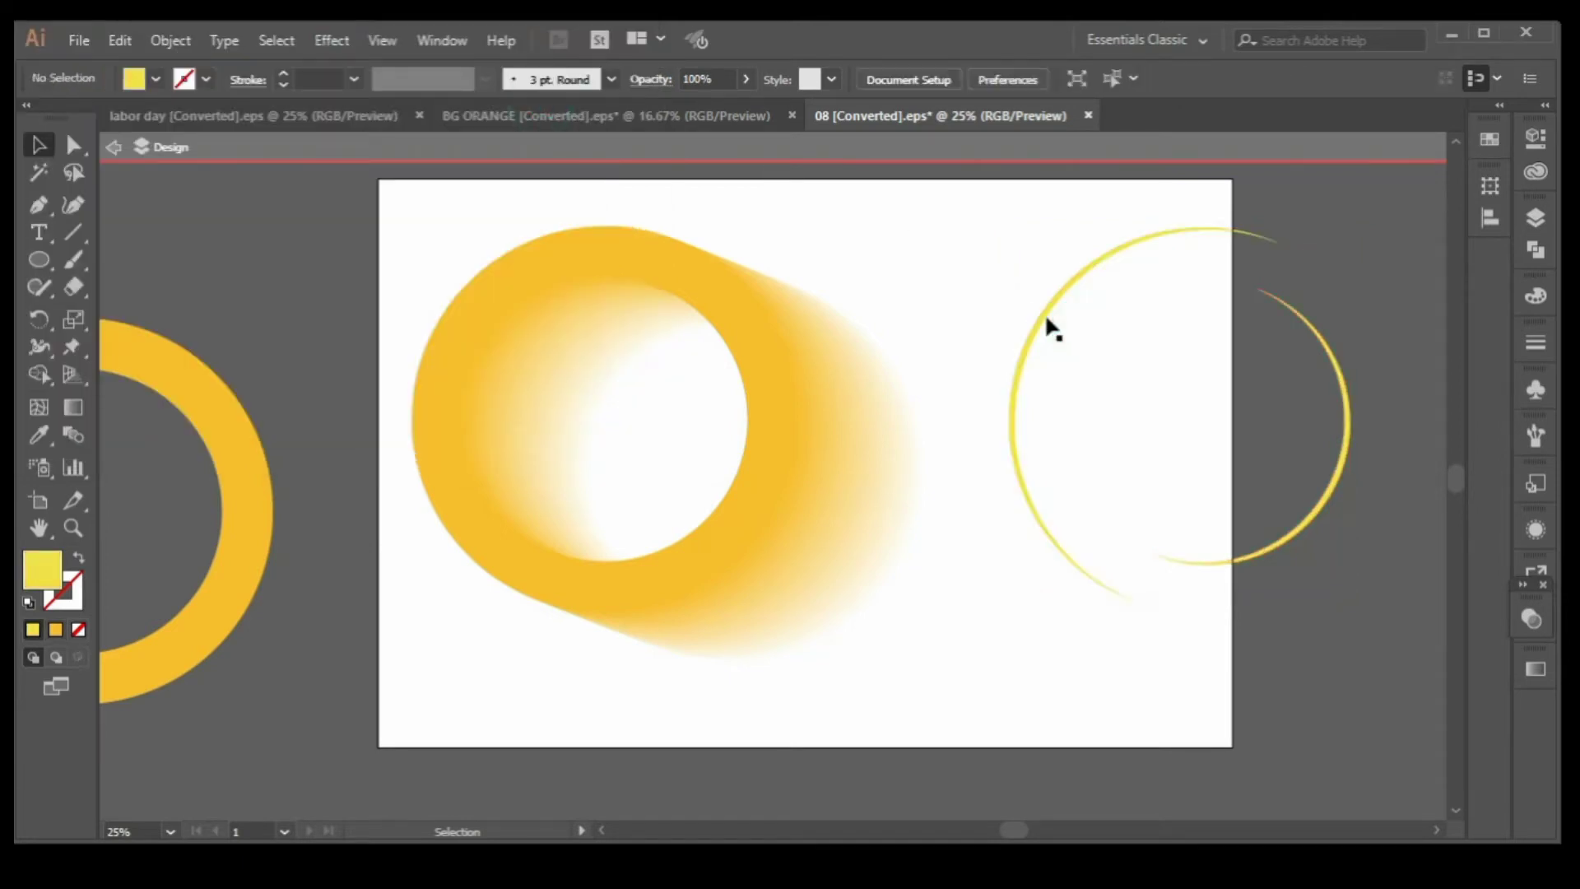
Move the solid orange ring over the right-hand yellow arcs and bring it to front.
left_click(474, 312)
left_click_drag(586, 411, 1068, 439)
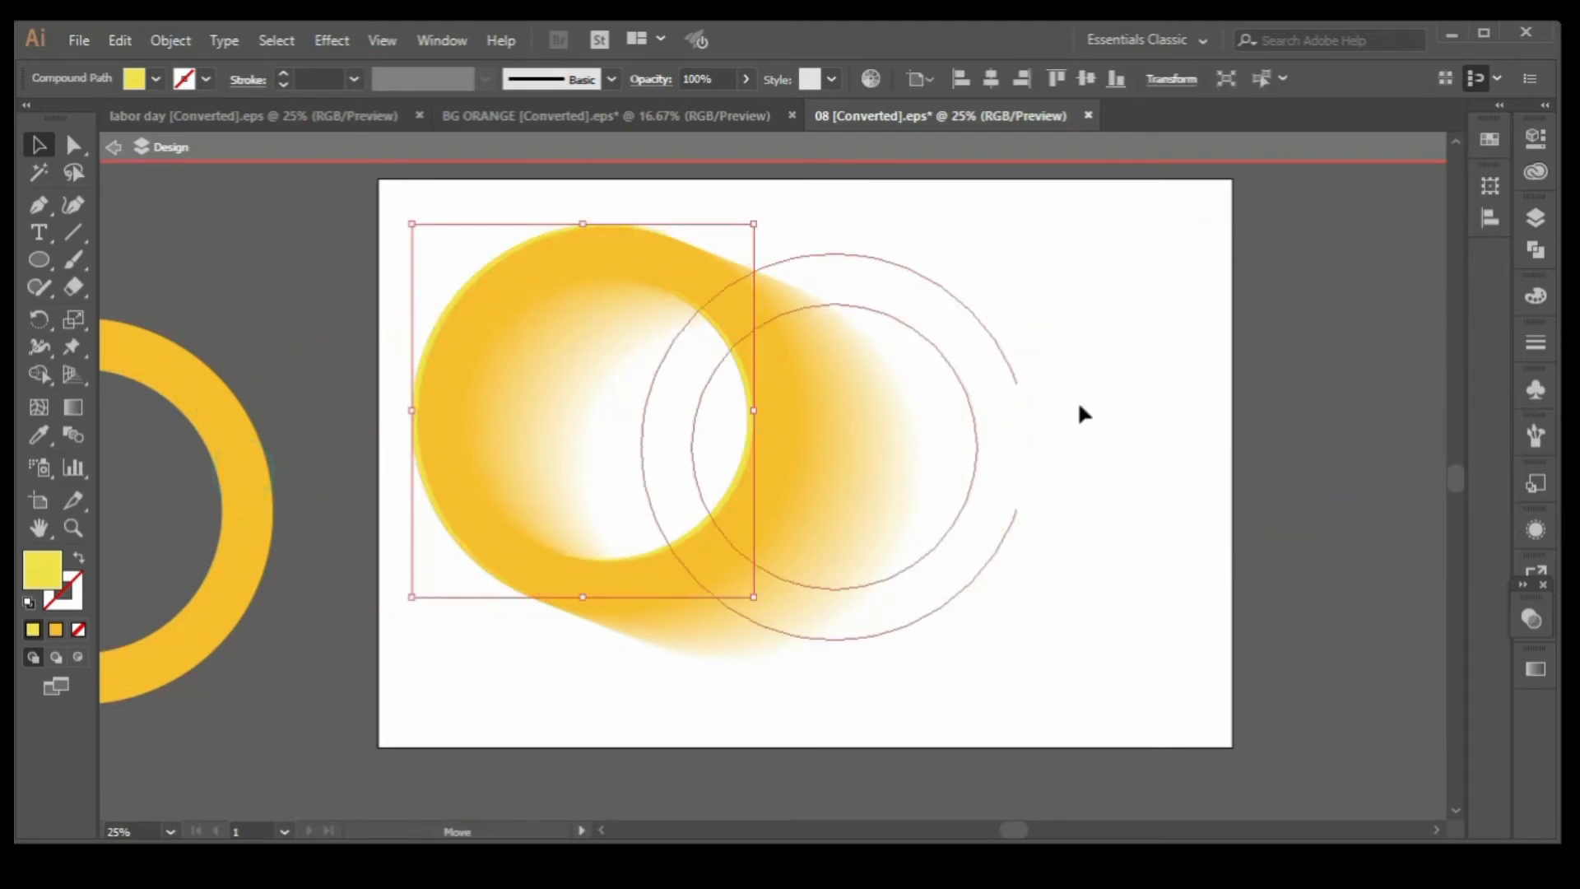
left_click_drag(763, 459, 1207, 469)
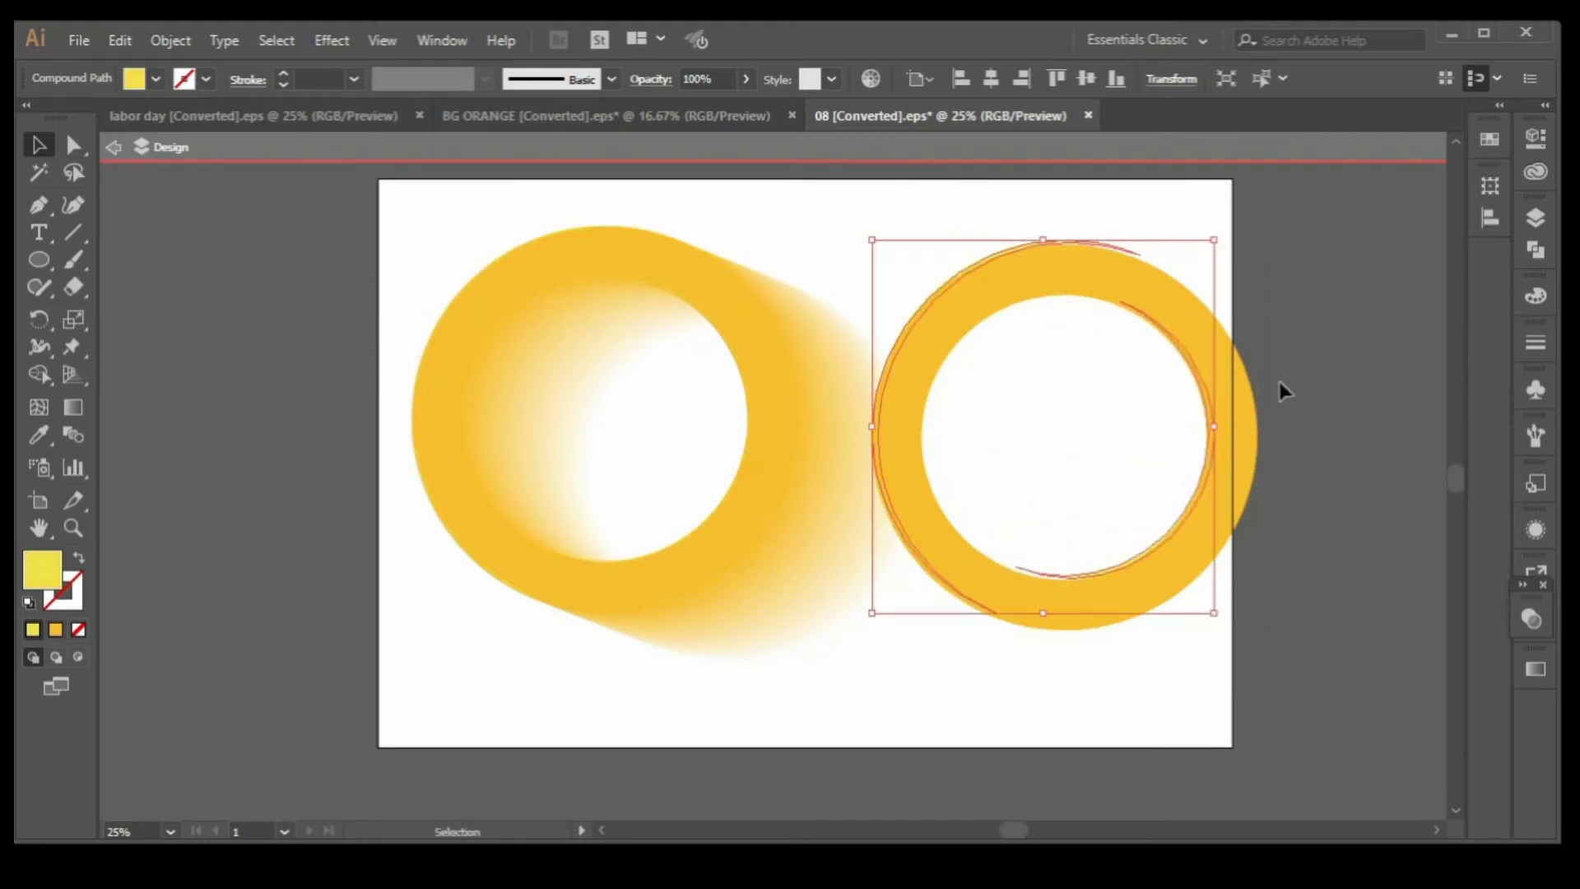
right_click(1285, 336)
left_click(1226, 583)
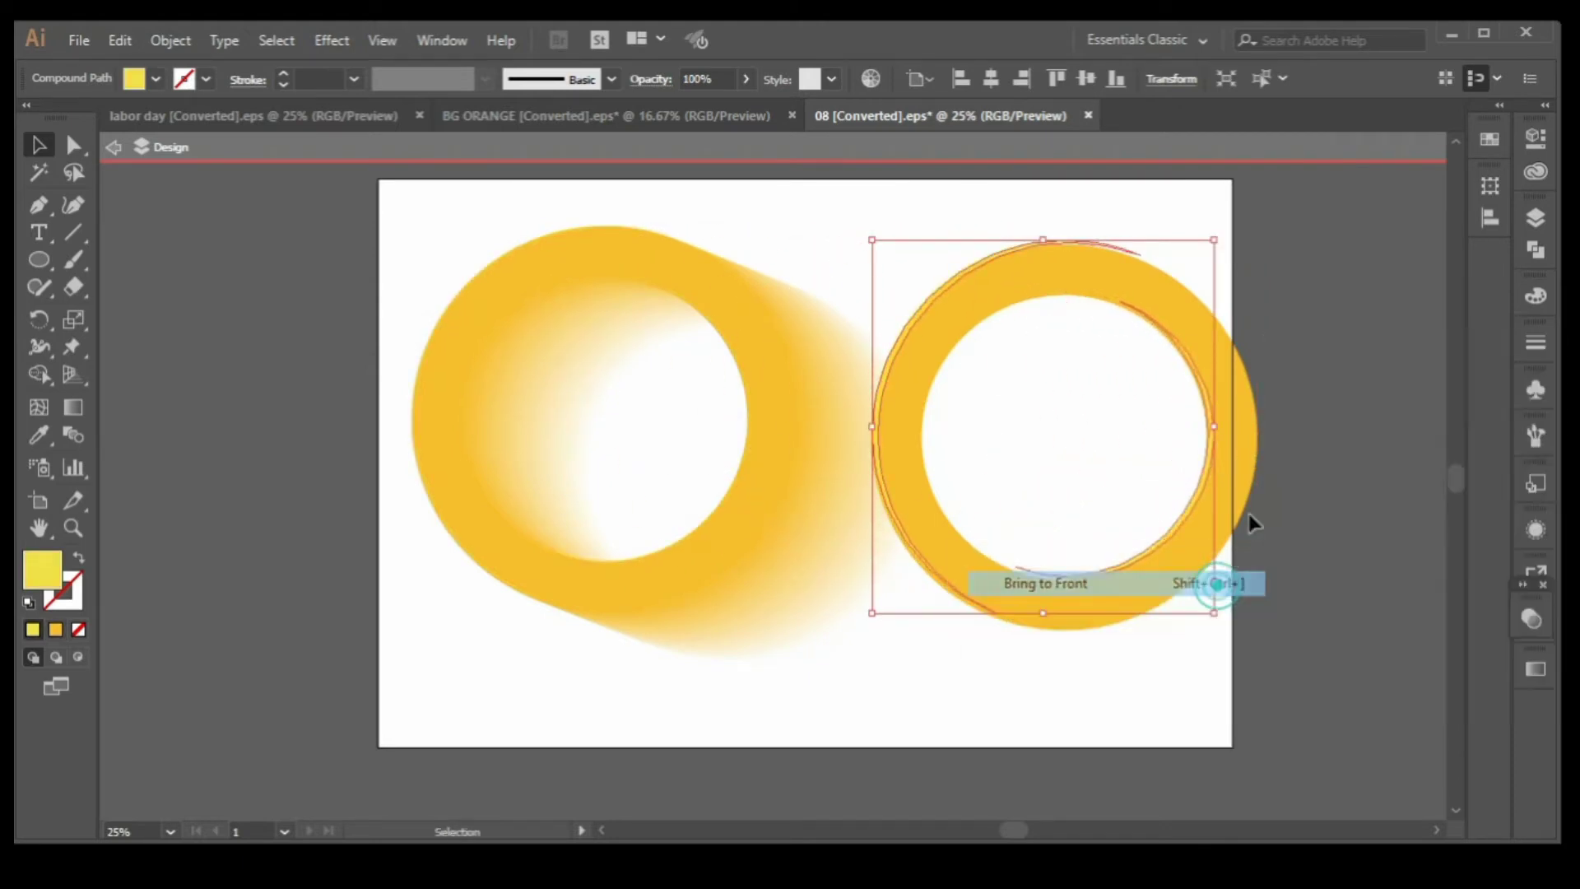
Marquee-select the orange ring together with the yellow arcs.
left_click(1300, 442)
left_click(1088, 280)
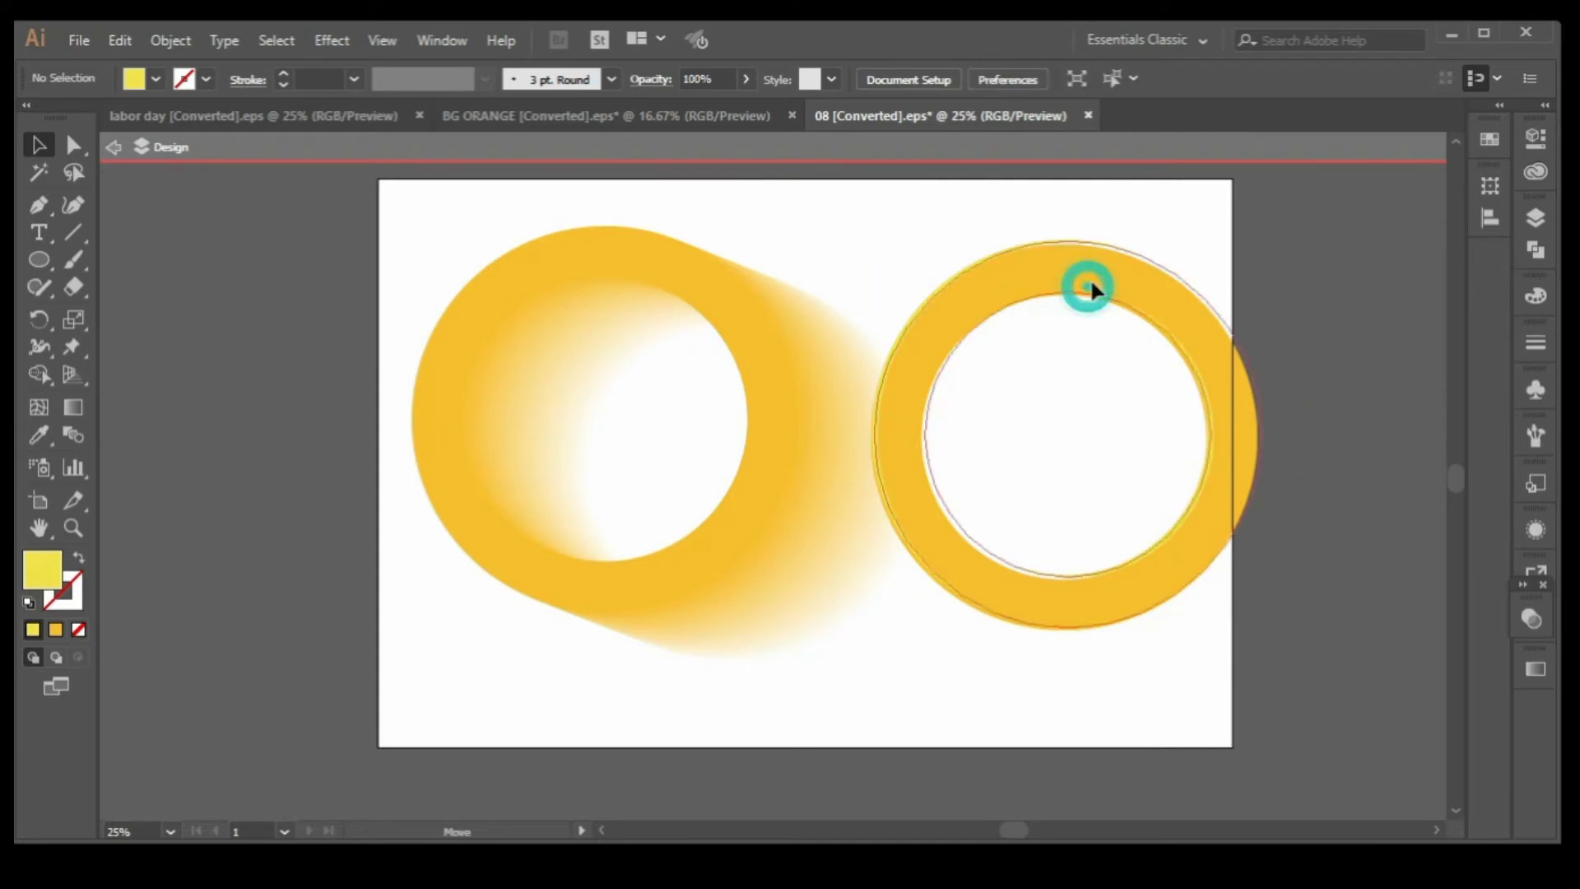
left_click(1329, 262)
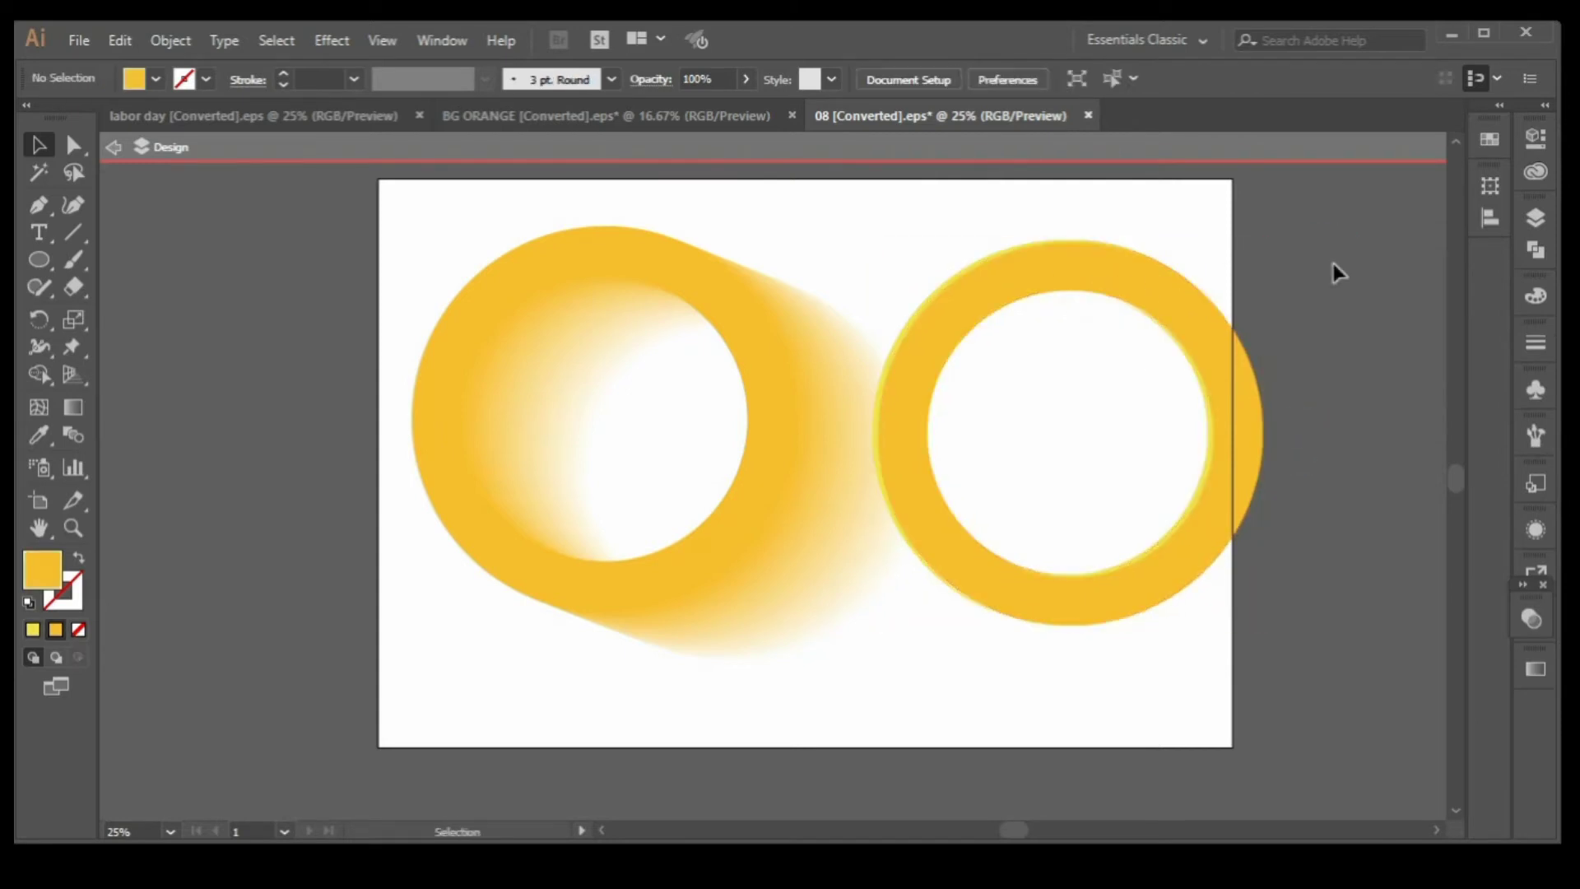
left_click_drag(1330, 264, 938, 349)
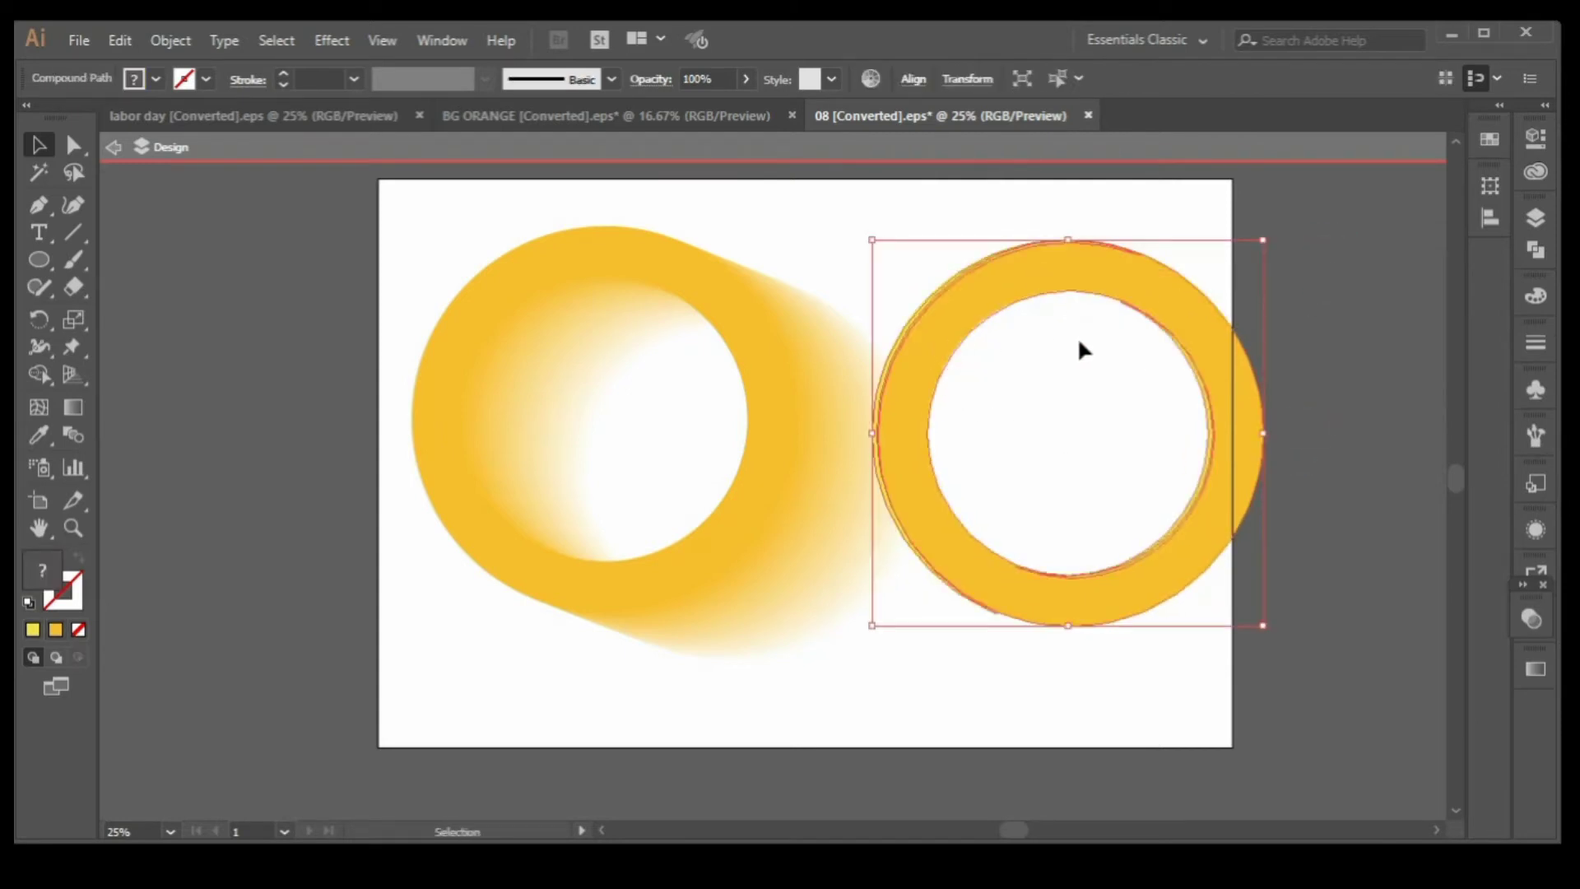
Group the orange ring with its arcs and align the group over the left blended ring.
key("ctrl+g")
left_click_drag(1110, 269, 669, 263)
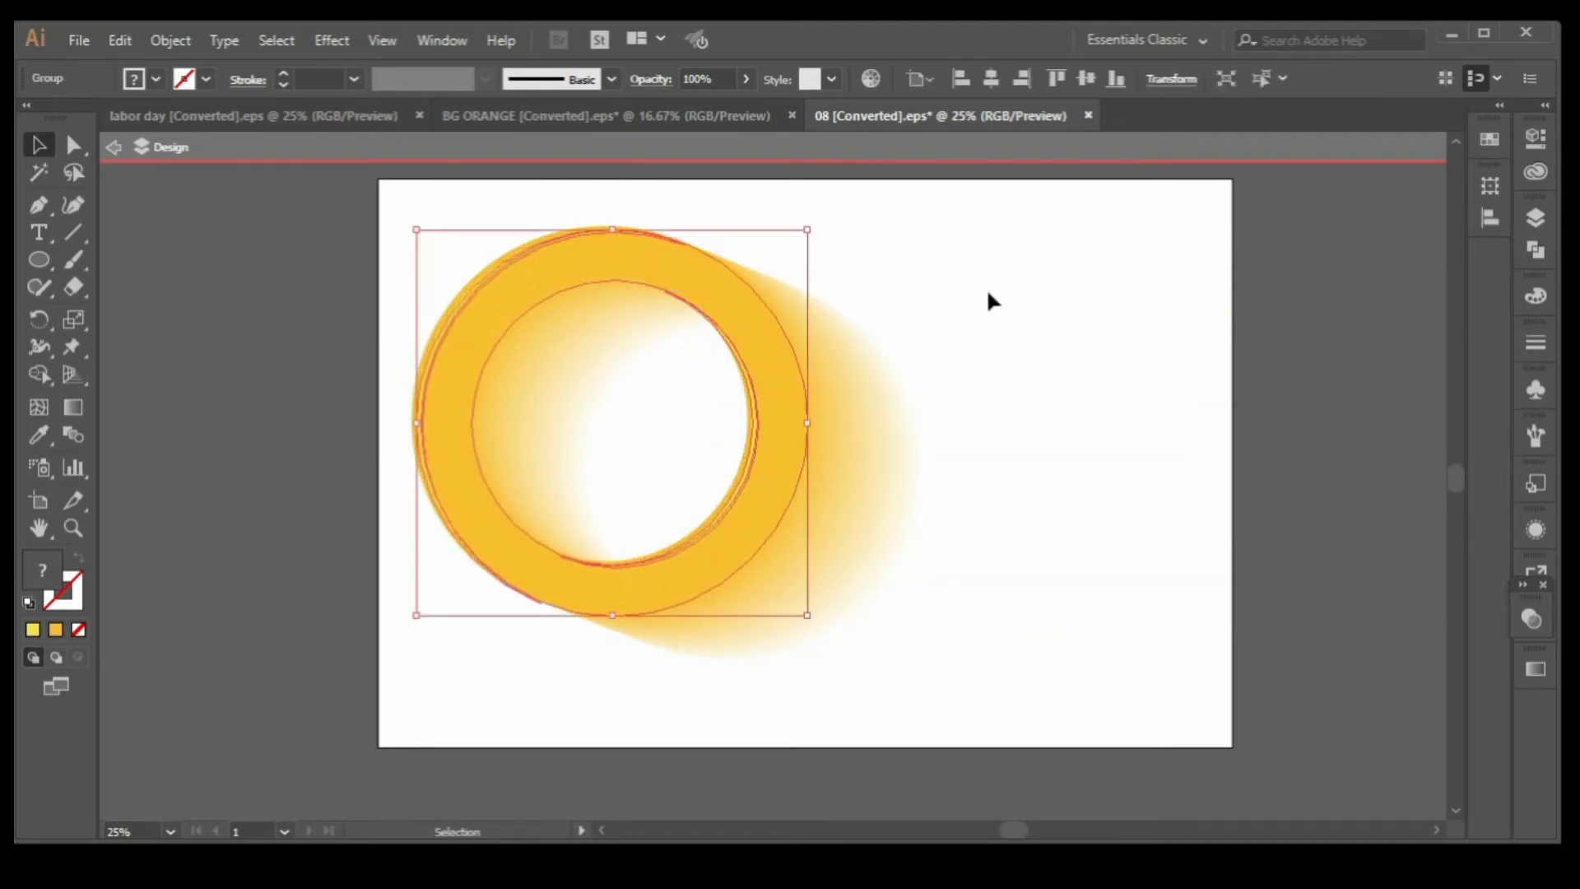
left_click(983, 313)
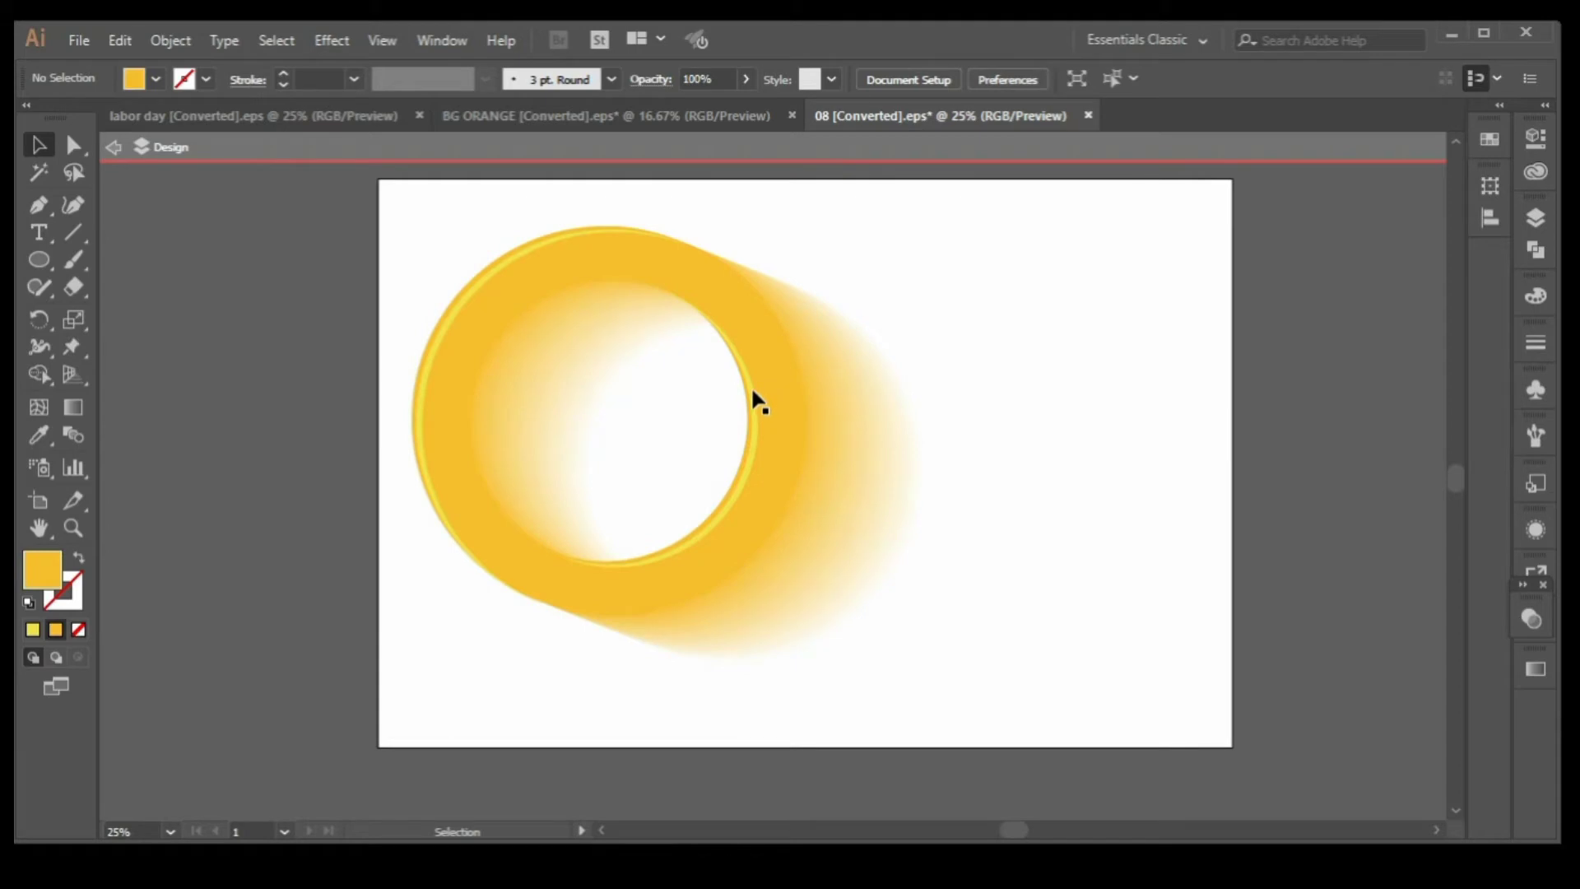
left_click_drag(751, 385, 744, 383)
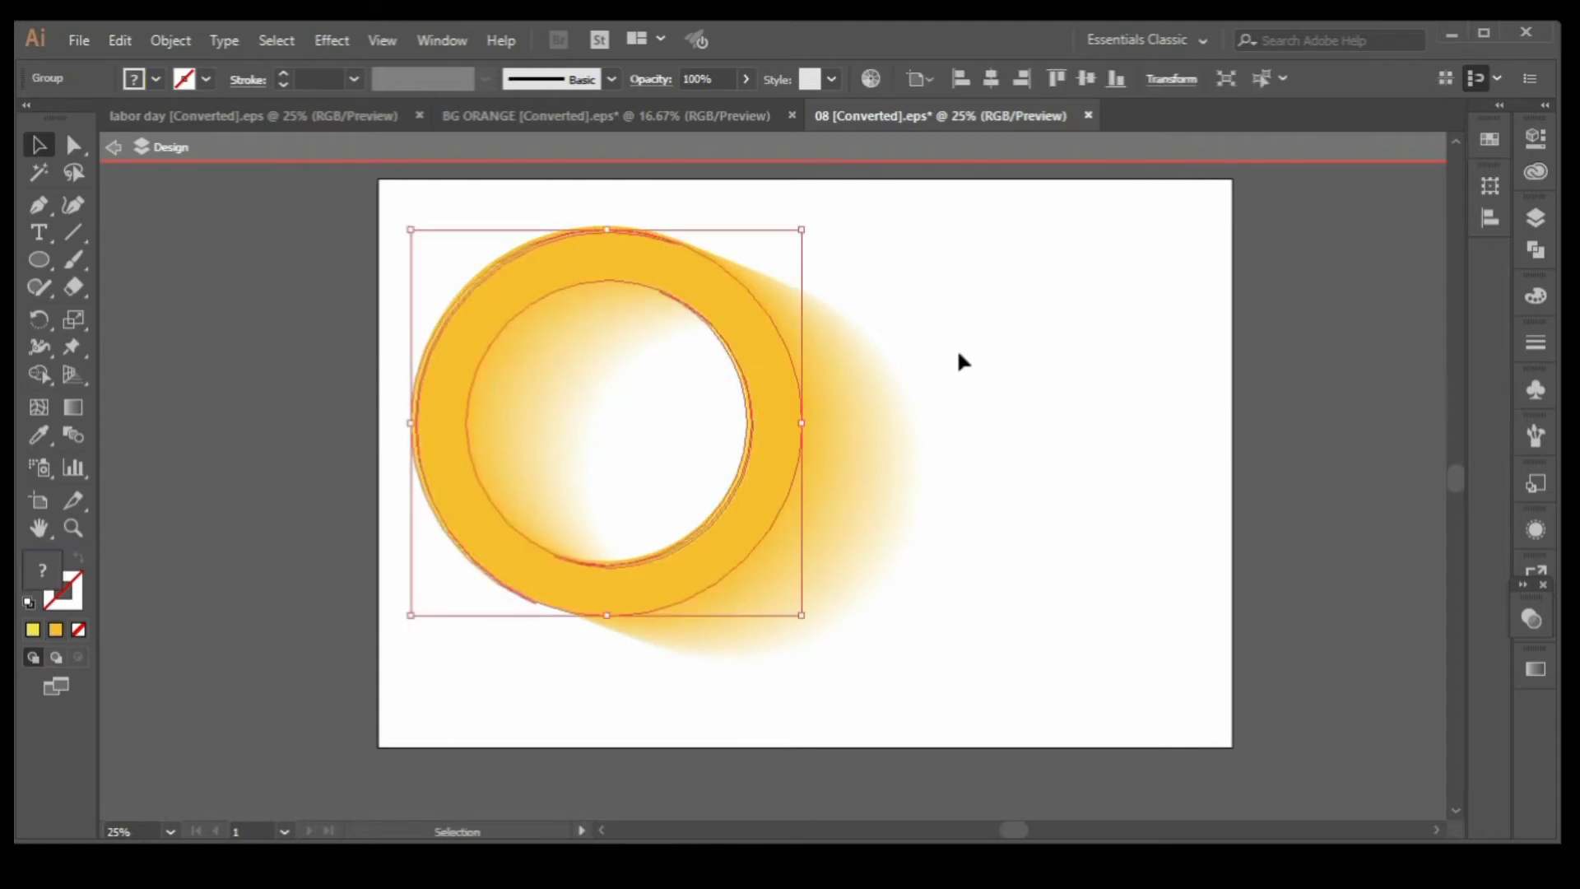
left_click(960, 349)
scroll(418, 278, "up", 1)
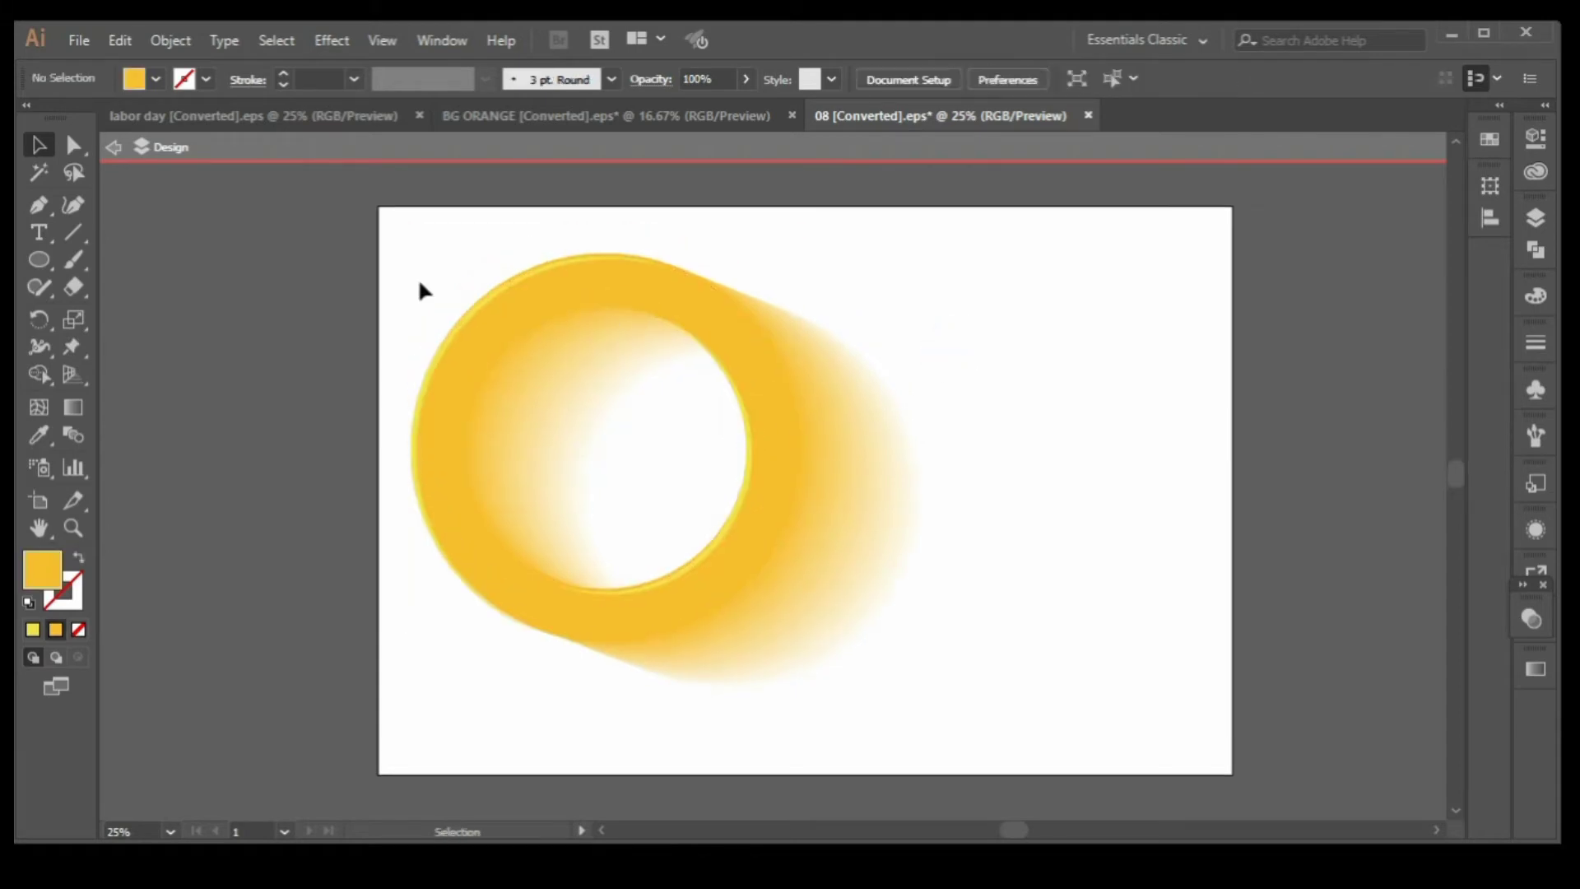
left_click(487, 305)
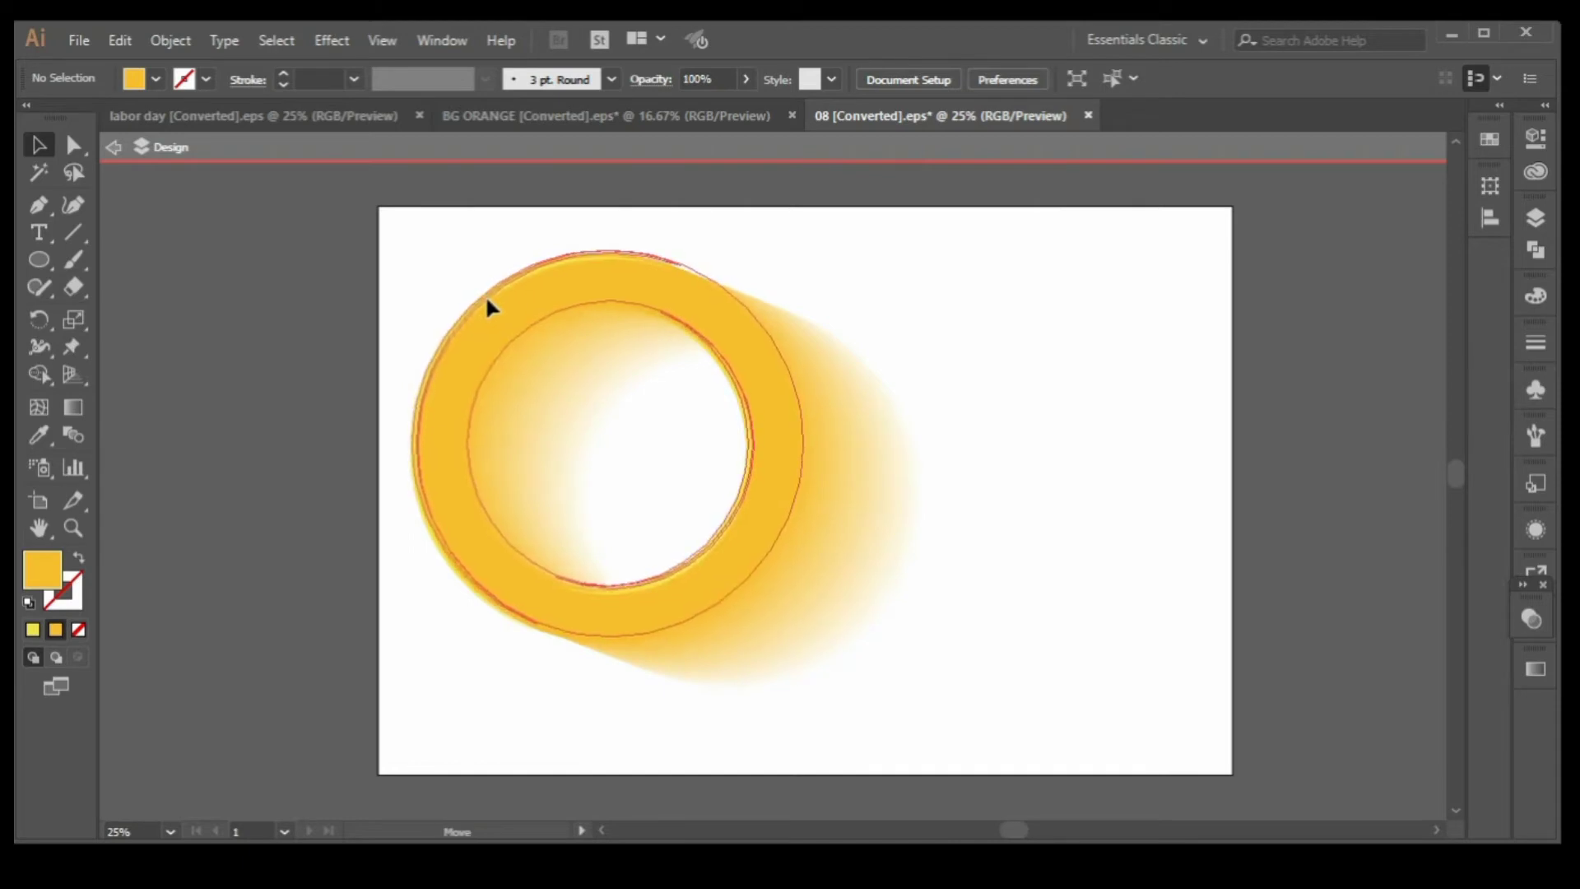
left_click(872, 265)
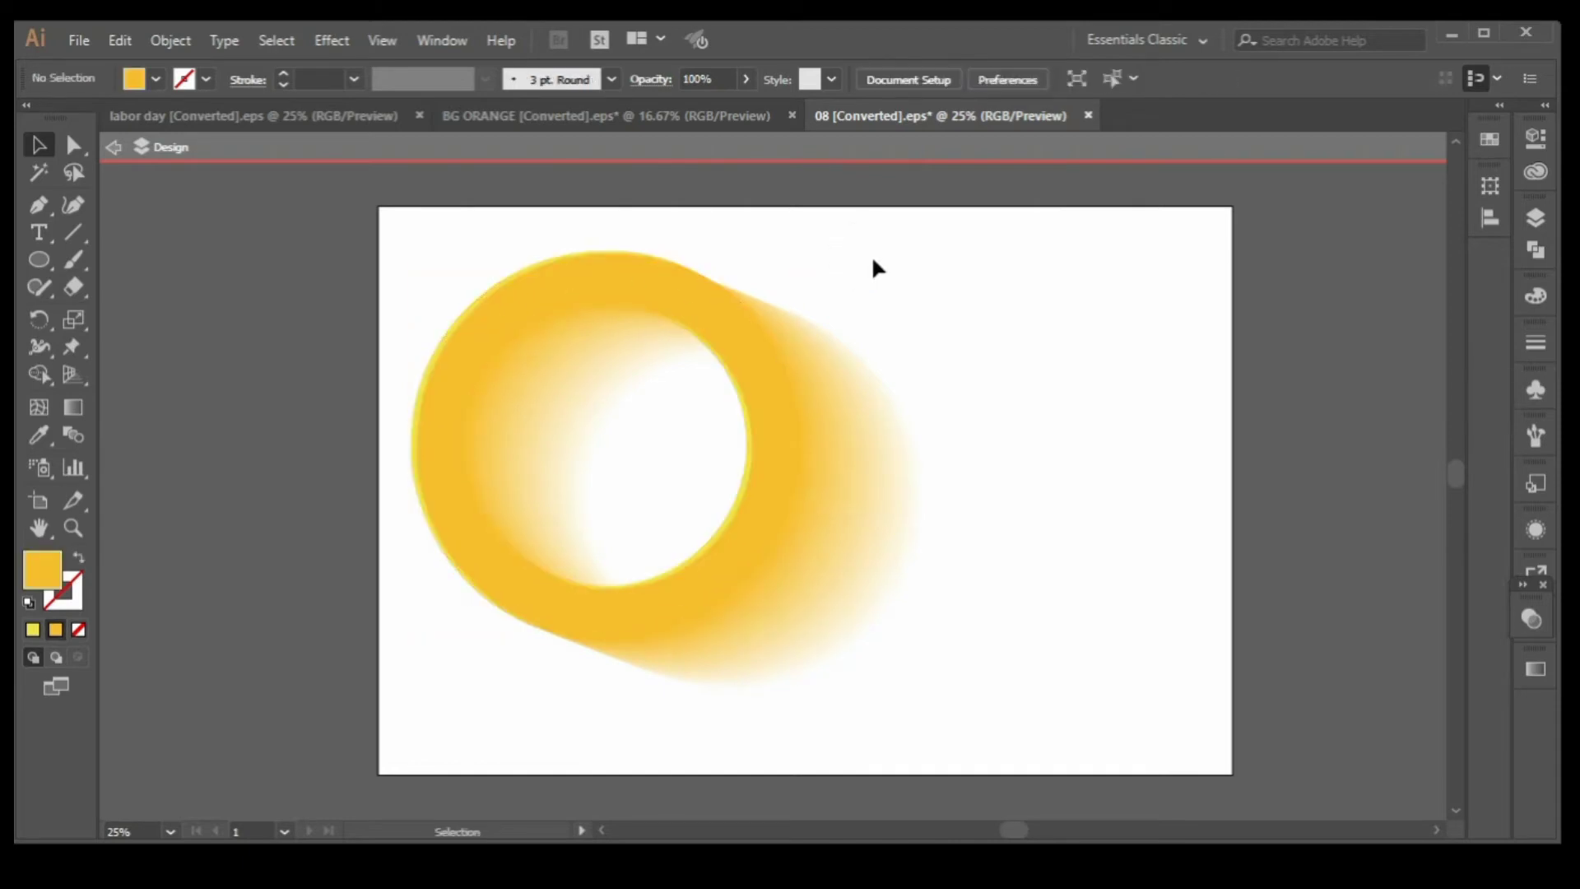
Exit isolation mode and move the ring artwork off the artboard to the left.
scroll(874, 261, "down", 1)
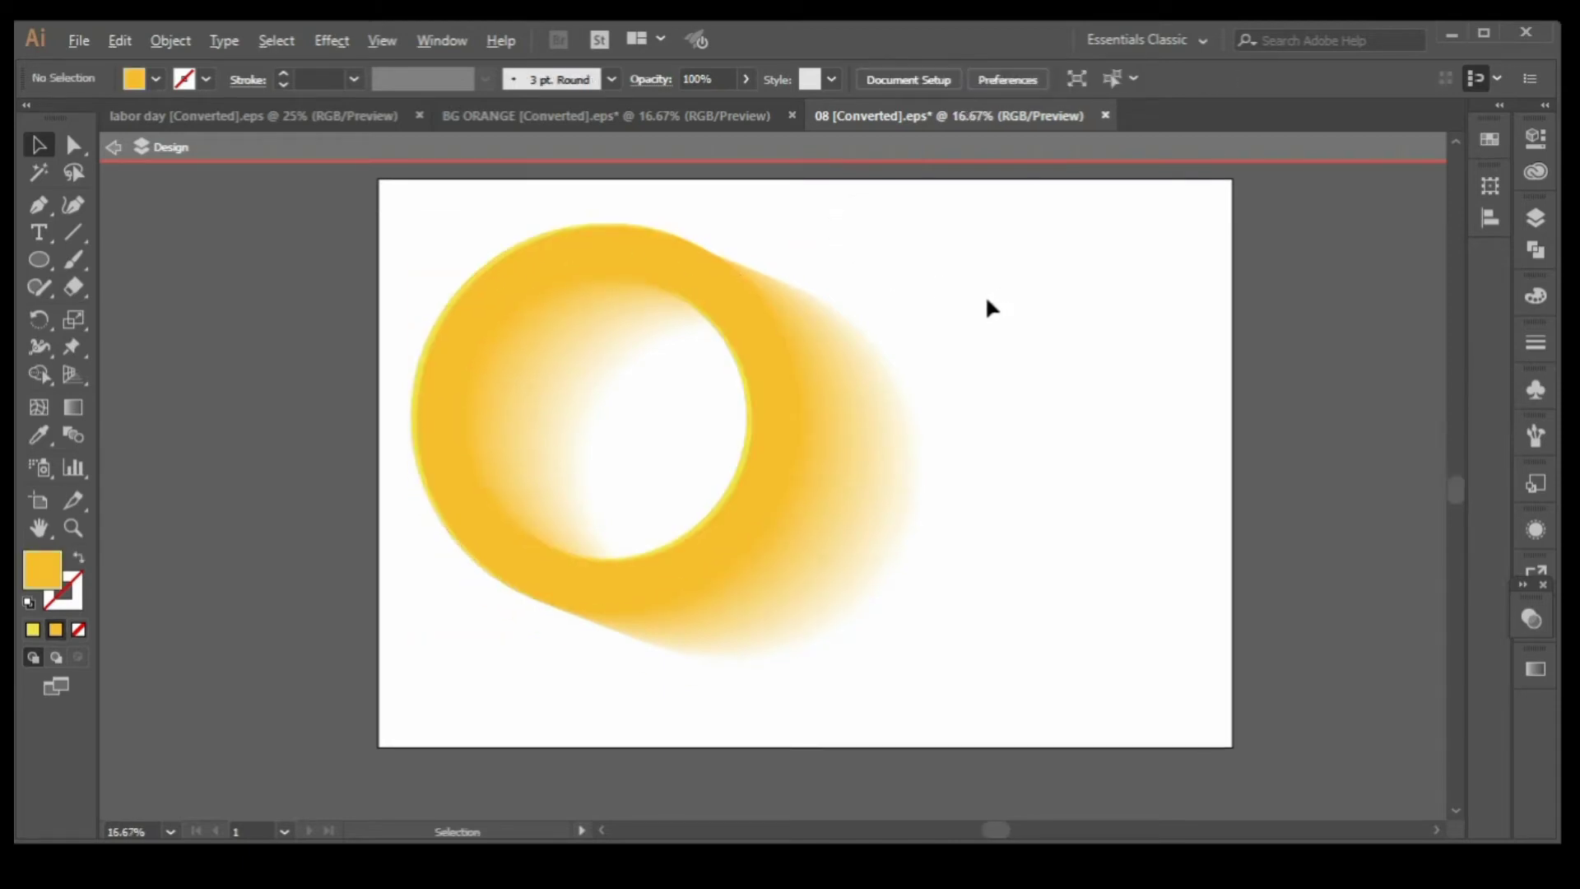
scroll(985, 301, "down", 2)
left_click(107, 145)
left_click_drag(729, 271, 1000, 477)
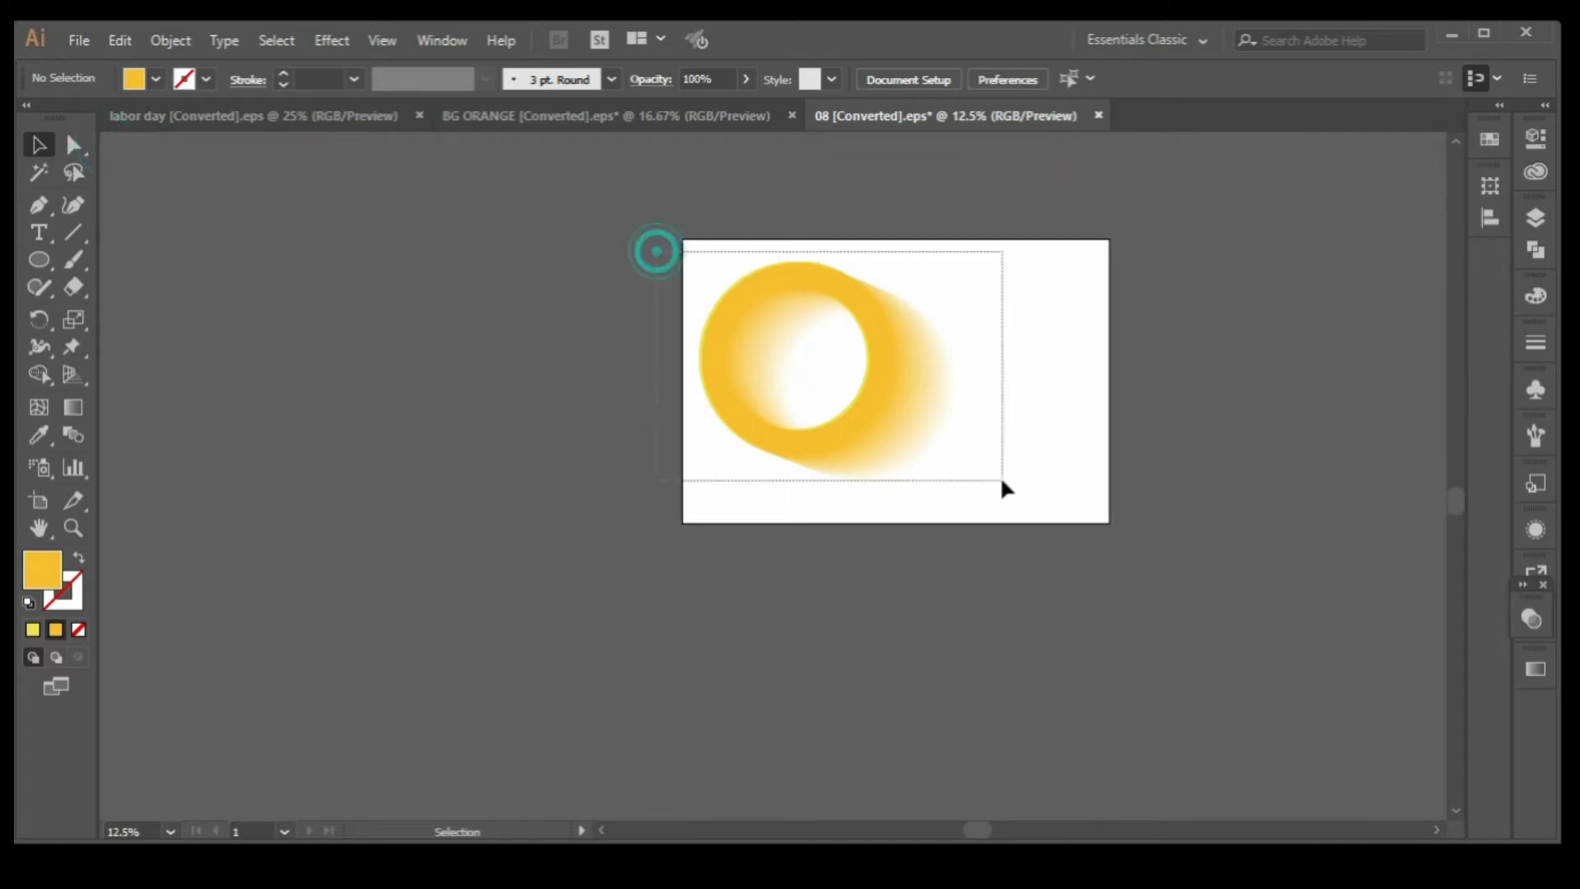
left_click_drag(882, 408, 403, 408)
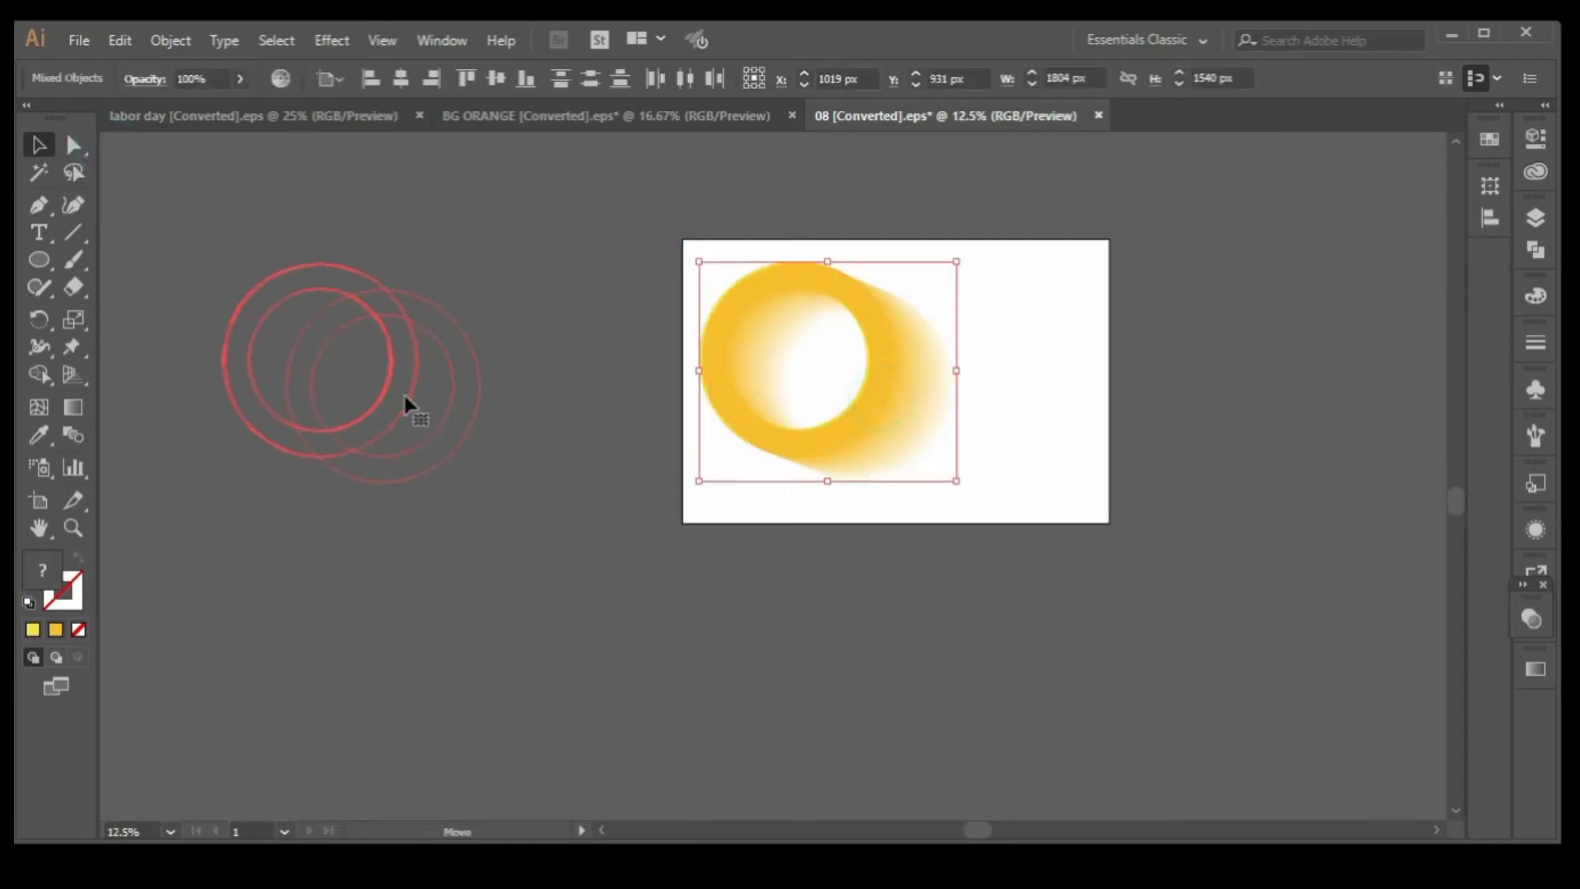
Draw a large circle on the artboard and sample a colour for it.
left_click(33, 260)
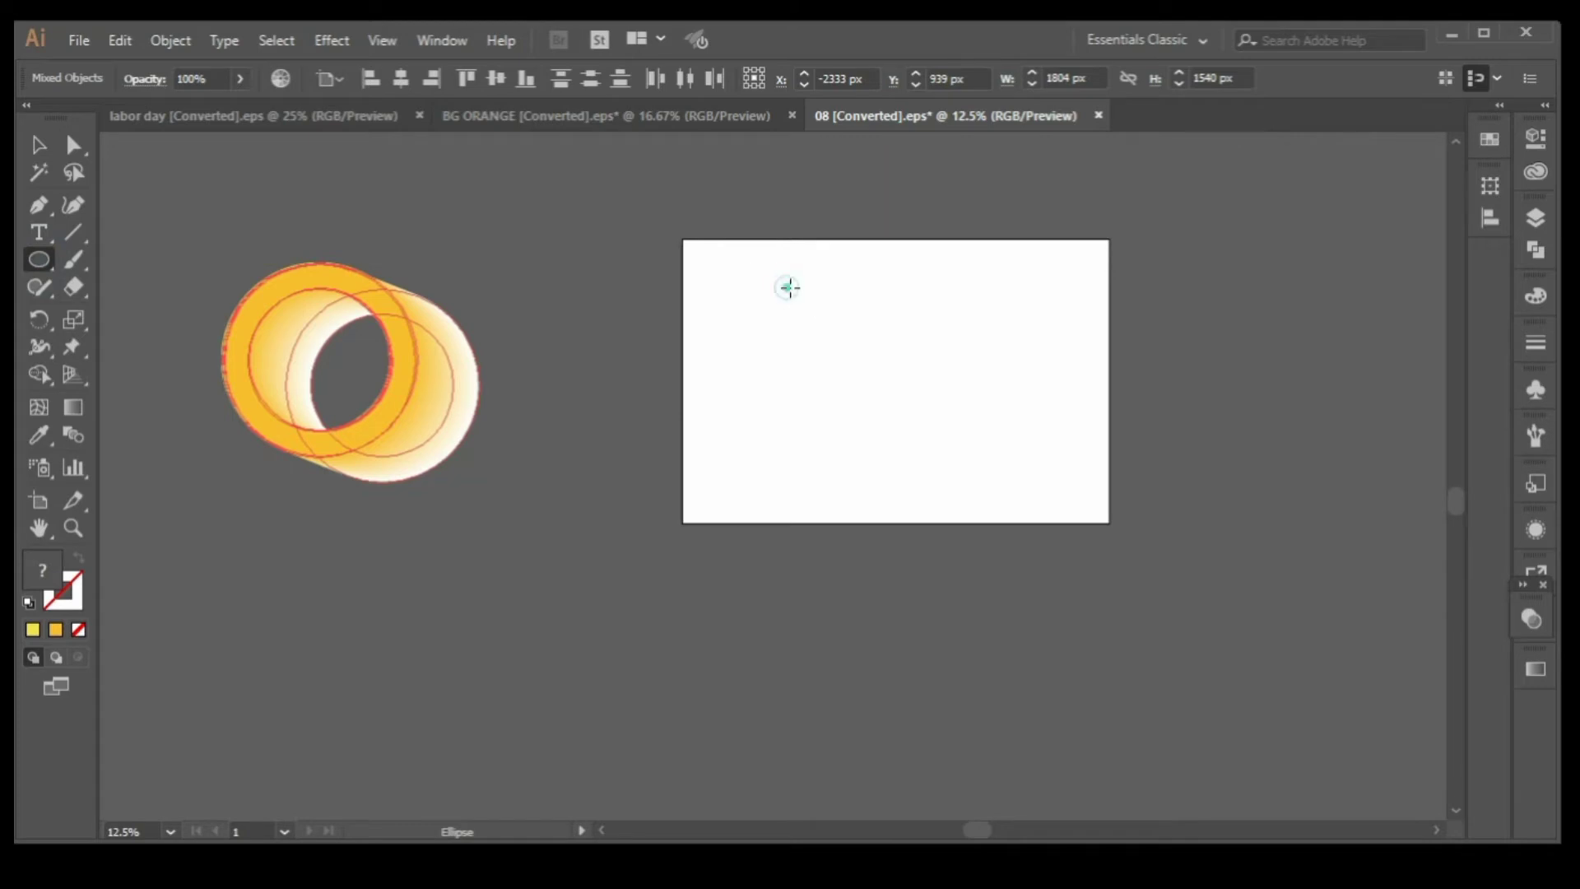
left_click_drag(789, 287, 993, 493)
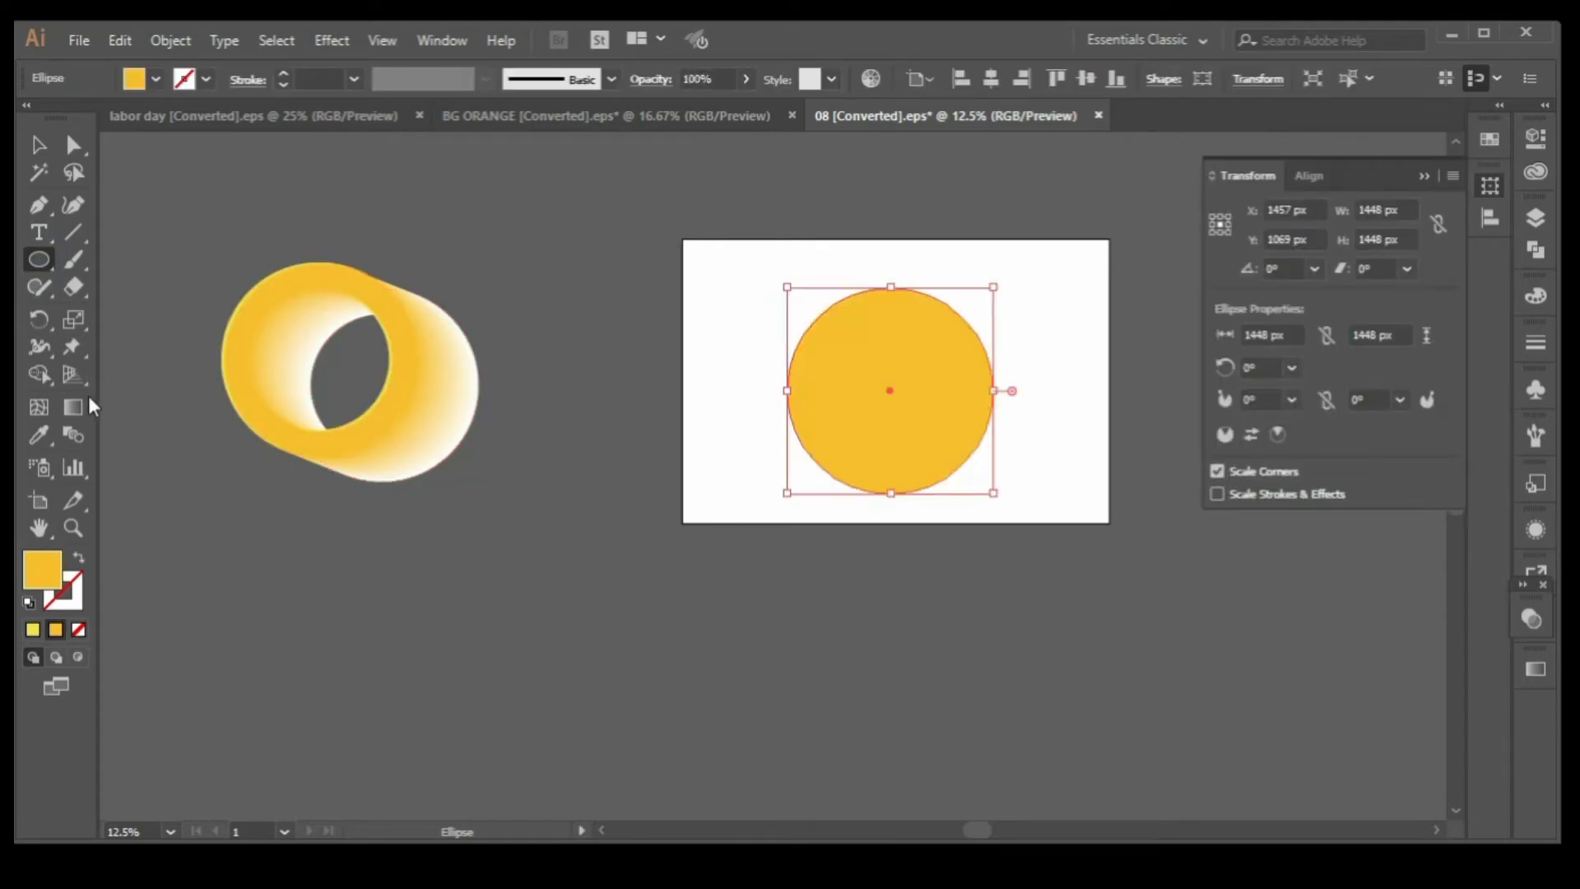
left_click(45, 429)
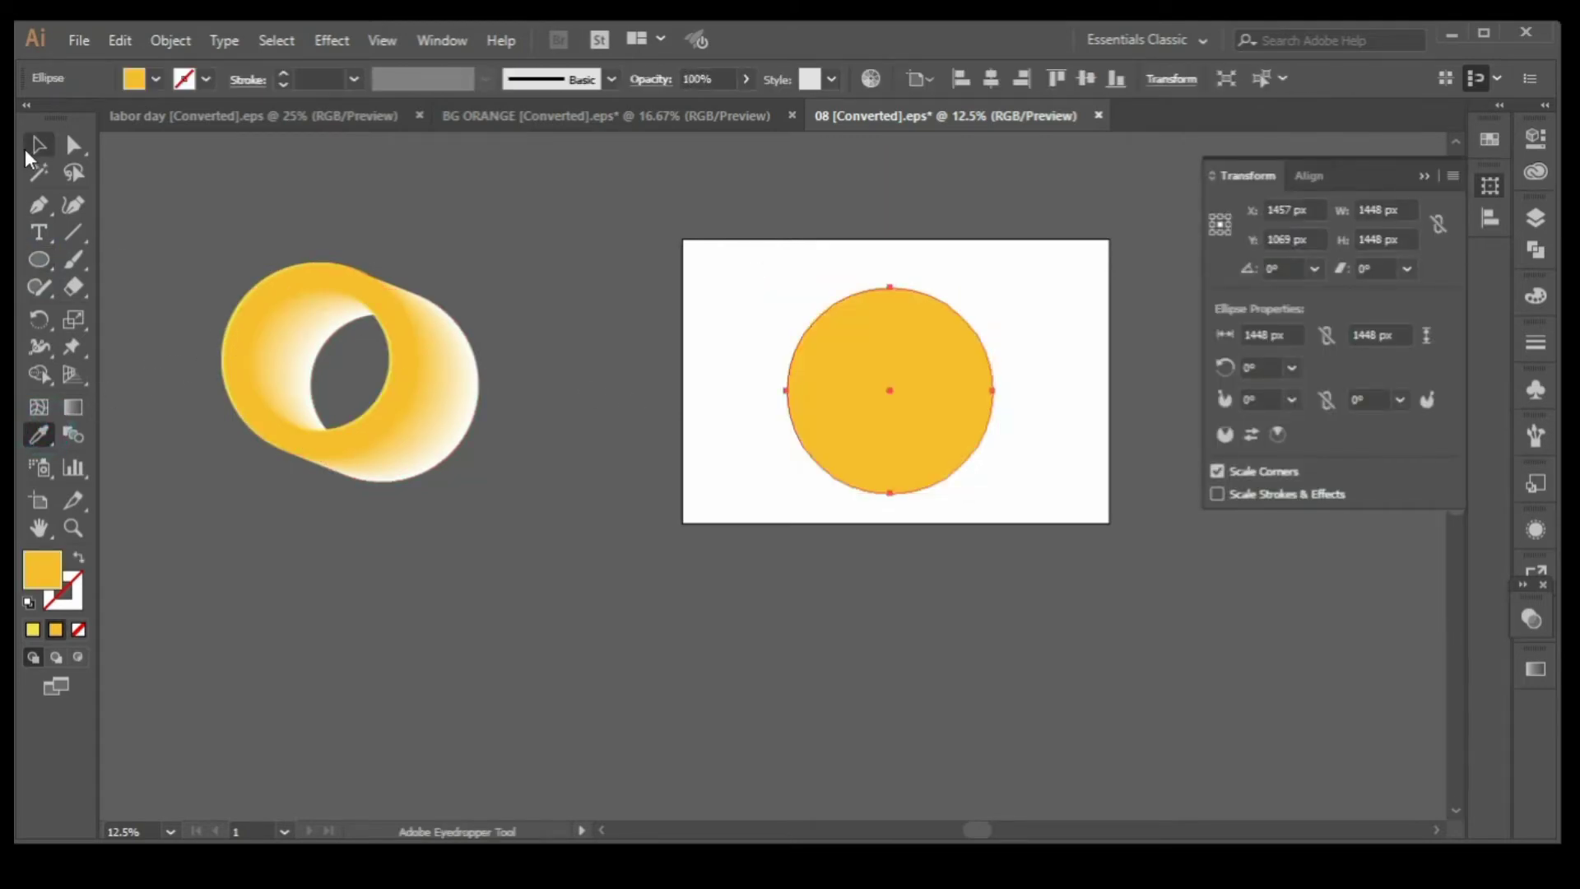
Nudge the gradient ring beside the artboard slightly right and down.
left_click(52, 150)
left_click(212, 237)
left_click(383, 409)
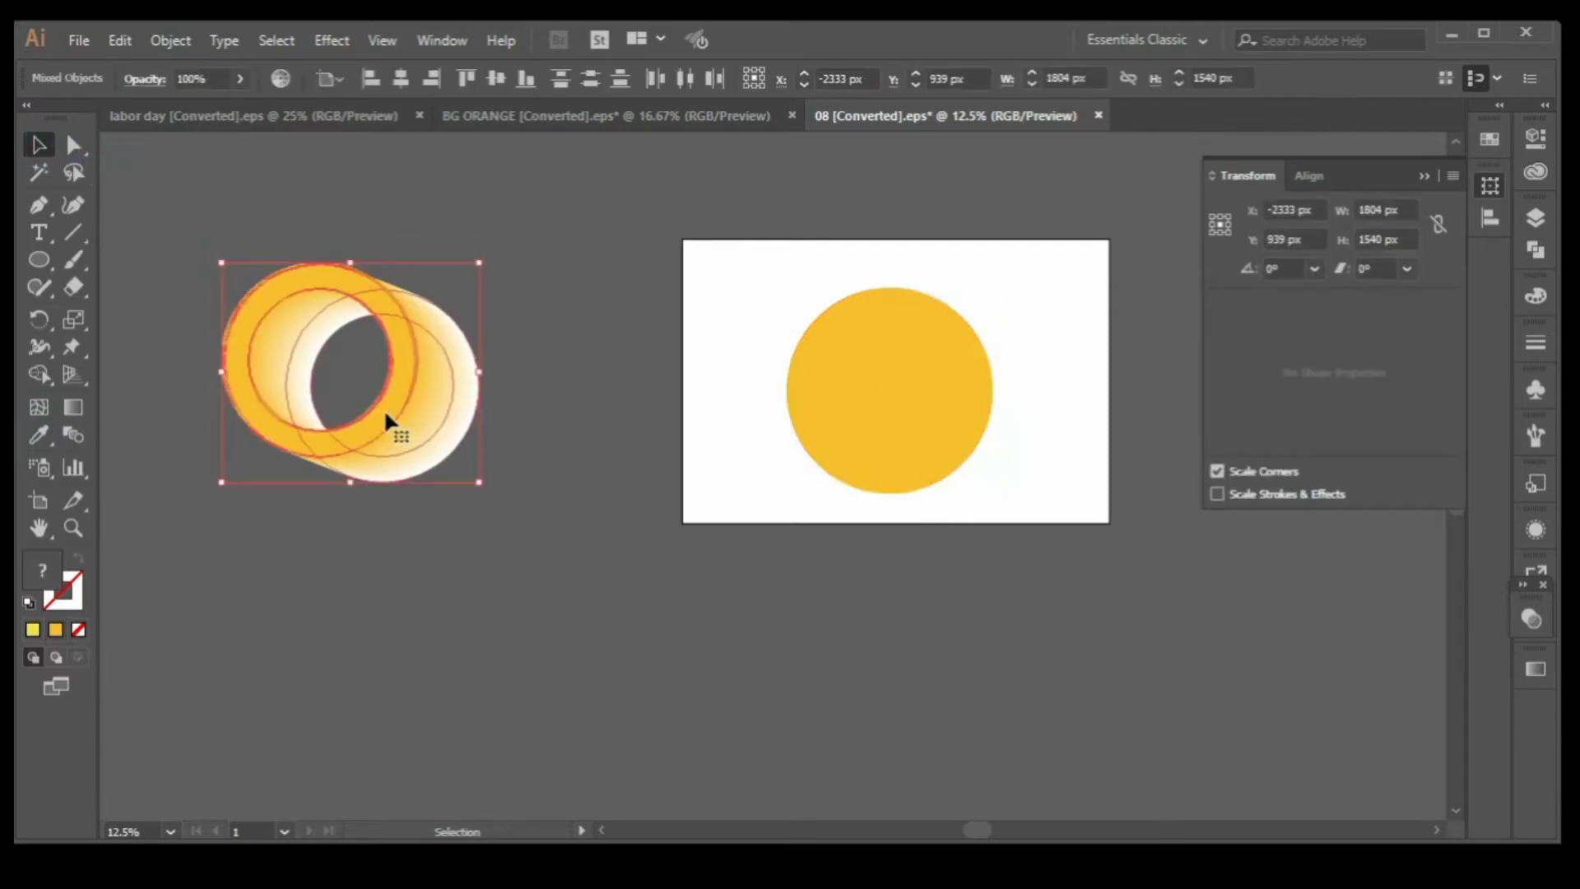
left_click_drag(384, 408, 457, 484)
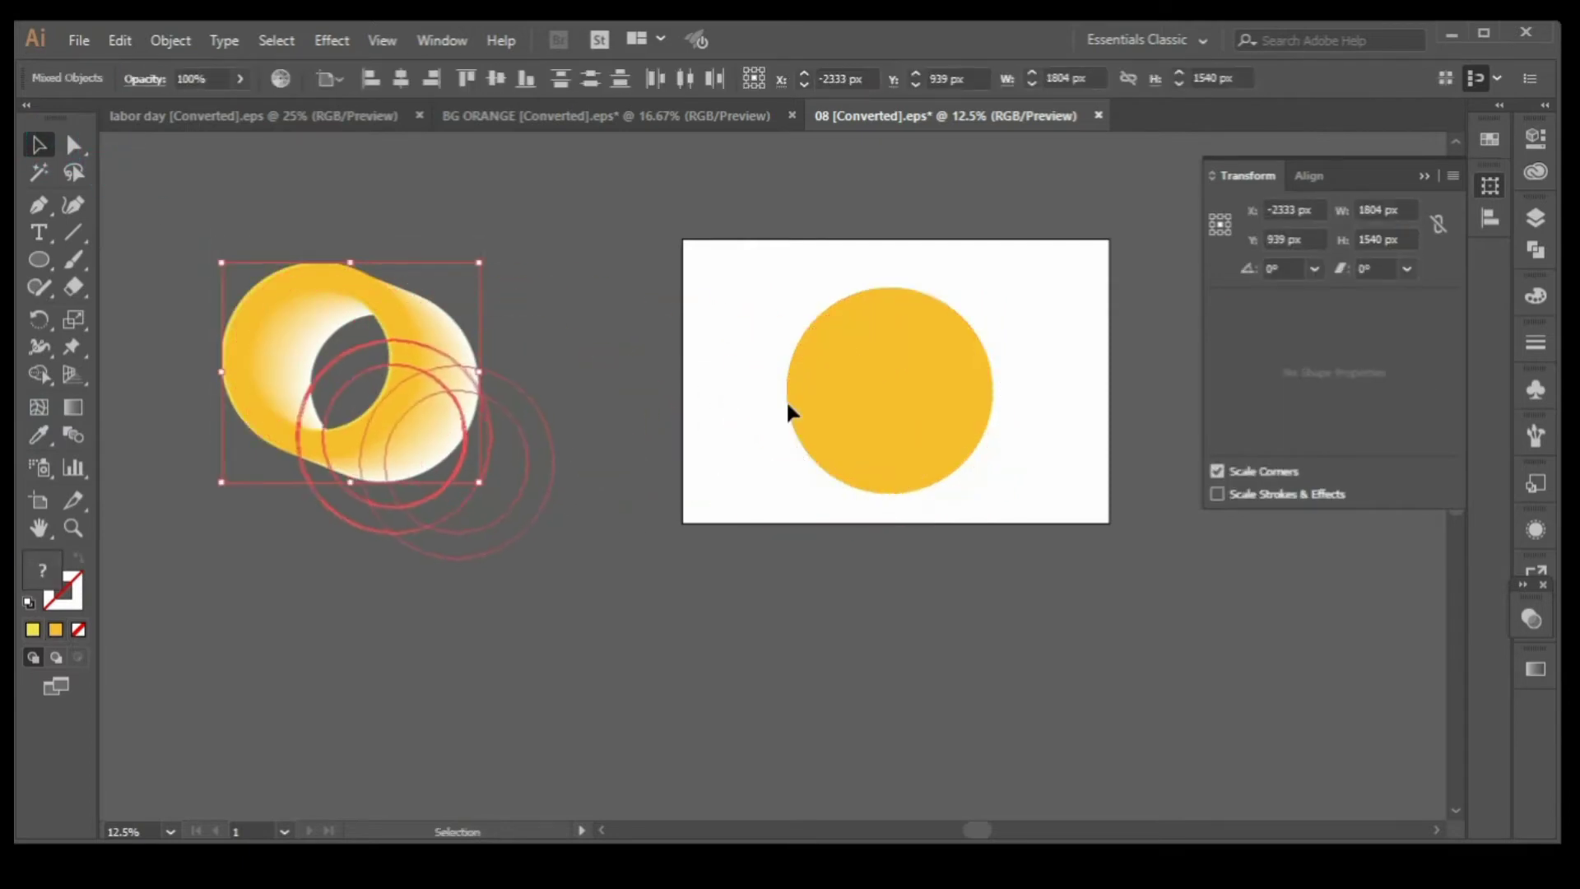
Enlarge the yellow circle to 1968 px using its corner handles.
left_click(856, 381)
left_click_drag(787, 286, 750, 250)
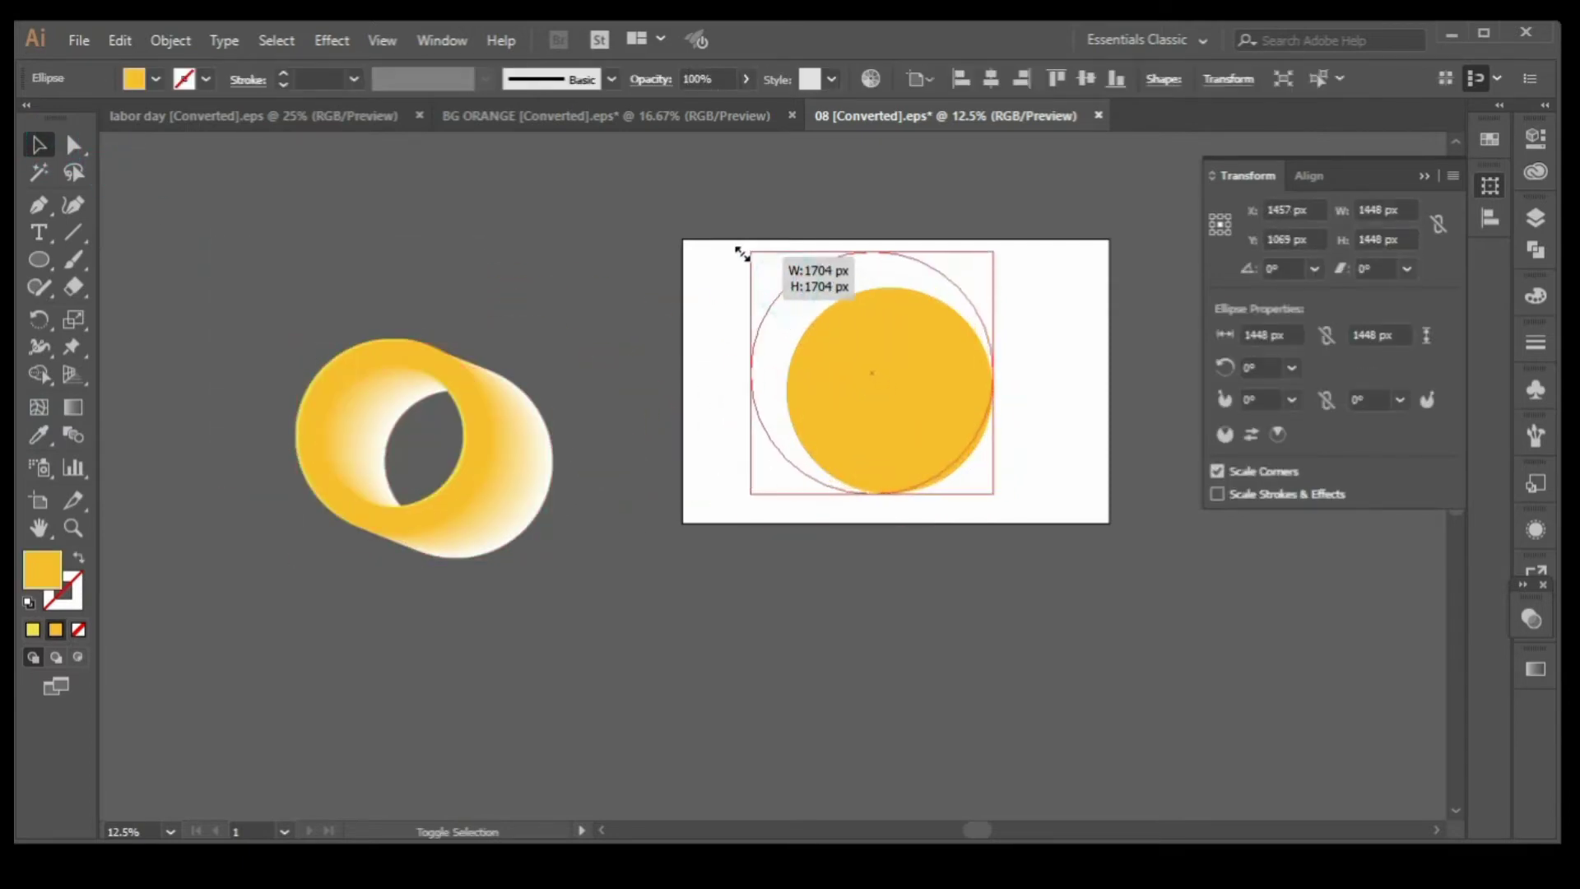
left_click_drag(996, 491, 1062, 500)
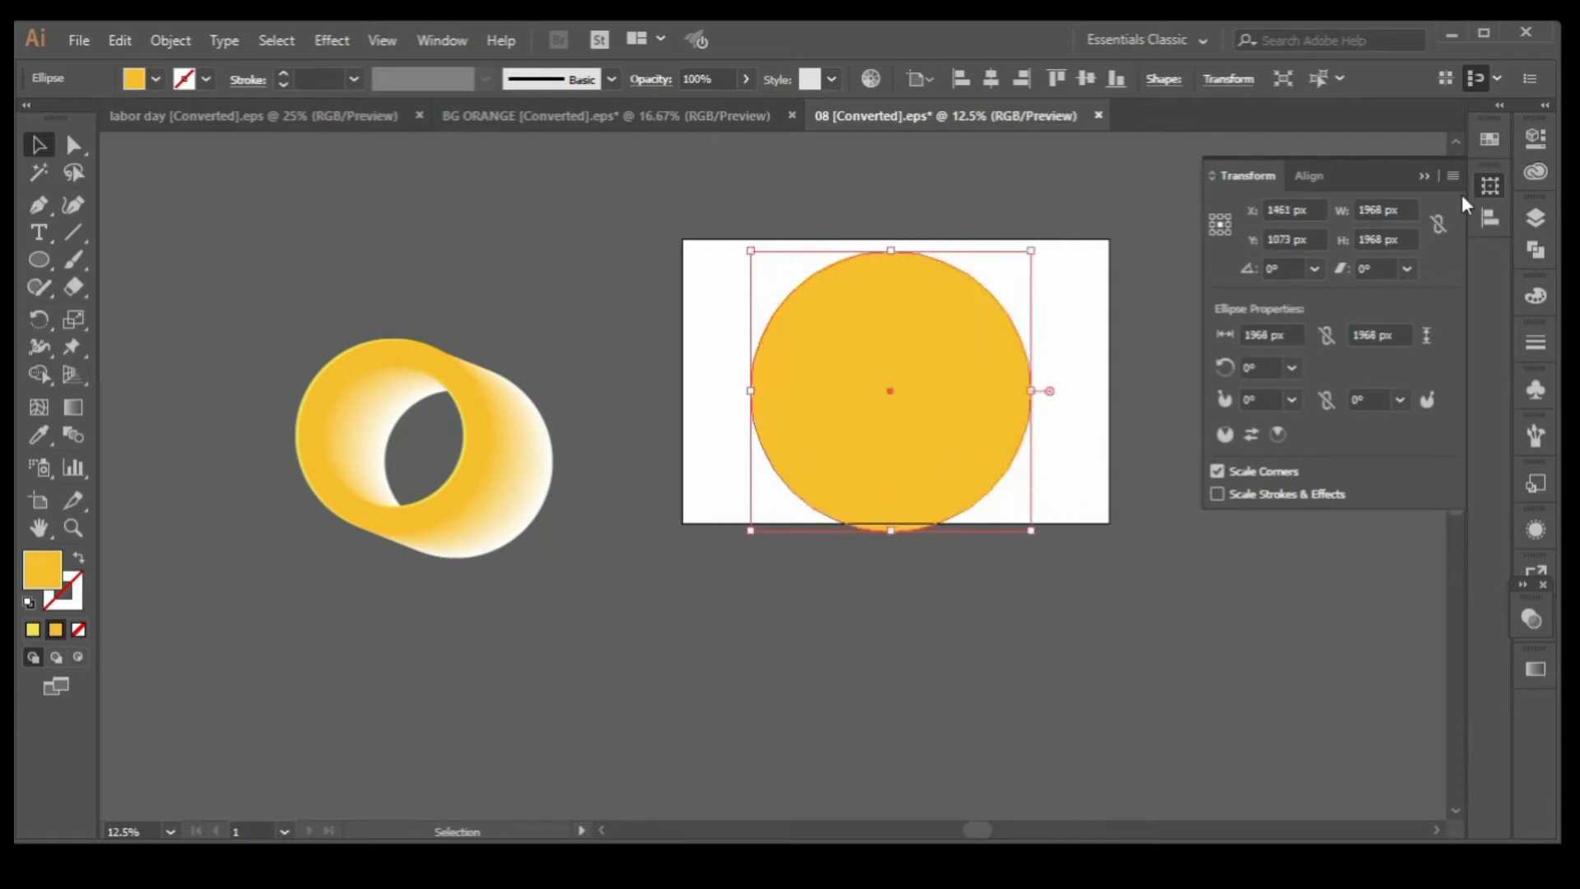
left_click(1423, 176)
scroll(996, 354, "up", 1)
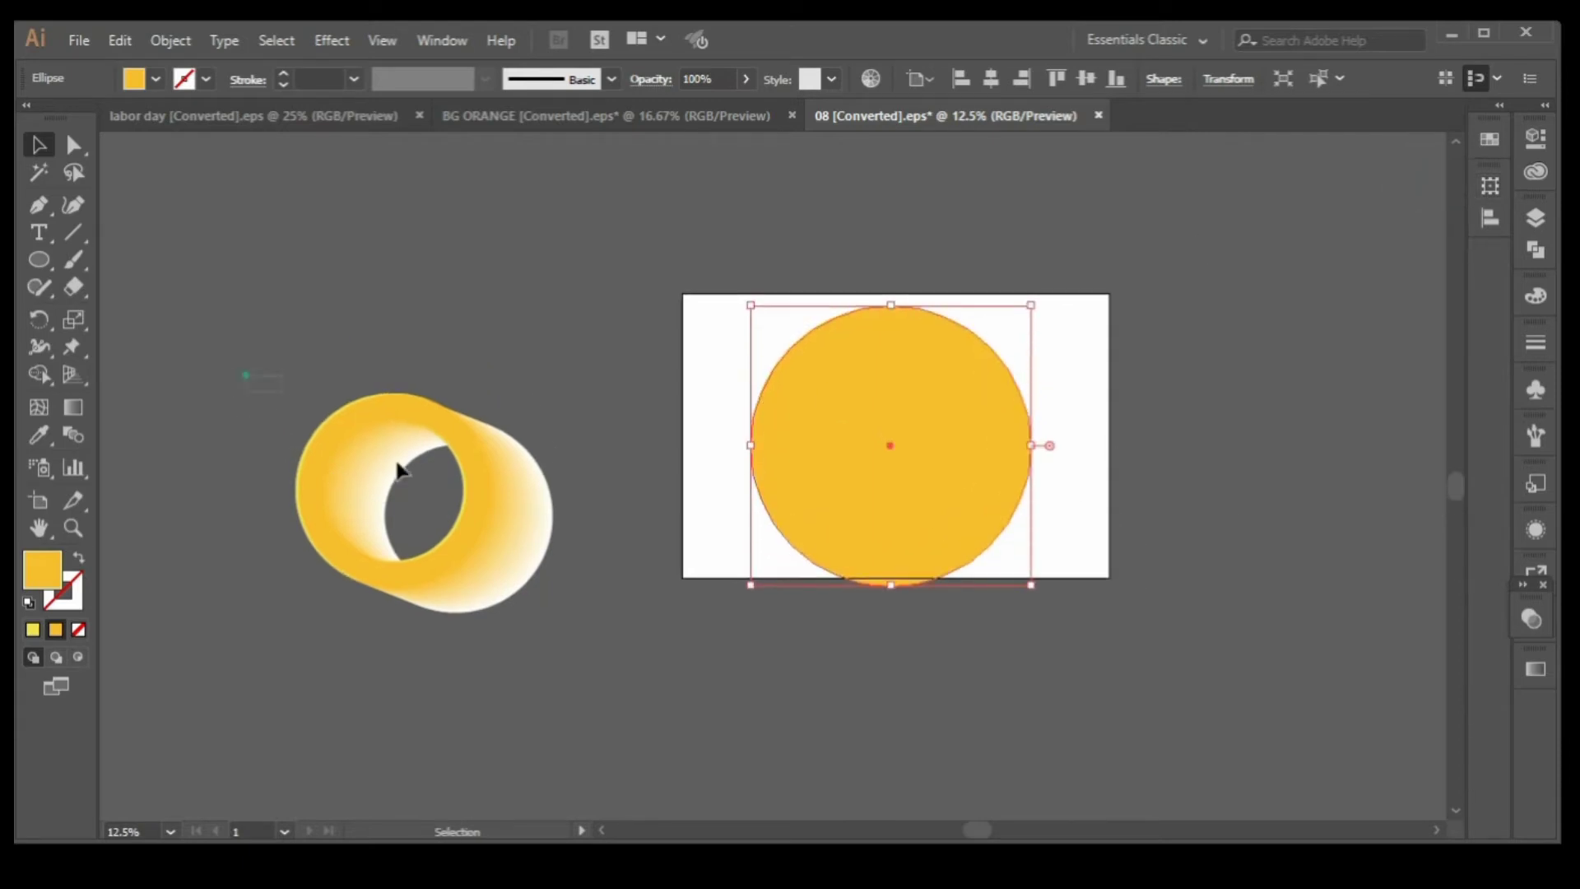
left_click(360, 414)
Shrink the gradient ring to 1429 × 1220 px, place it on the circle, bring it to front.
left_click_drag(295, 394, 350, 439)
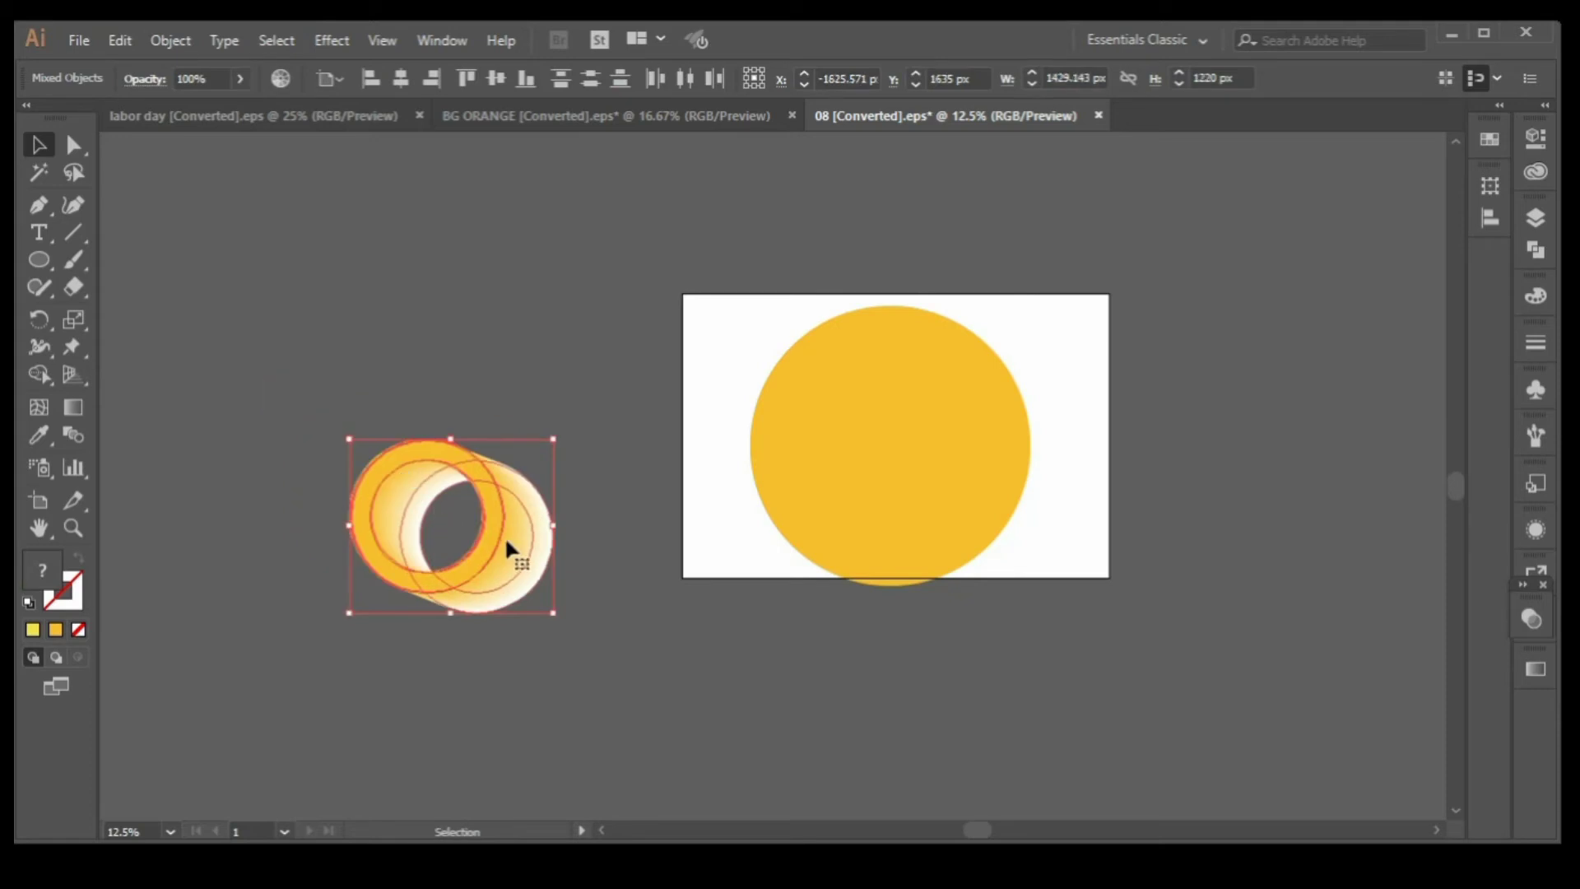
left_click_drag(466, 560, 930, 492)
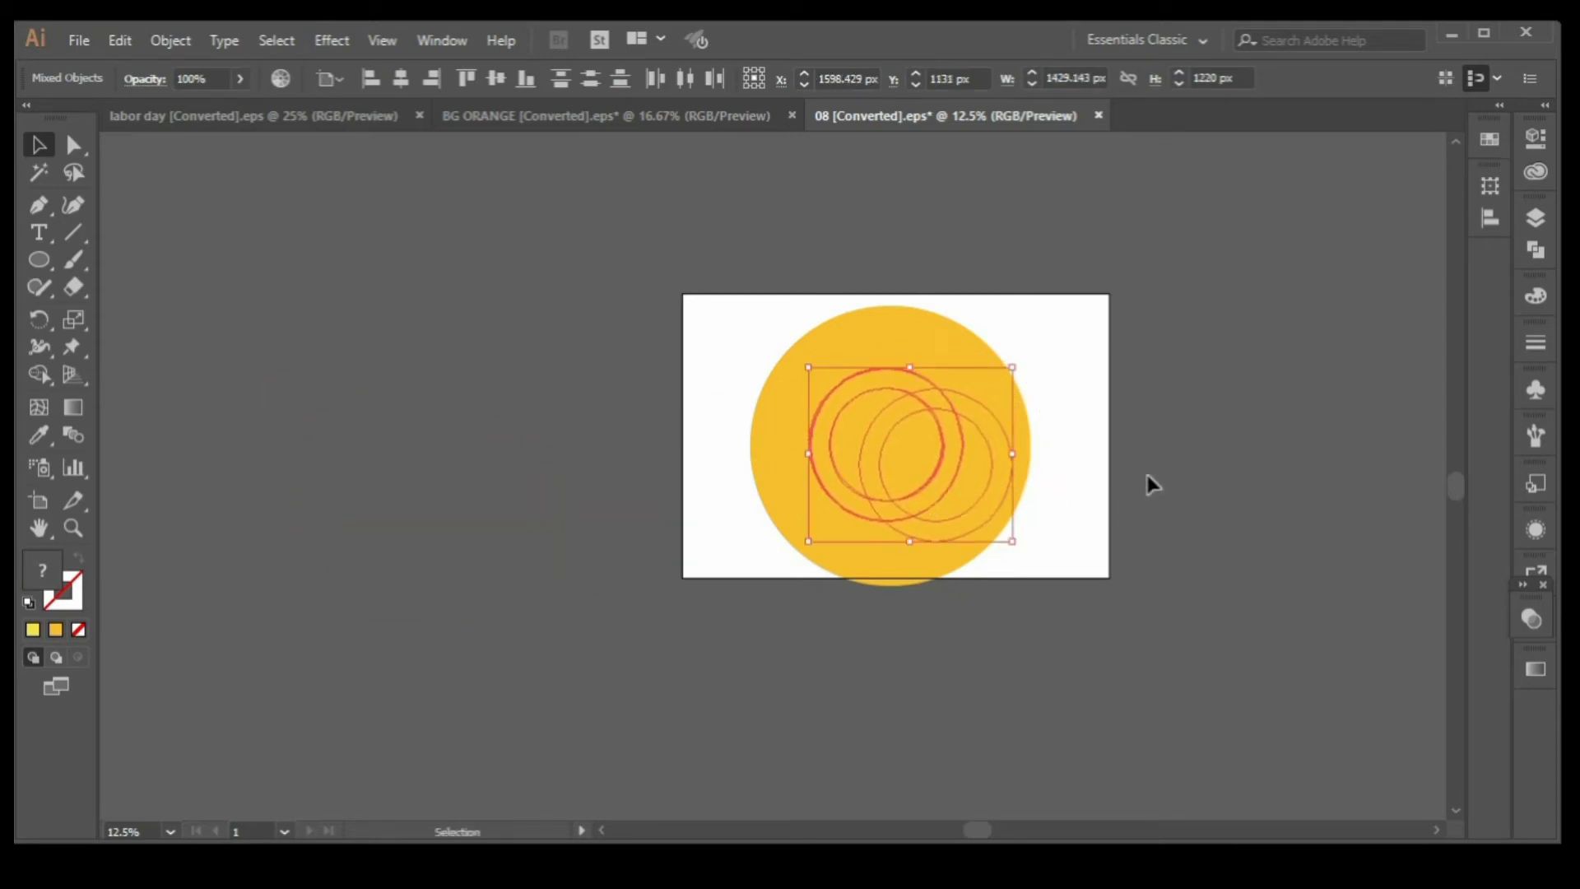
right_click(1149, 484)
mouse_move(1232, 707)
left_click(1059, 698)
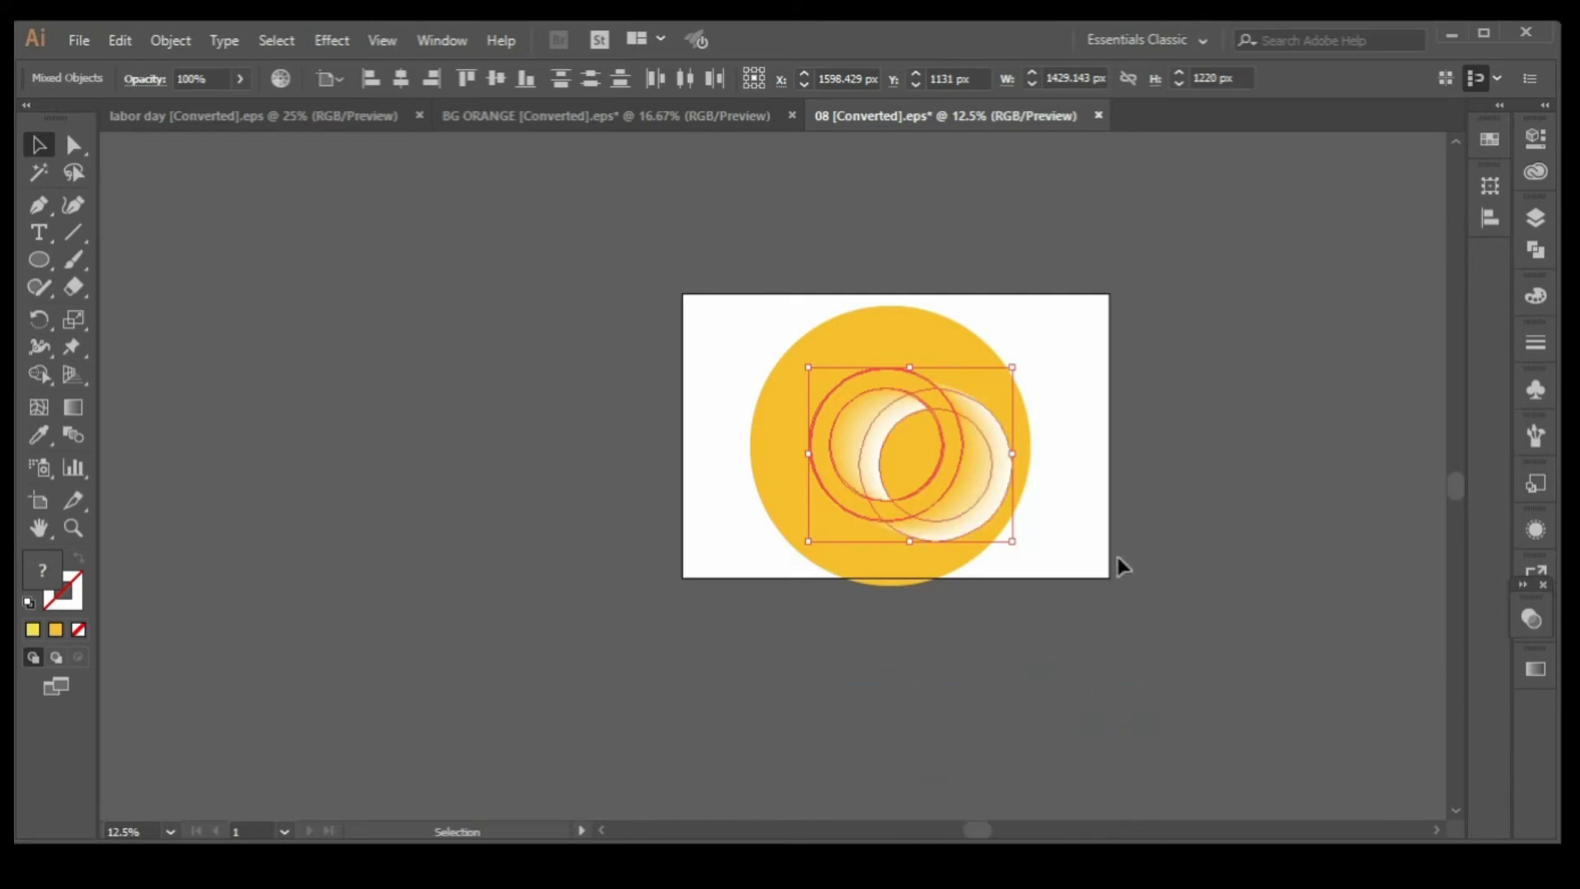
scroll(1147, 518, "up", 1)
left_click(1127, 494)
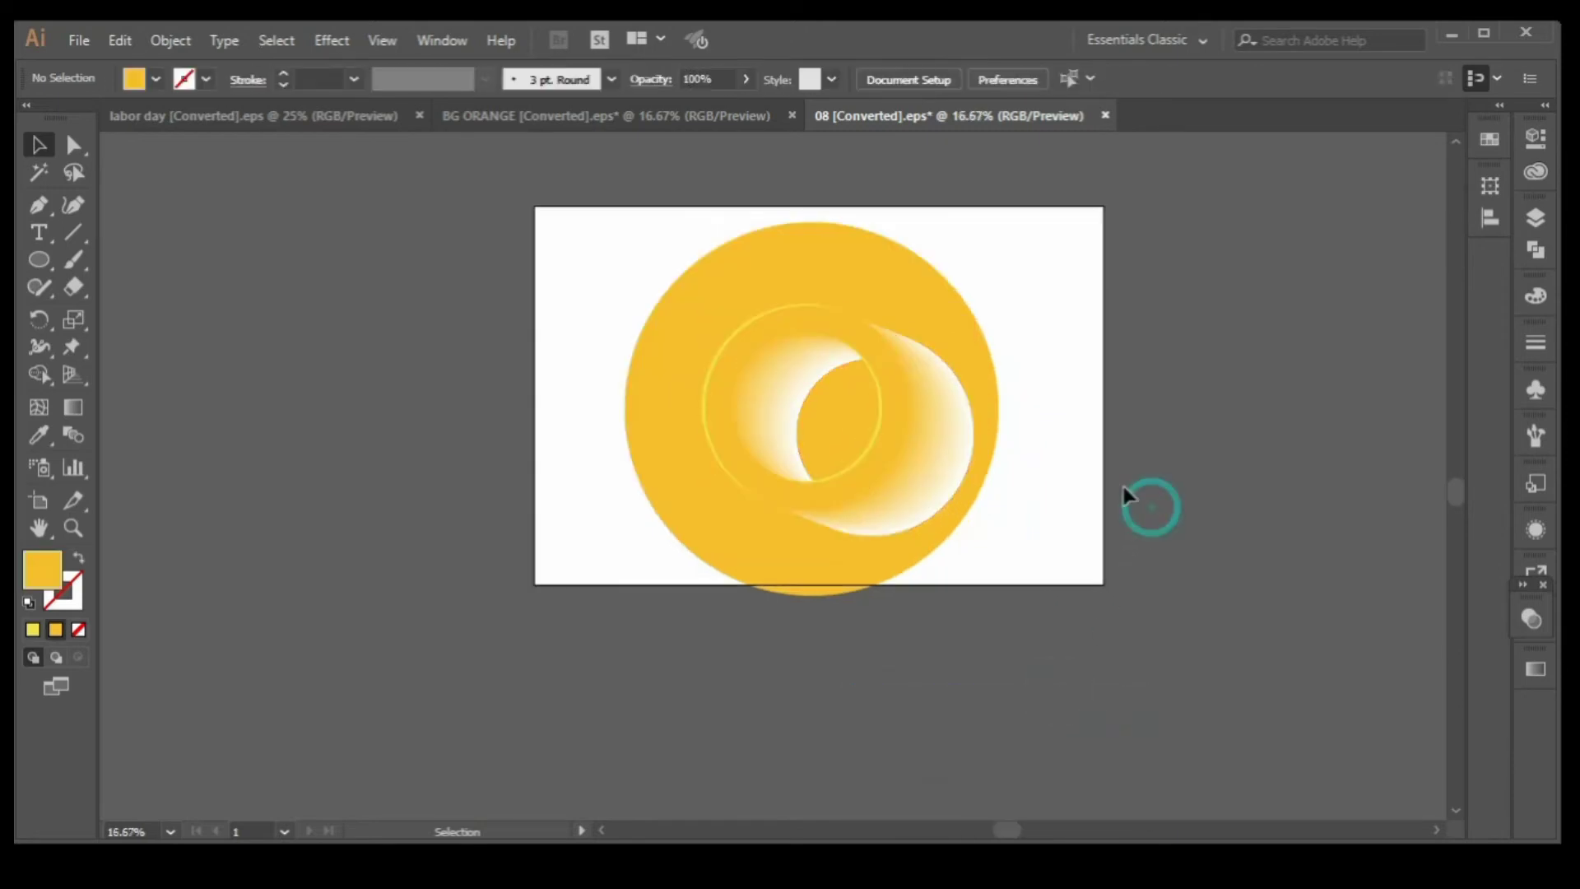
Try moving the ring blend right, then undo so it stays on the circle.
left_click(965, 455)
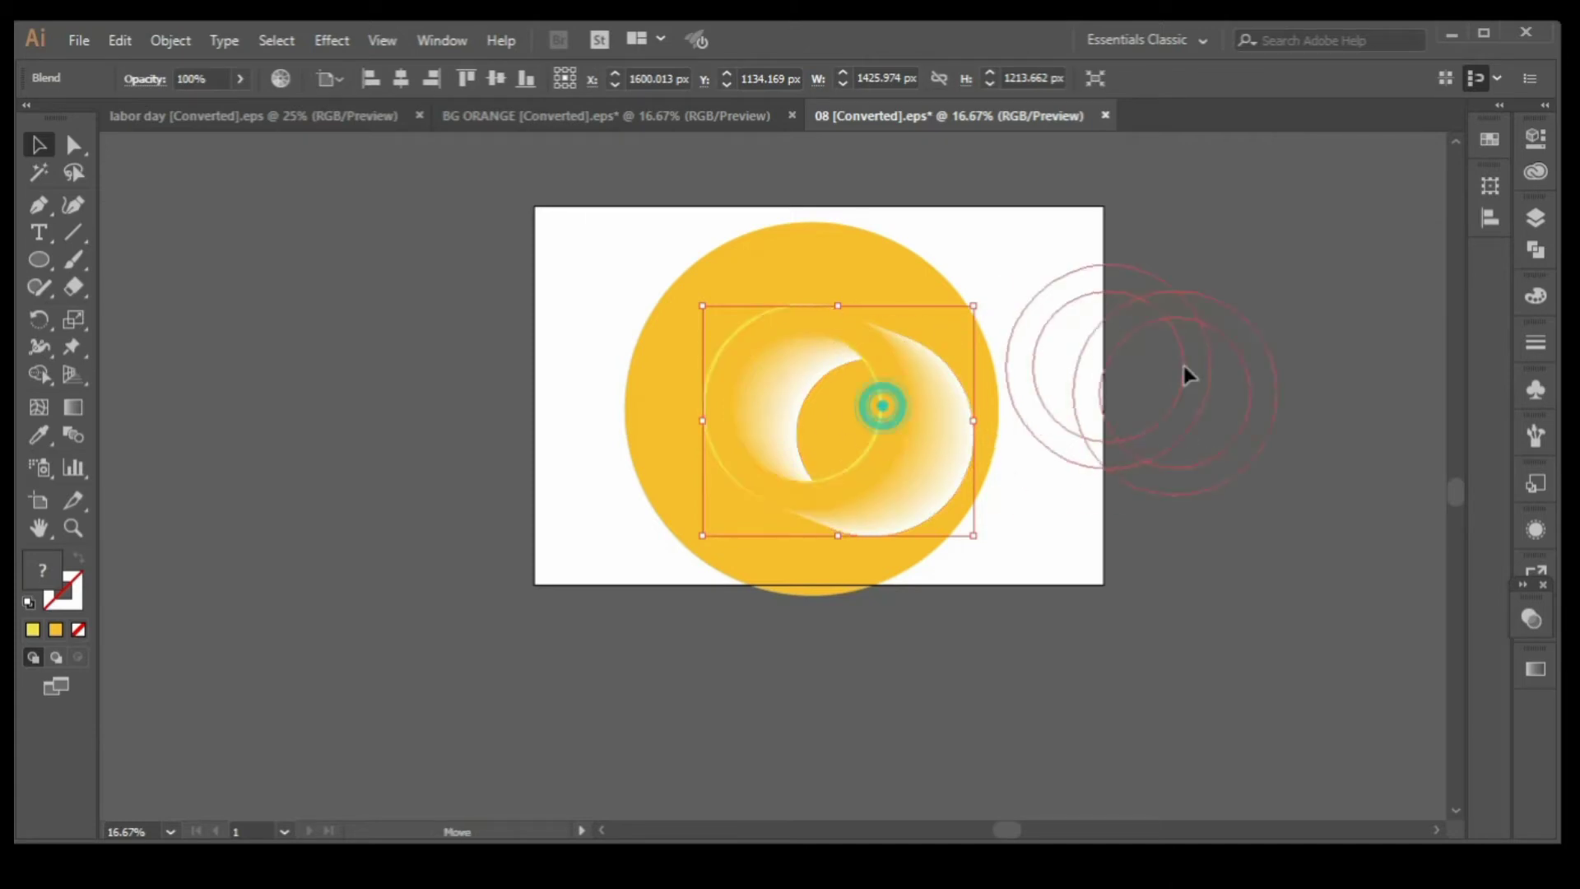
left_click_drag(879, 416, 1169, 379)
left_click(1279, 219)
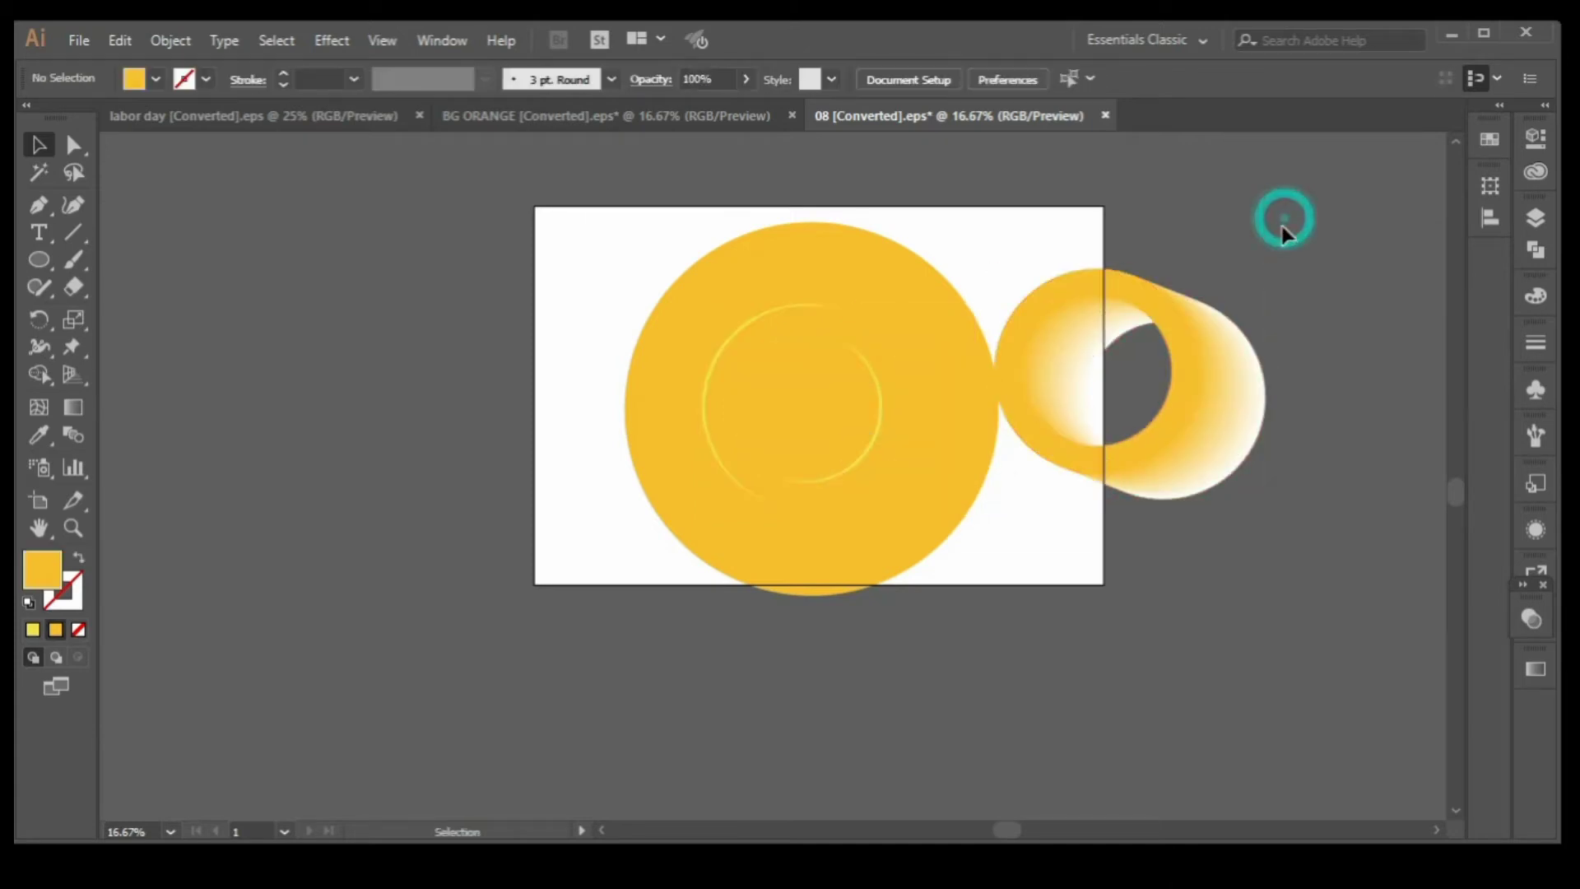
key("ctrl+z")
left_click(1272, 280)
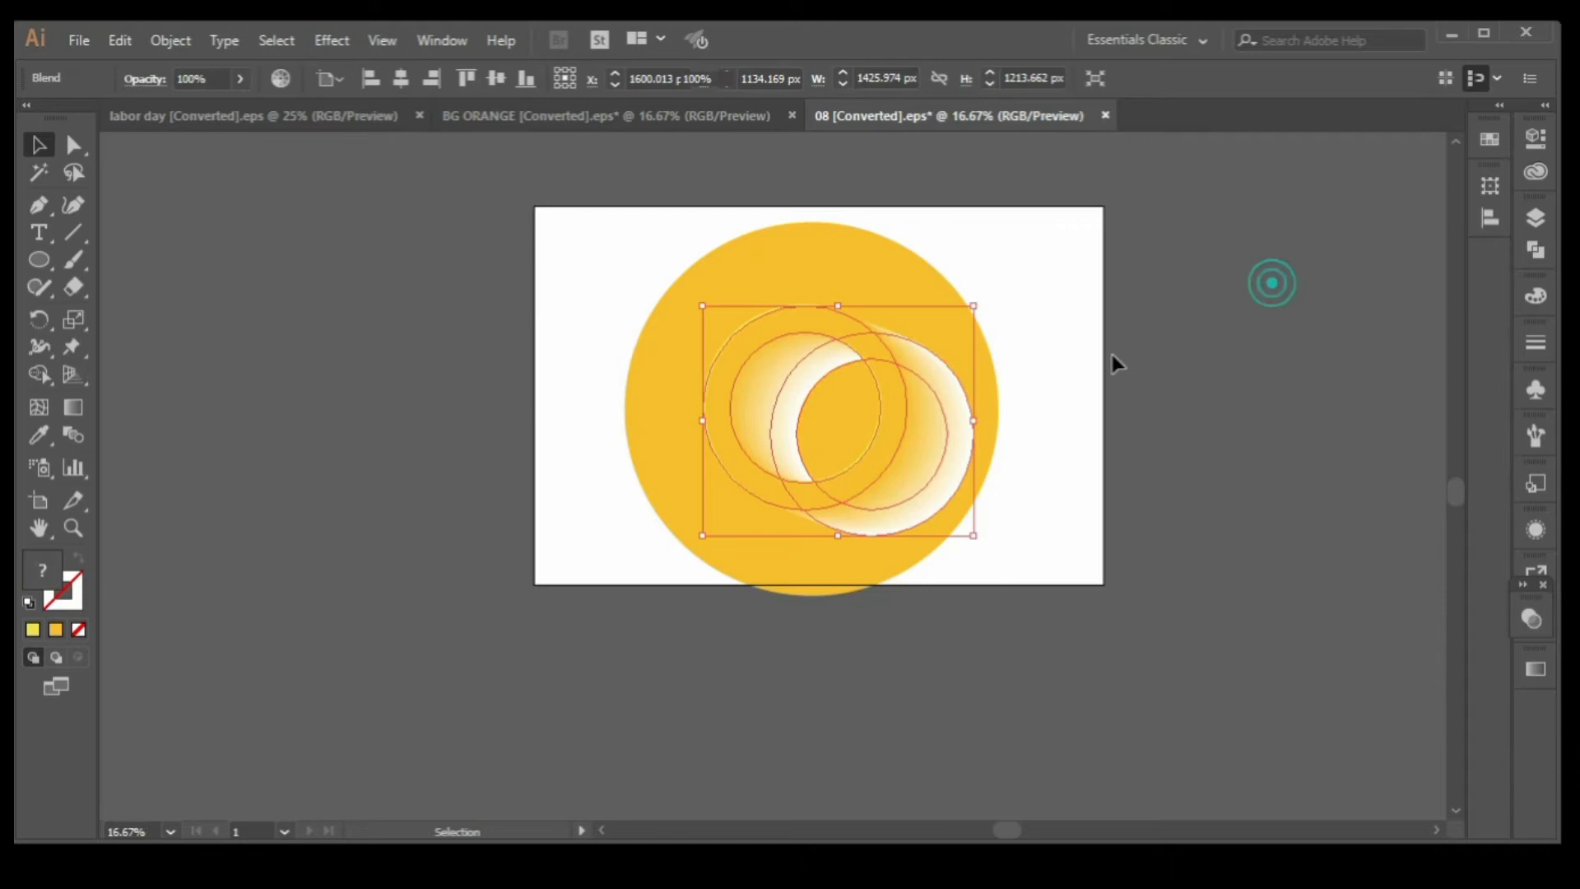
left_click(964, 409)
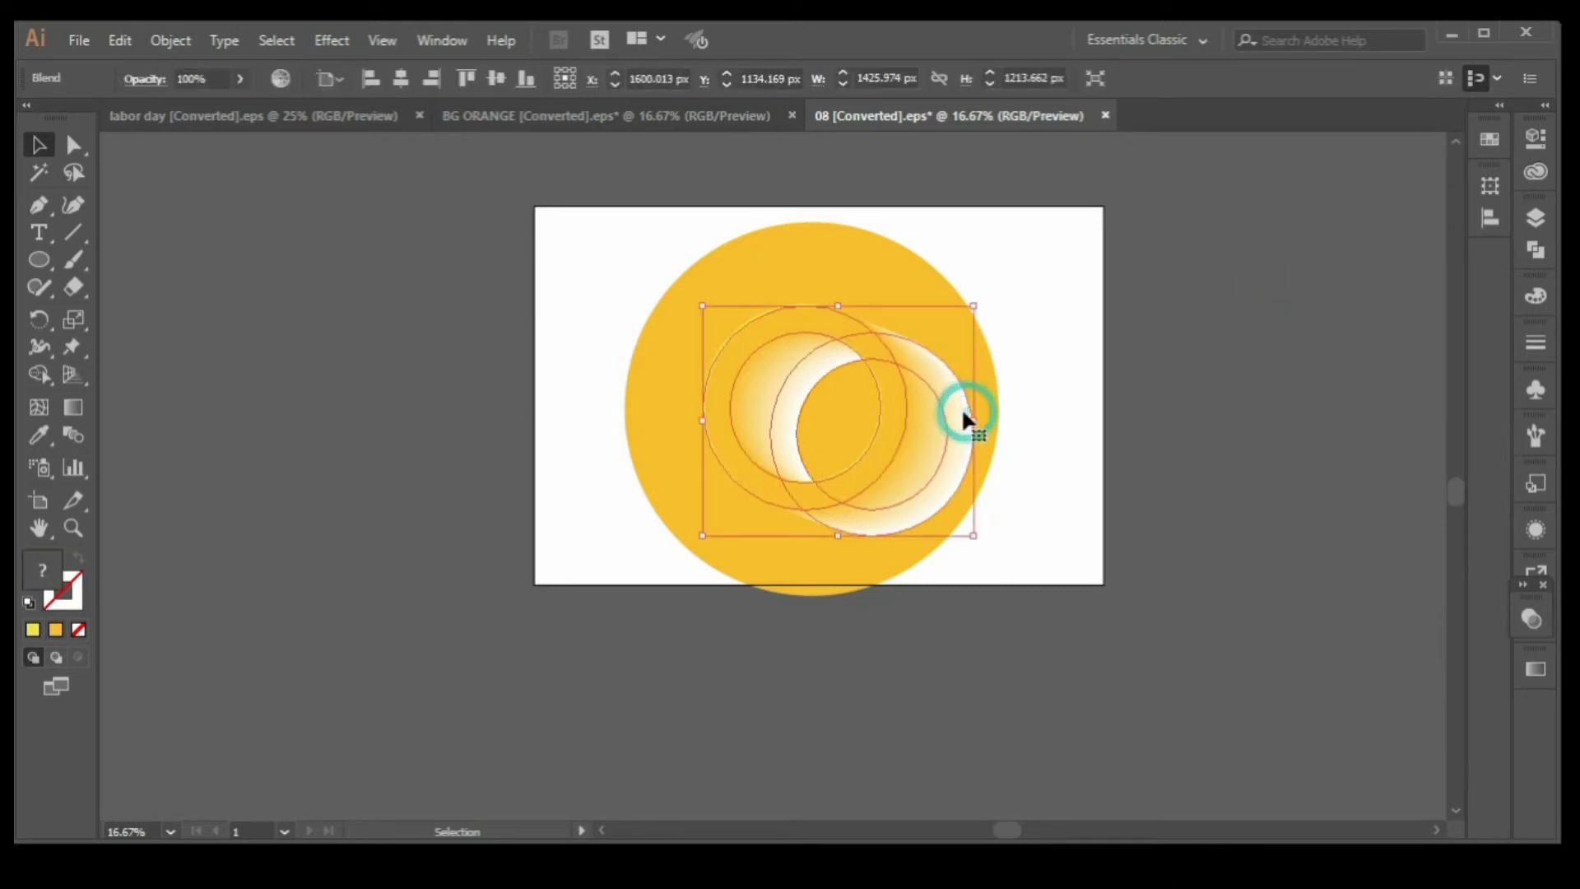
Set the ring blend's transparency to Multiply at 80% opacity.
left_click(1536, 623)
left_click(1327, 640)
left_click(1327, 269)
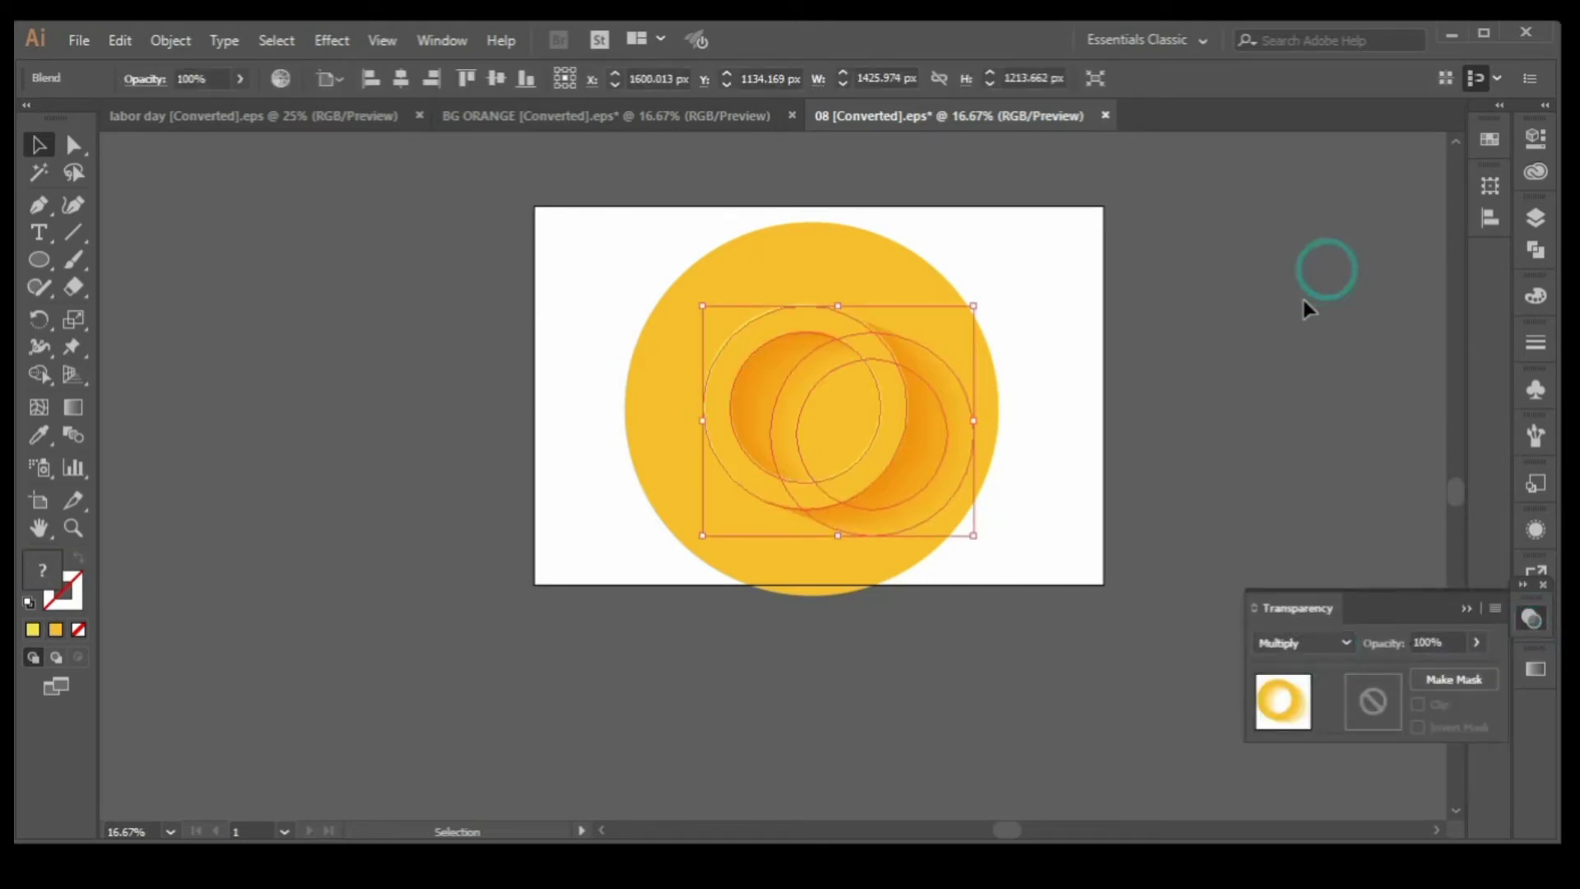
left_click(1473, 644)
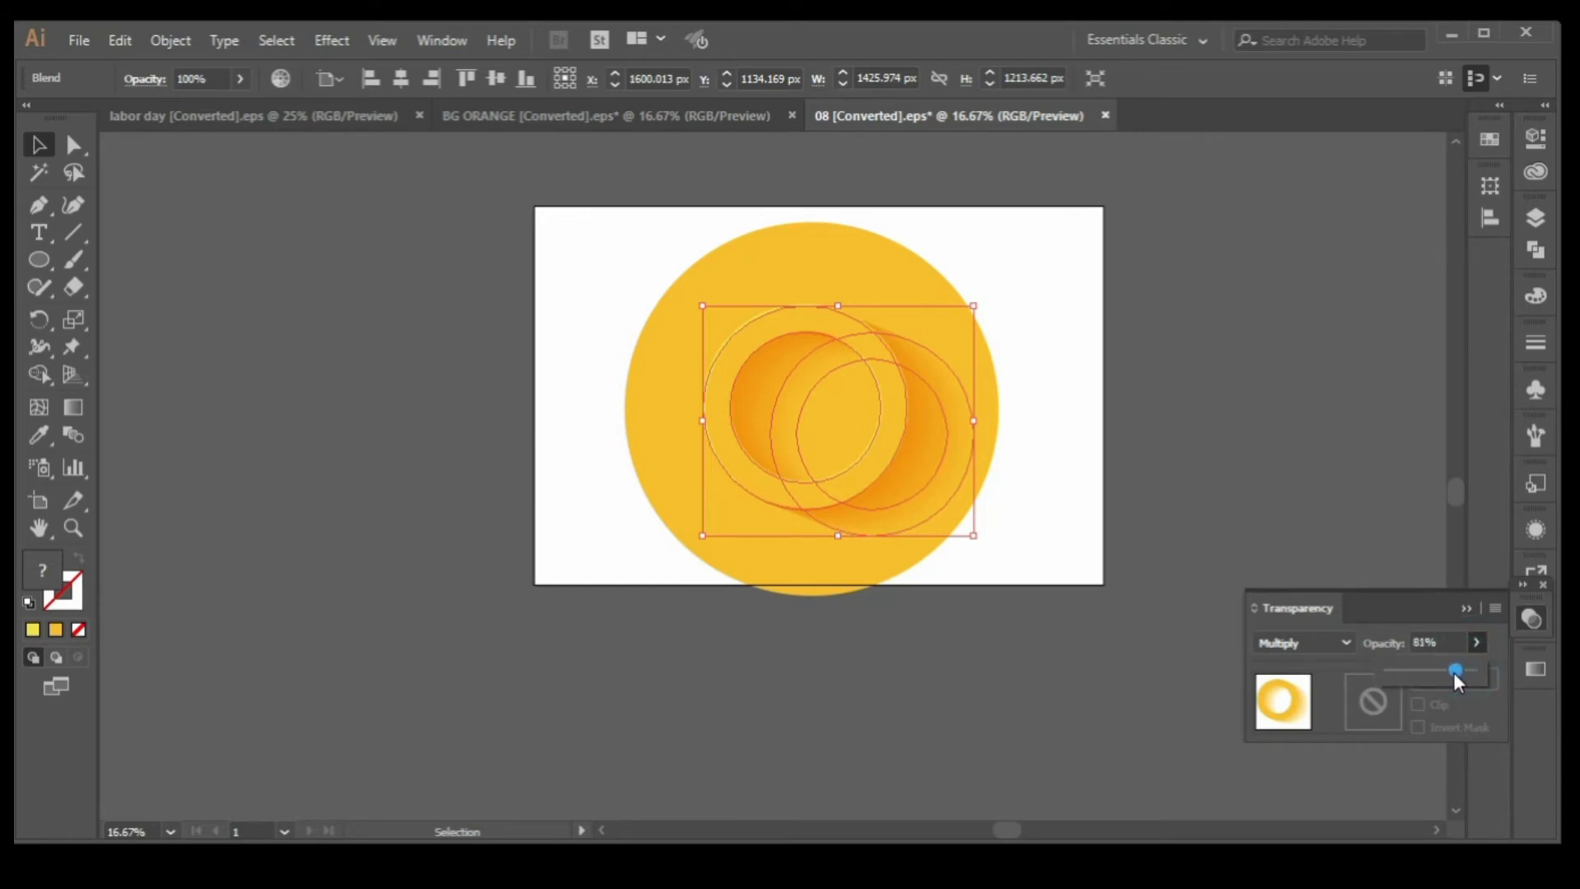
left_click_drag(1454, 673, 1451, 673)
left_click(1287, 335)
left_click(1124, 344)
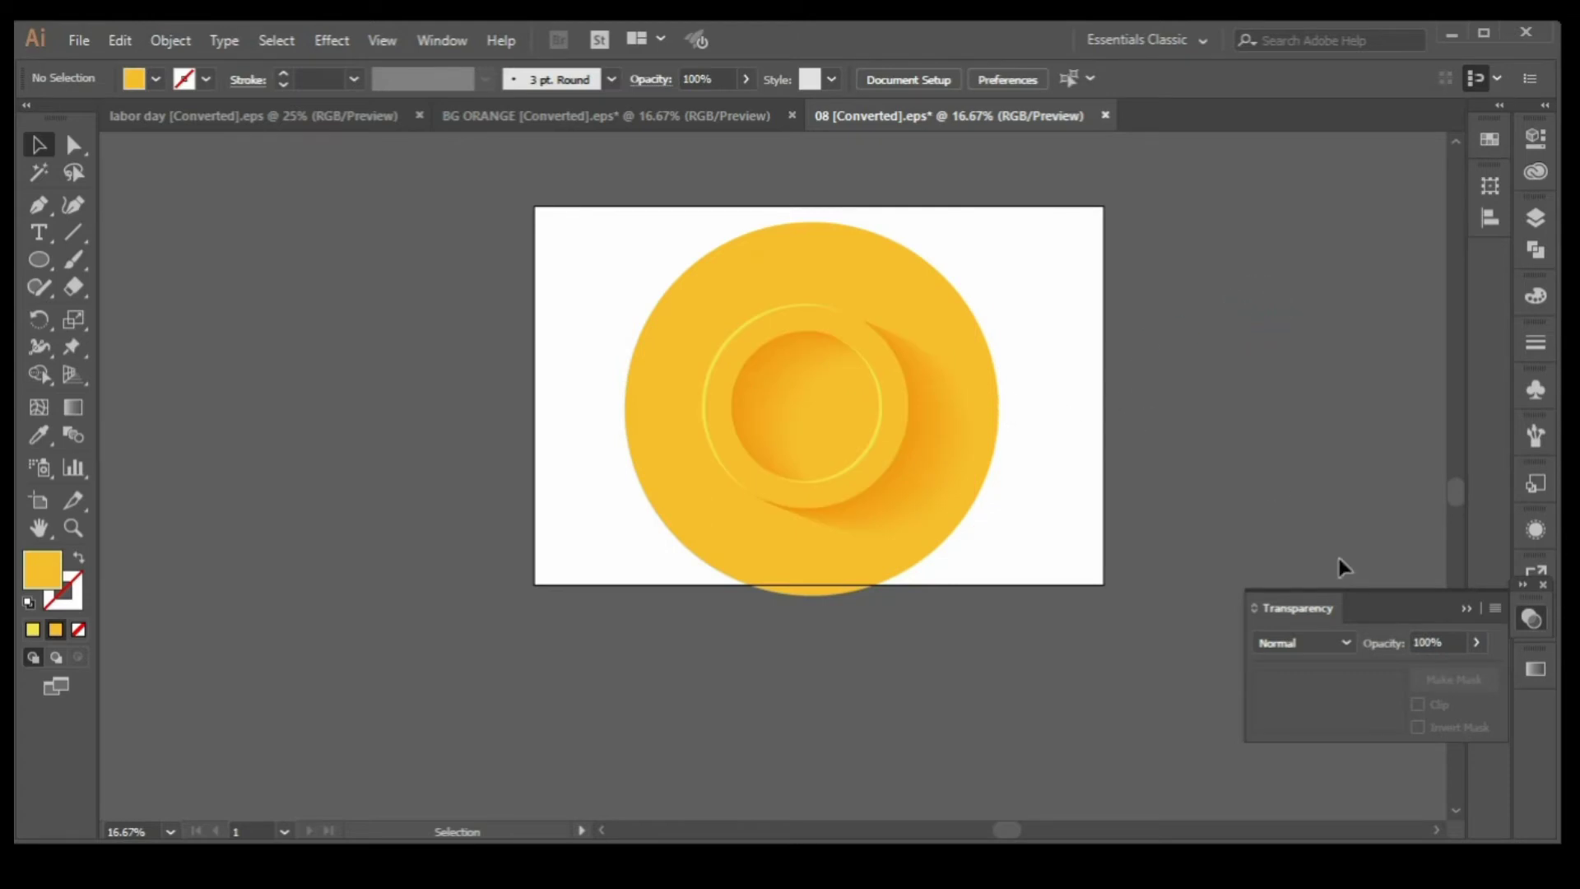
left_click(1467, 607)
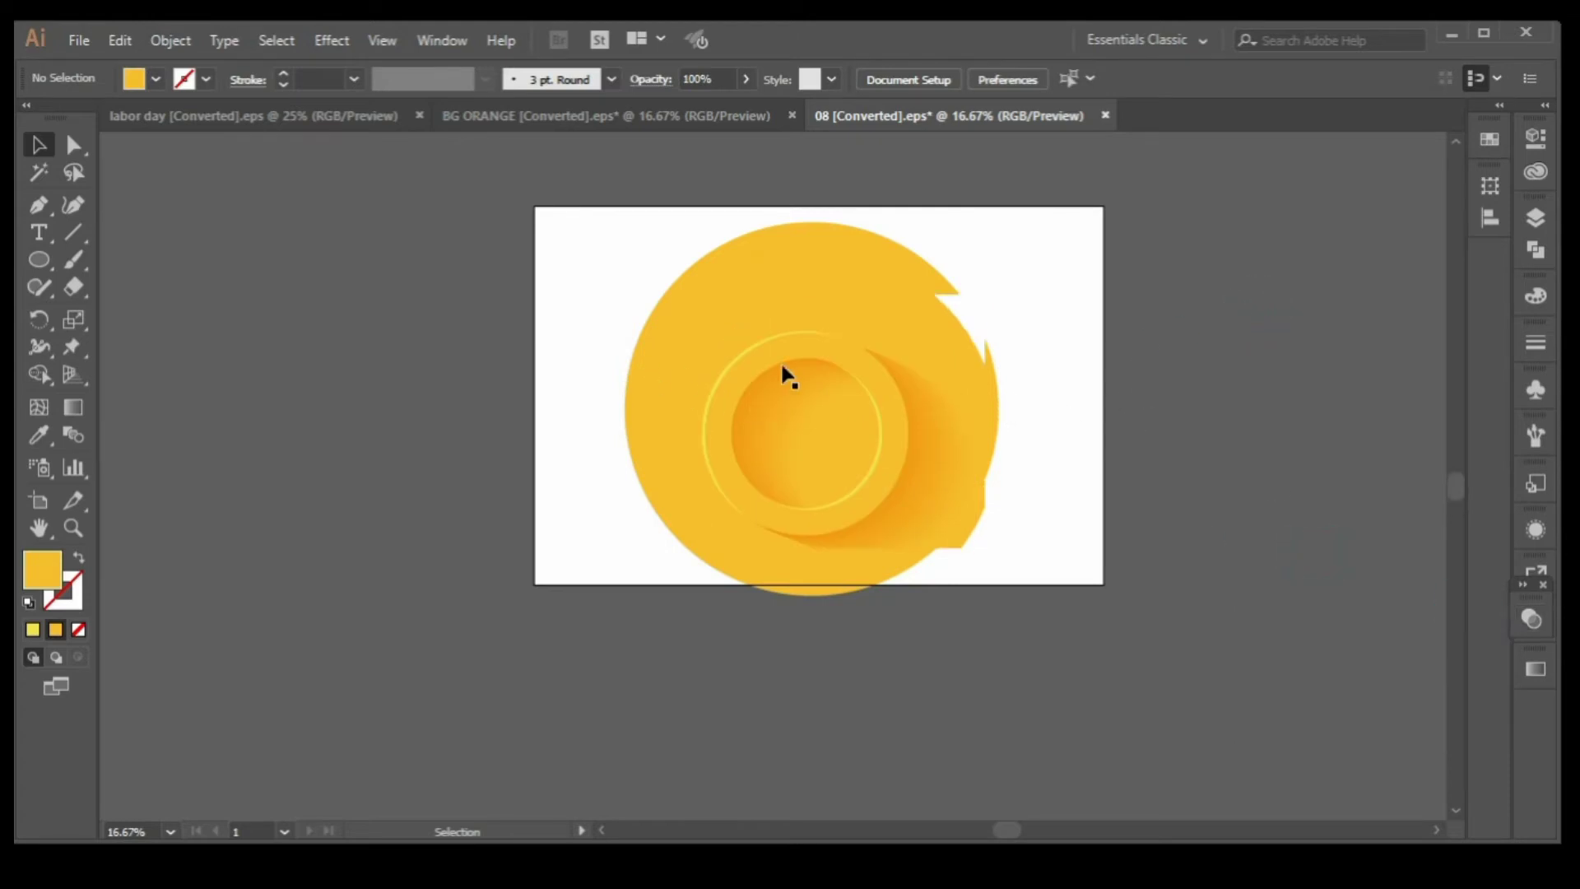
Scale the big yellow circle up to 2044 px, then marquee-select the circles.
scroll(940, 378, "up", 1)
scroll(838, 388, "up", 1)
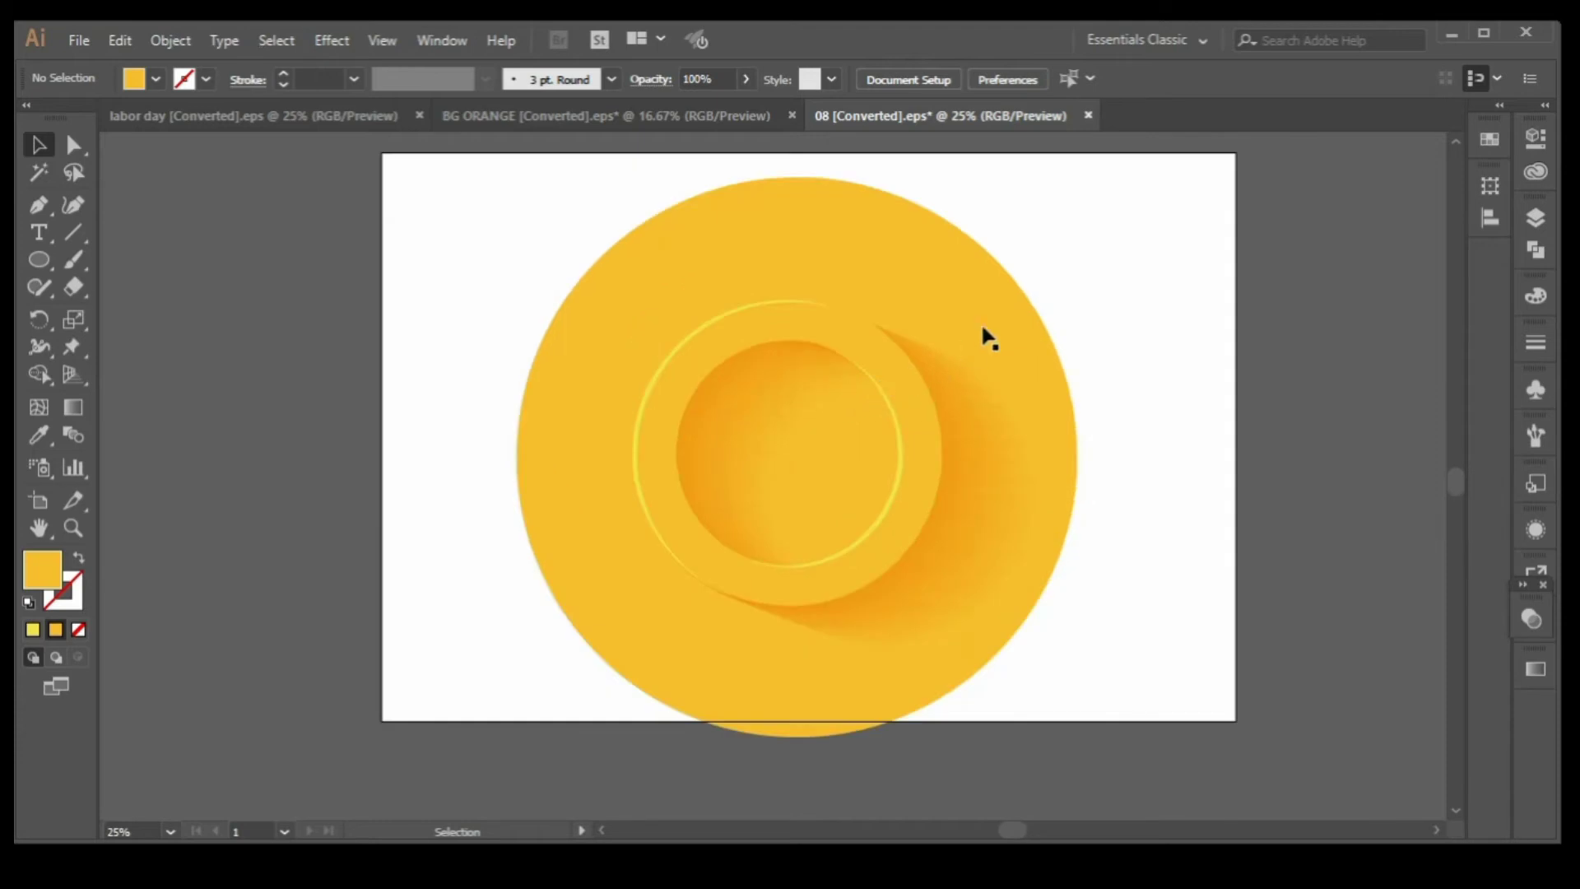
left_click(996, 316)
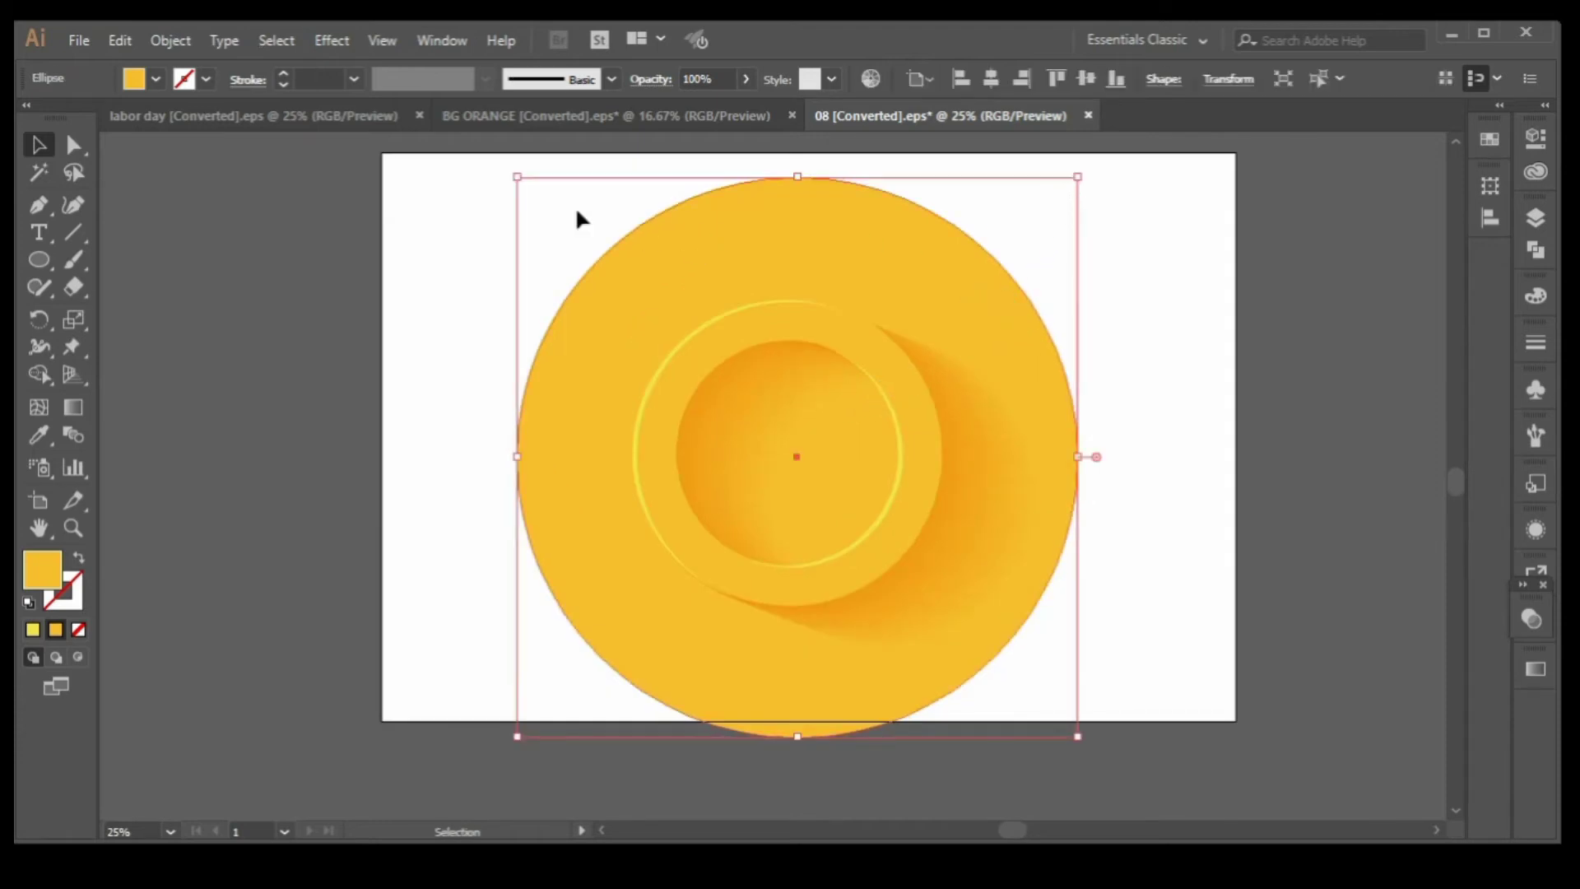
left_click_drag(517, 176, 490, 150)
scroll(990, 367, "up", 1)
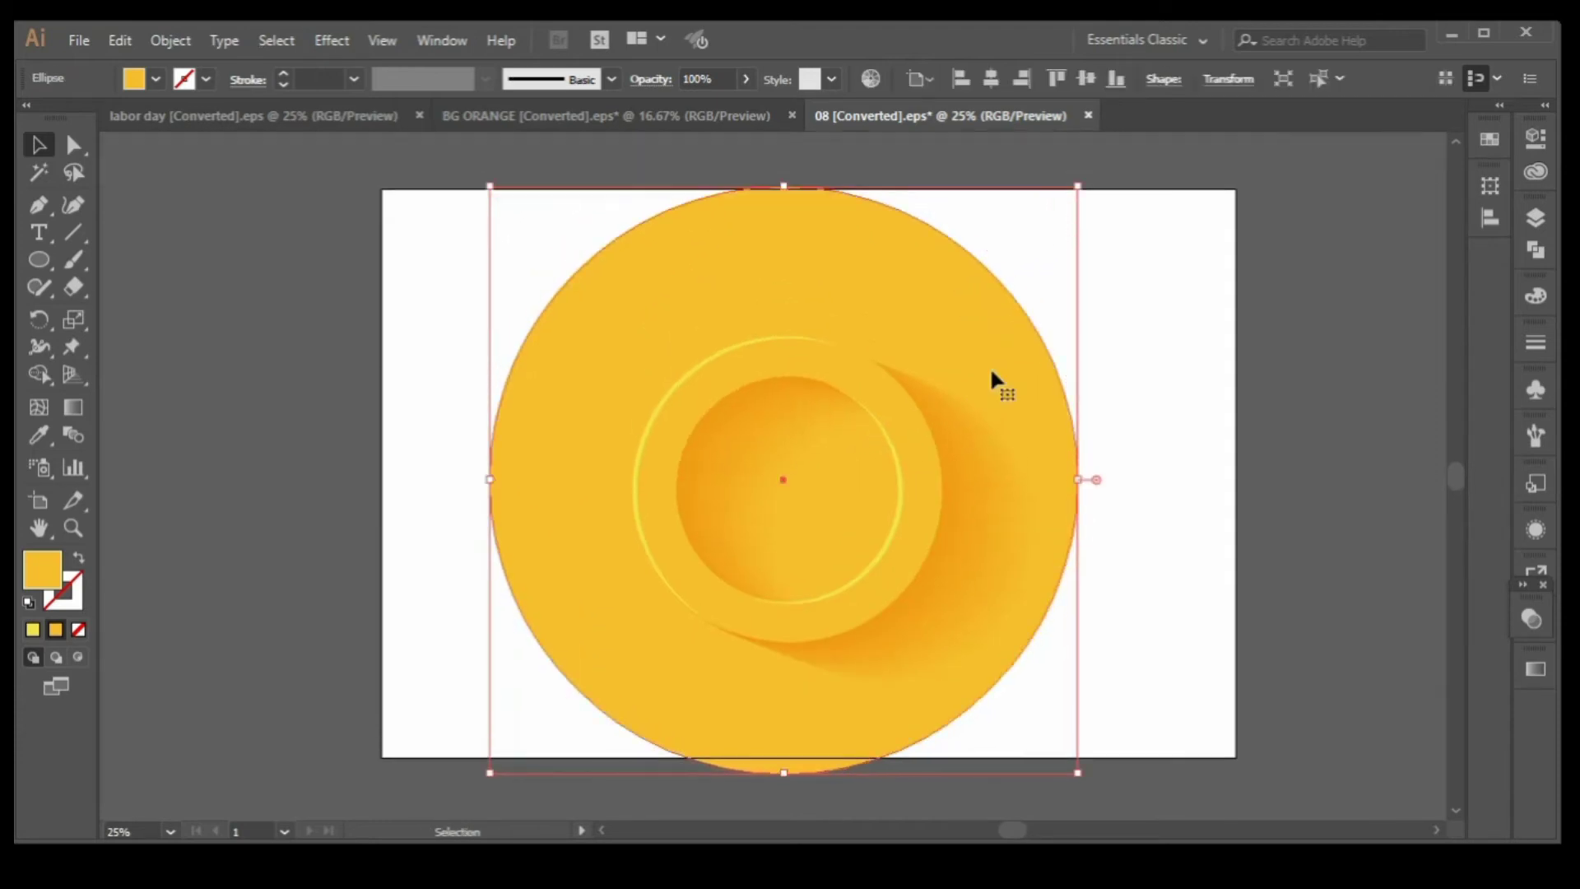
left_click(1177, 380)
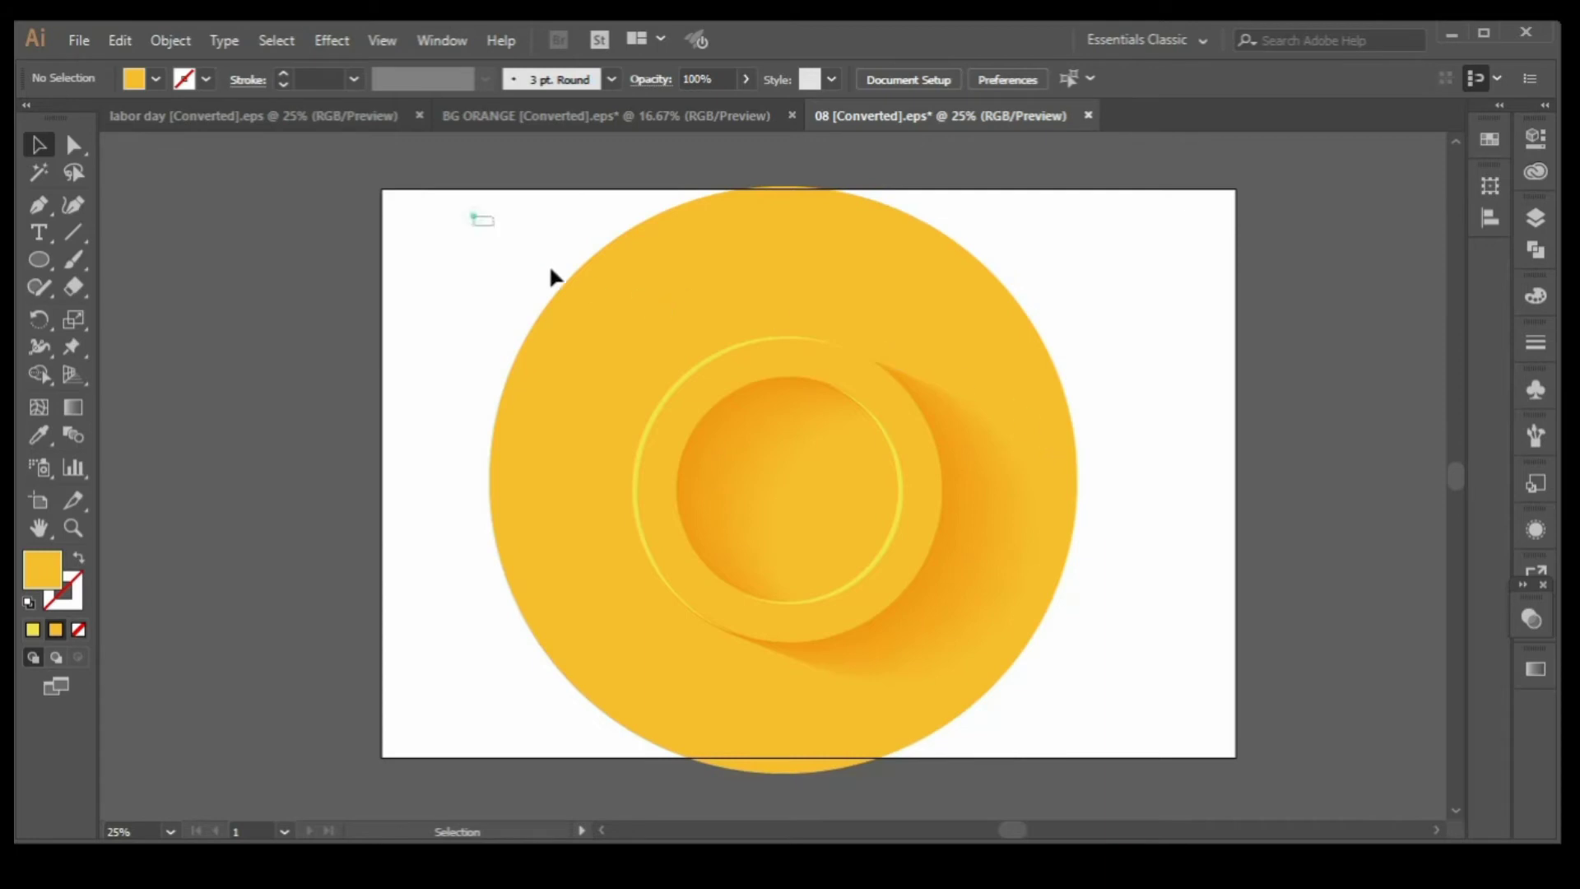
left_click_drag(475, 217, 931, 647)
left_click(1144, 551)
Shrink the big yellow circle to about 1592 px and nudge it down and right.
left_click(1029, 362)
left_click_drag(1074, 188, 998, 289)
left_click_drag(488, 775, 589, 672)
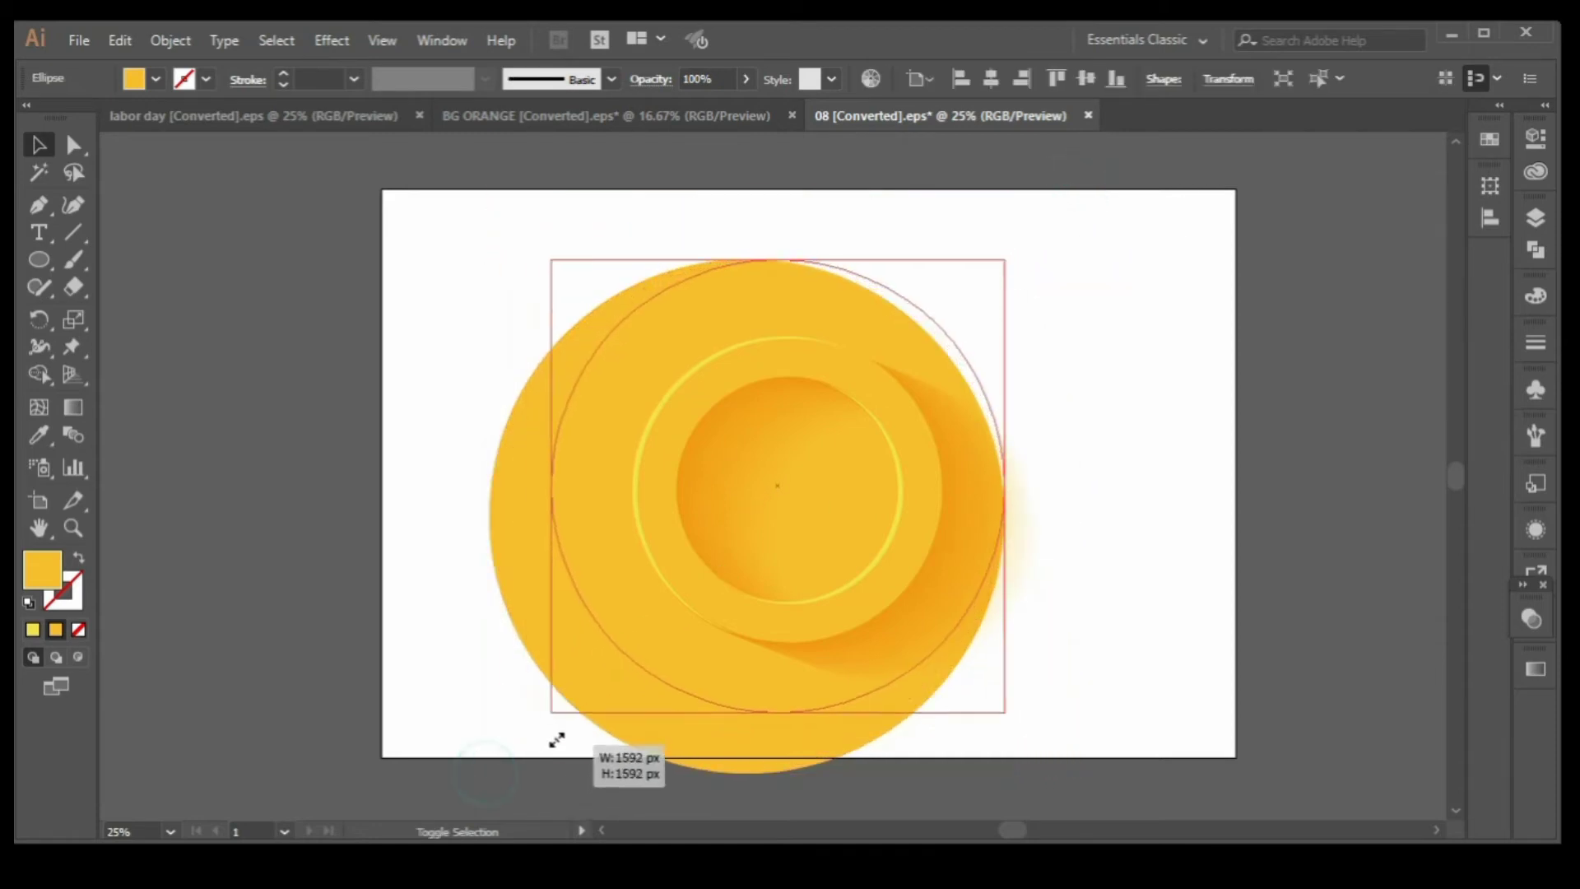
left_click(1147, 474)
left_click_drag(902, 320, 909, 337)
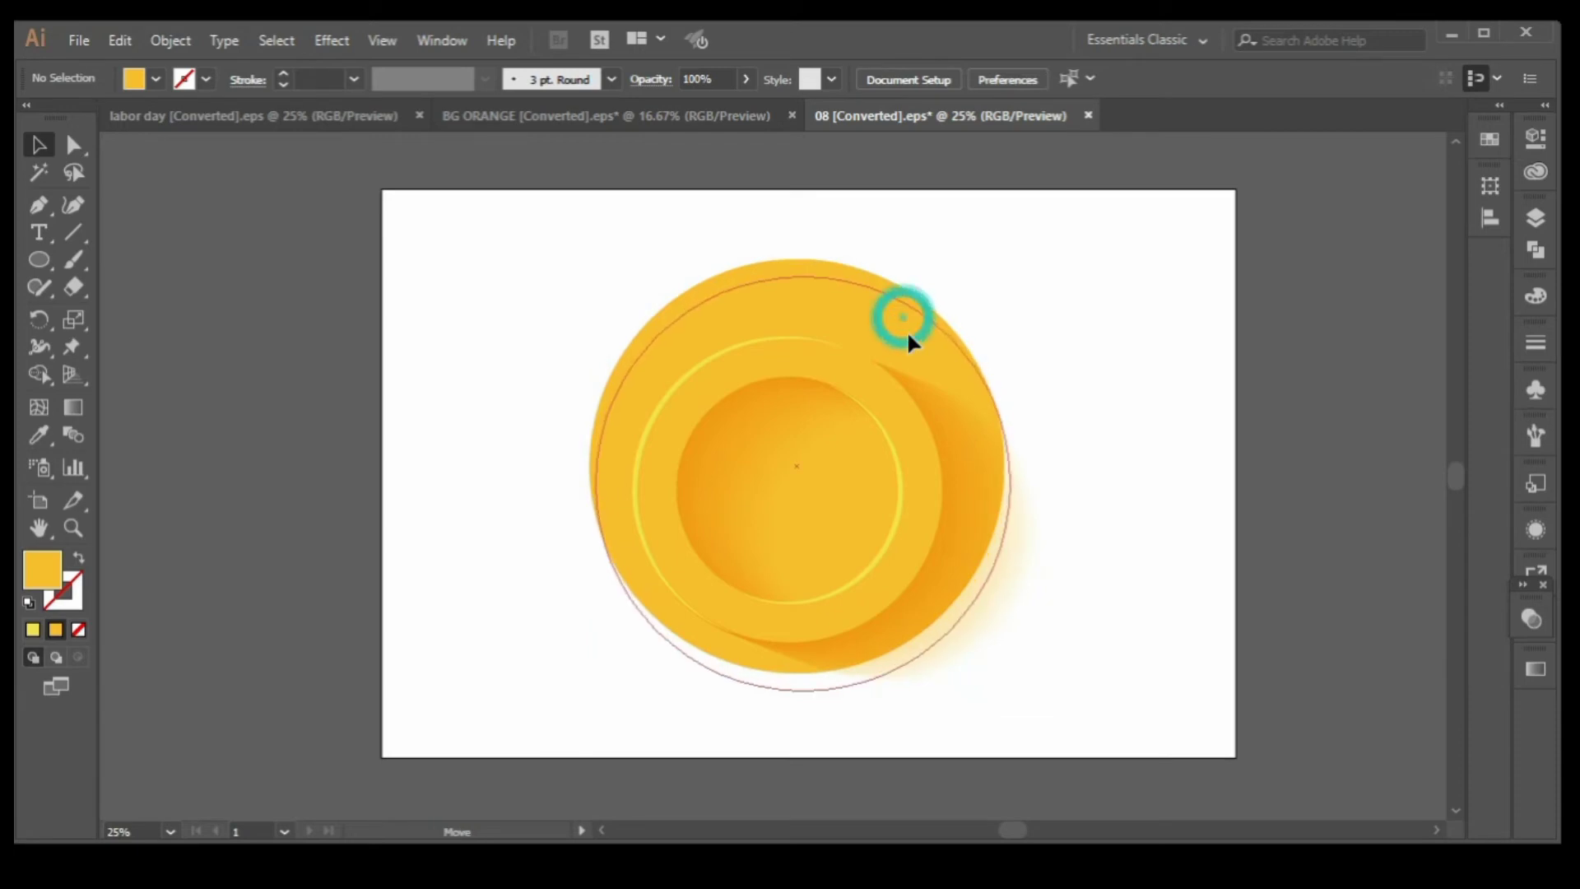
left_click(1217, 360)
Copy the ring blend, send it to back, enlarge it to 1952 × 1661 px behind the circle.
left_click_drag(957, 463, 1181, 442)
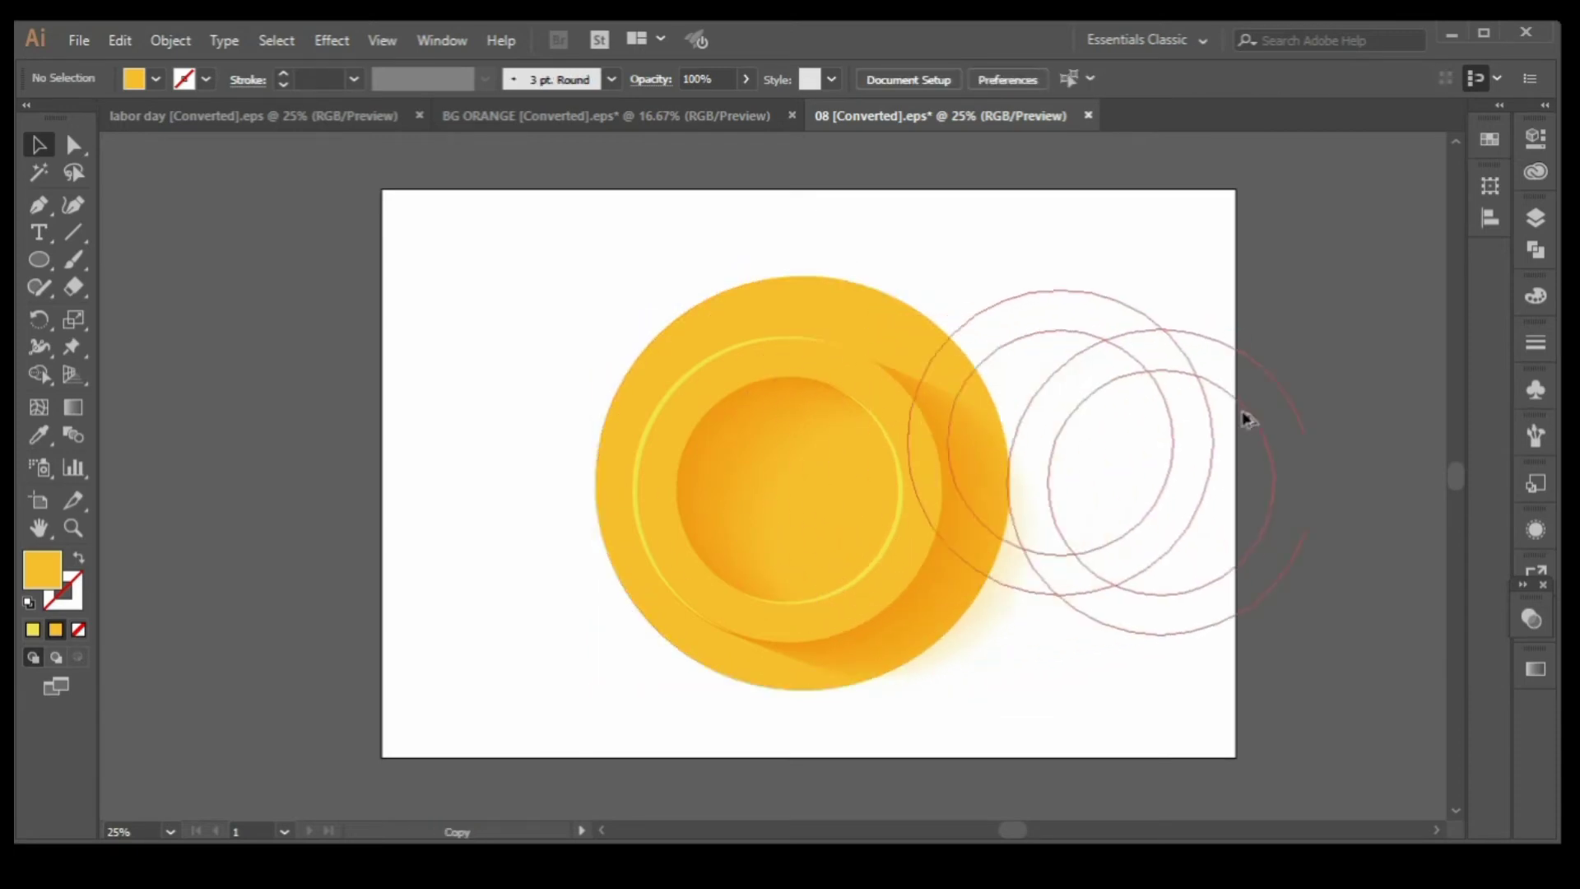
right_click(1022, 223)
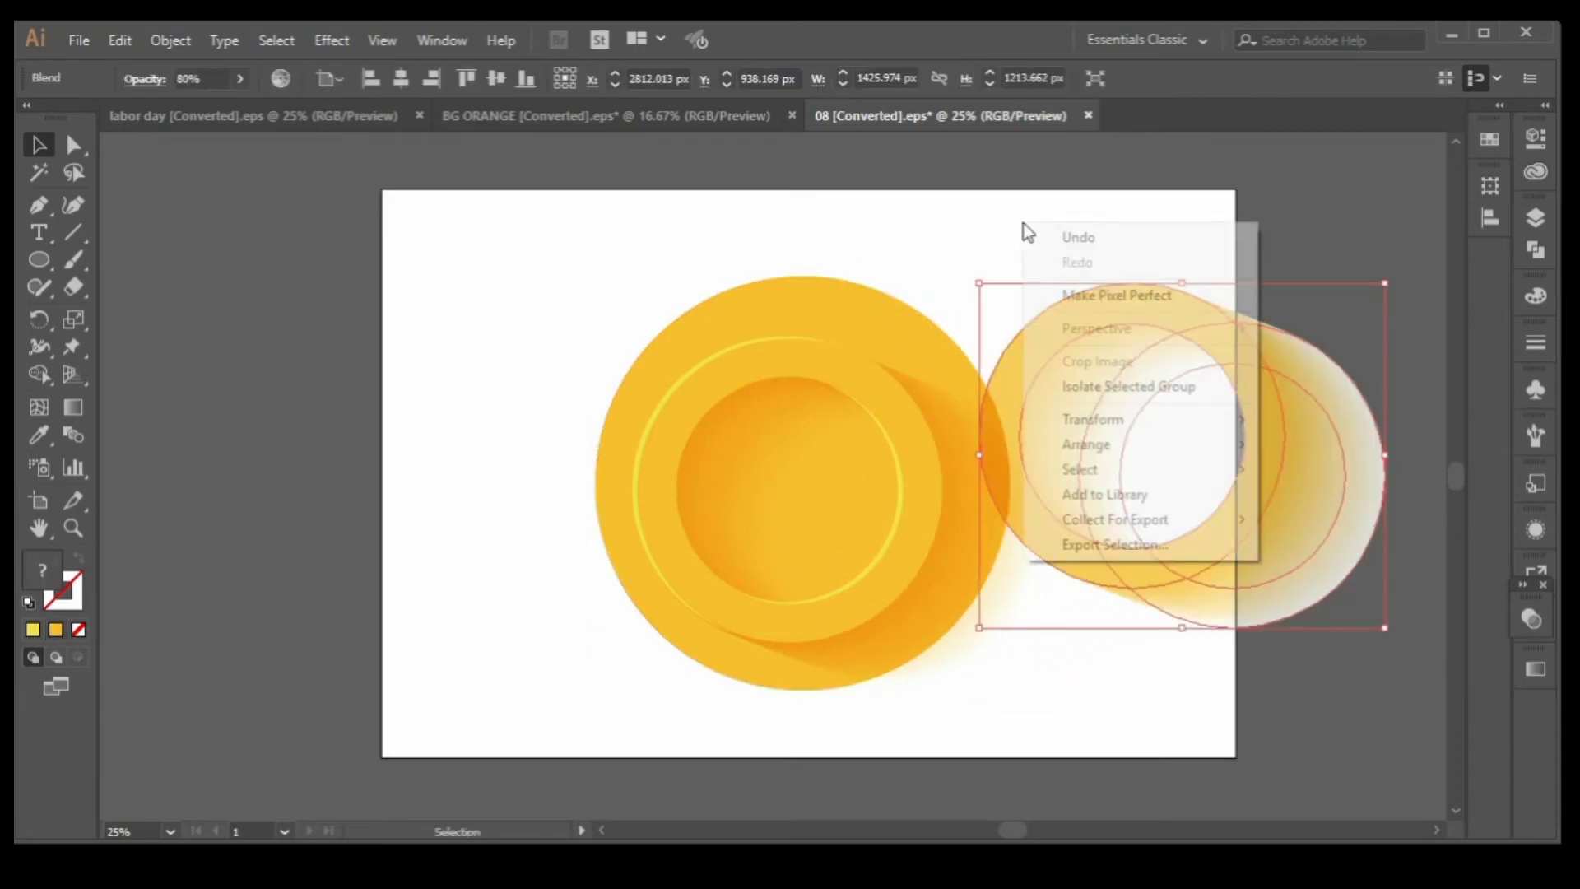
left_click(1390, 530)
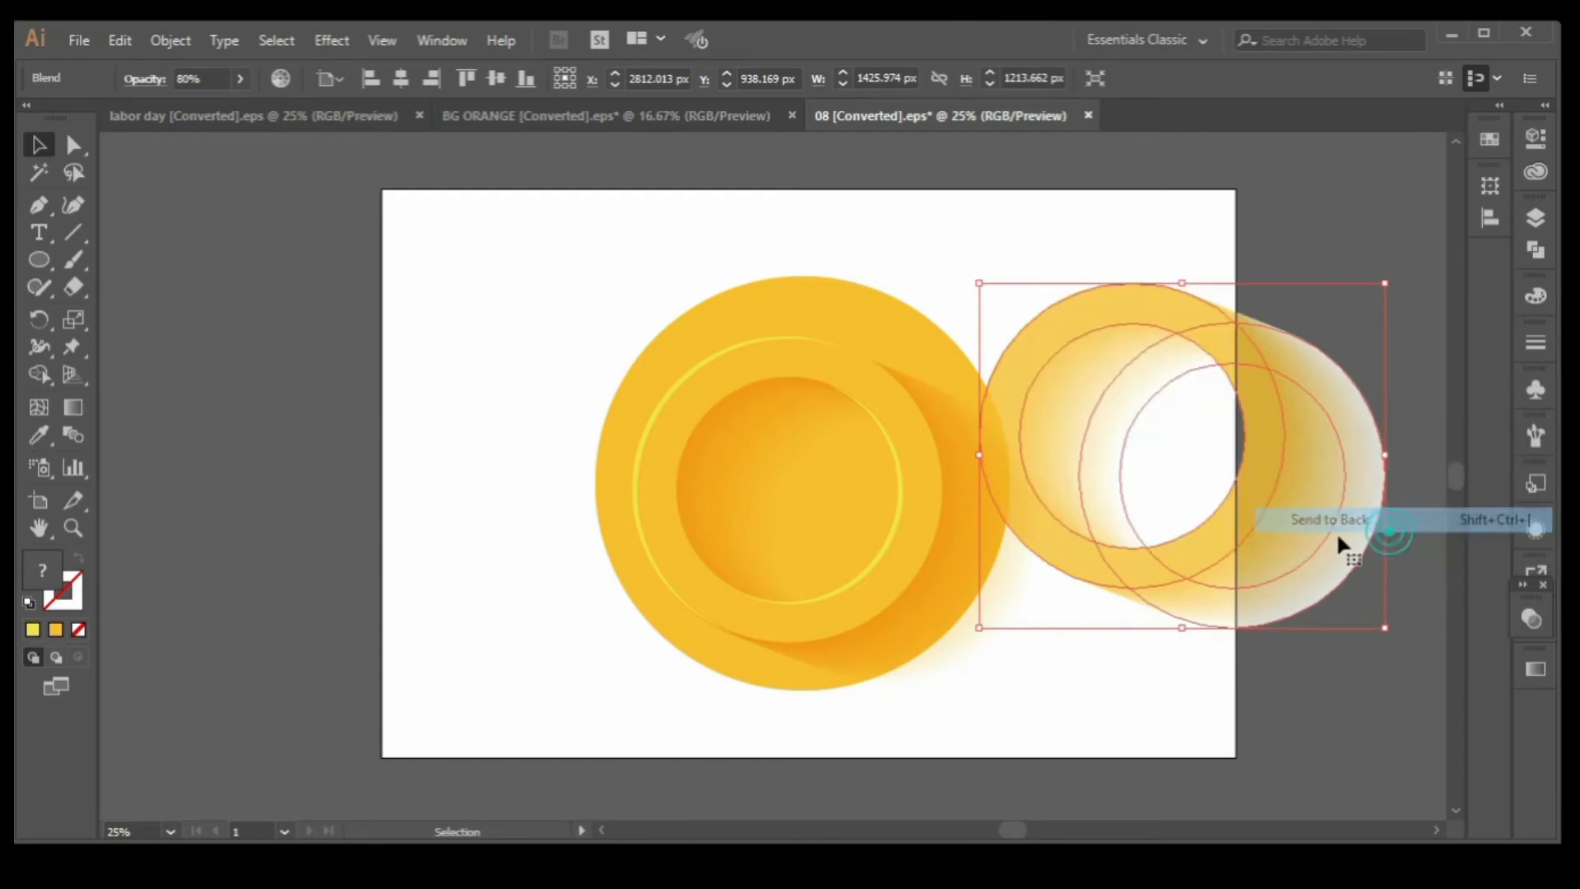
left_click_drag(980, 630, 829, 756)
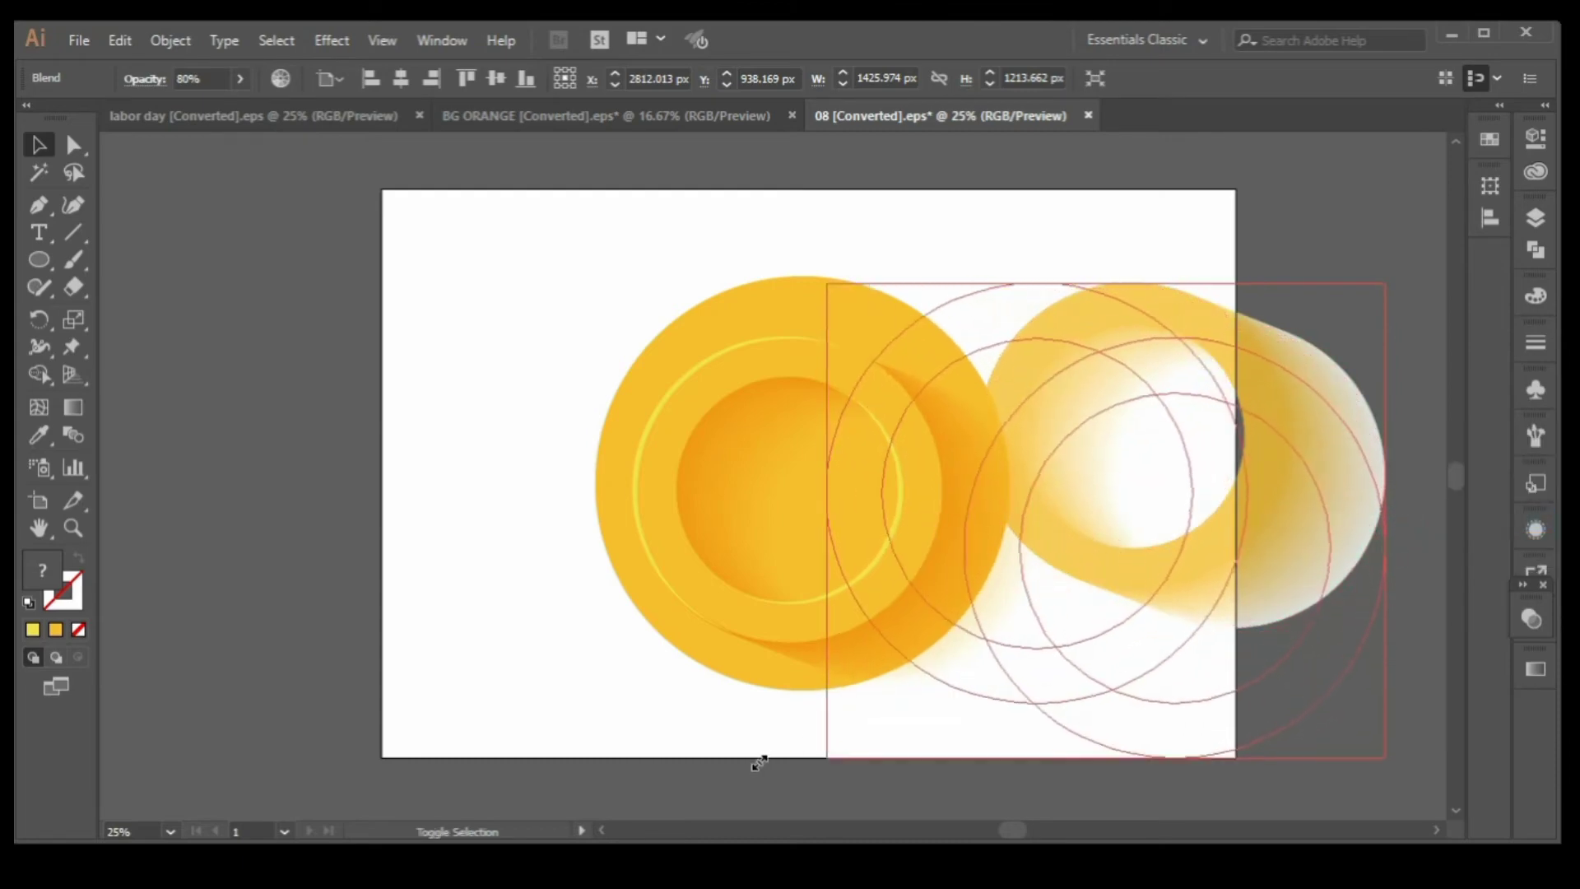
left_click_drag(1029, 495, 805, 492)
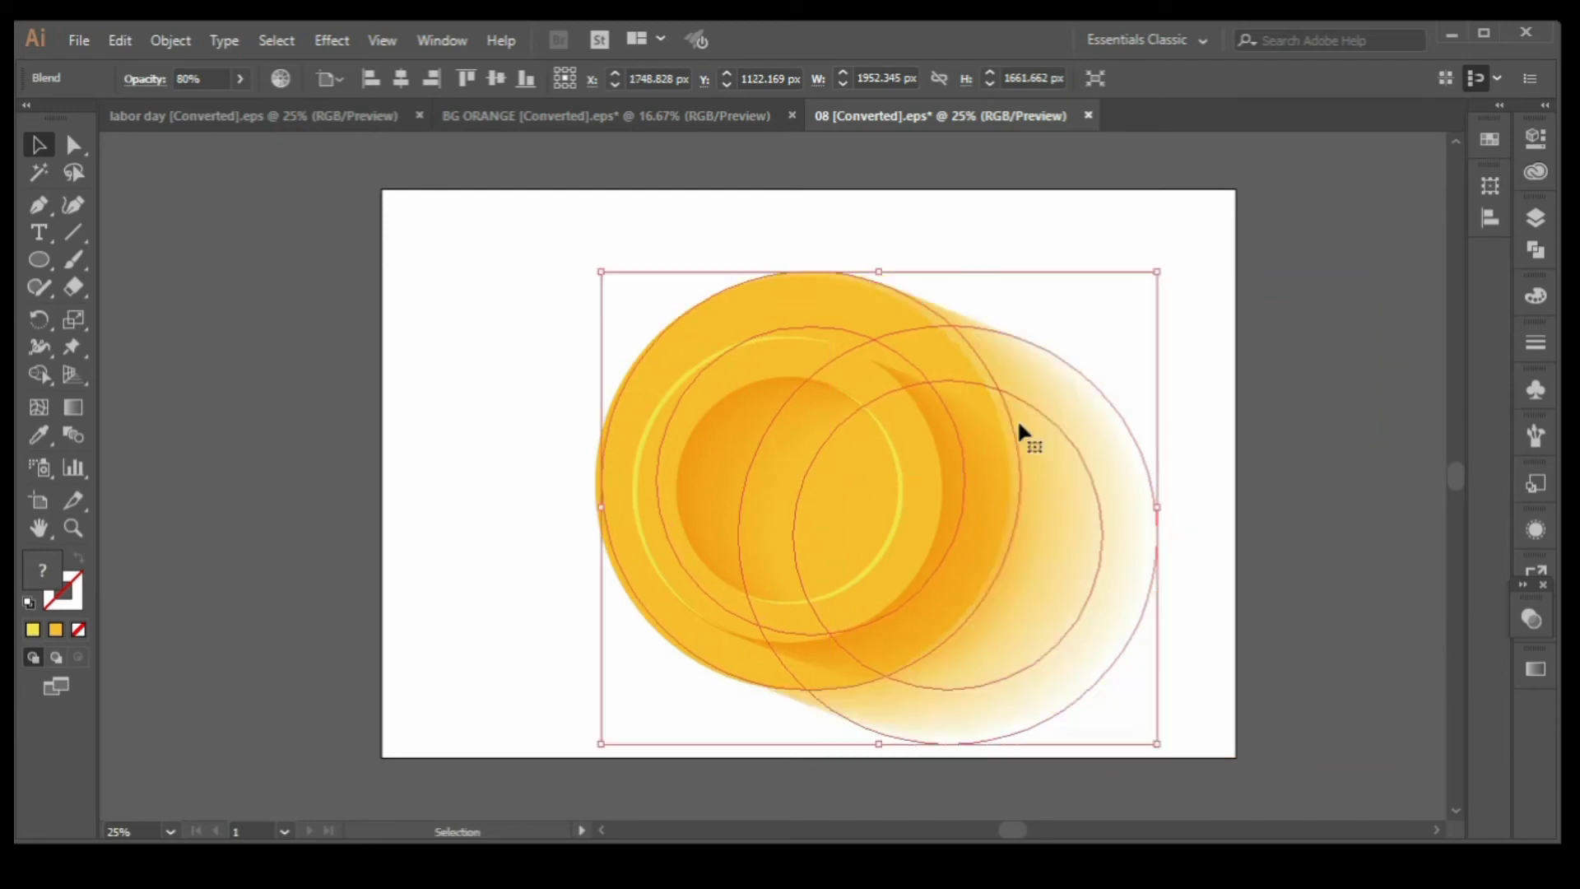
left_click(1113, 265)
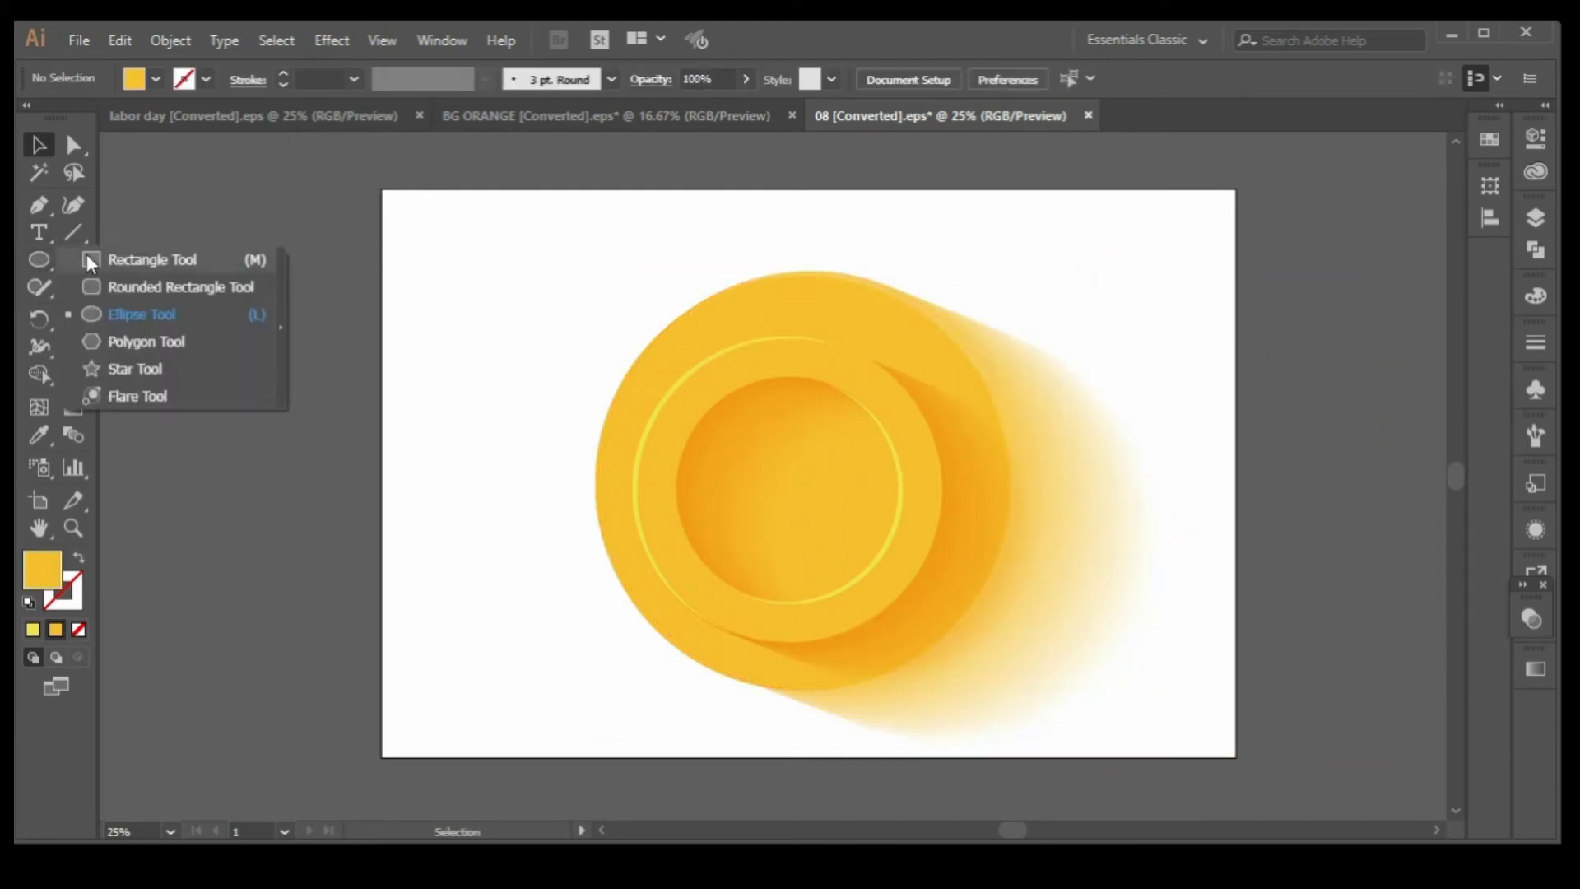
Draw a 3000 × 1996 px rectangle covering the artboard and send it to back.
left_click_drag(33, 260, 90, 257)
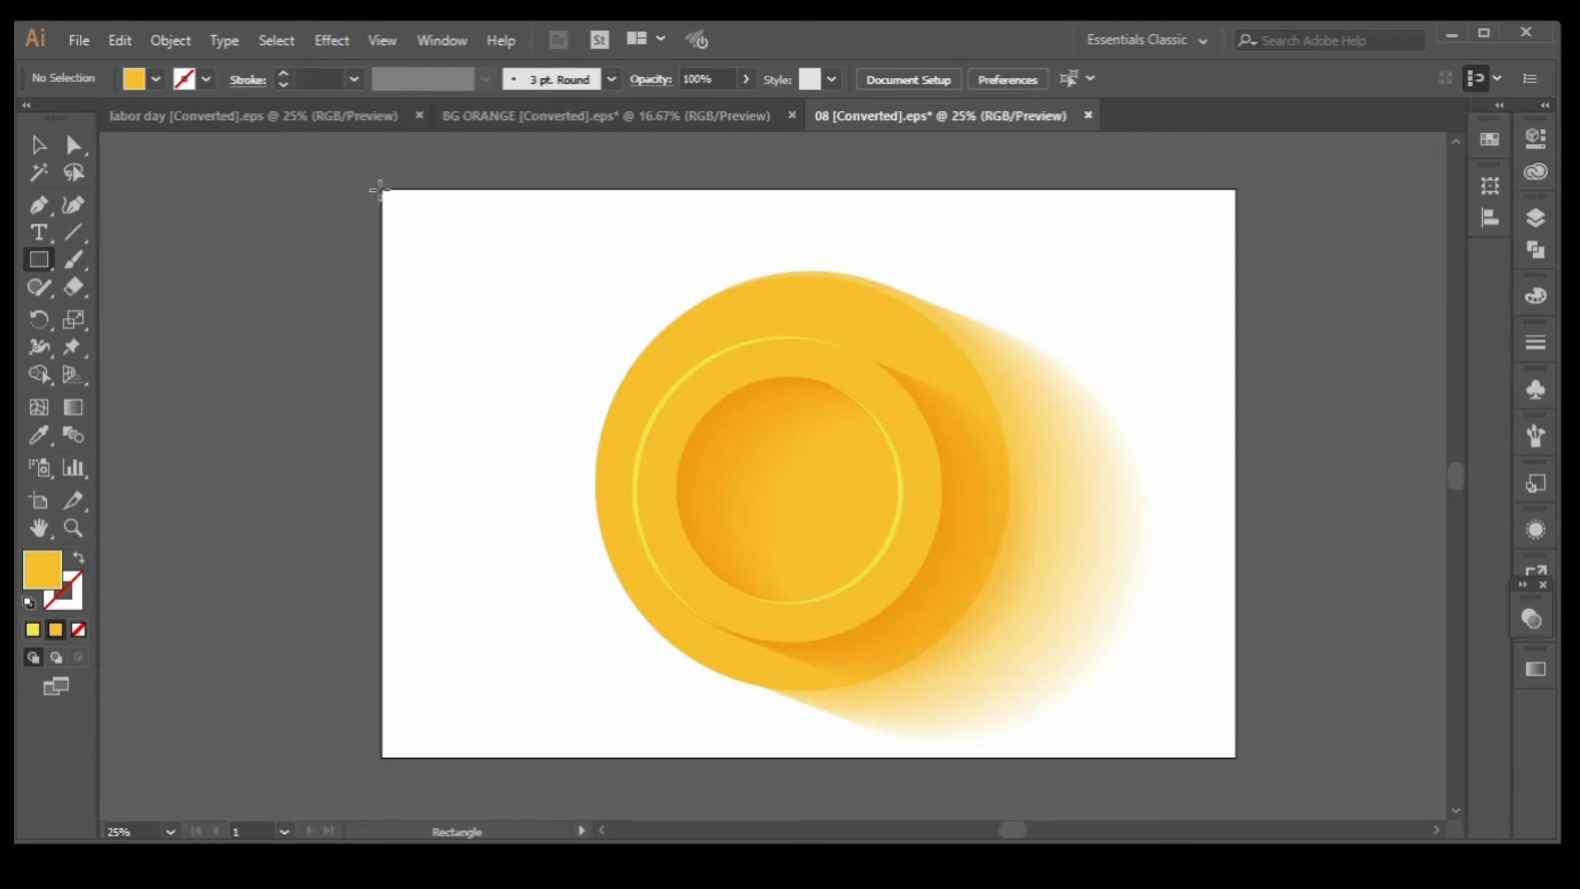
left_click_drag(381, 189, 1231, 756)
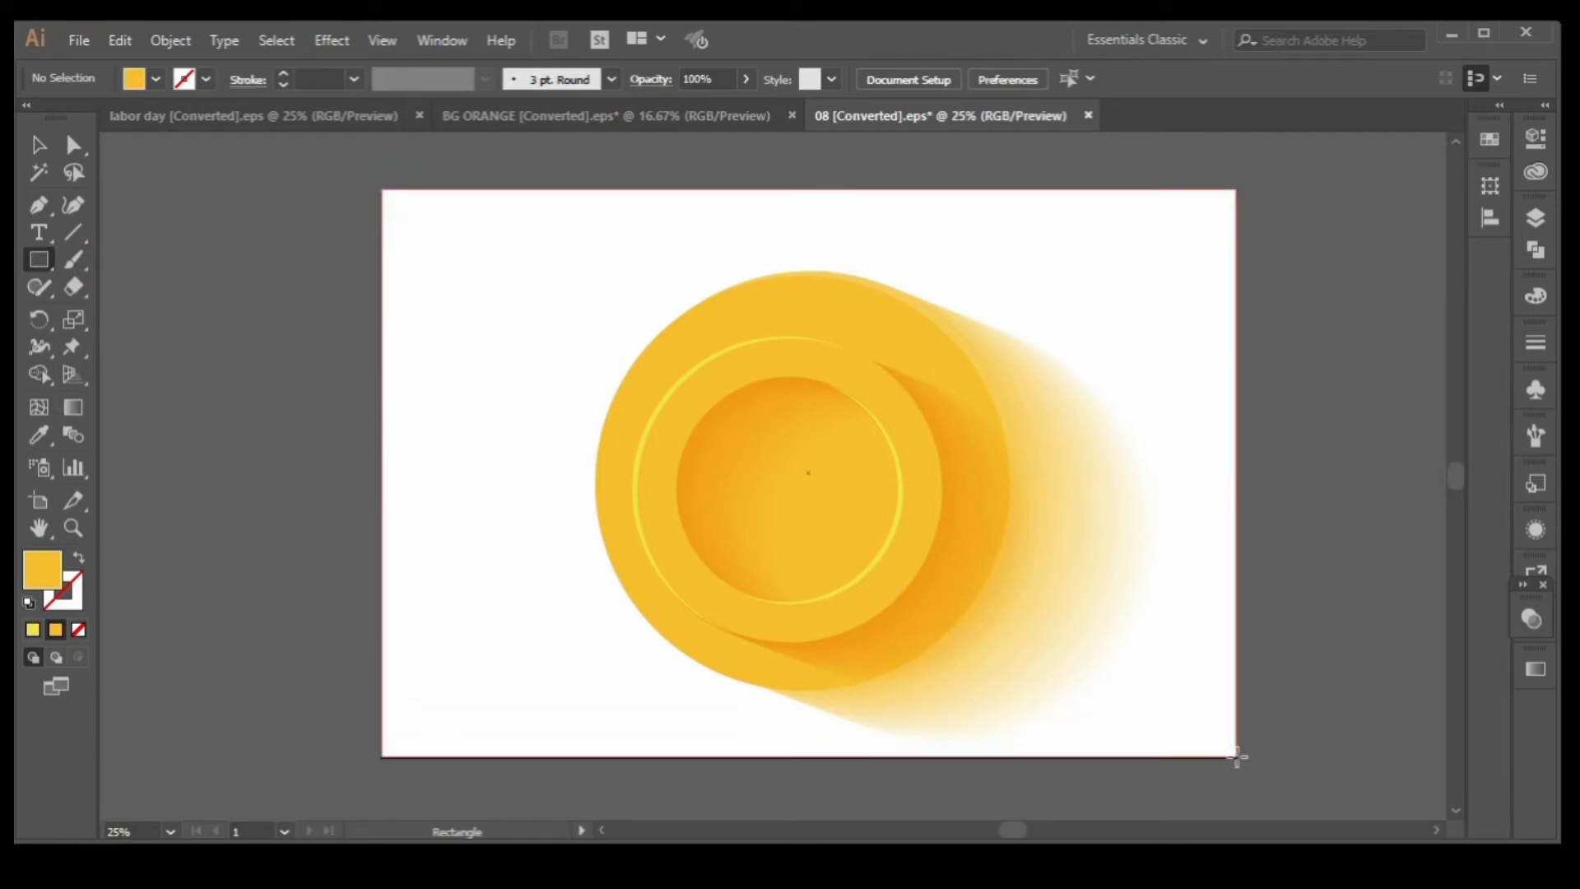
left_click_drag(1230, 755, 1236, 756)
left_click(38, 145)
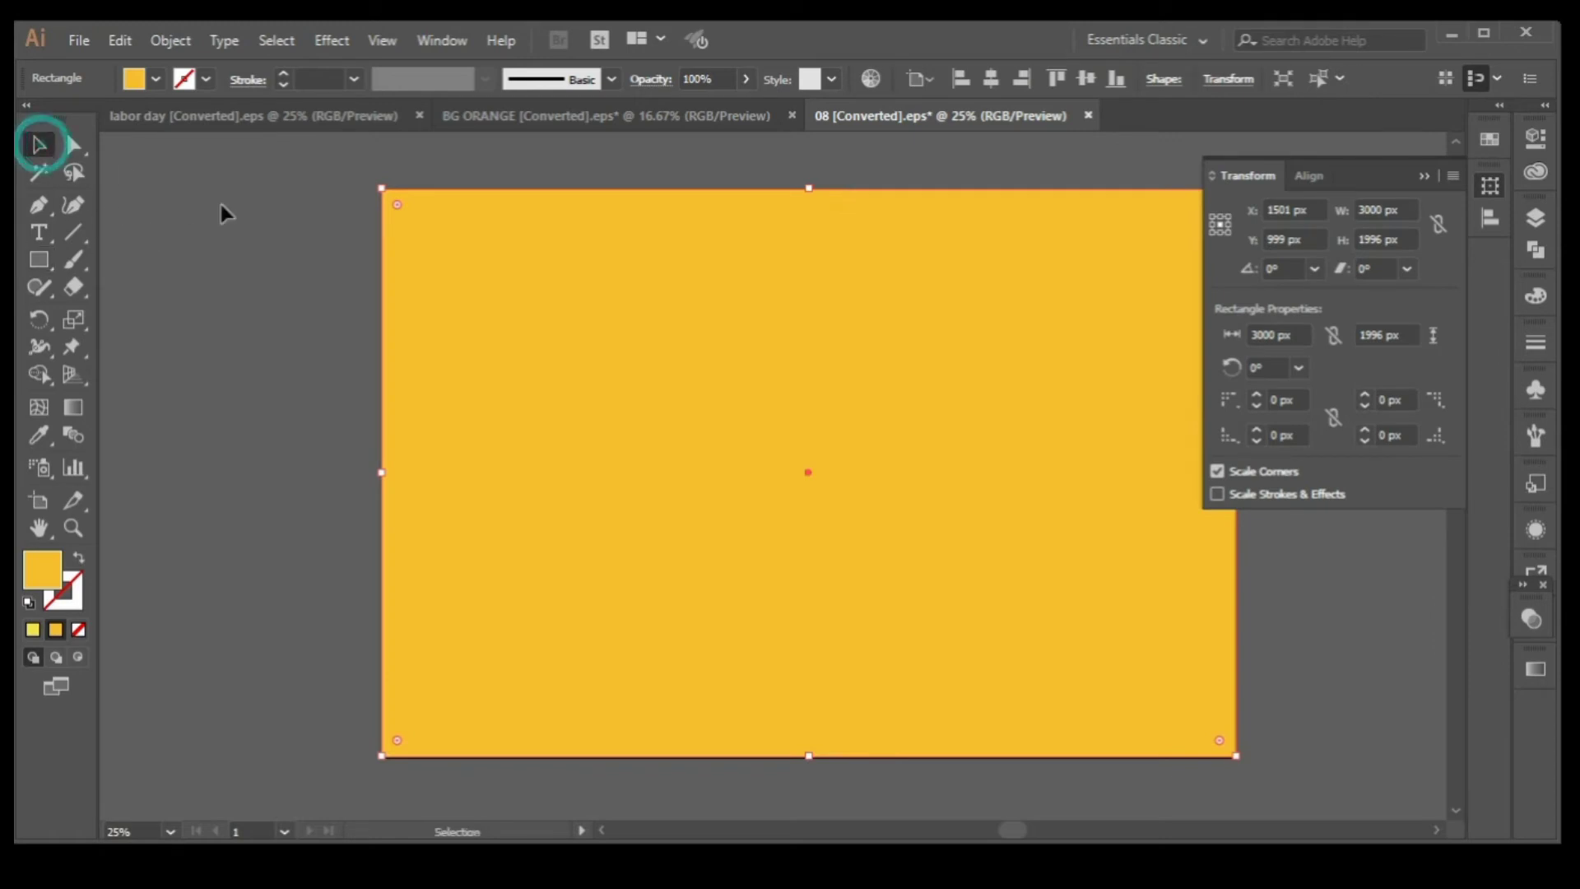
right_click(223, 210)
left_click(642, 636)
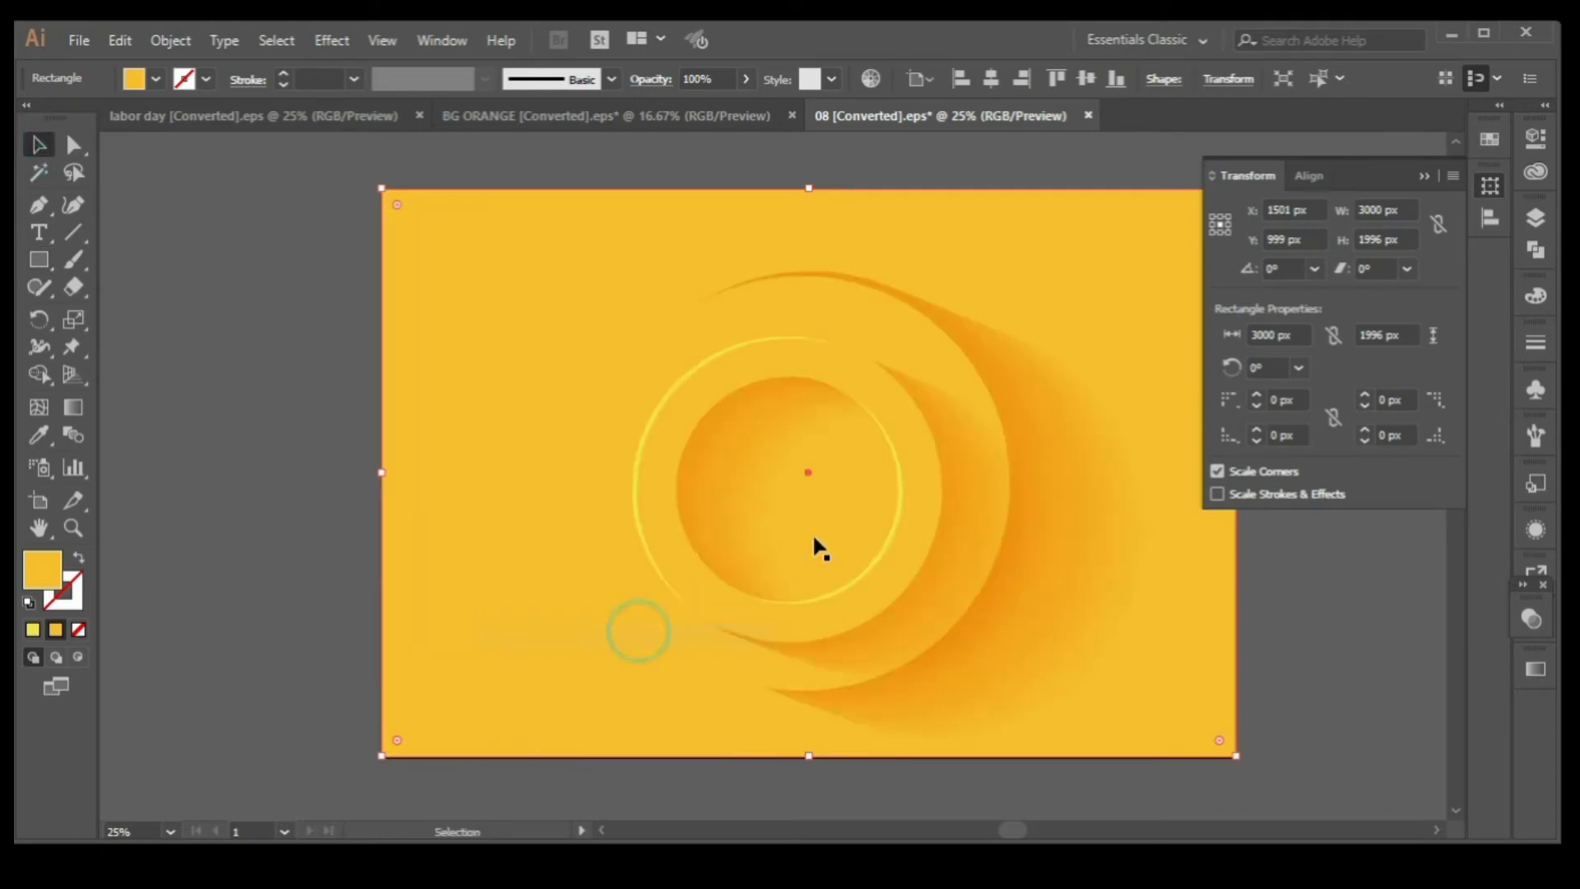
left_click(1432, 176)
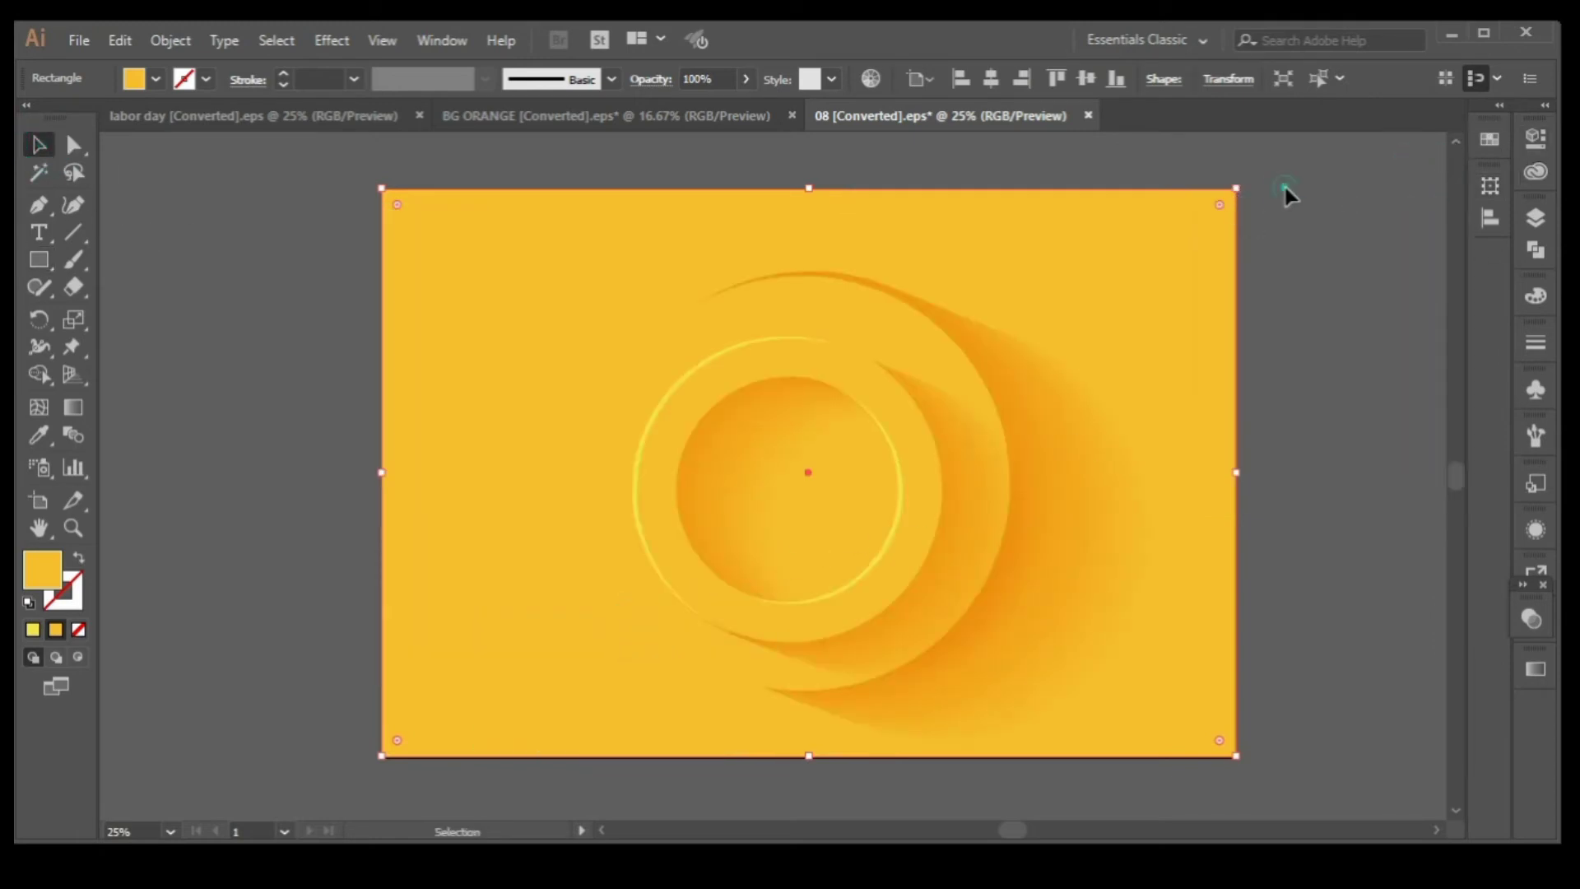
left_click(1272, 218)
Select the ring blend artwork over the new background.
scroll(1265, 239, "down", 2)
left_click(1060, 339)
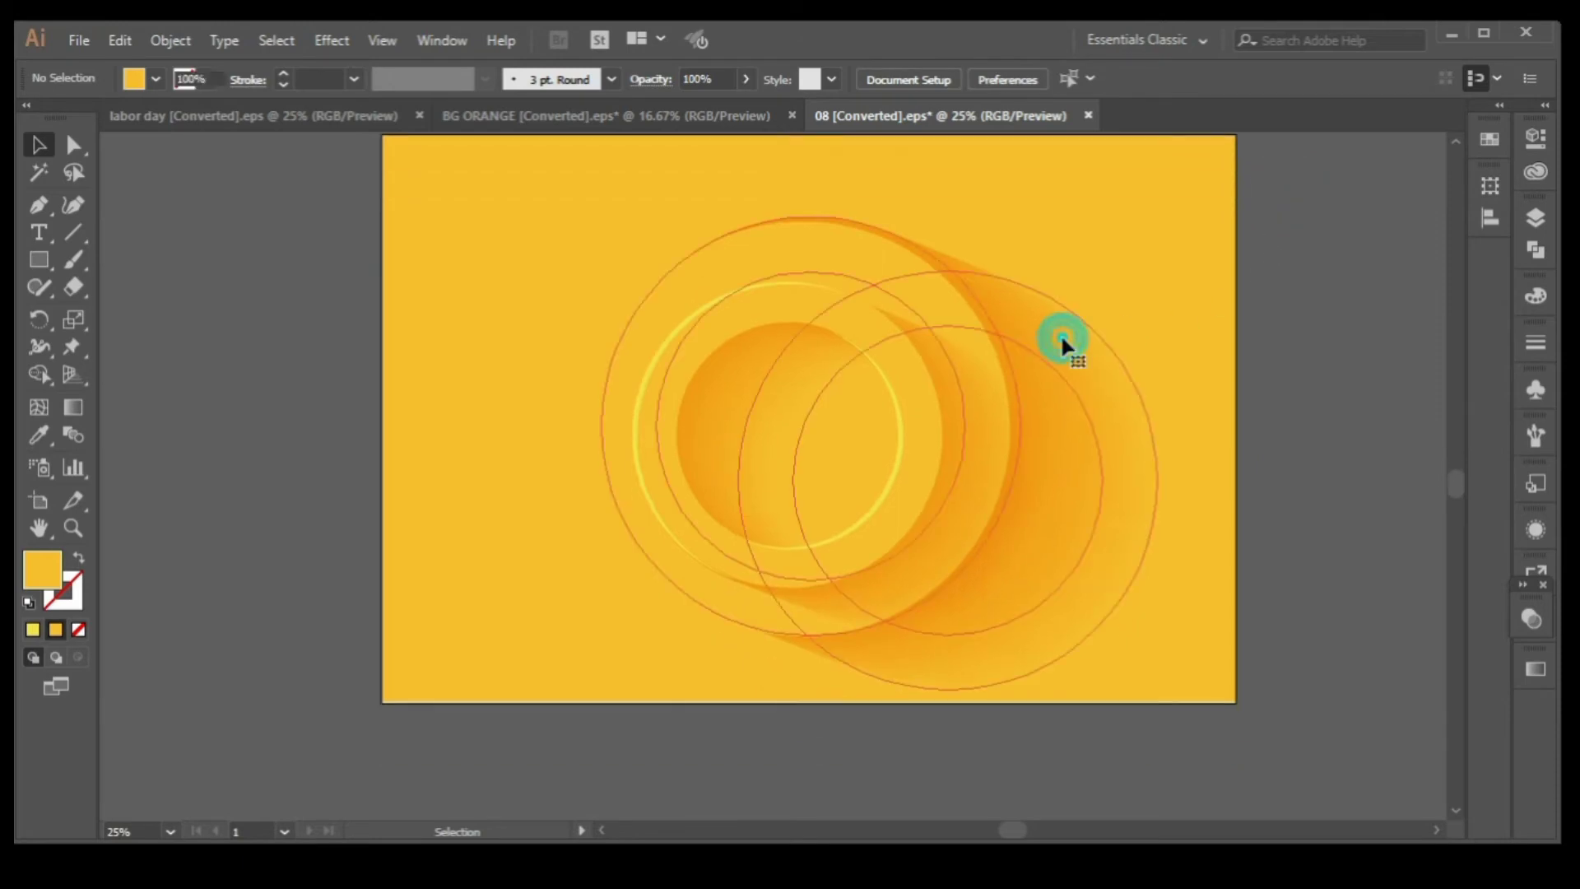
left_click(1261, 272)
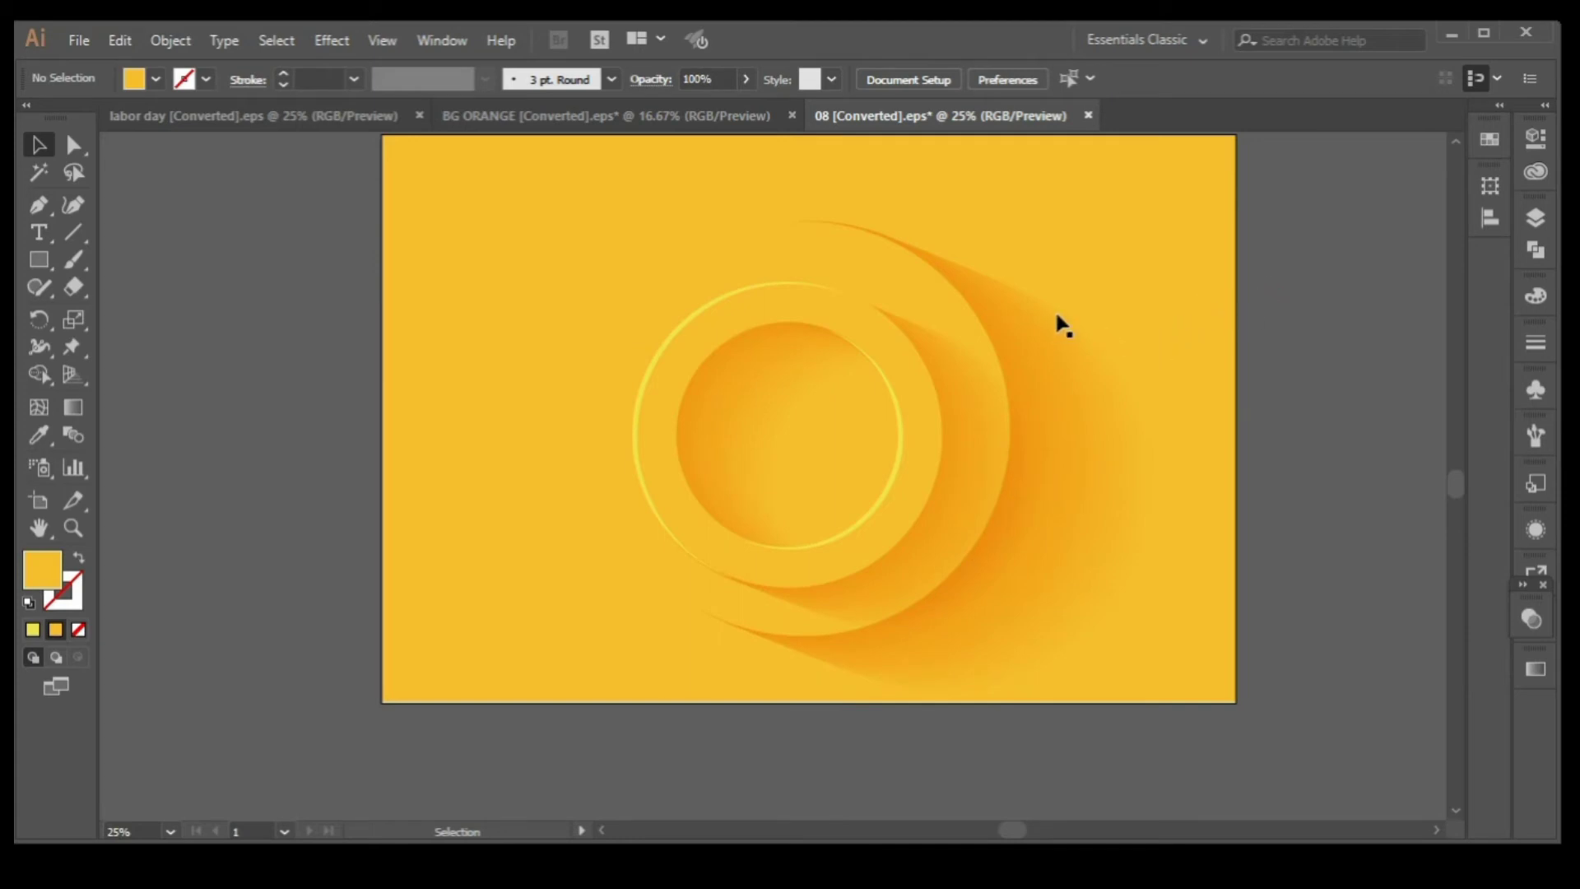
scroll(1070, 330, "up", 1)
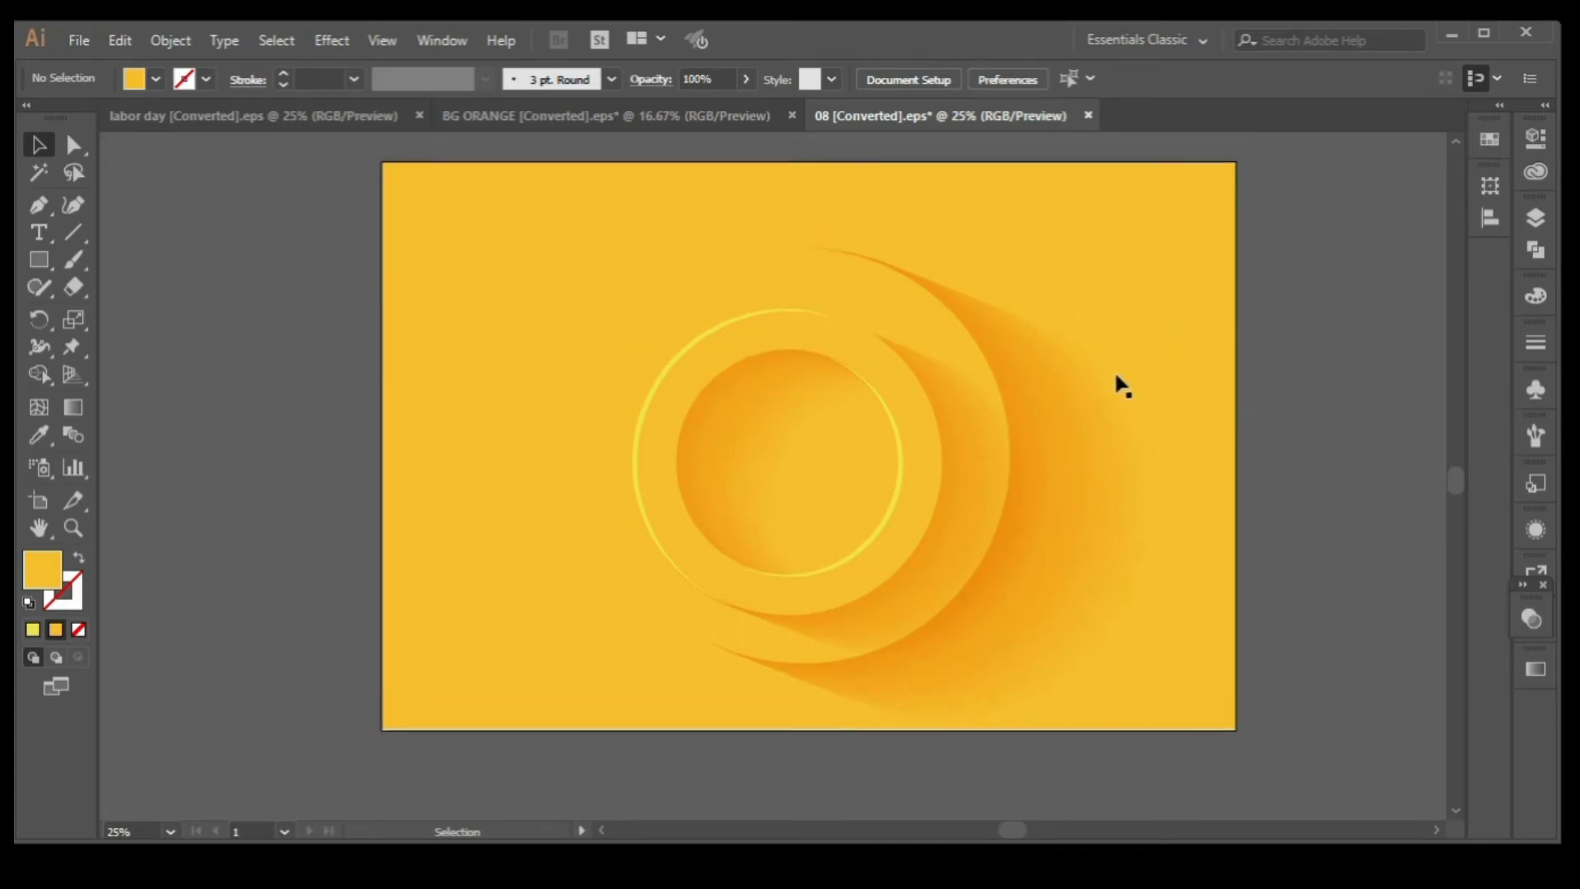
left_click(1003, 425)
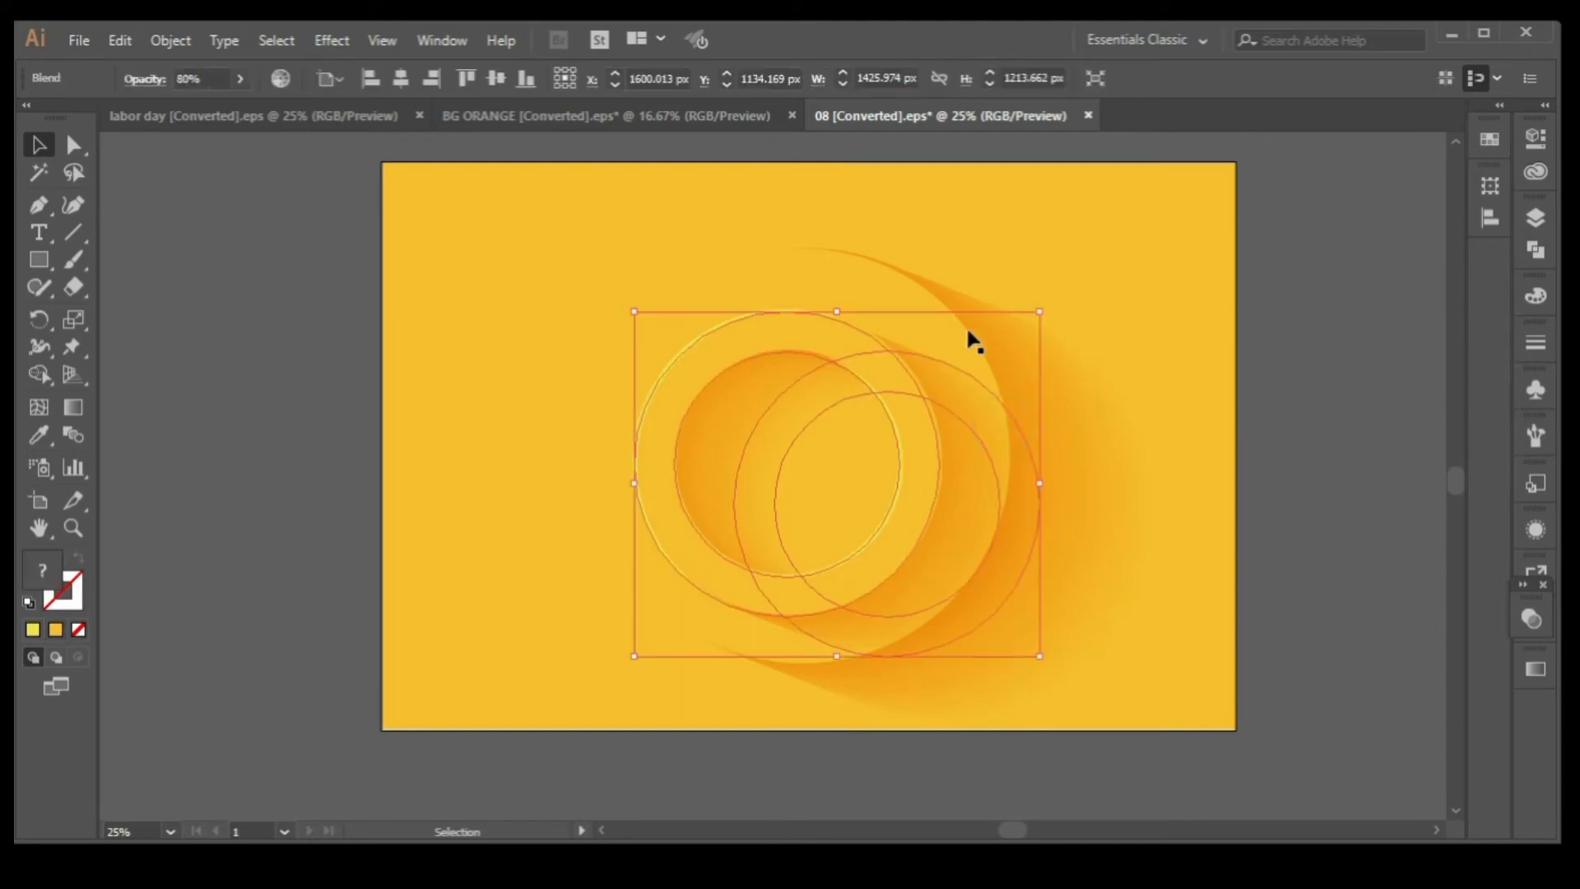
Select the ring's outer circles, copy them up-left, and shrink the copy to half size.
left_click(1251, 265)
left_click(900, 283)
left_click(1060, 363, "shift")
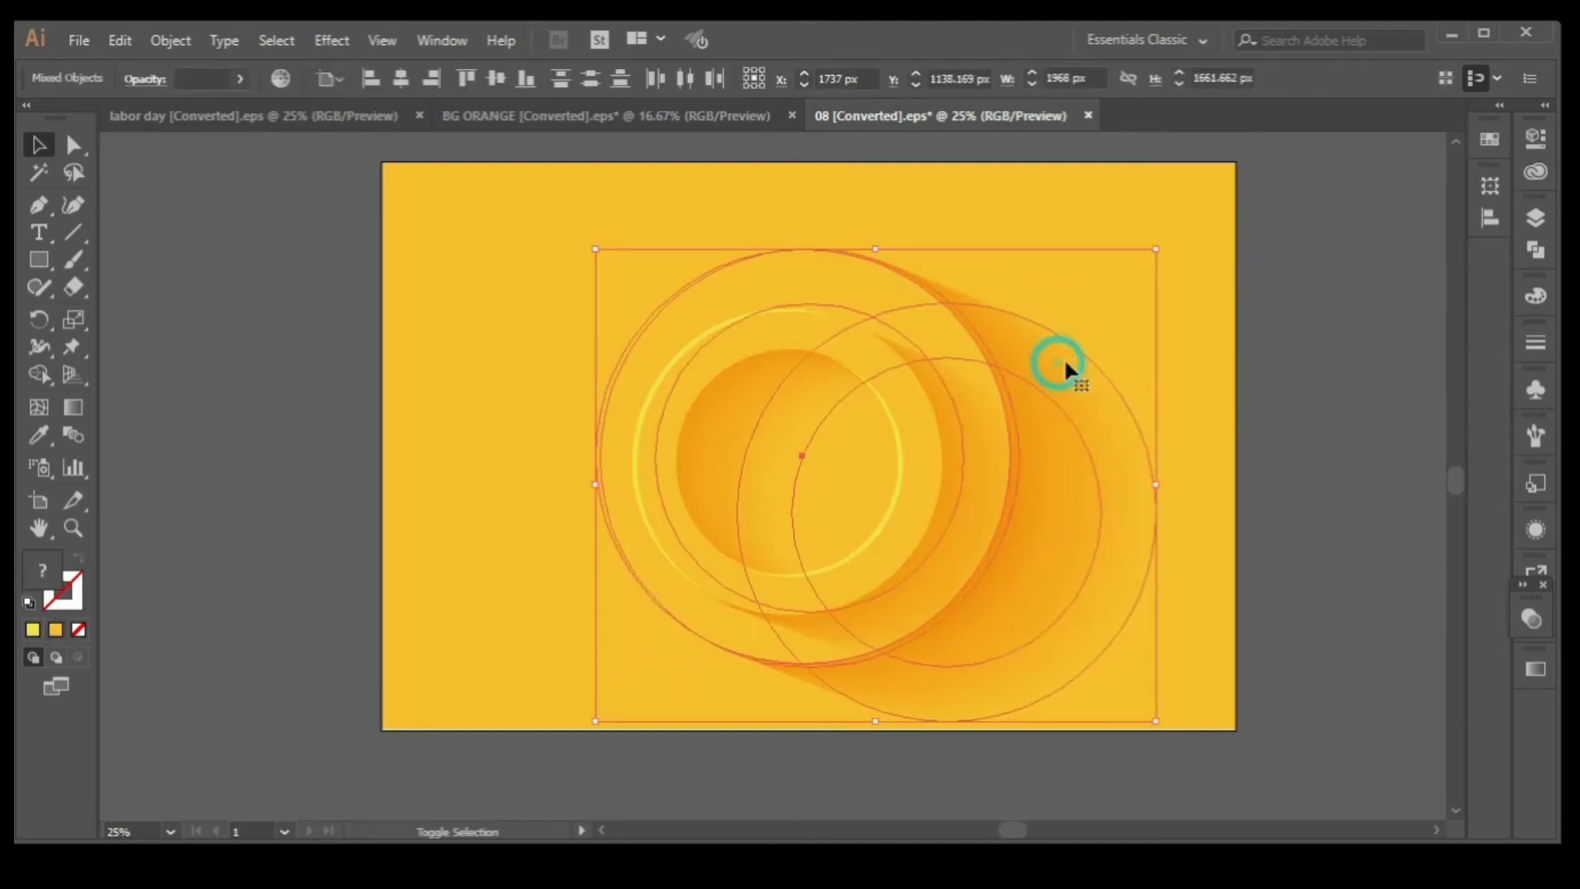
left_click_drag(1017, 364, 568, 229)
scroll(642, 229, "up", 3)
left_click_drag(693, 239, 429, 466)
left_click_drag(253, 535, 456, 329)
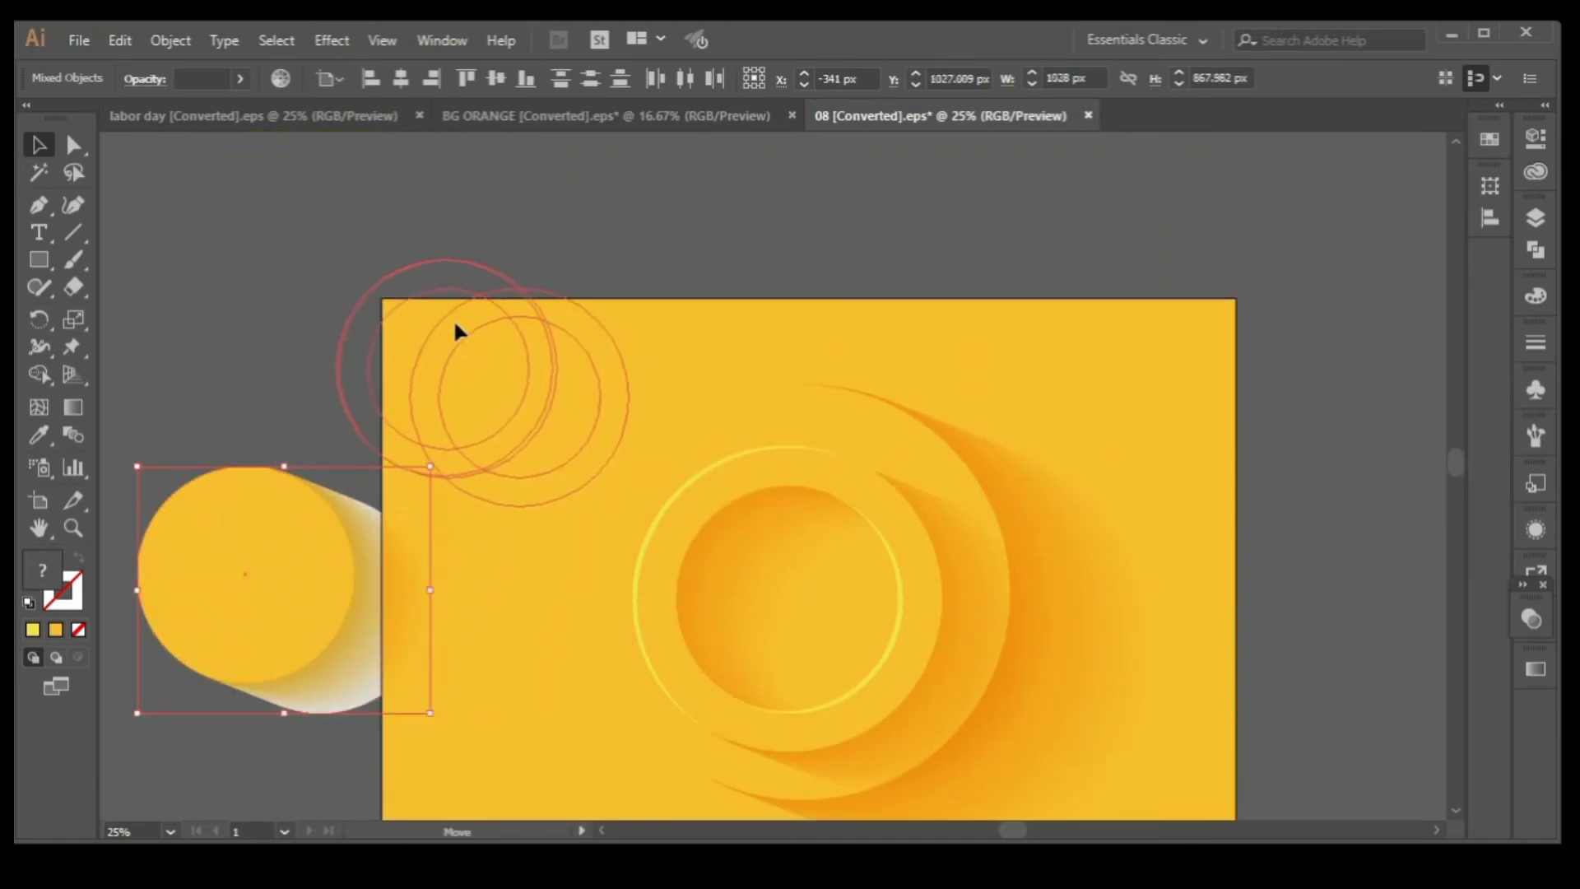
left_click(647, 214)
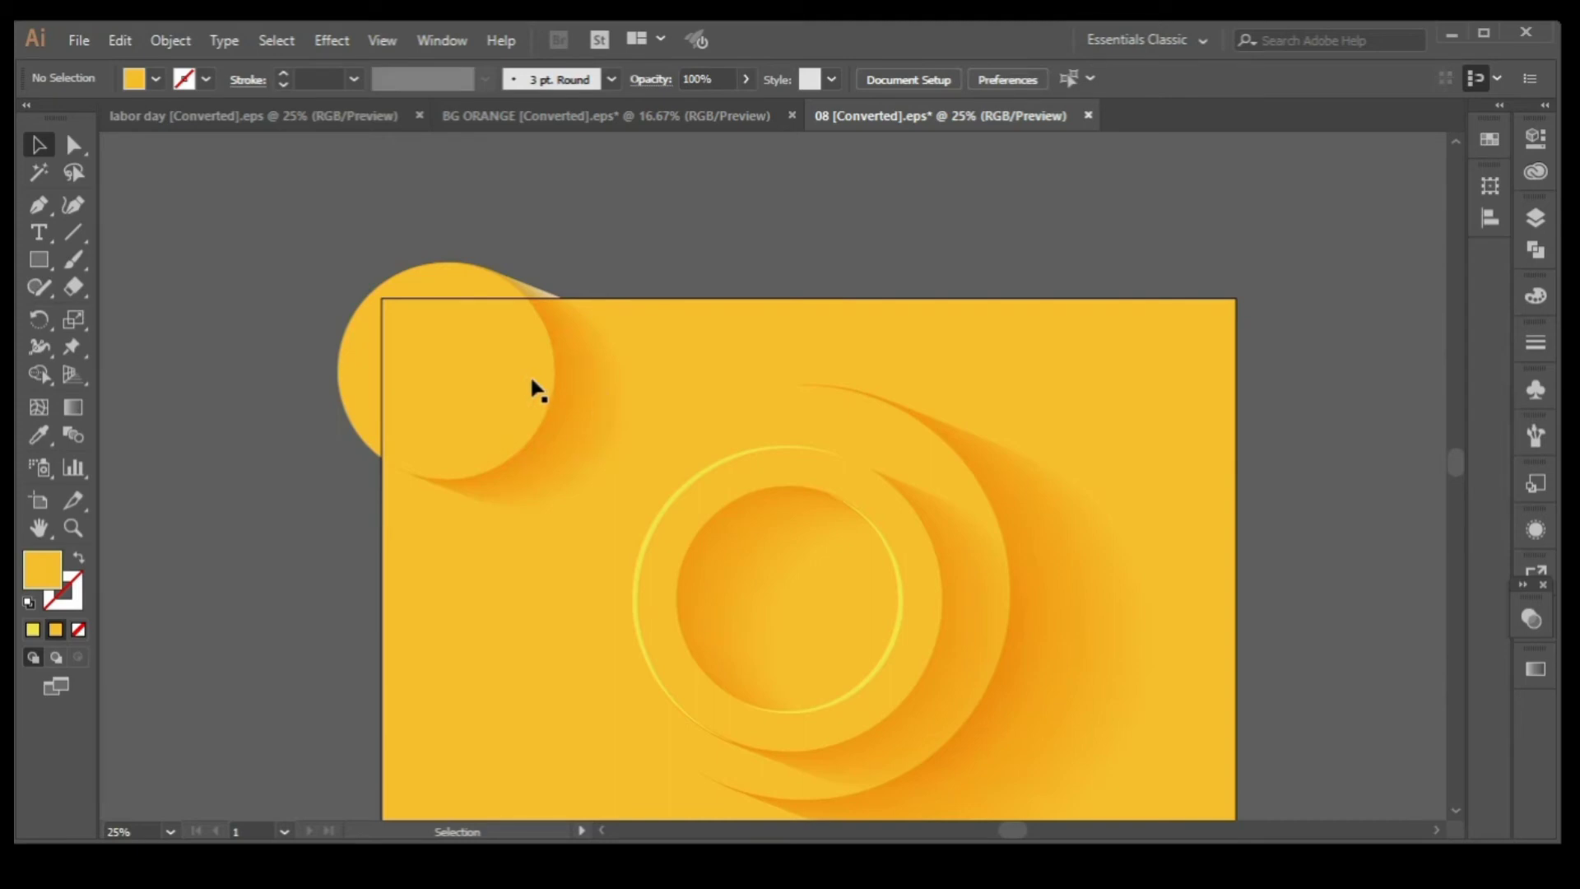
Settle the small circle copy over the artboard's top-left corner.
left_click_drag(588, 389, 541, 375)
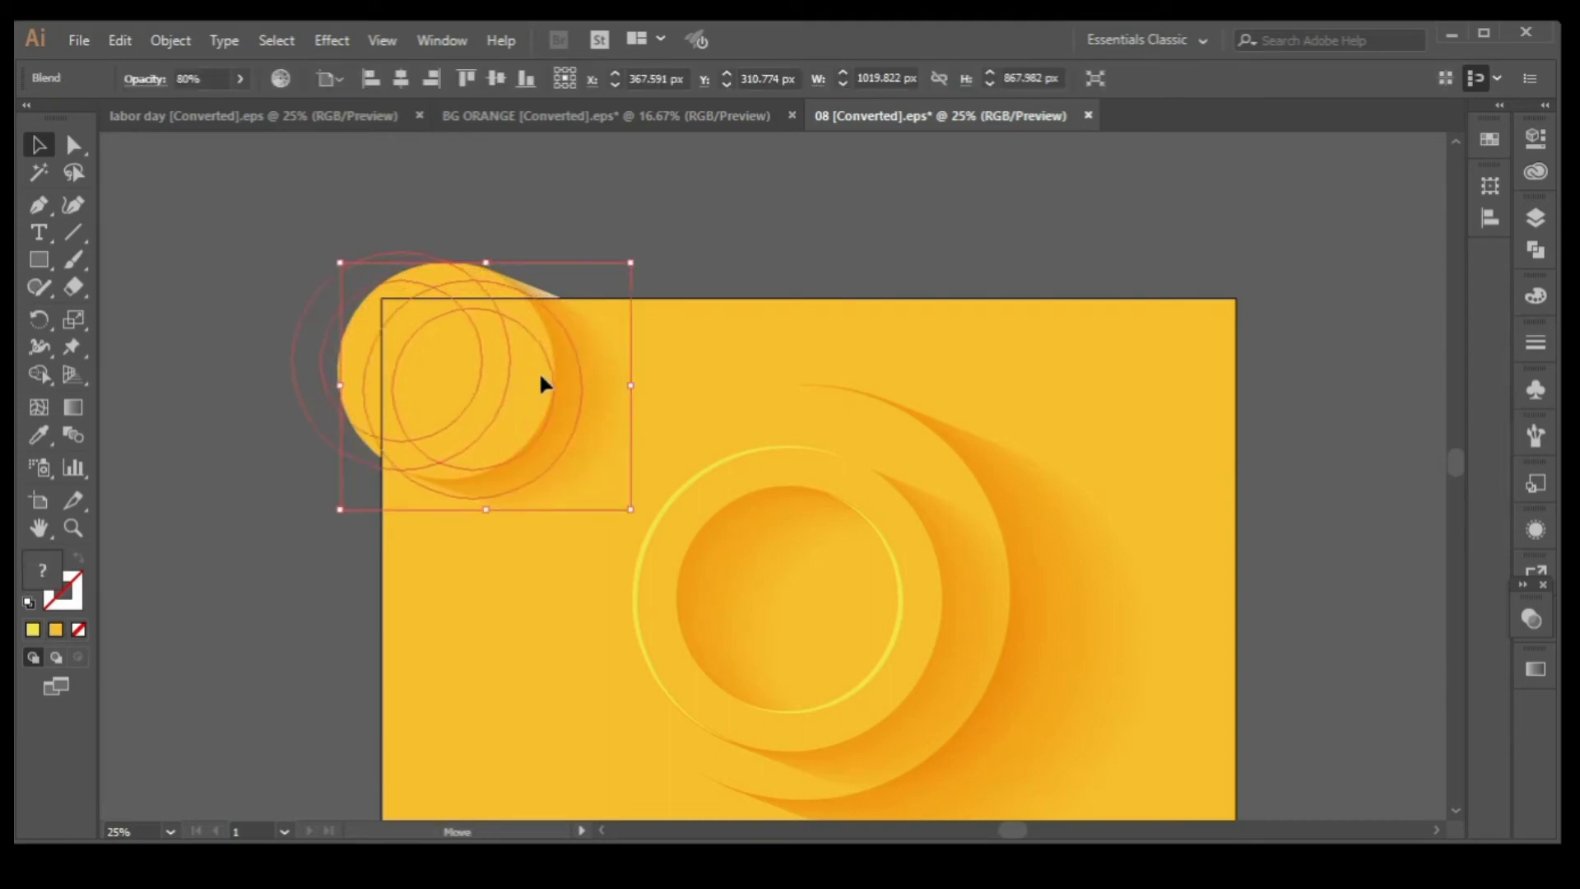
left_click_drag(539, 368, 538, 369)
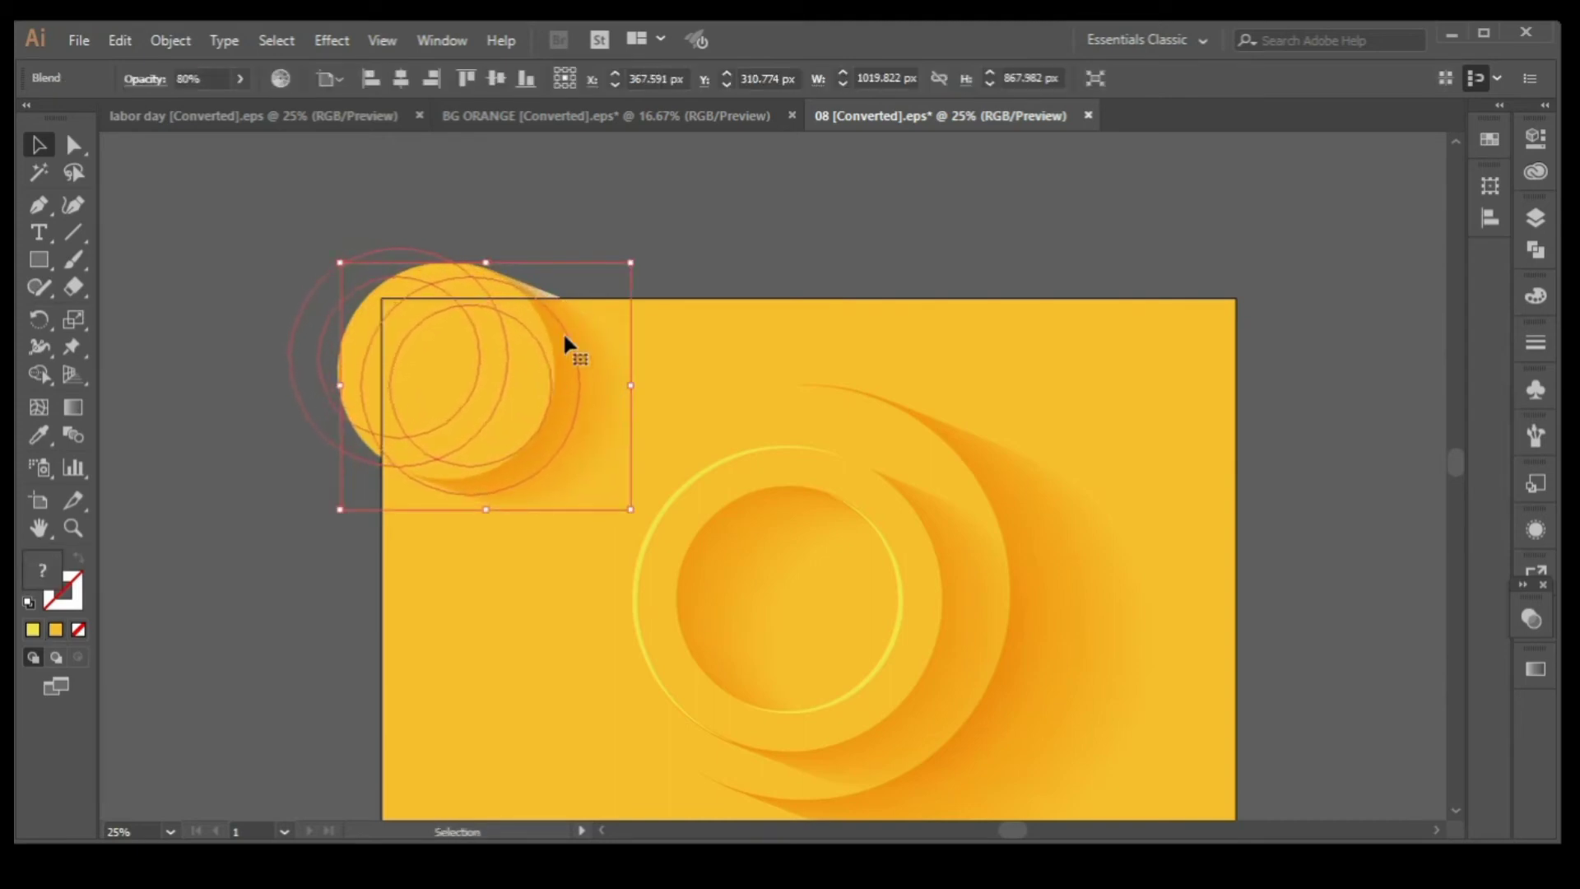
left_click(644, 213)
scroll(329, 246, "down", 1)
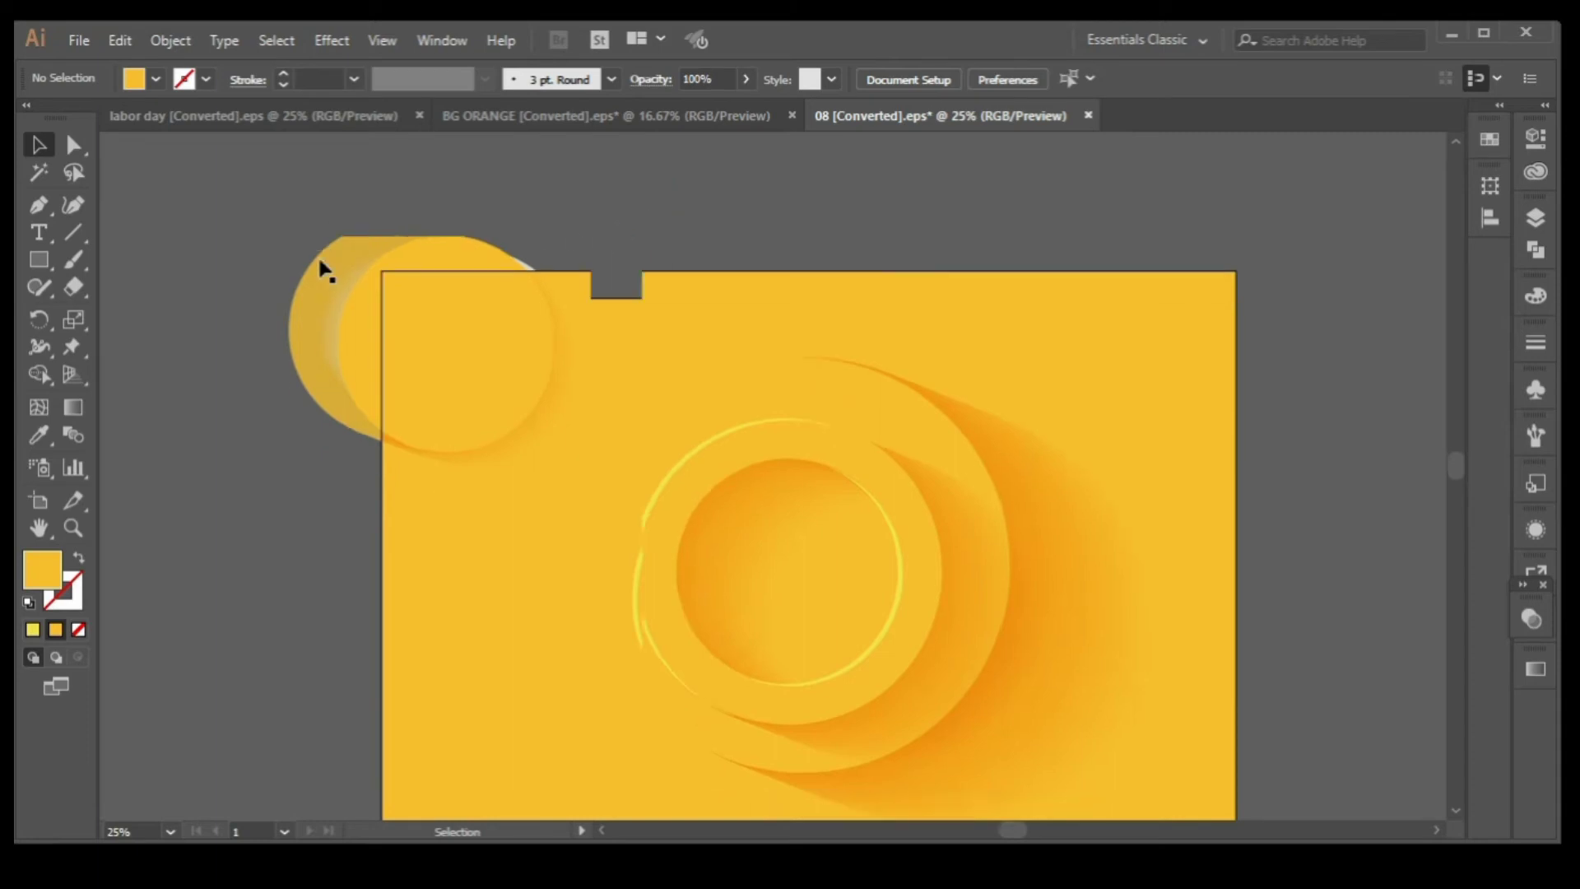
scroll(233, 219, "down", 1)
left_click(368, 337)
scroll(368, 338, "down", 2)
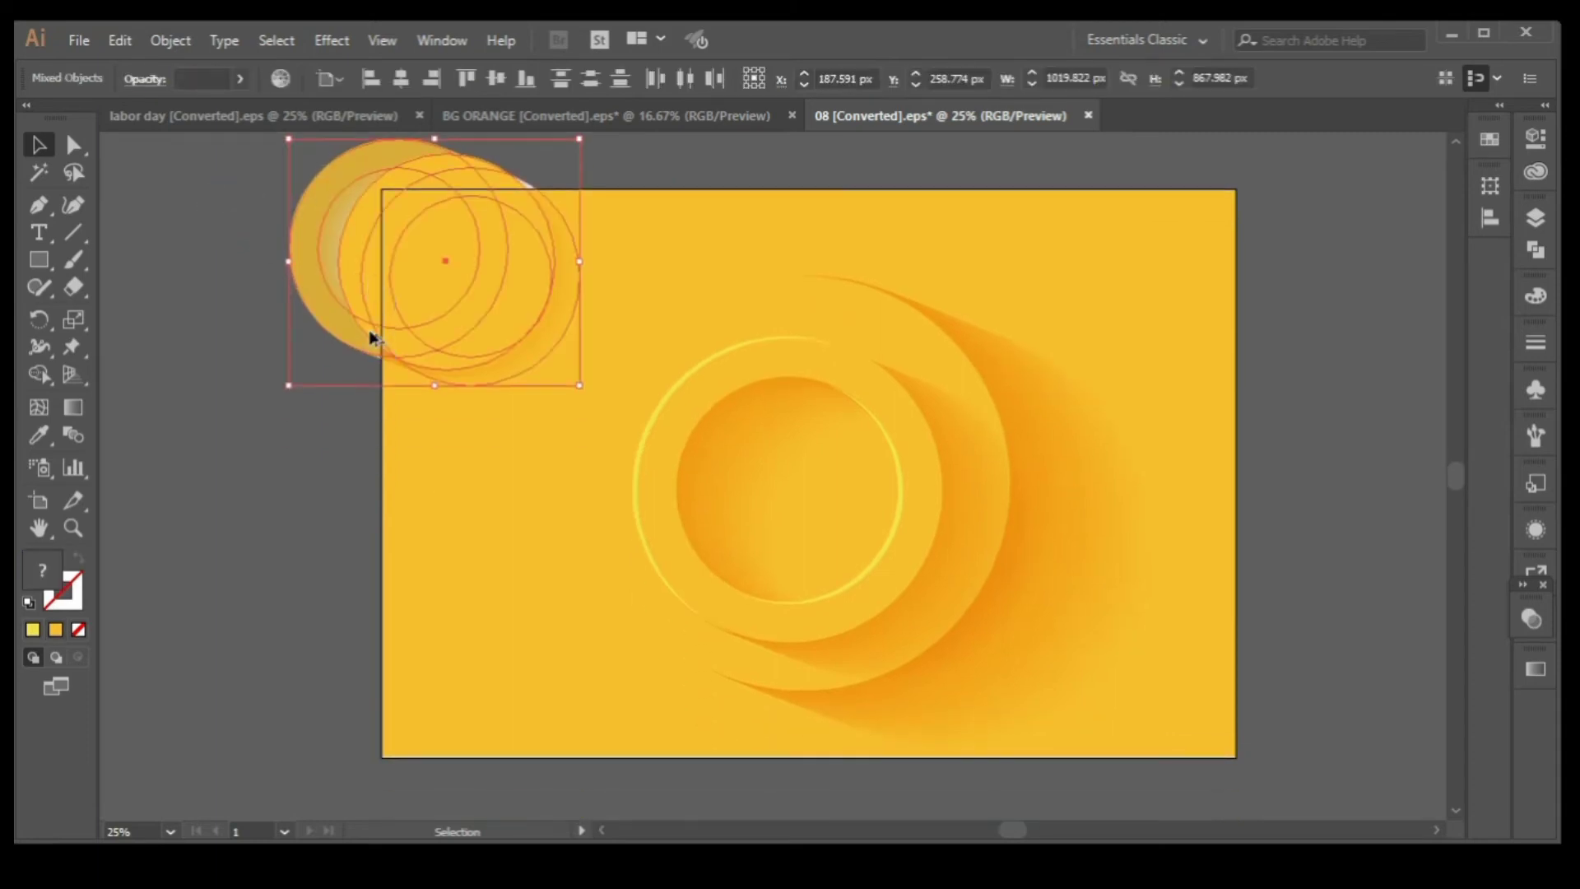
scroll(371, 337, "down", 1)
Add rotated circle copies at the bottom-left and bottom-right corners.
left_click_drag(390, 309, 385, 610)
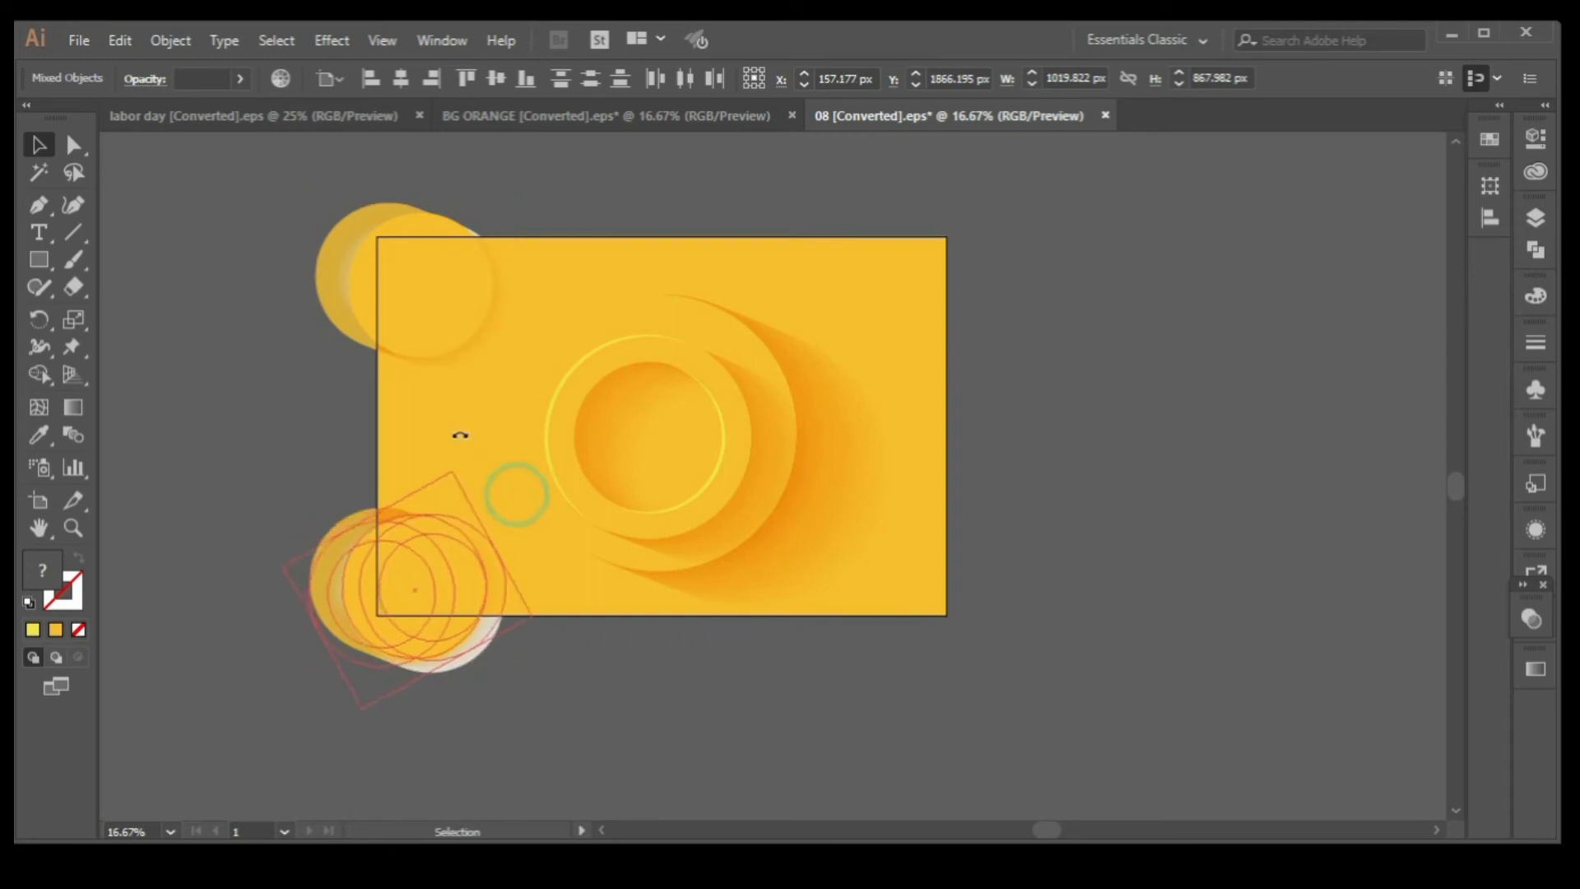
left_click_drag(517, 495, 437, 420)
left_click_drag(397, 582, 889, 599)
left_click_drag(927, 468, 818, 635)
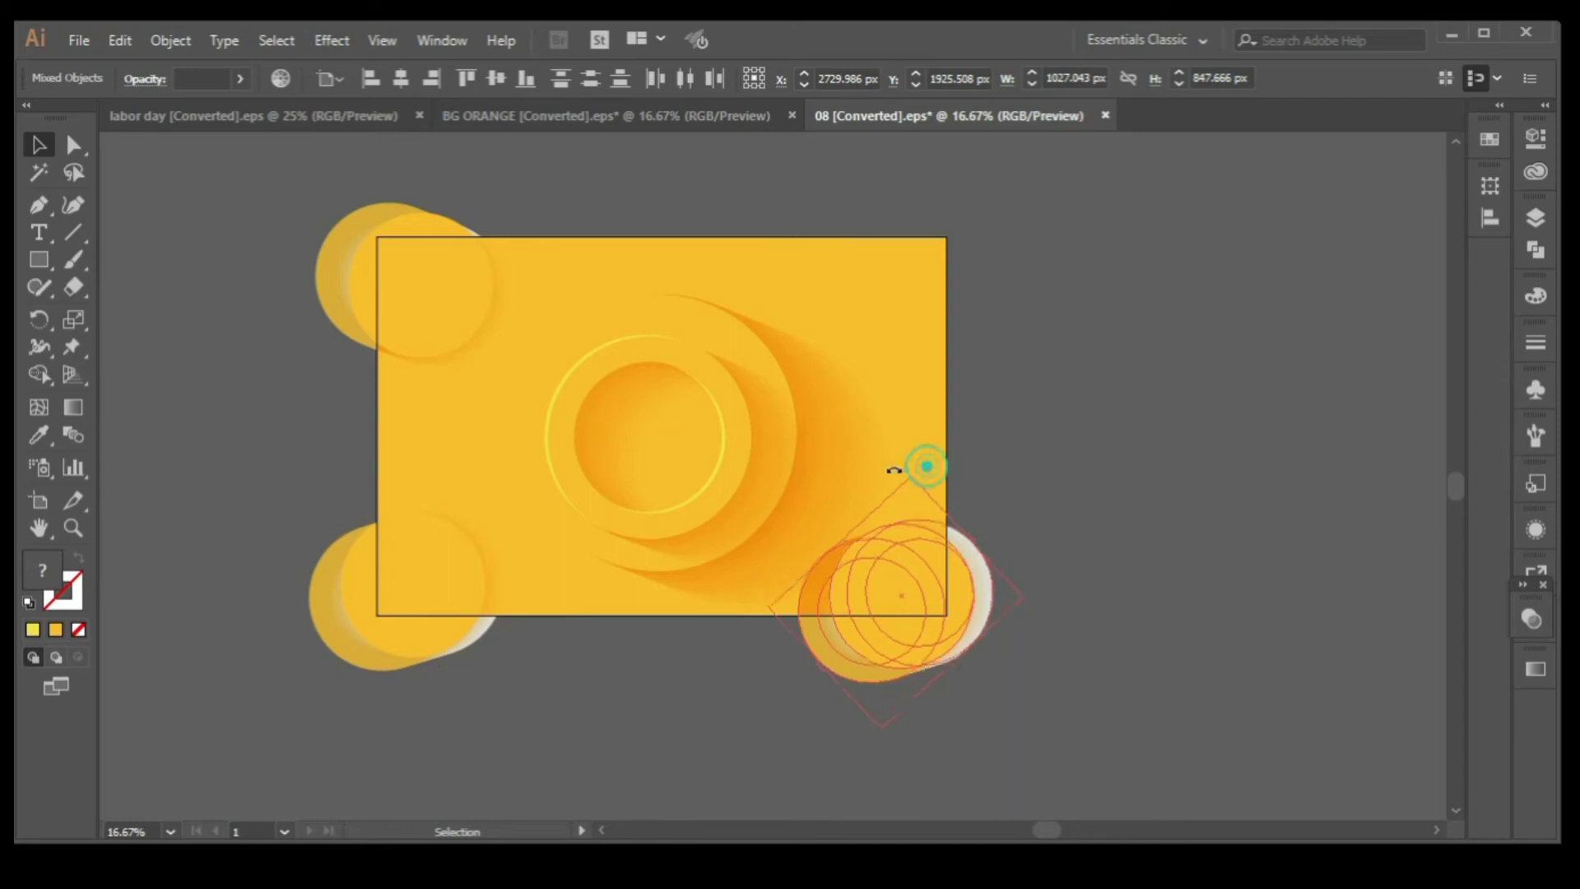
left_click(1053, 492)
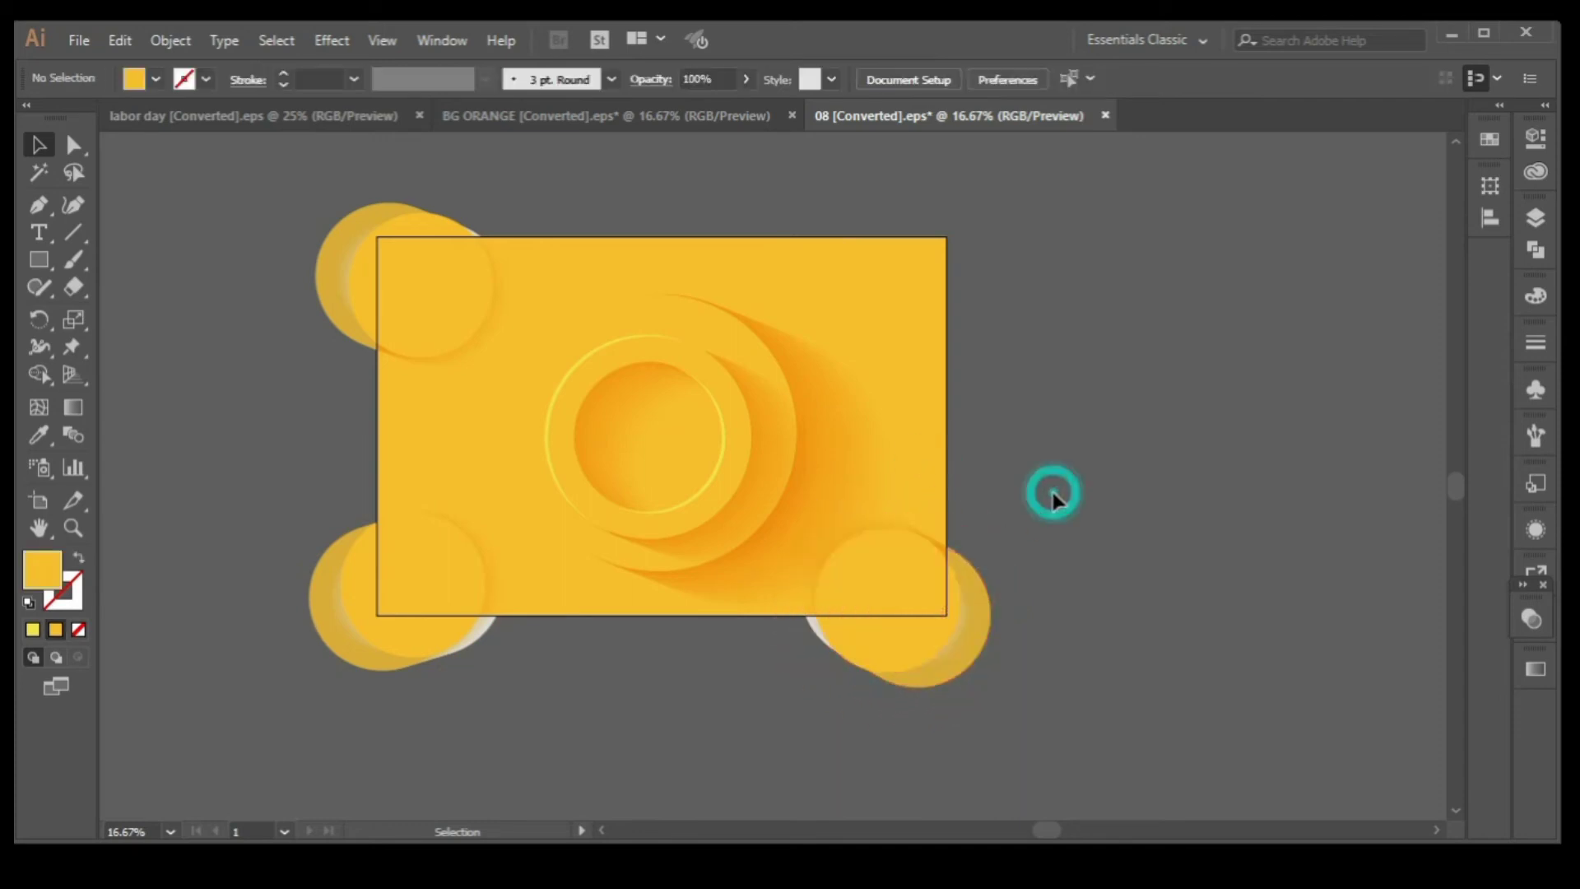
Copy the corner circles to the top-right and reflect them across the vertical axis.
mouse_move(212, 197)
left_mouse_down()
mouse_move(446, 221)
mouse_move(901, 198)
left_mouse_up()
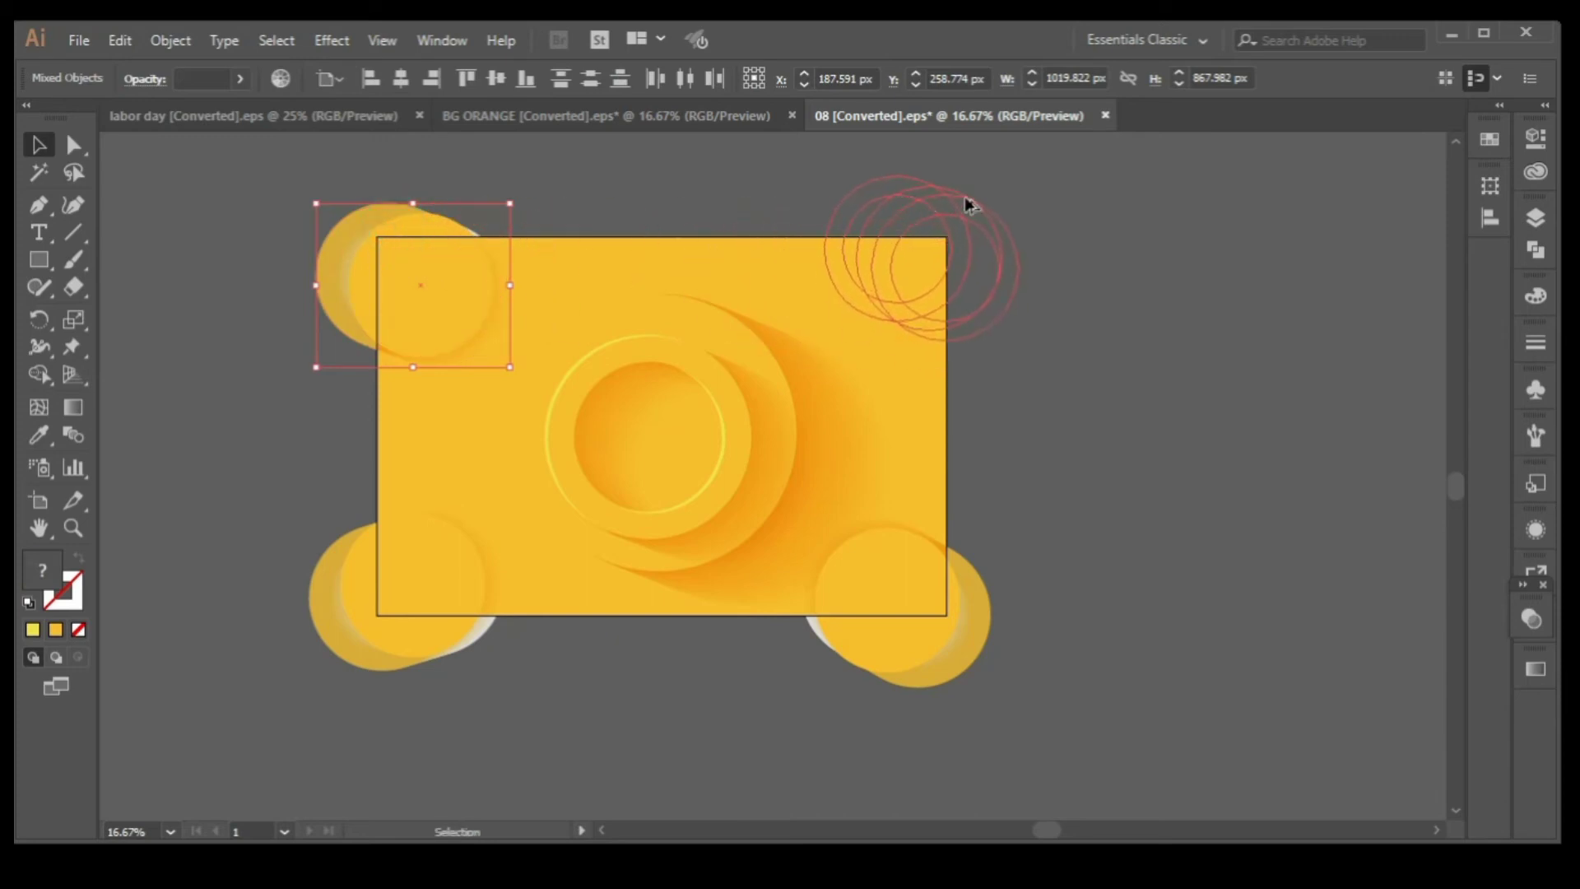
right_click(1093, 199)
mouse_move(1216, 397)
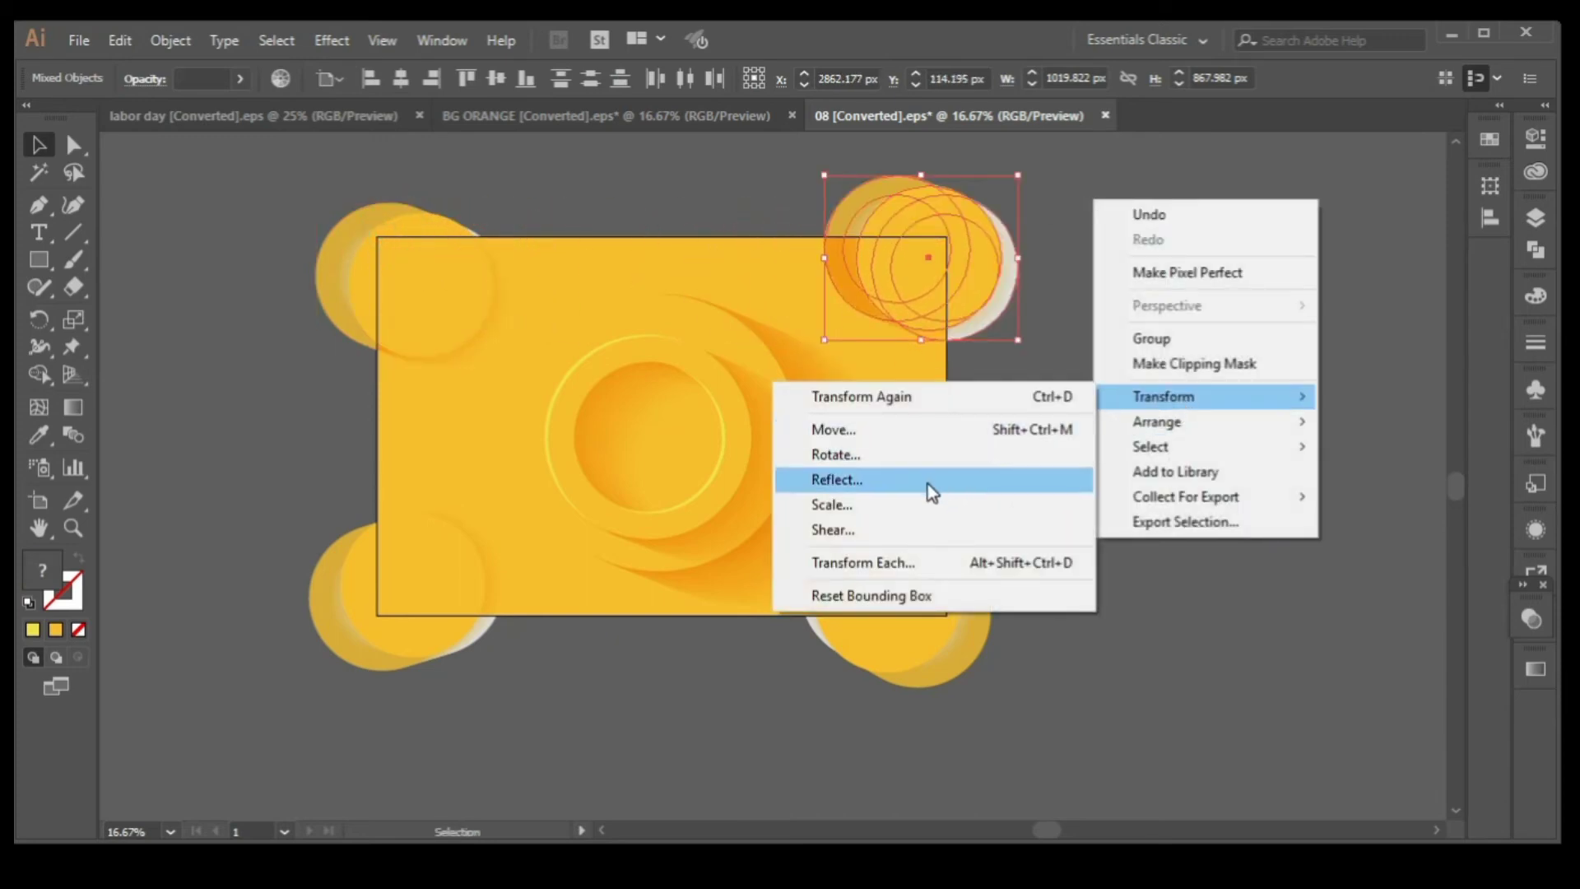
left_click(926, 481)
left_click(204, 383)
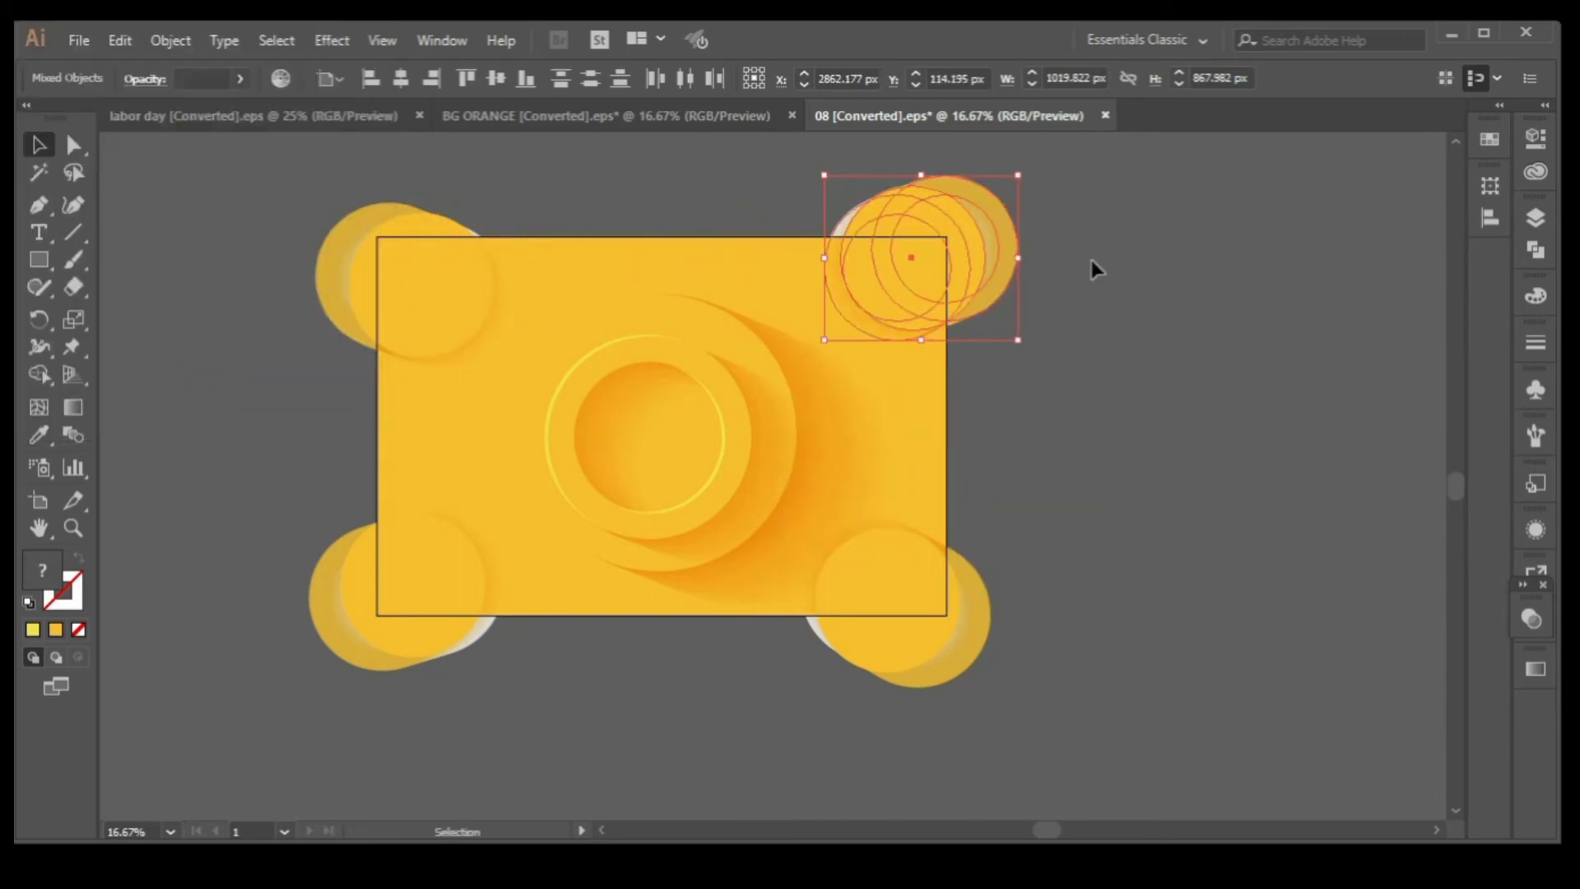
left_click(1093, 259)
scroll(1083, 321, "up", 2)
scroll(1095, 322, "down", 1)
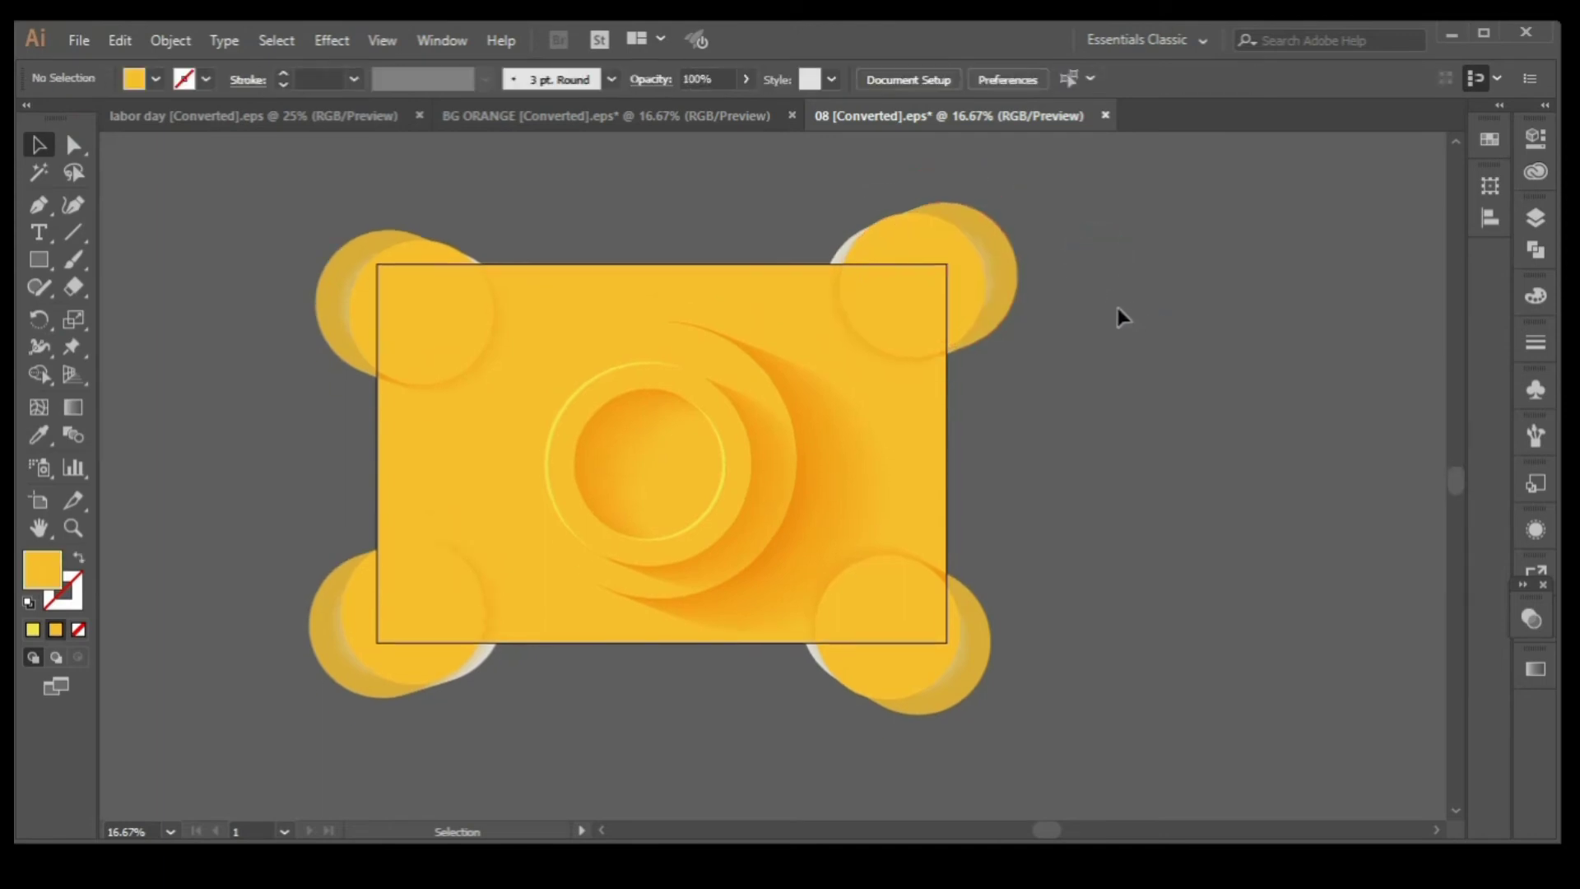
scroll(1122, 314, "down", 1)
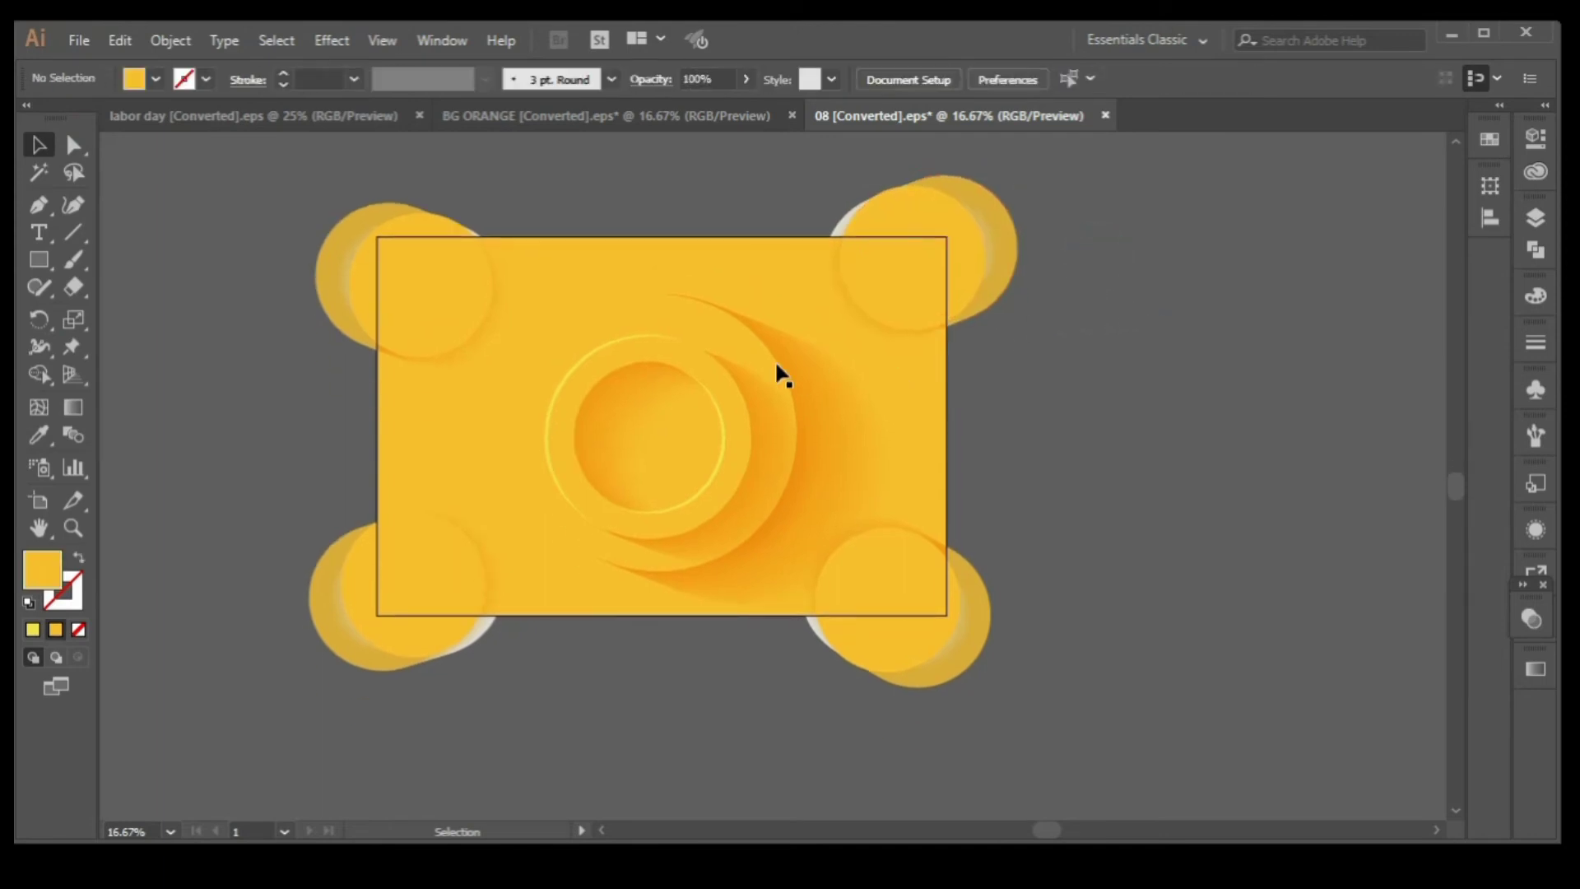
Enlarge the central ring and its shadow trail to about 2329 px wide.
left_click(721, 245)
key("ctrl+shift+a")
left_click_drag(536, 256, 807, 510)
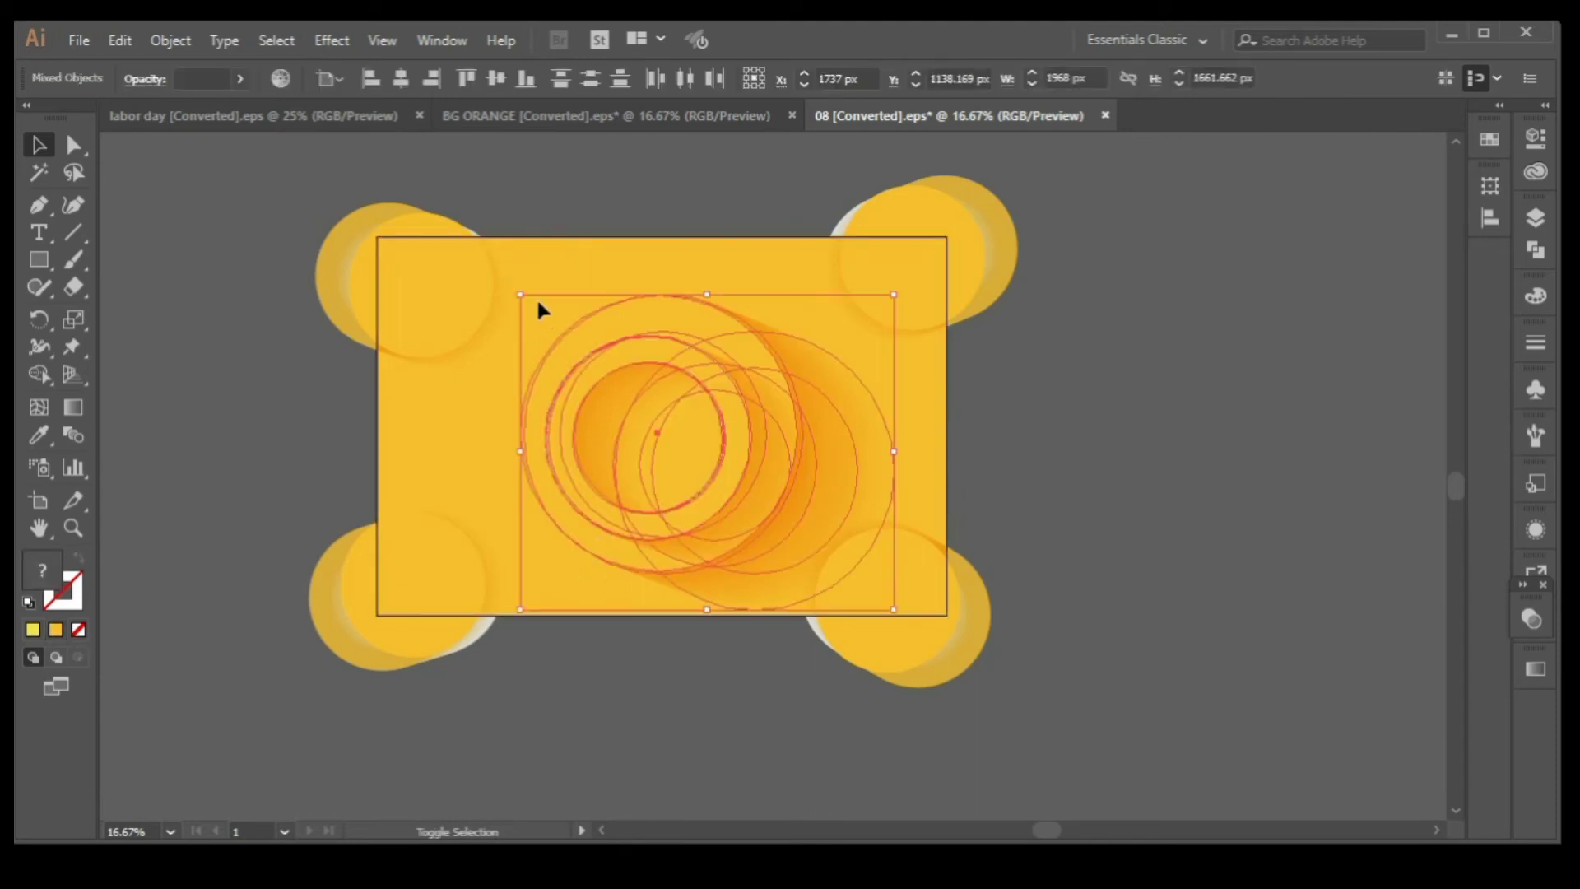
left_click_drag(521, 294, 468, 249)
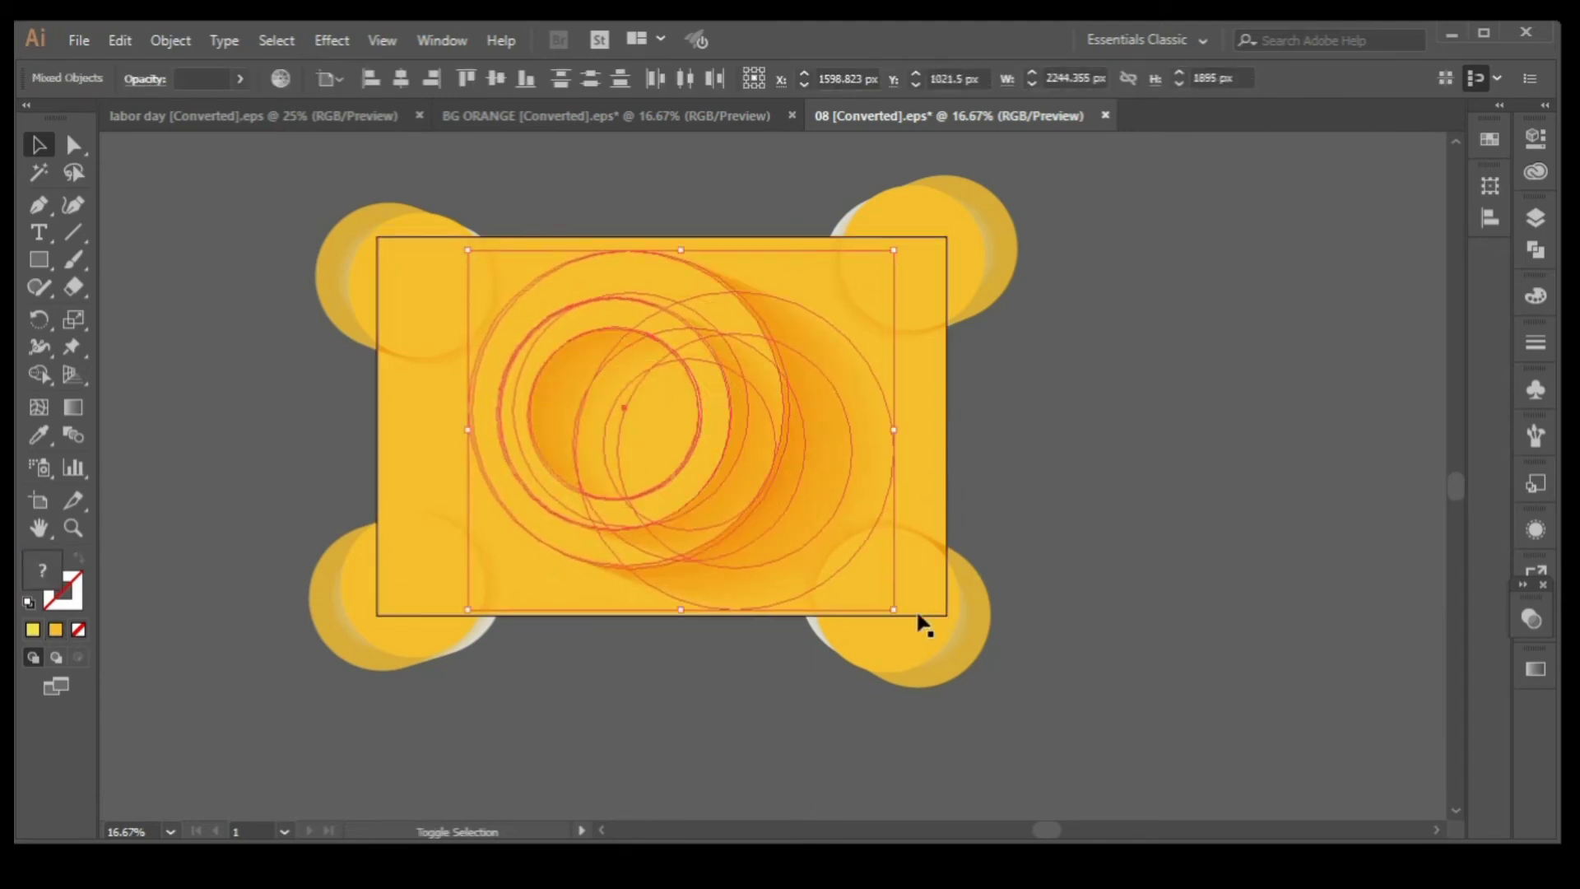
left_click_drag(897, 611, 924, 624)
left_click(1060, 462)
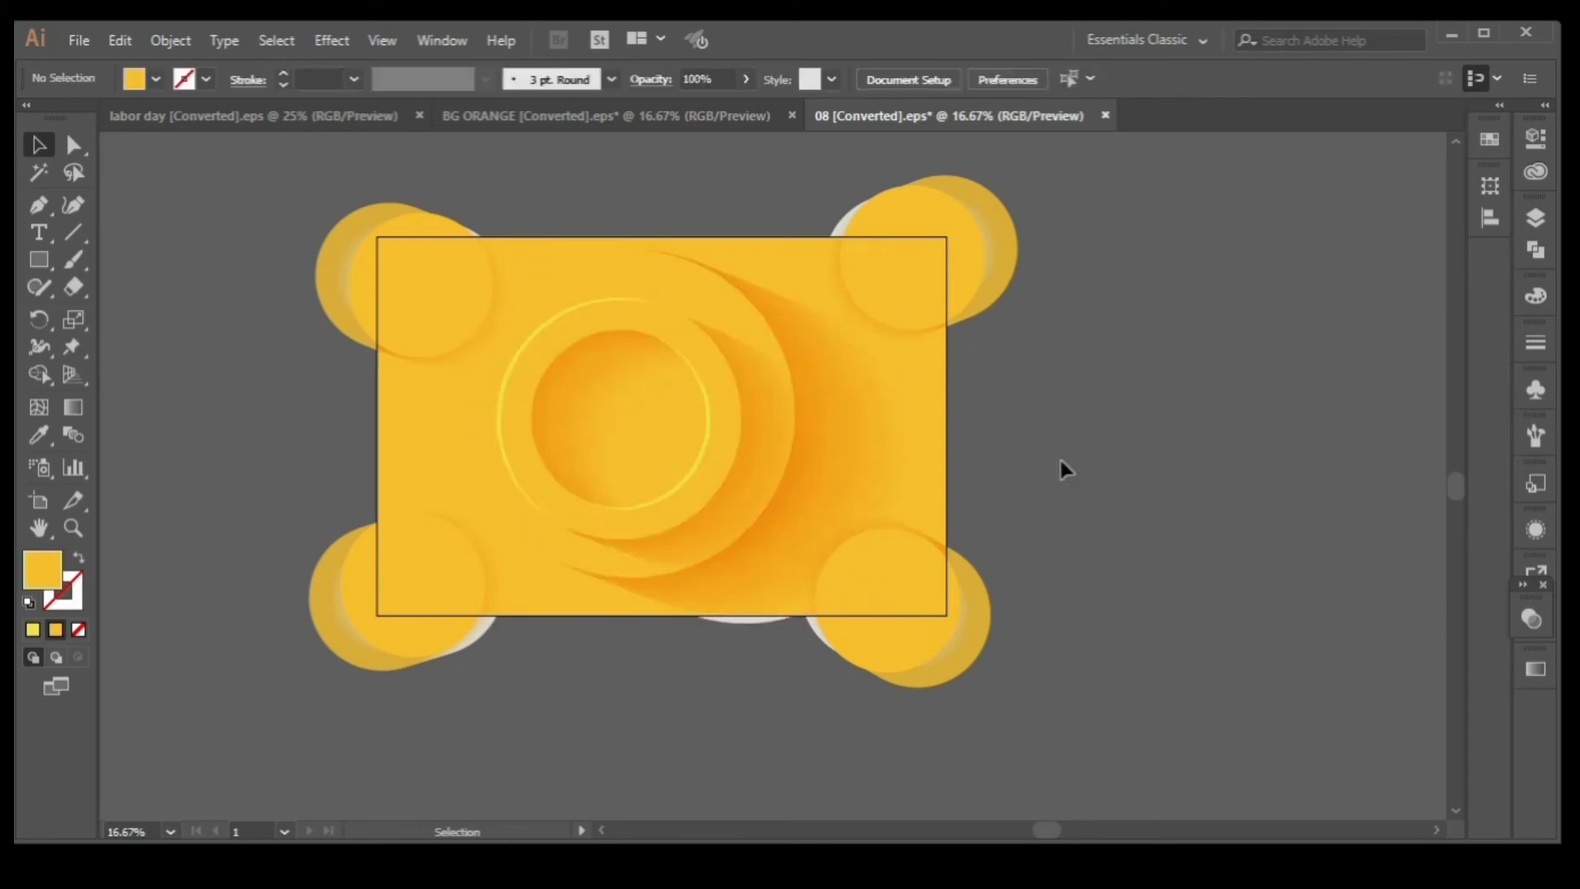
Re-centre the enlarged ring on the artboard.
left_click(695, 432)
left_click(593, 194)
left_click(794, 445)
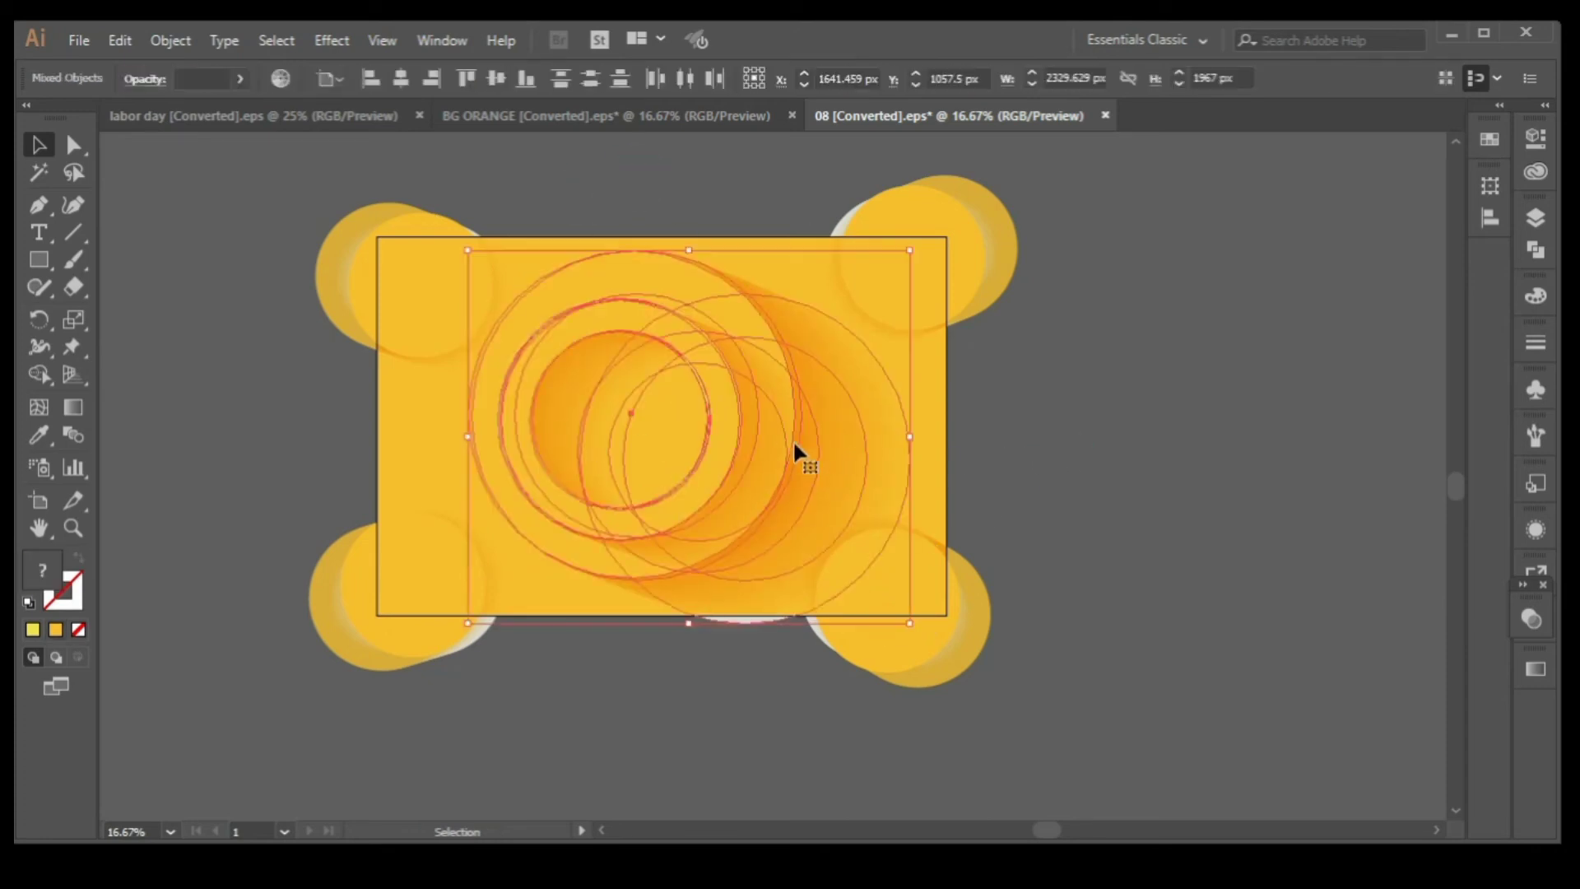
left_click_drag(794, 449, 735, 427)
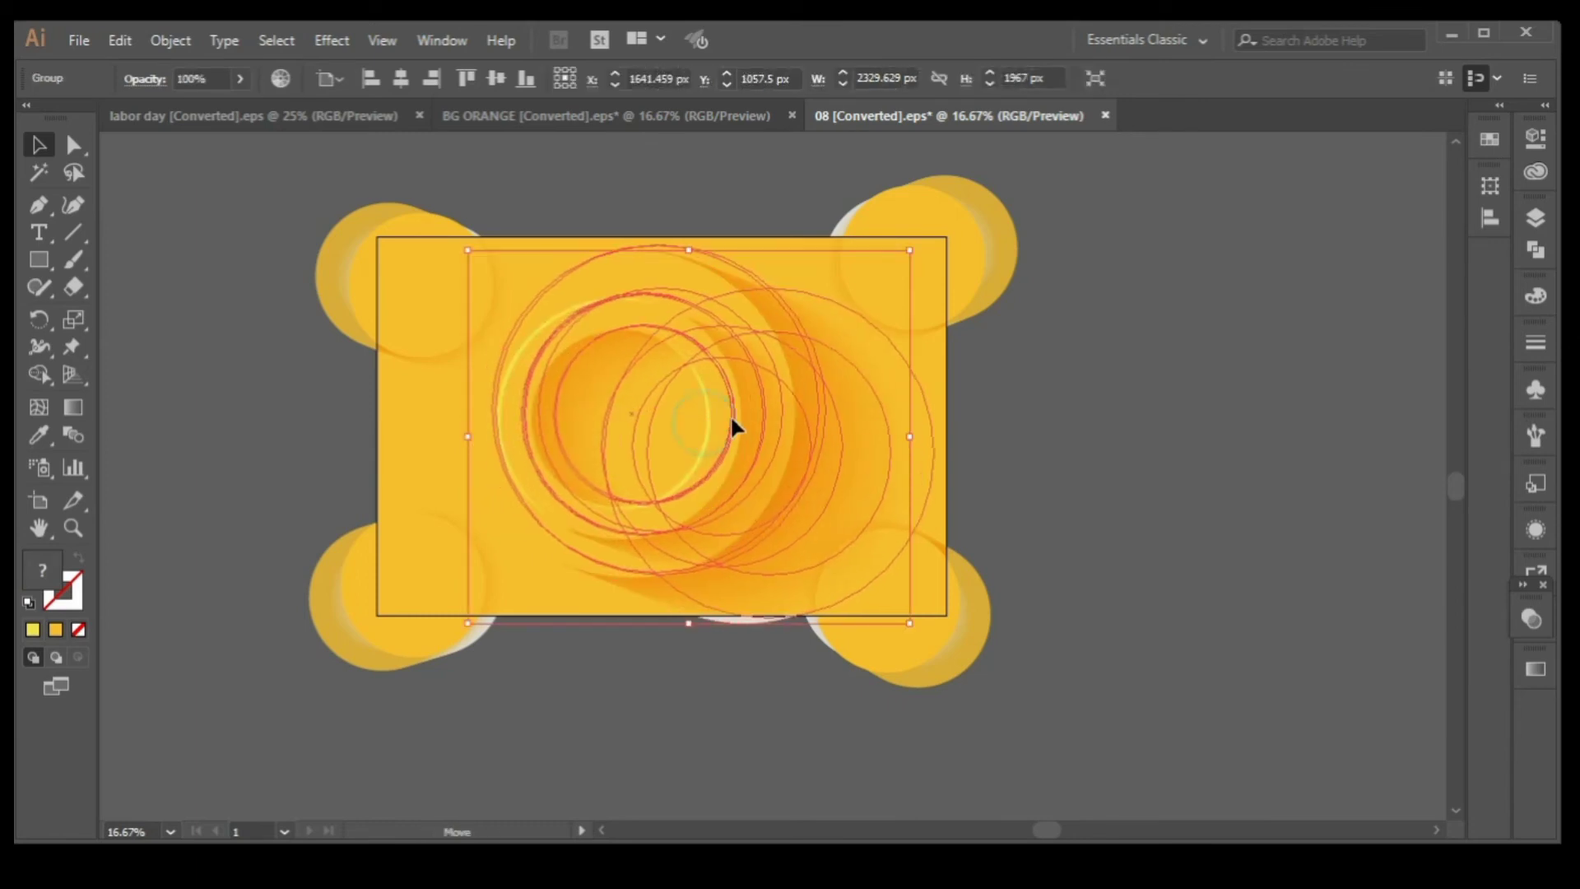
left_click(1114, 383)
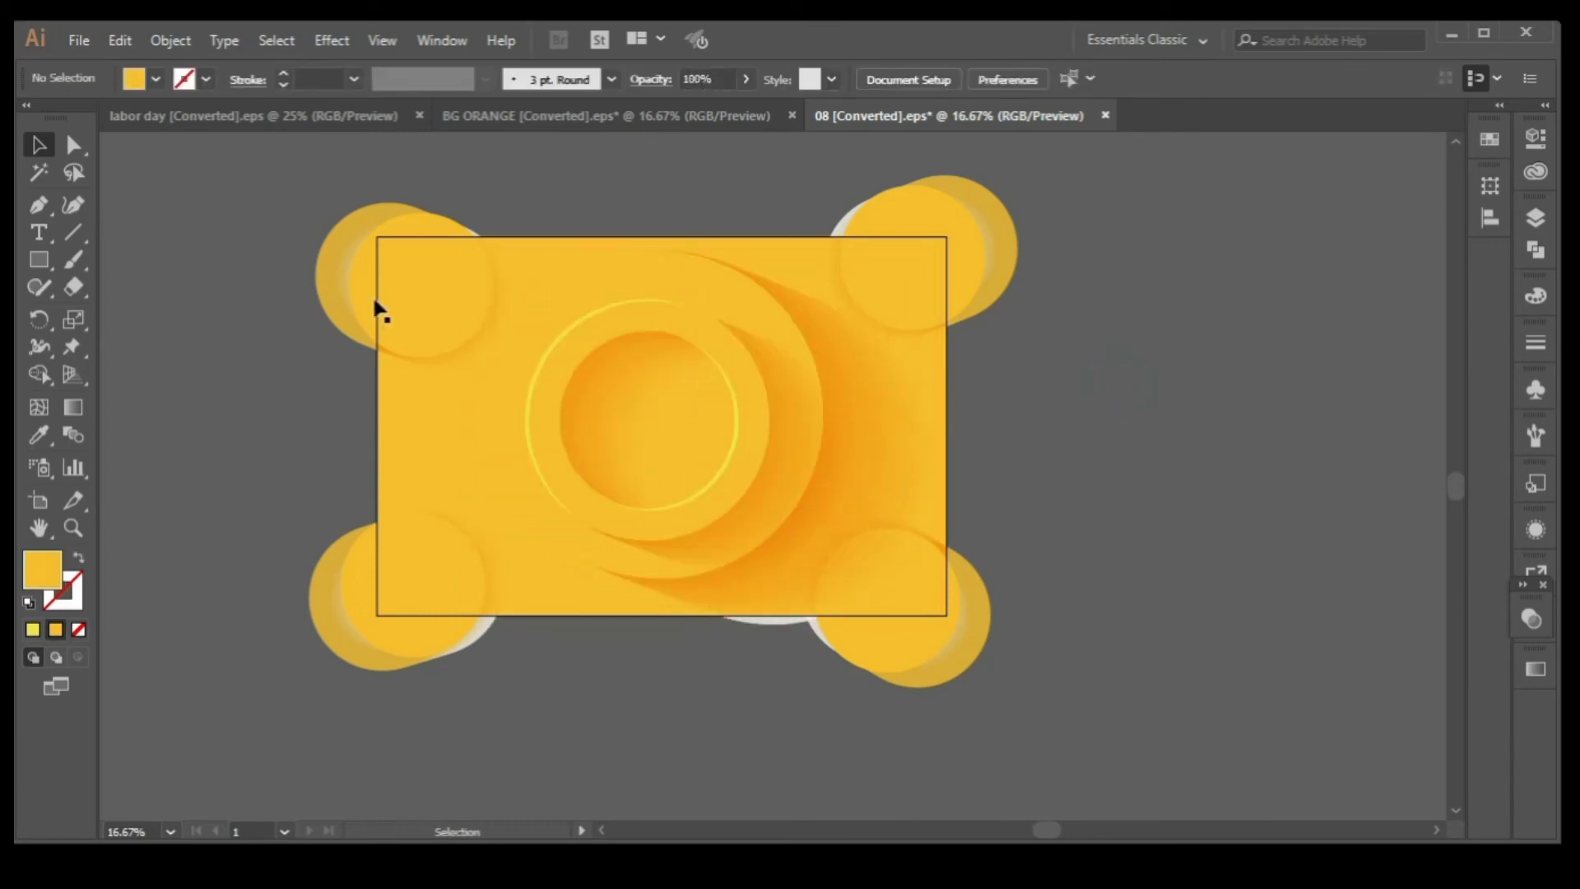
left_click(38, 233)
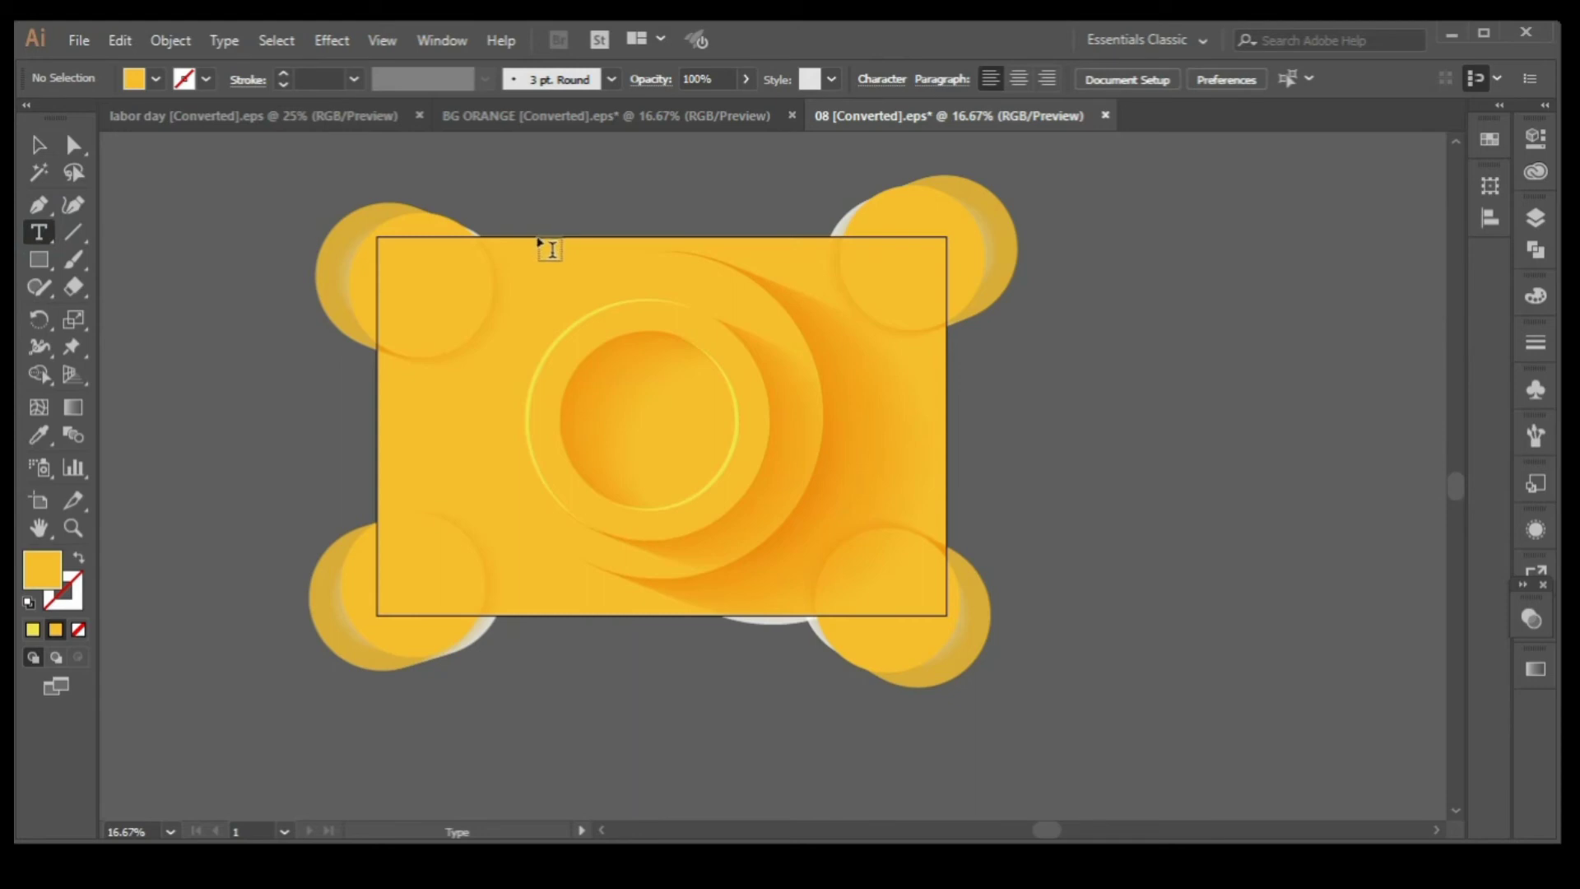
Bring the yellow background rectangle in front of the ring artwork.
left_click(39, 145)
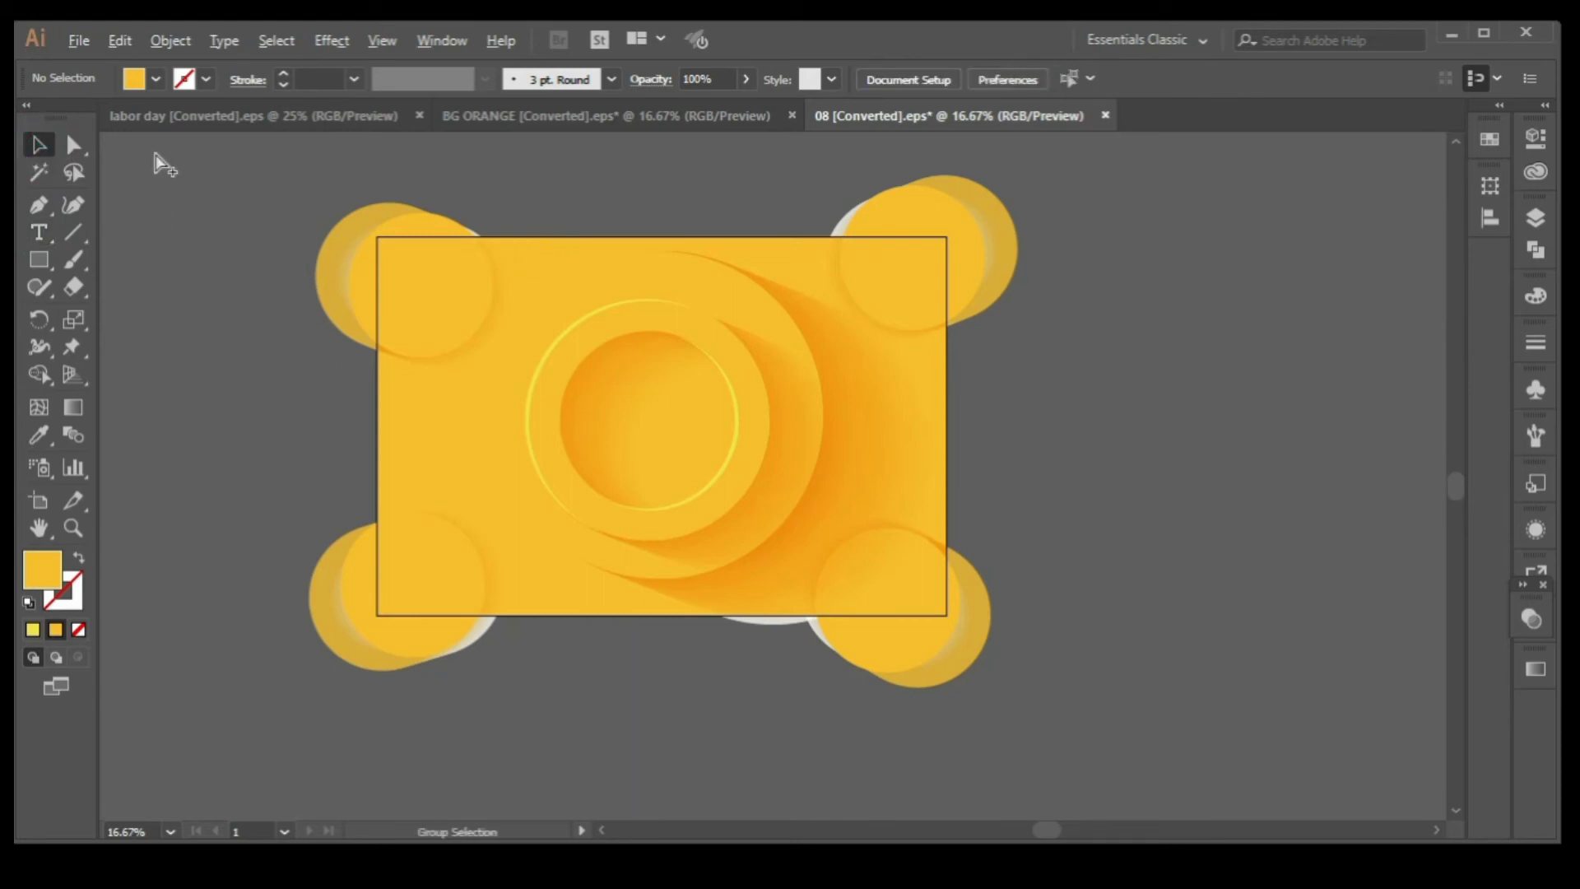
key("ctrl+a")
left_click(587, 181)
left_click(788, 251)
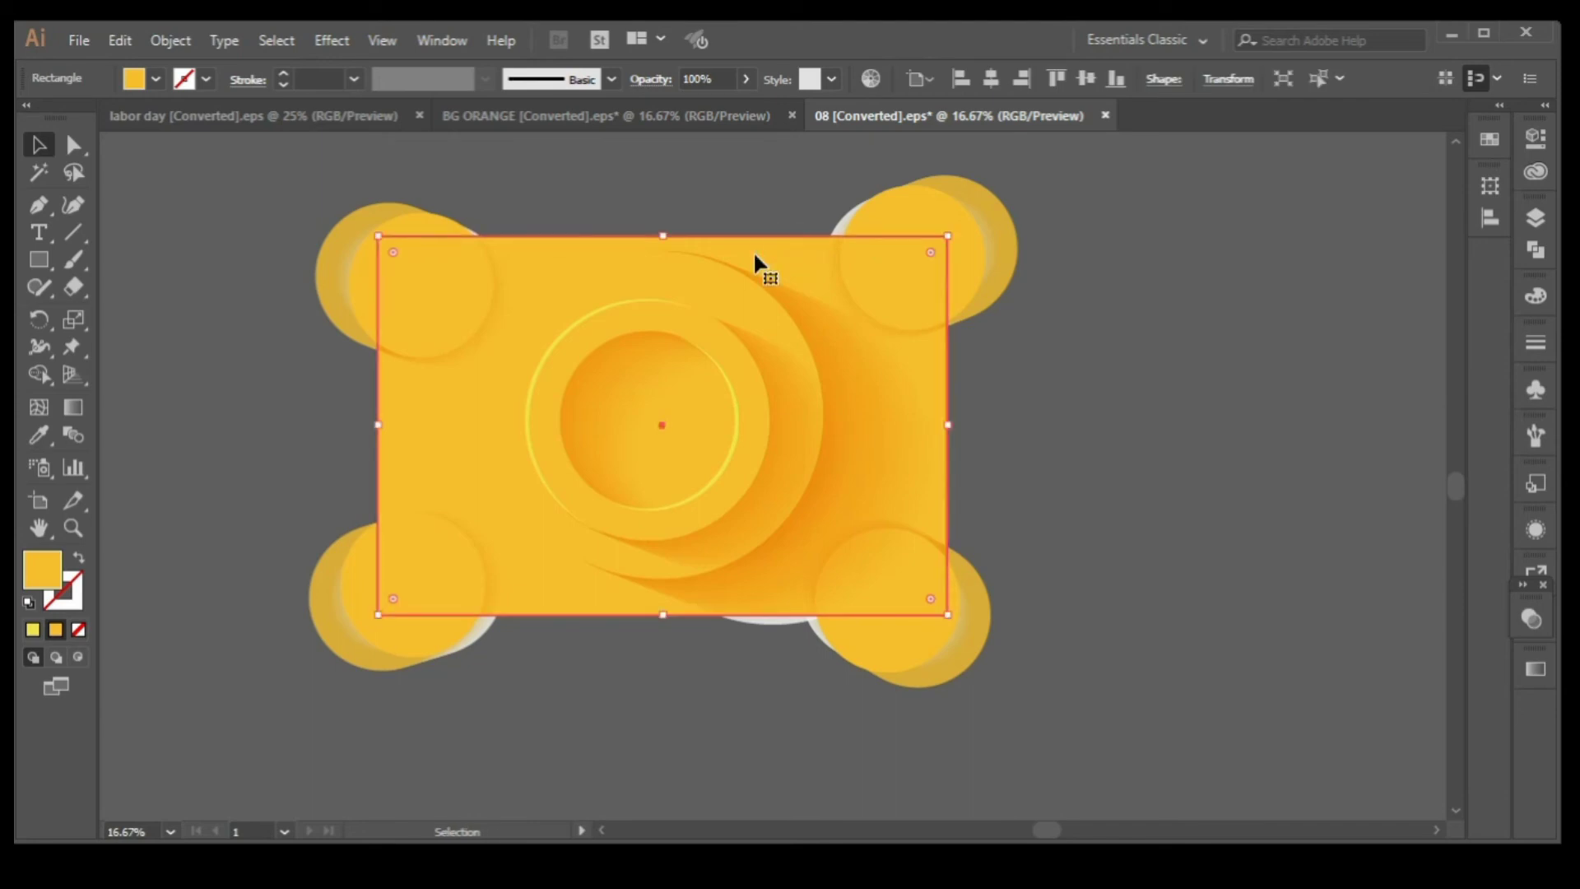
right_click(206, 416)
mouse_move(263, 743)
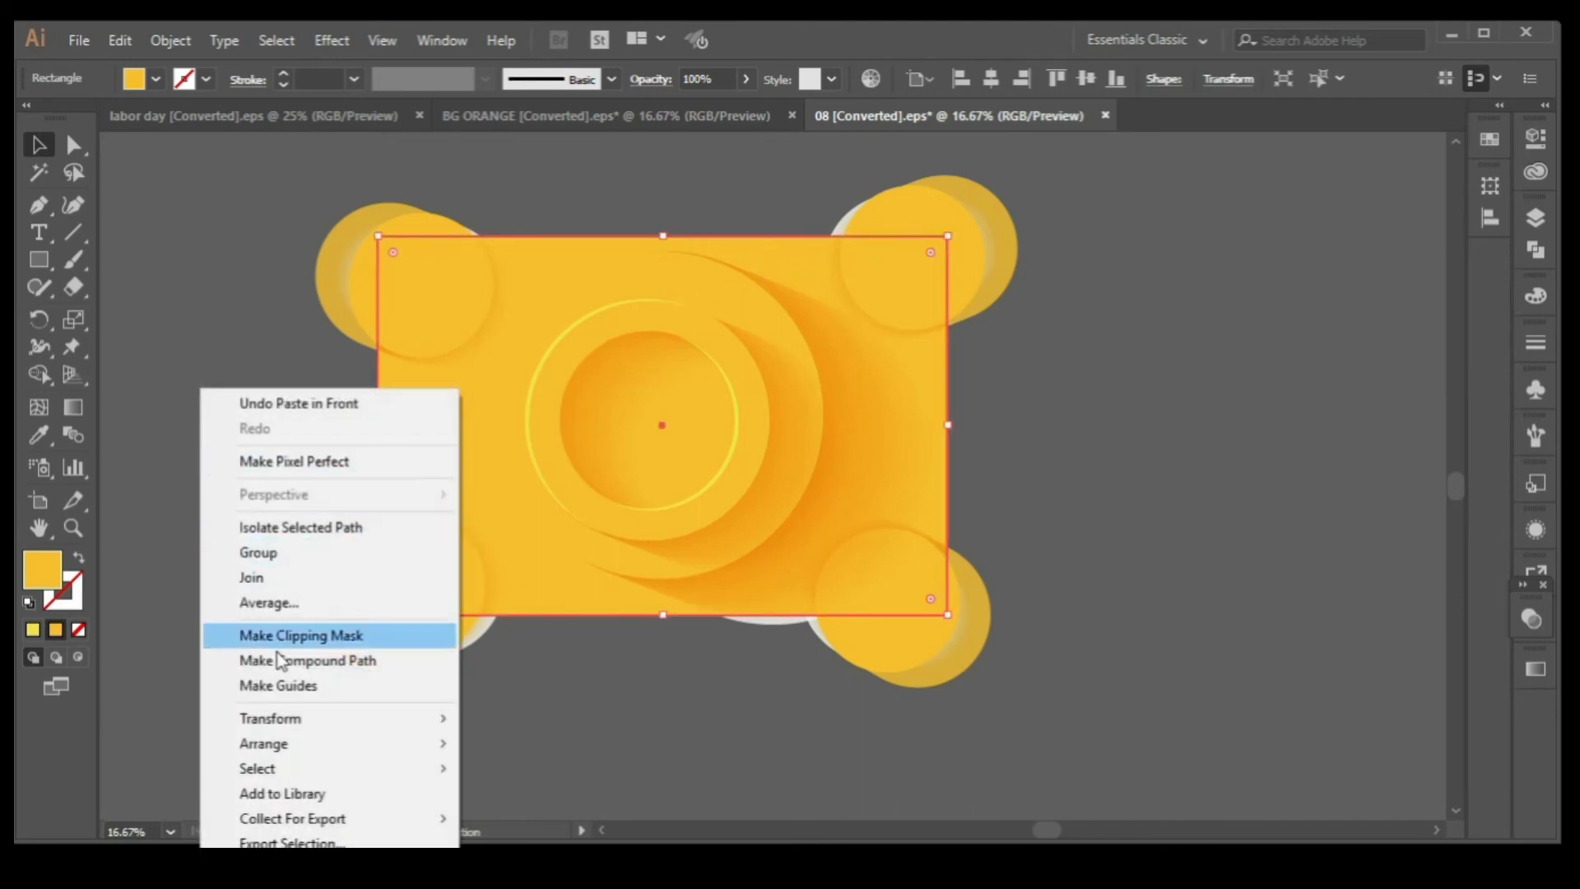
left_click(497, 751)
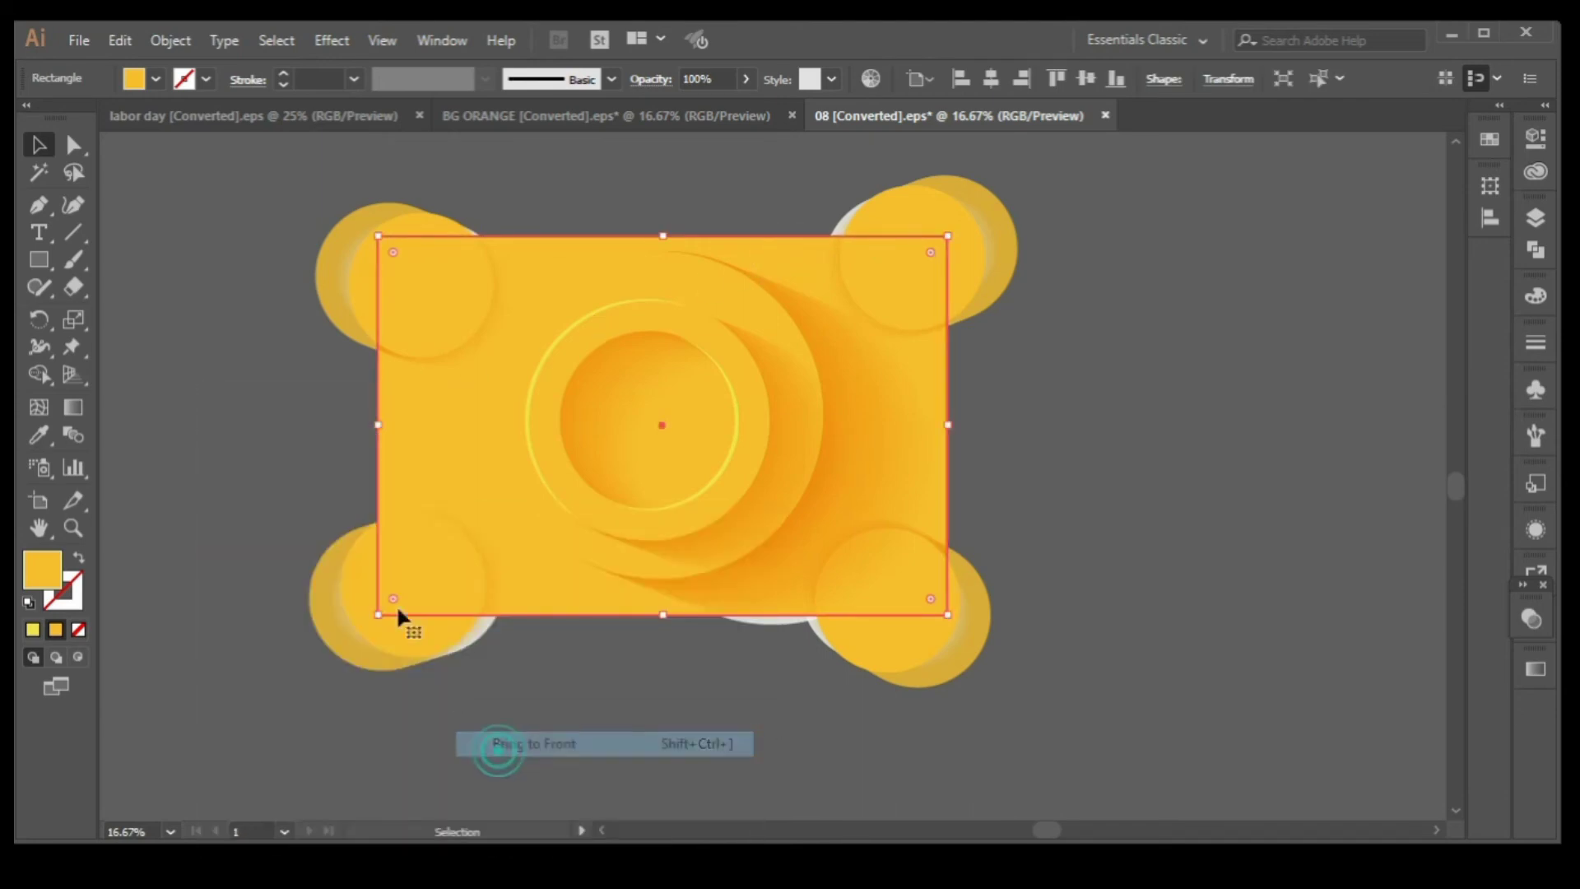
Marquee-select all the background artwork and make a clipping mask from the front rectangle.
left_click(313, 432)
scroll(321, 418, "up", 1)
scroll(320, 419, "up", 2)
left_click_drag(262, 247, 1015, 721)
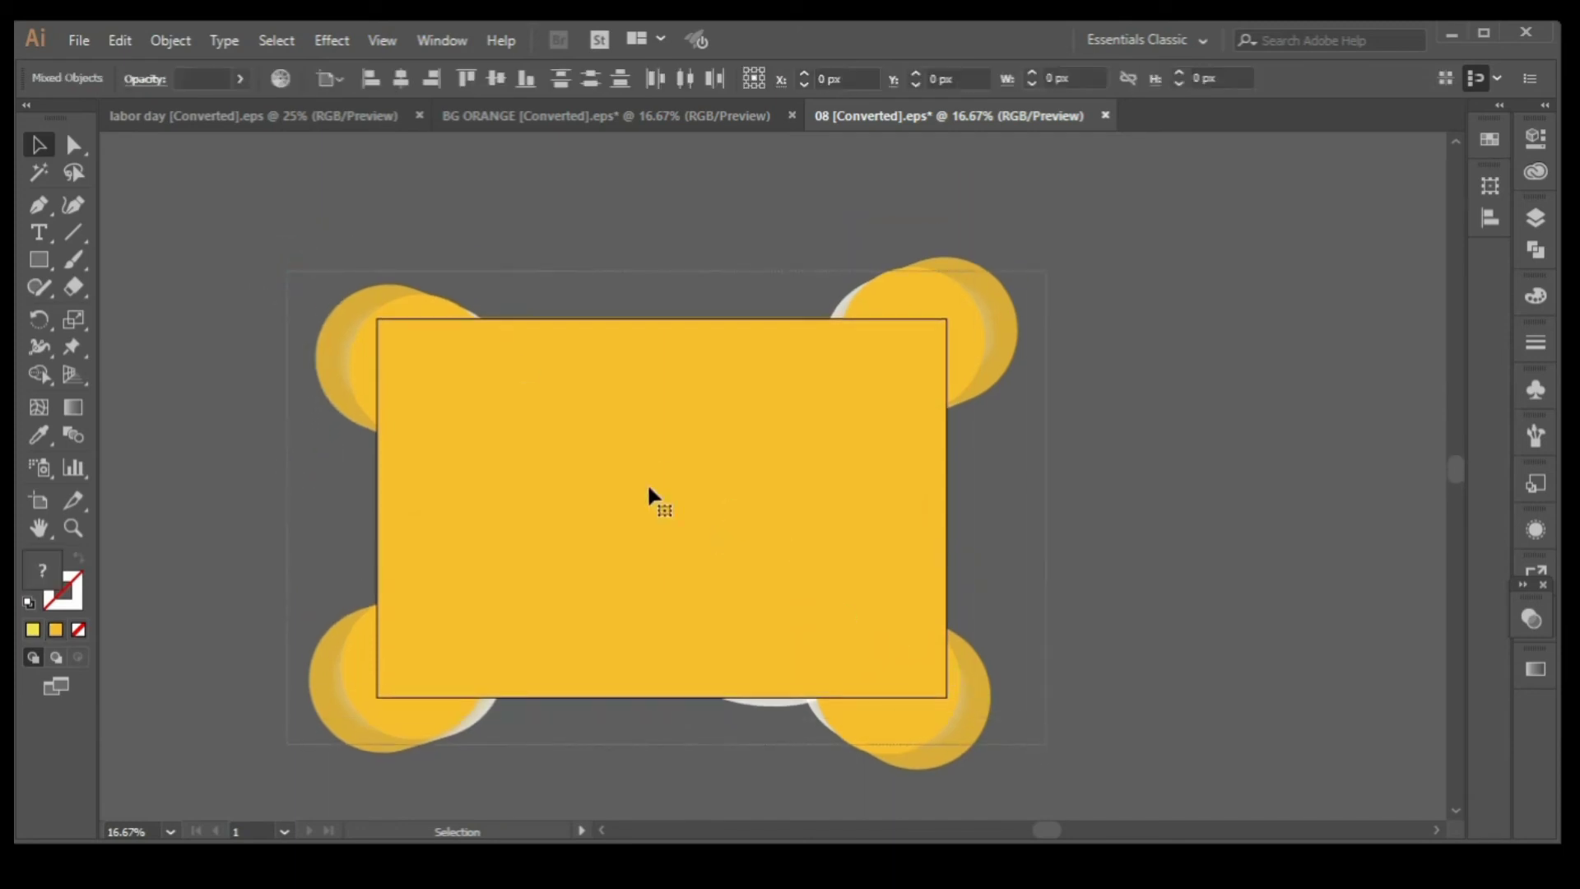
right_click(619, 221)
left_click(708, 381)
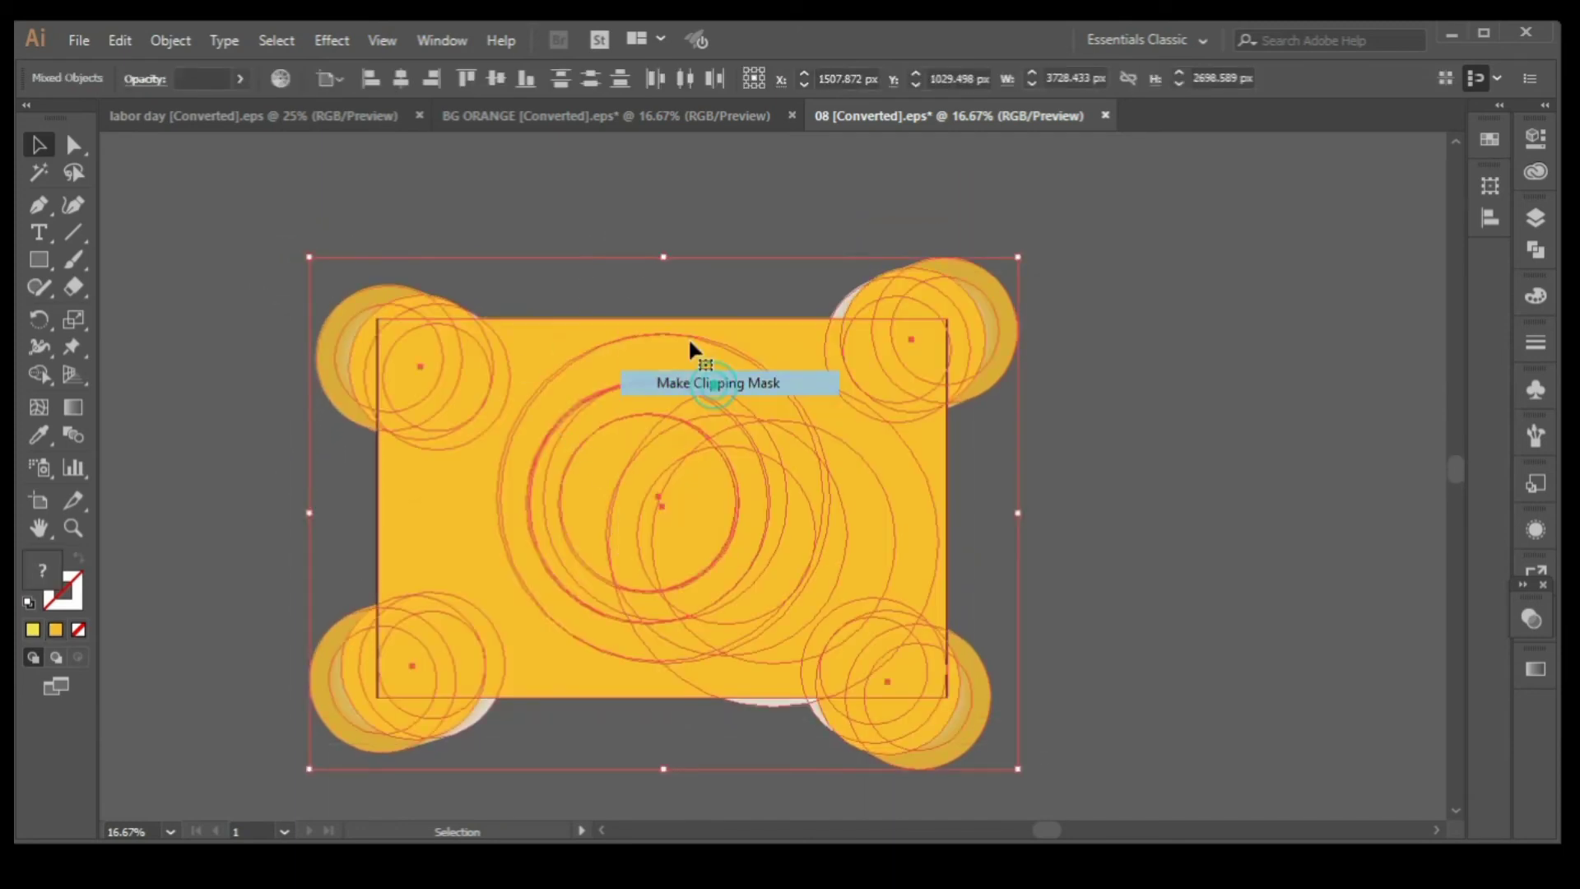
left_click(630, 217)
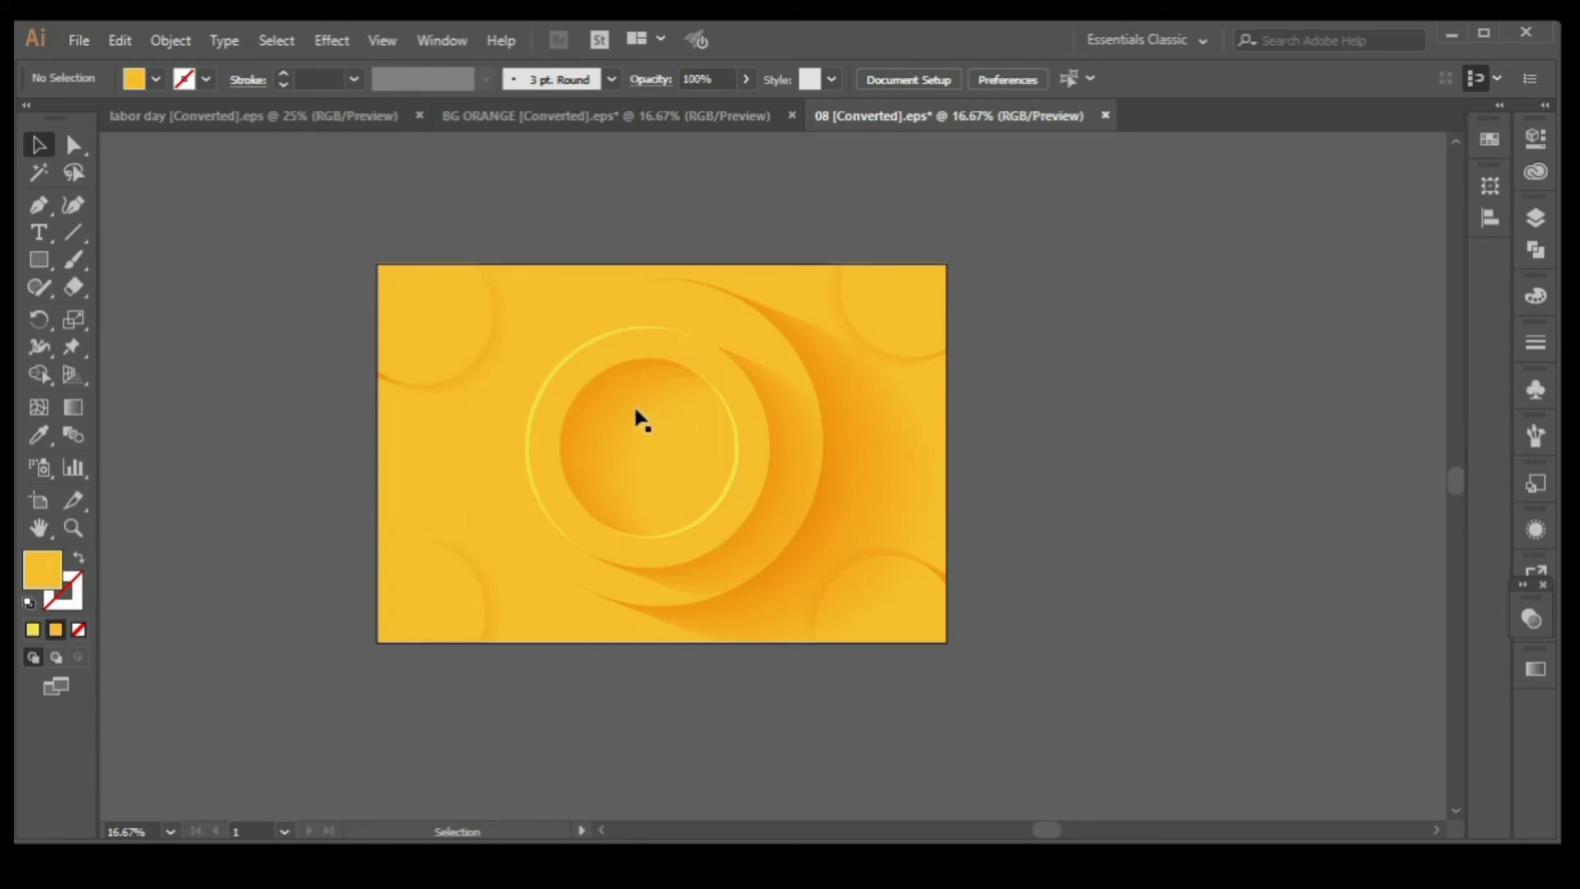
Zoom in and add a placeholder text object, enlarged to a large size.
key("alt")
scroll(623, 422, "up", 1, "alt")
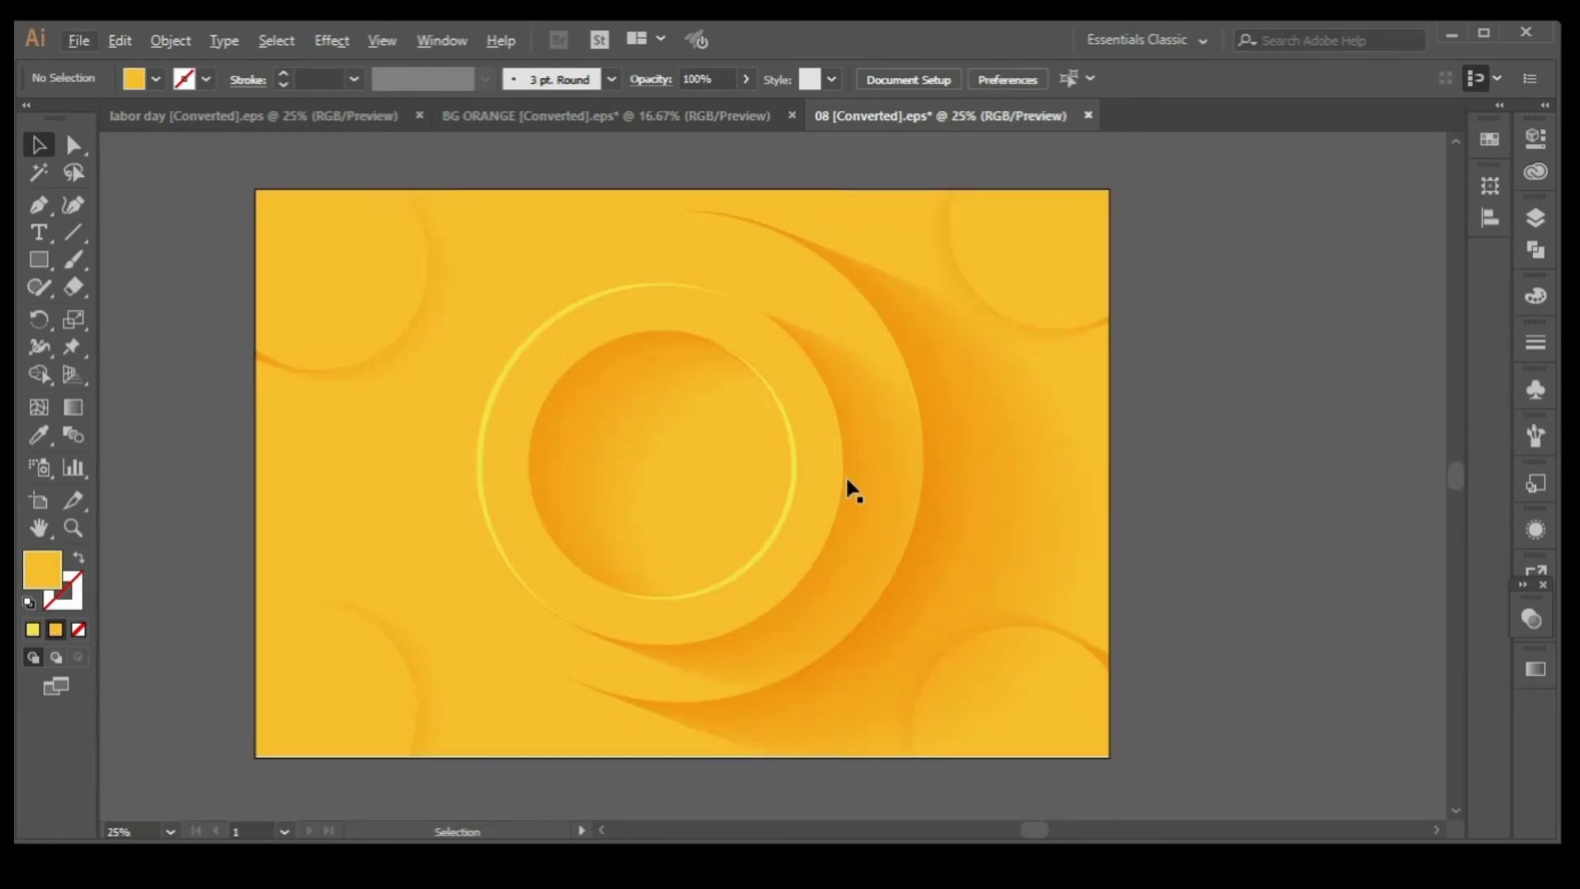
left_click_drag(1024, 828, 1018, 828)
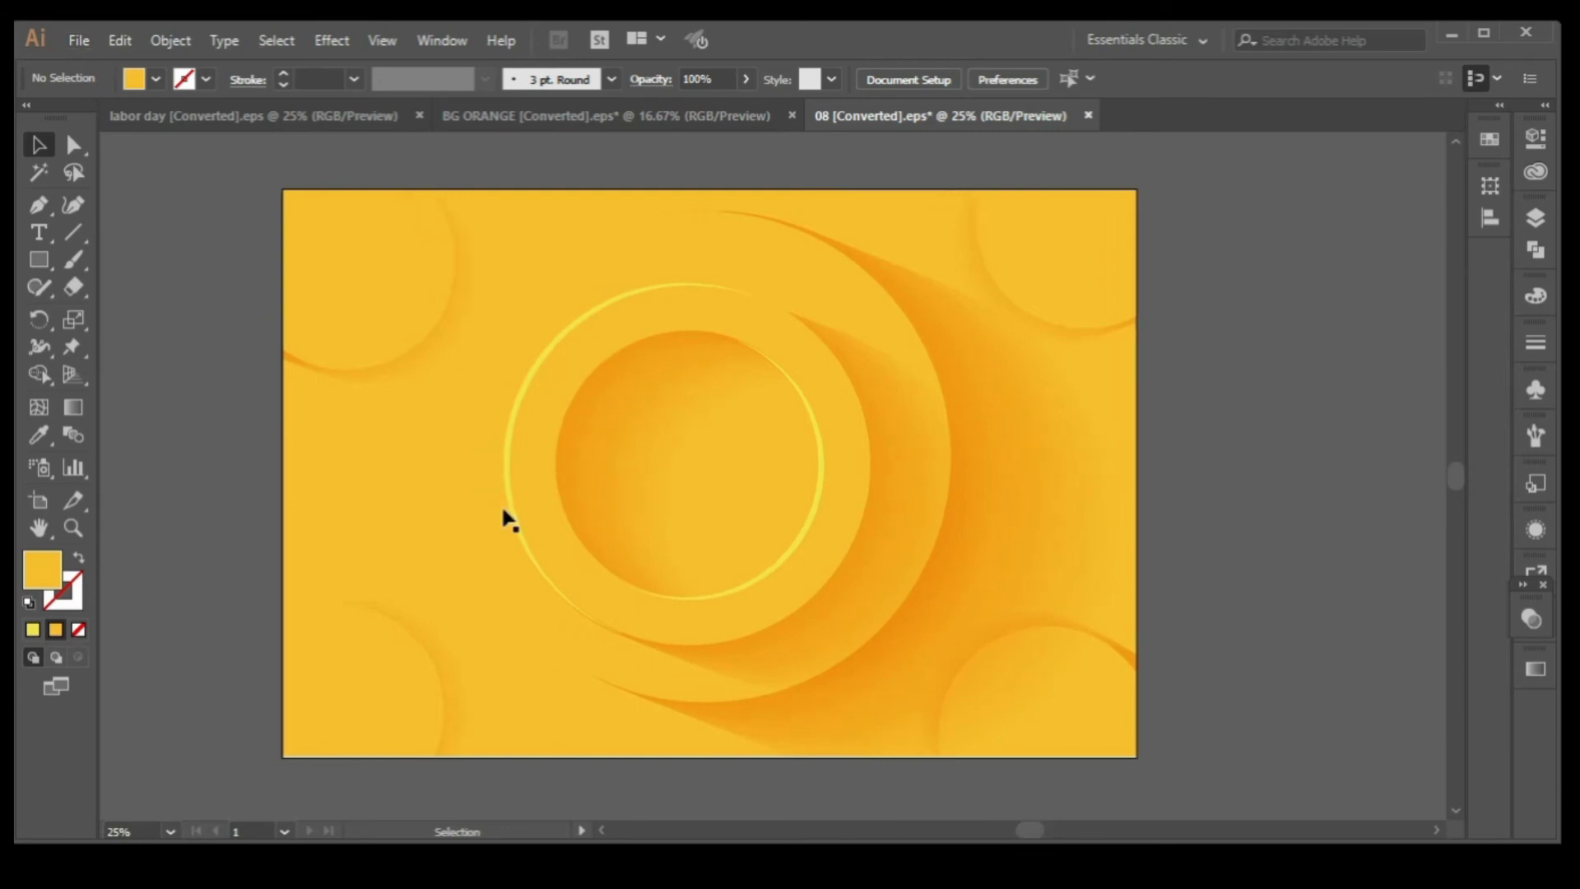
left_click(39, 233)
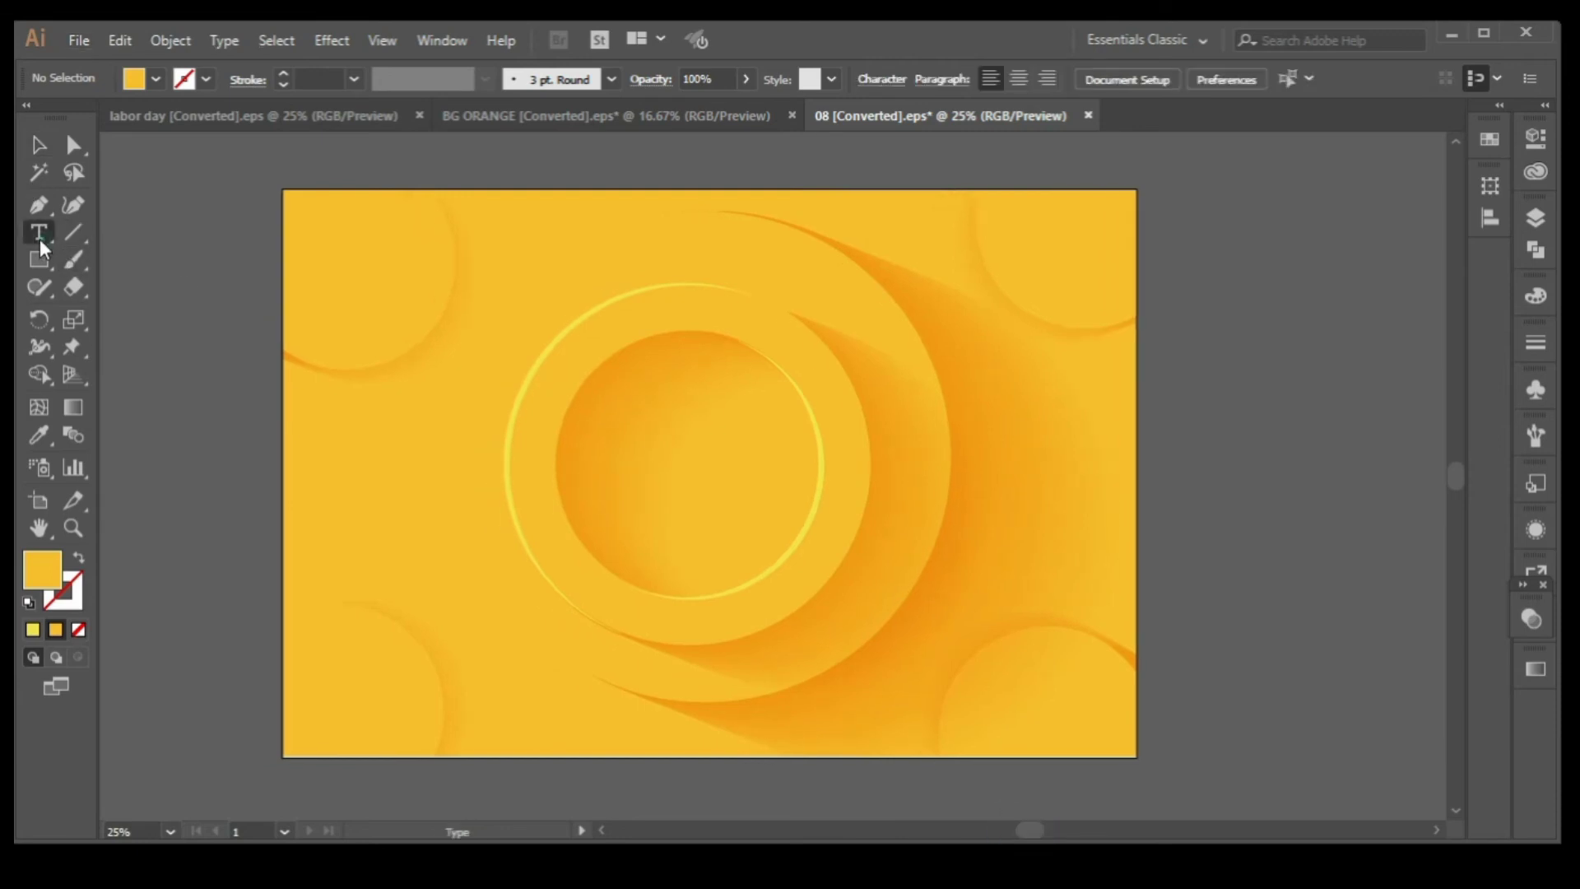
left_click(335, 255)
left_click(38, 144)
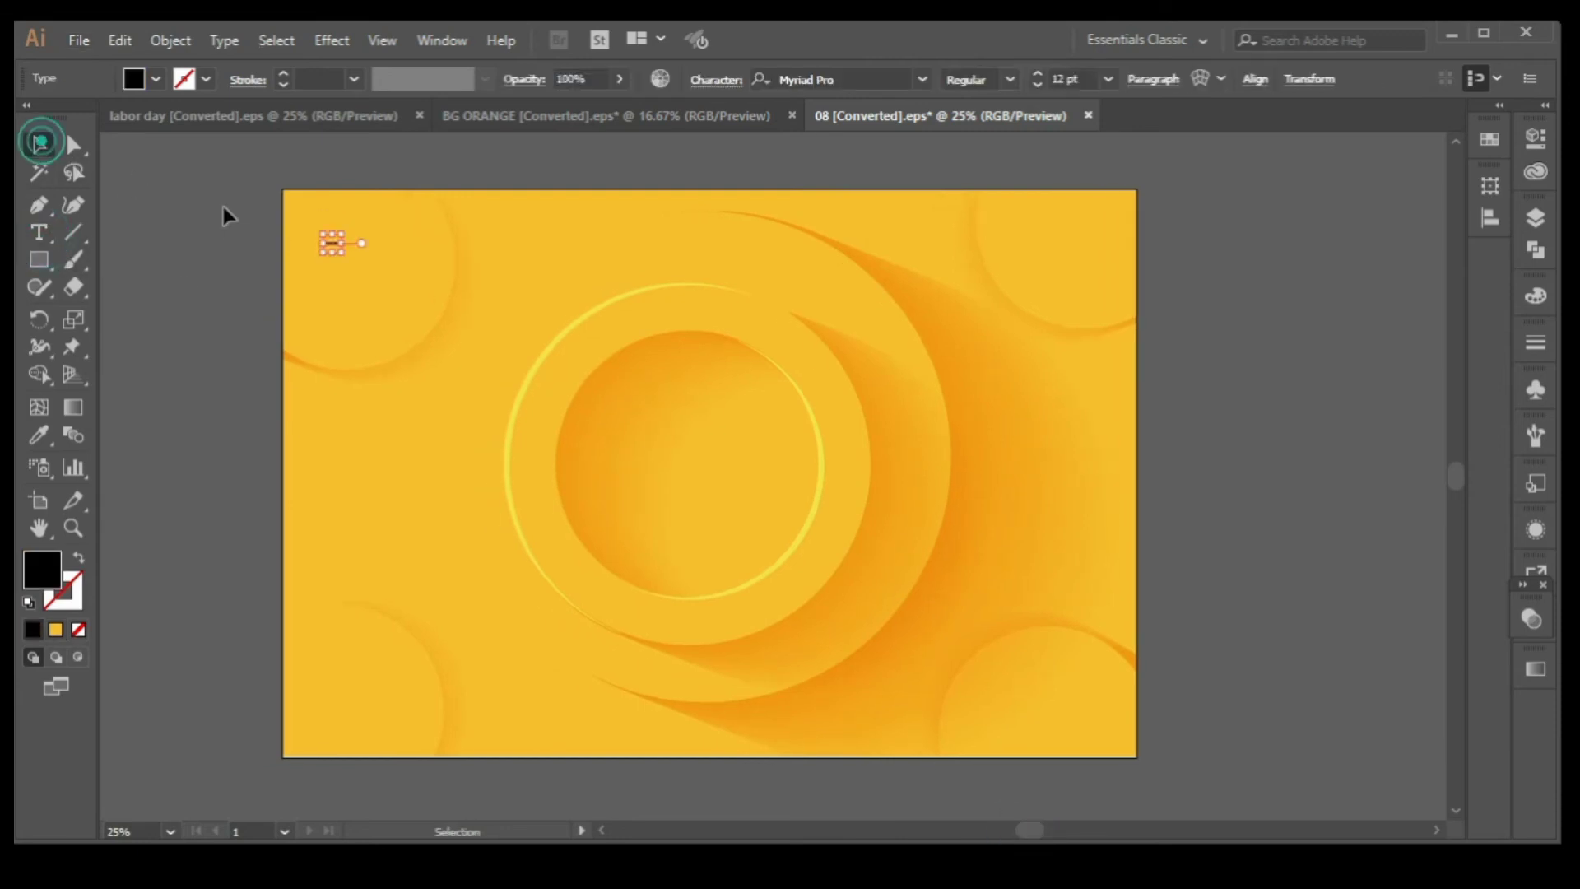
left_click_drag(340, 245, 744, 565)
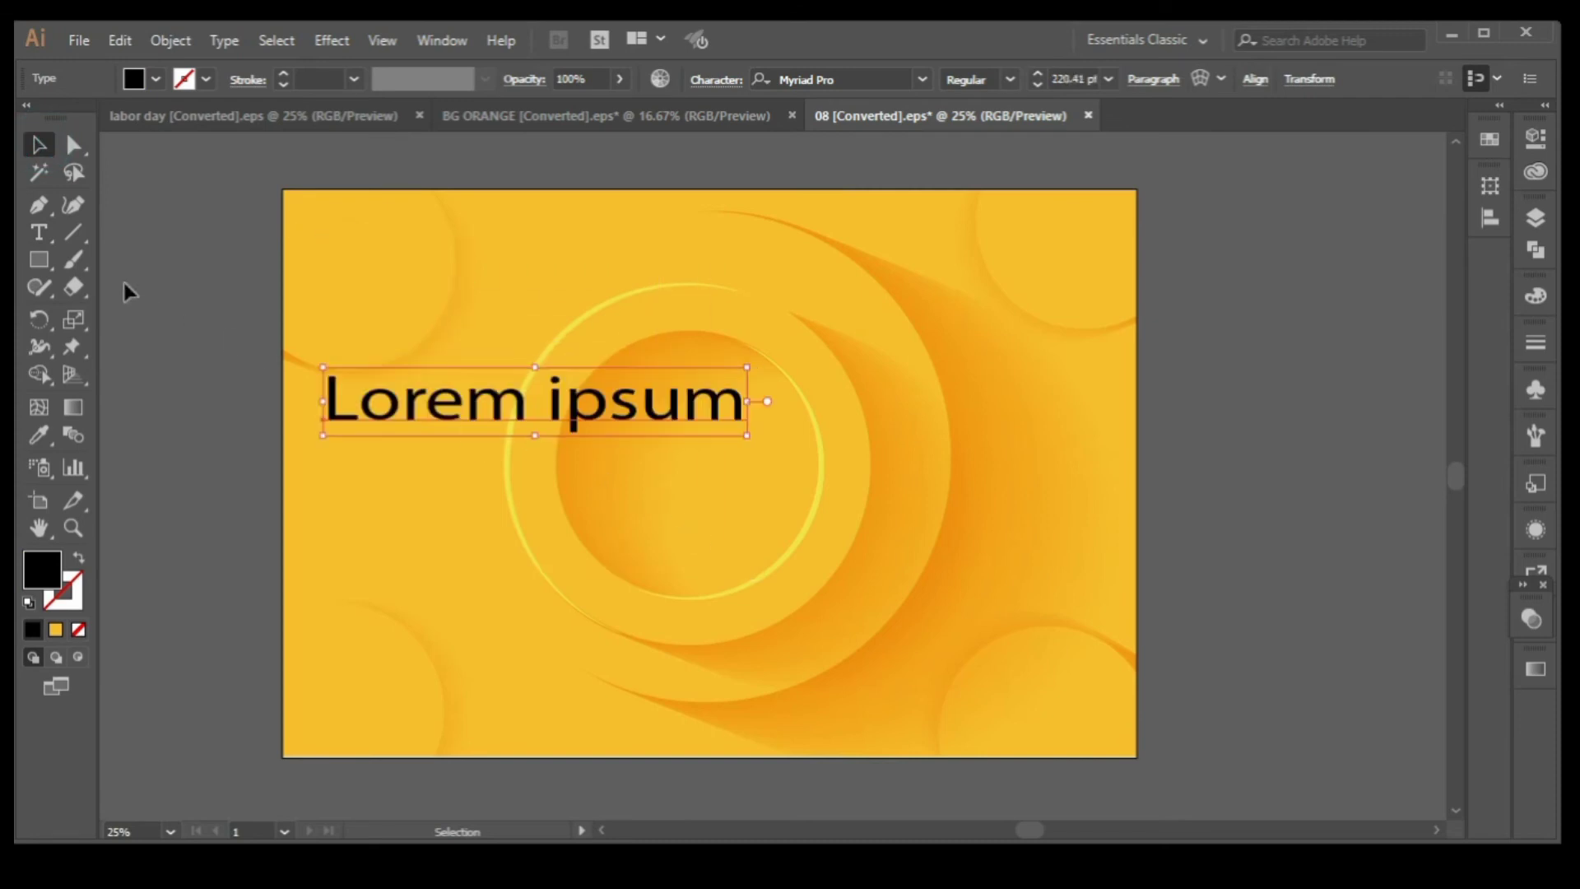
Replace the placeholder text with the word ABSTRACT.
left_click(39, 233)
left_click(731, 394)
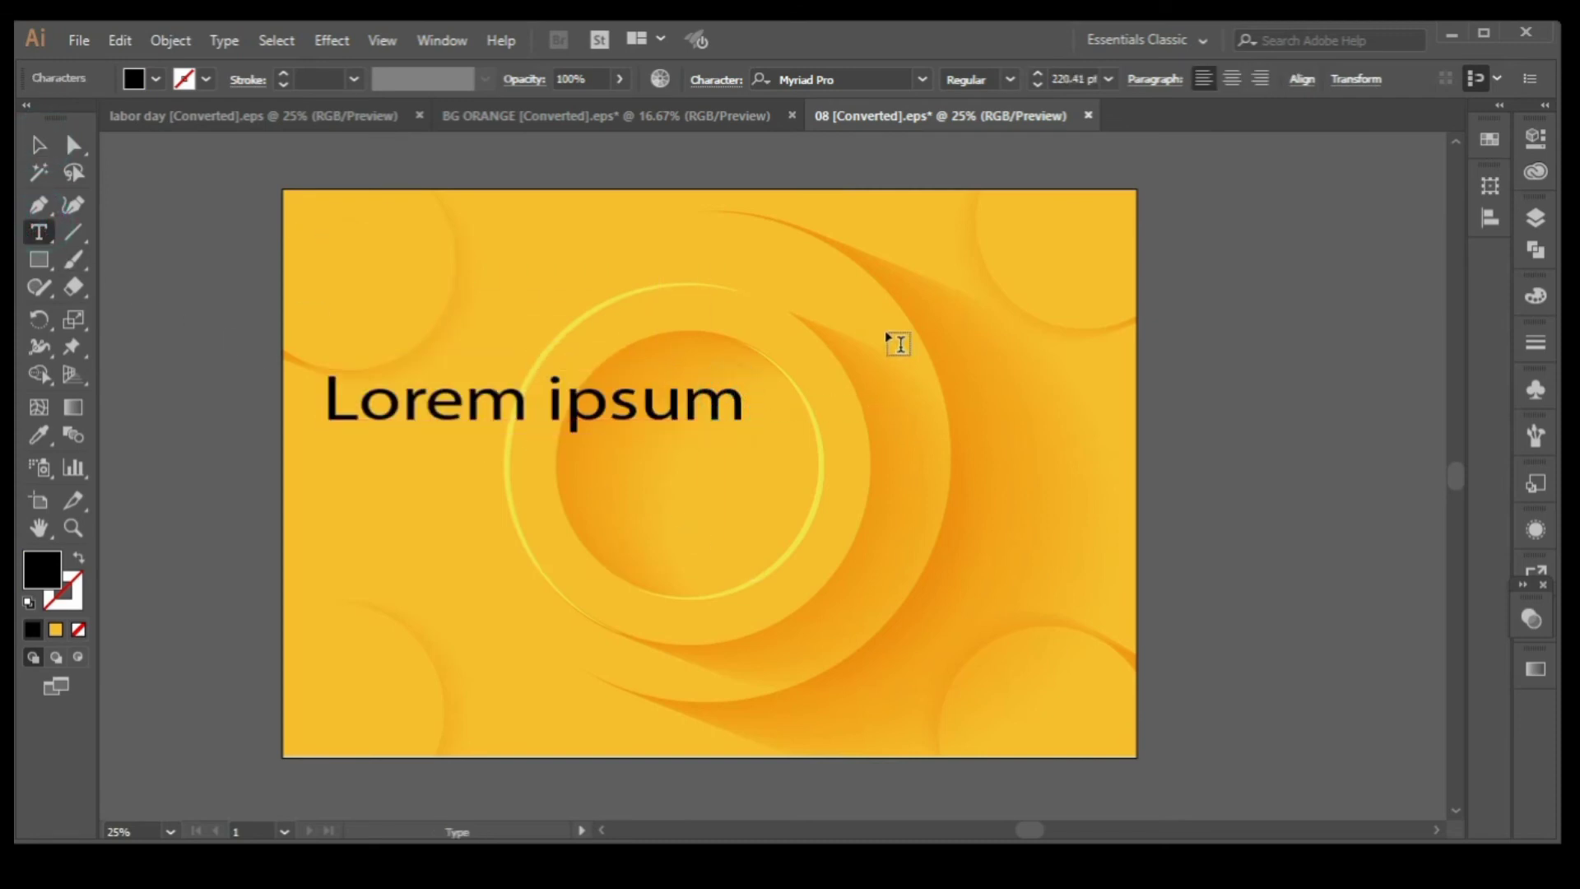
key("BackSpace")
key("BackSpace")
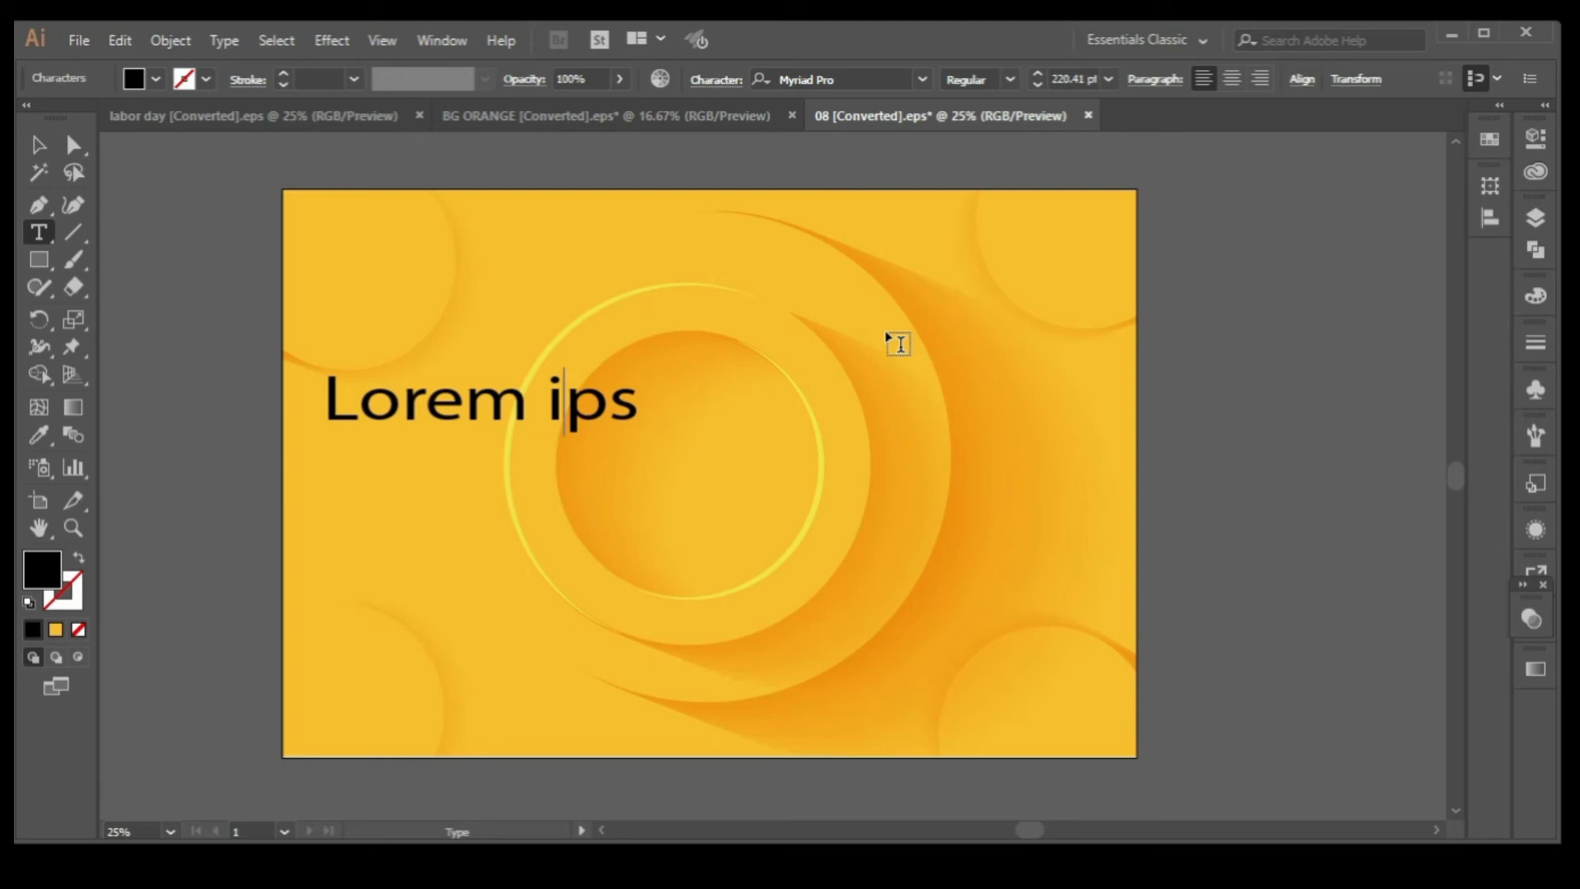
key("BackSpace")
key("BackSpace")
key("BackSpace")
type("a")
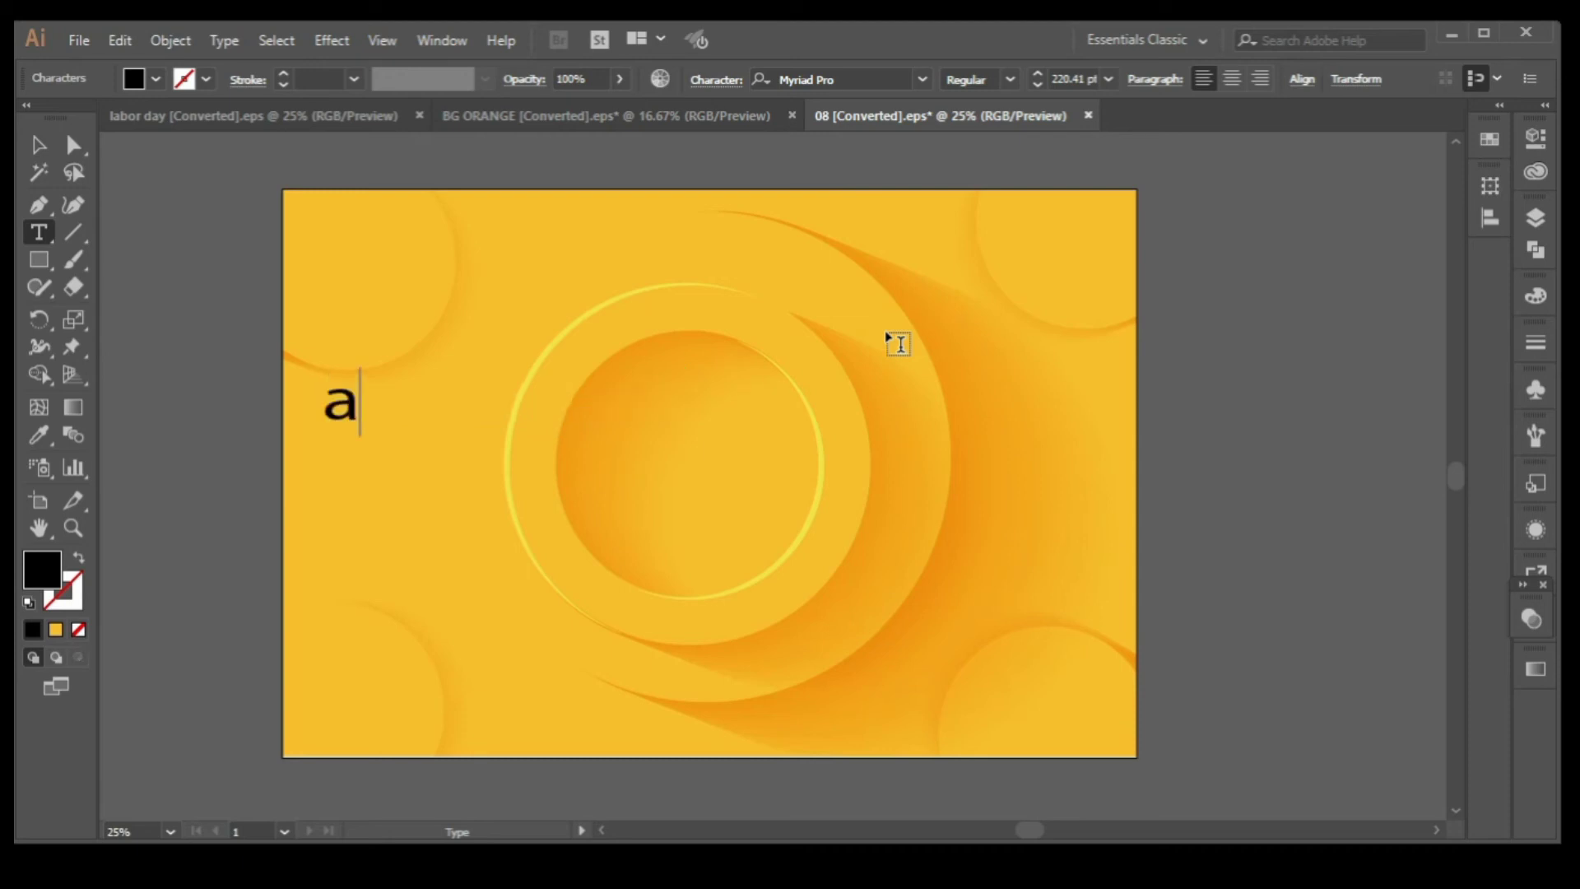
key("BackSpace")
type("A")
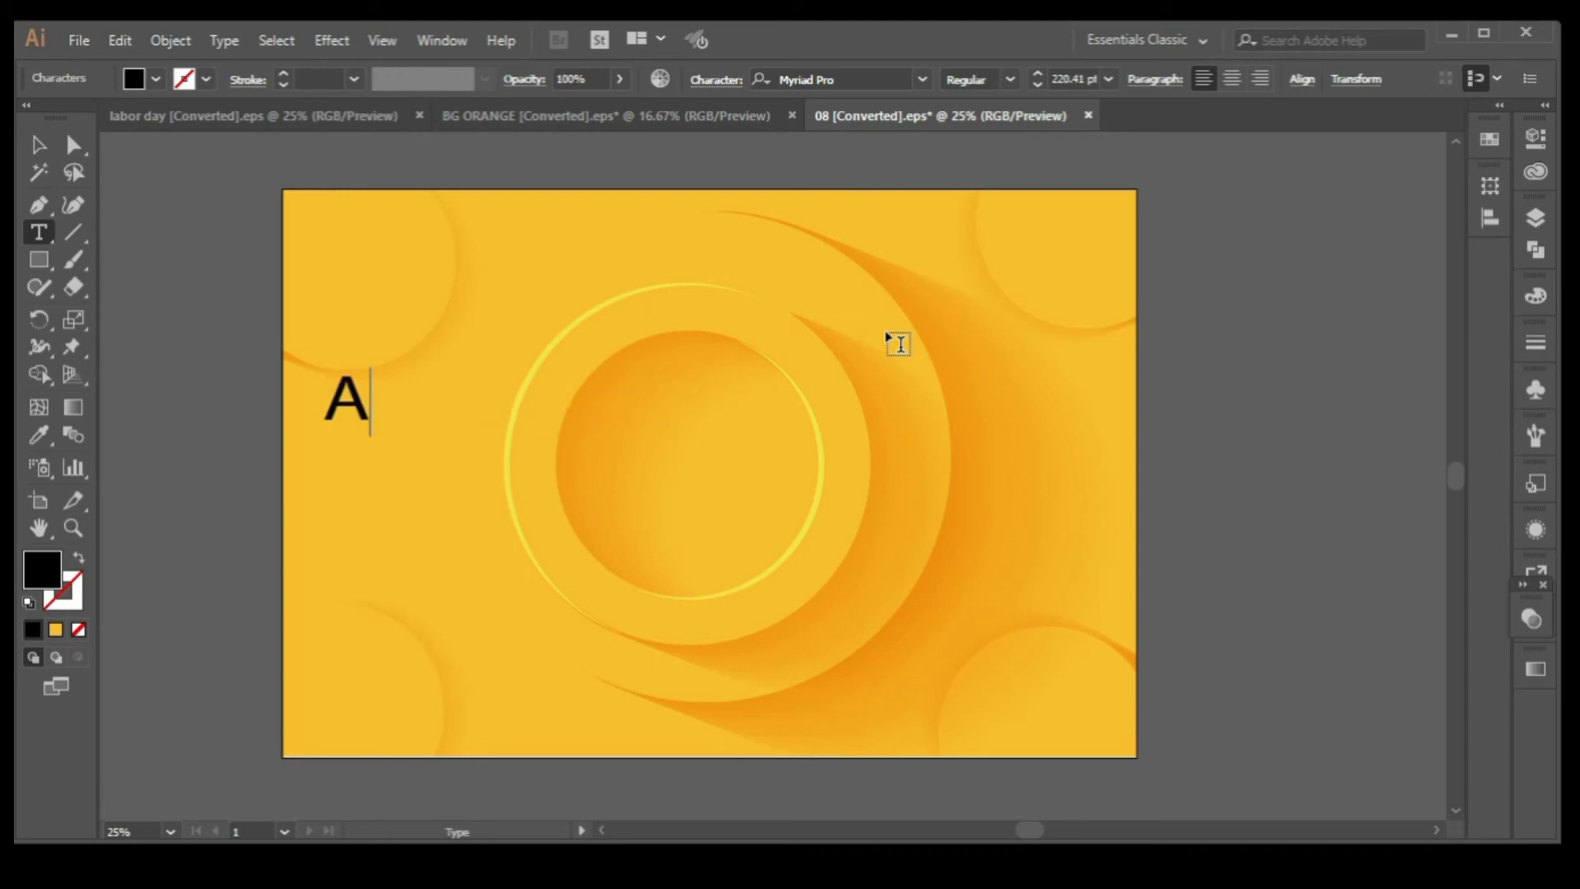
type("BSTRA")
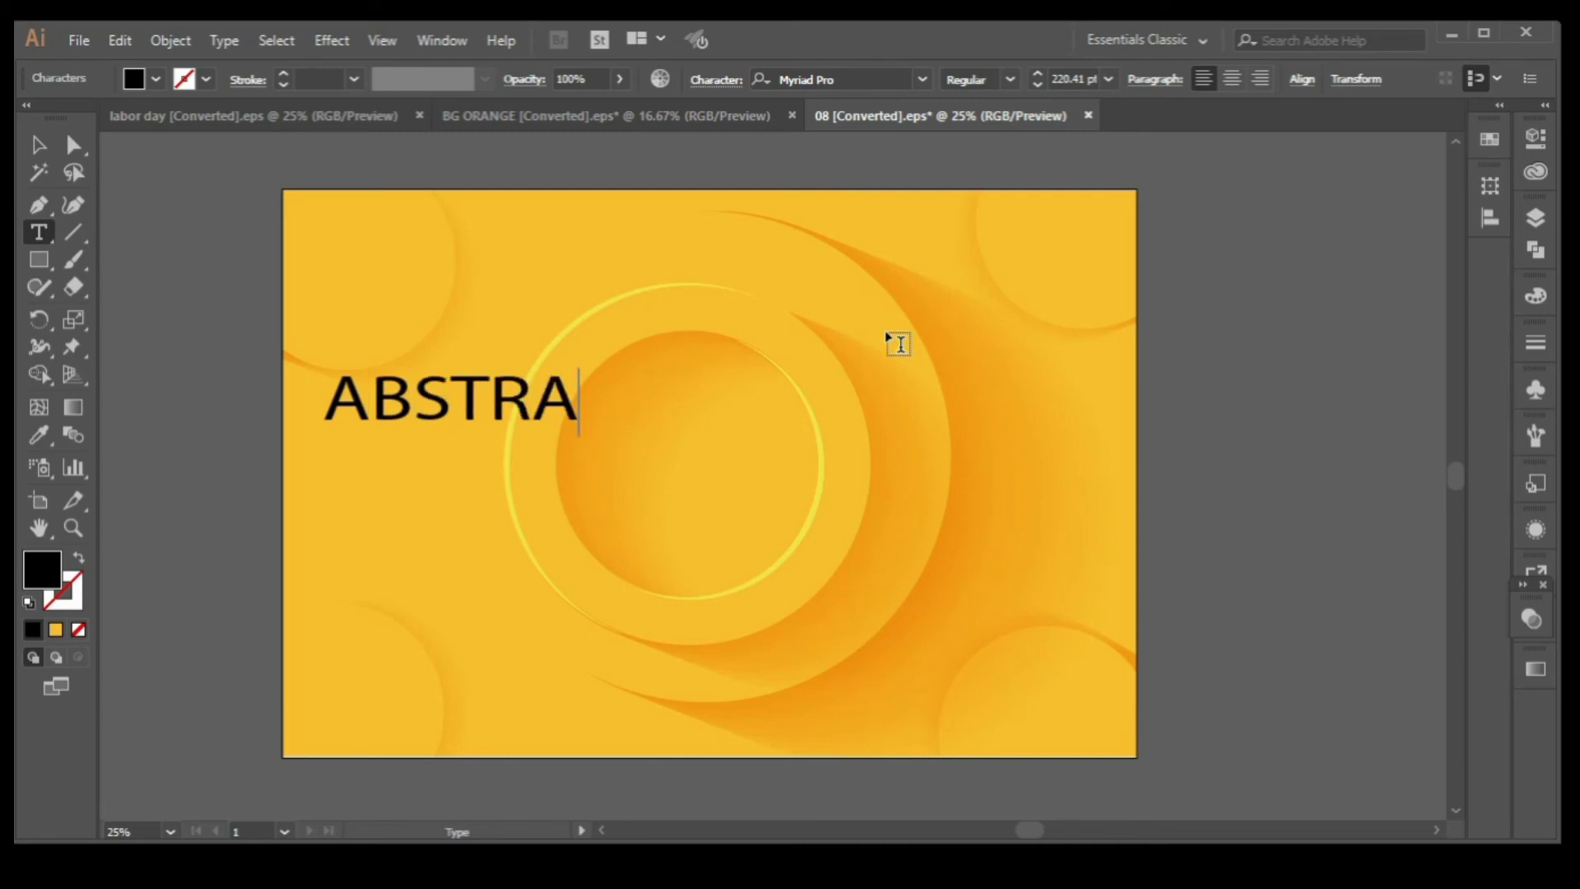
type("CT")
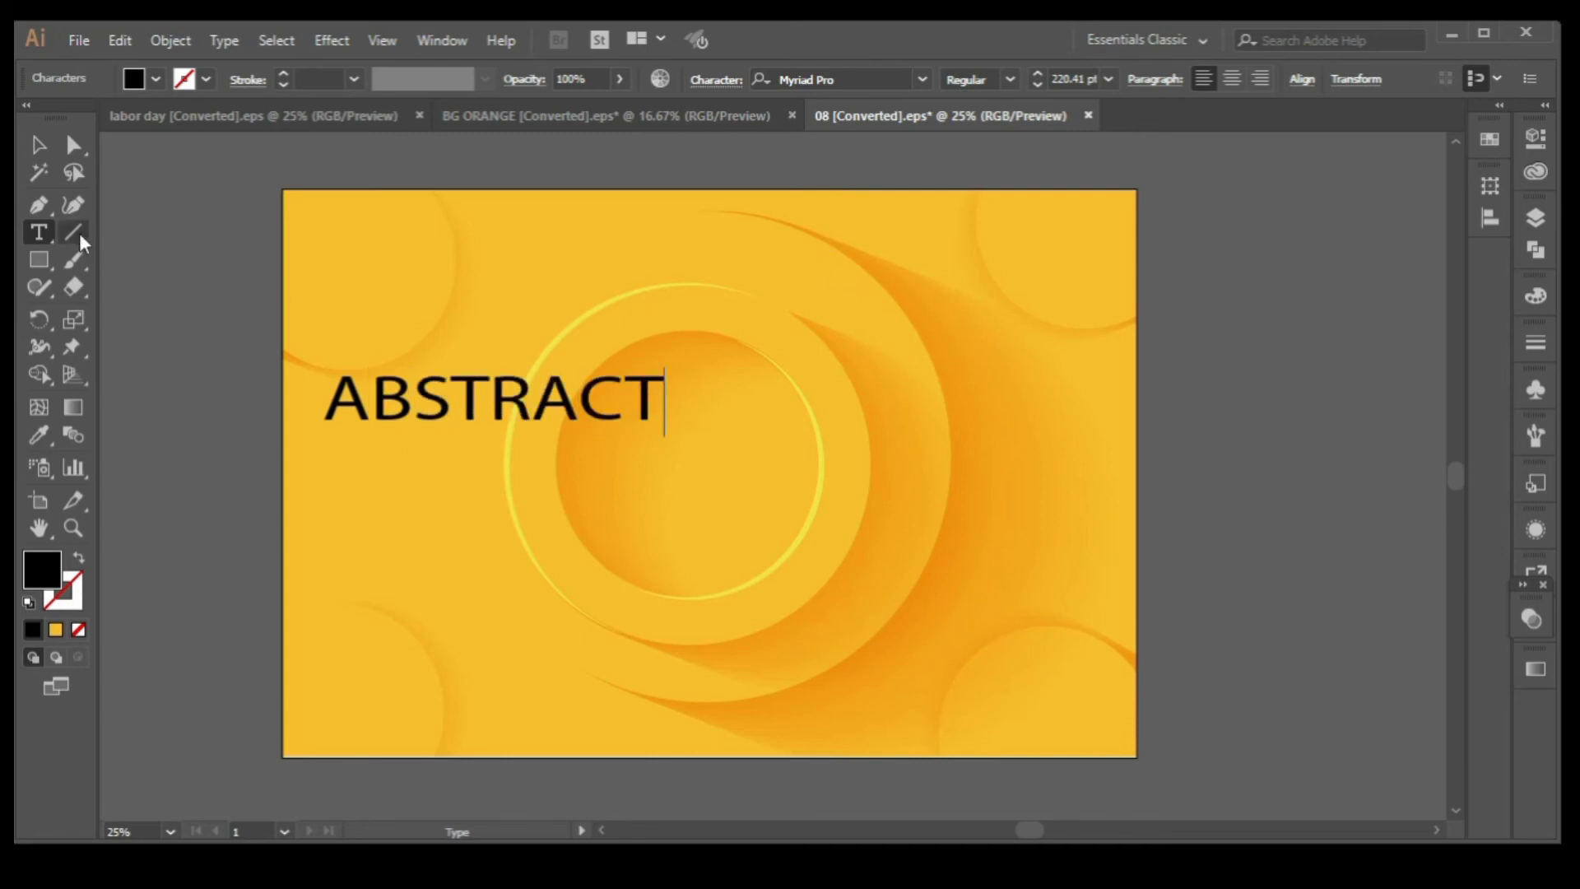
left_click(41, 148)
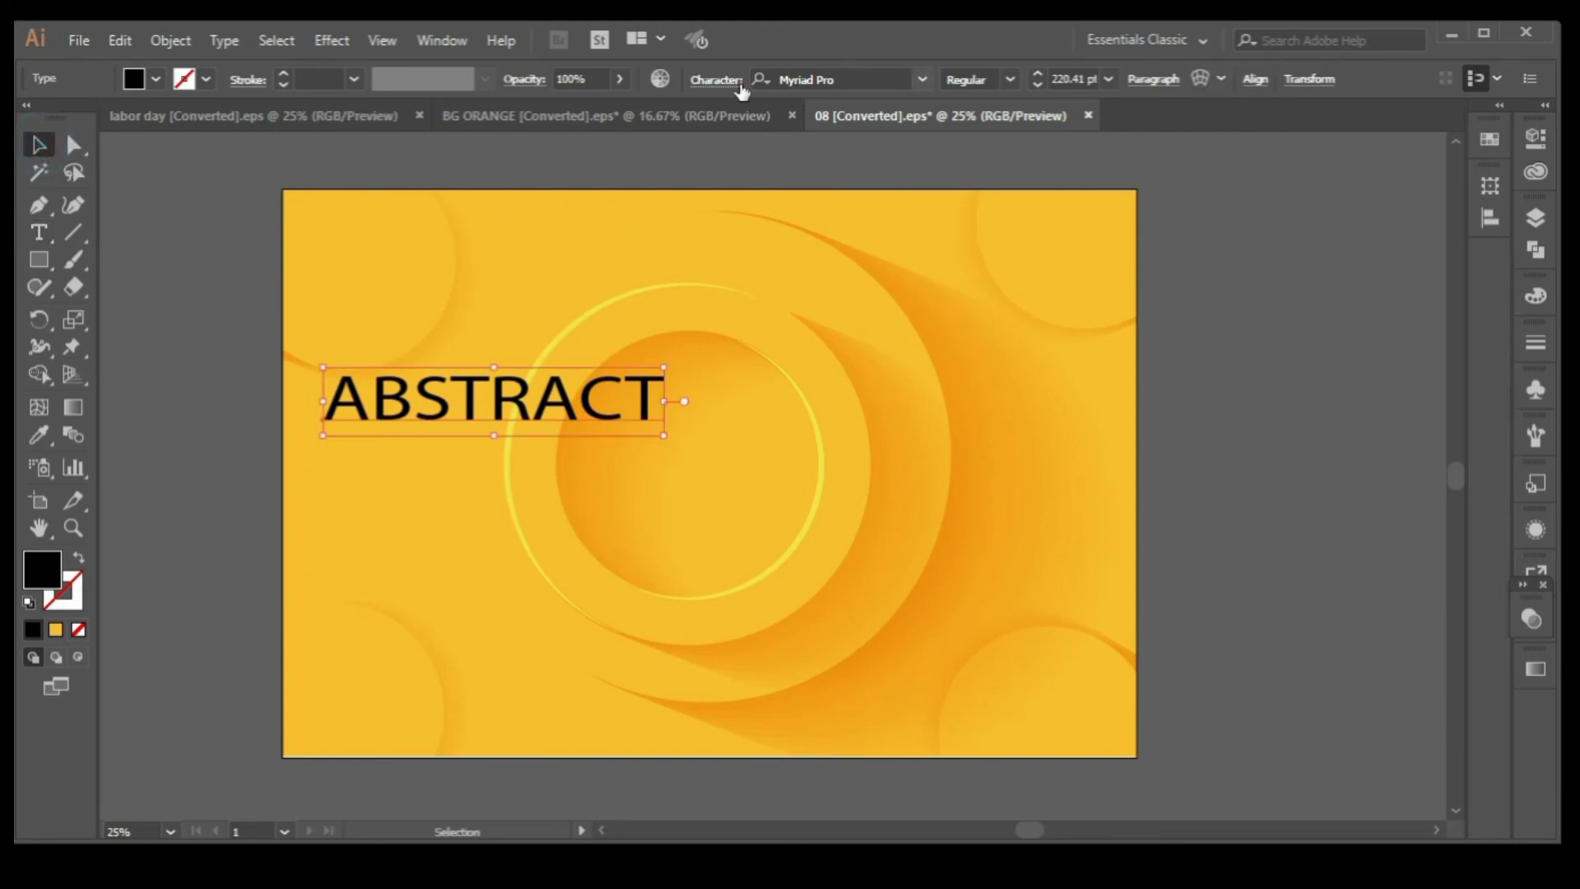
Change ABSTRACT's font to Harabara and ready the Character tracking field for editing.
left_click(716, 80)
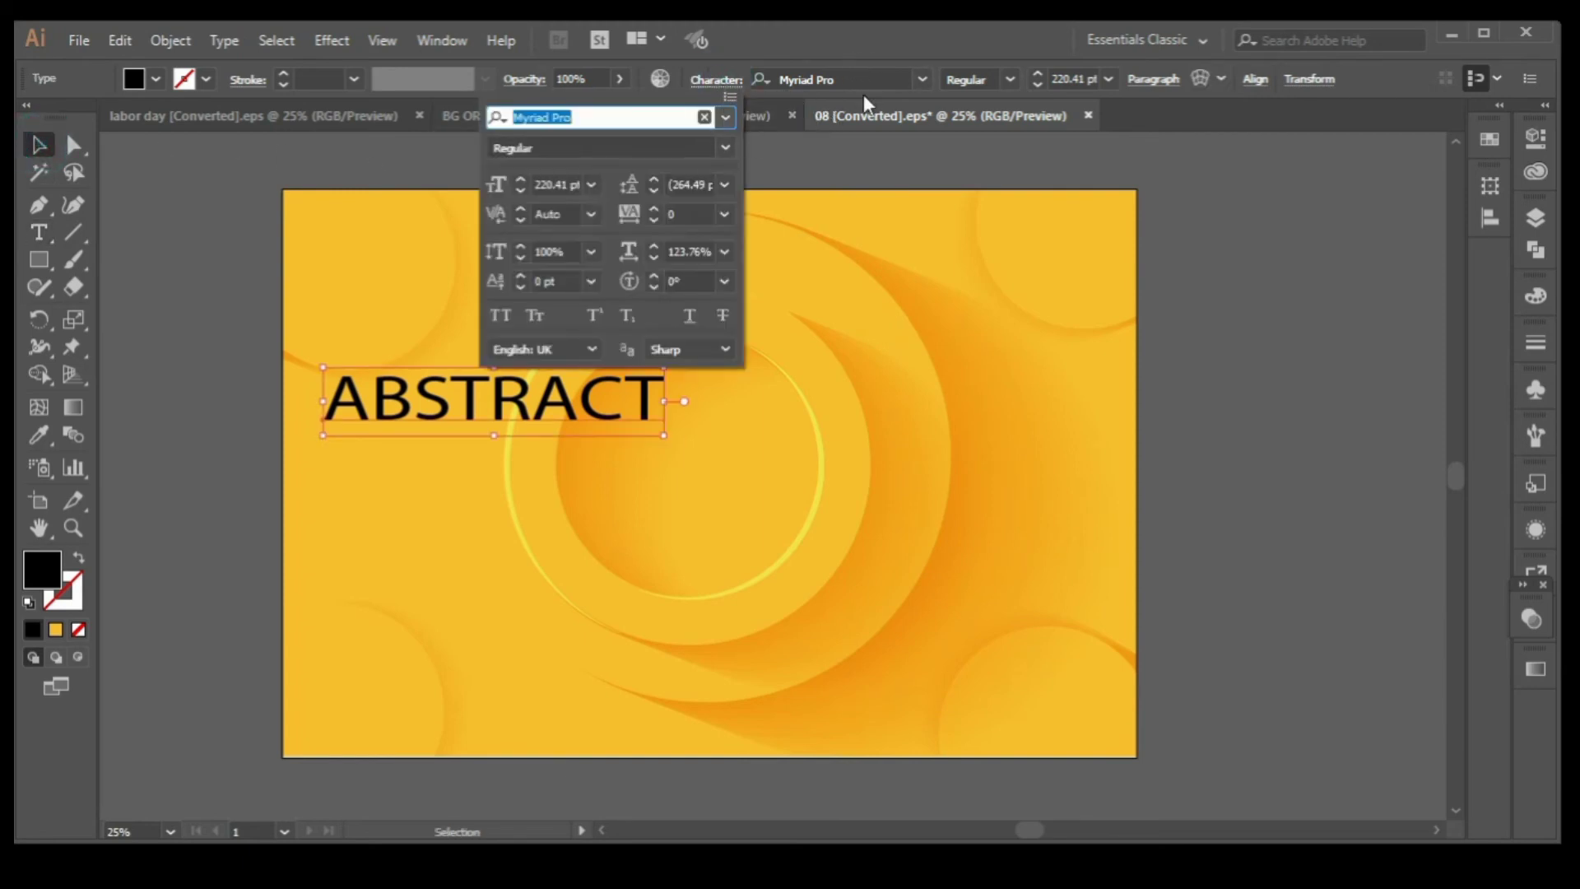
left_click(923, 80)
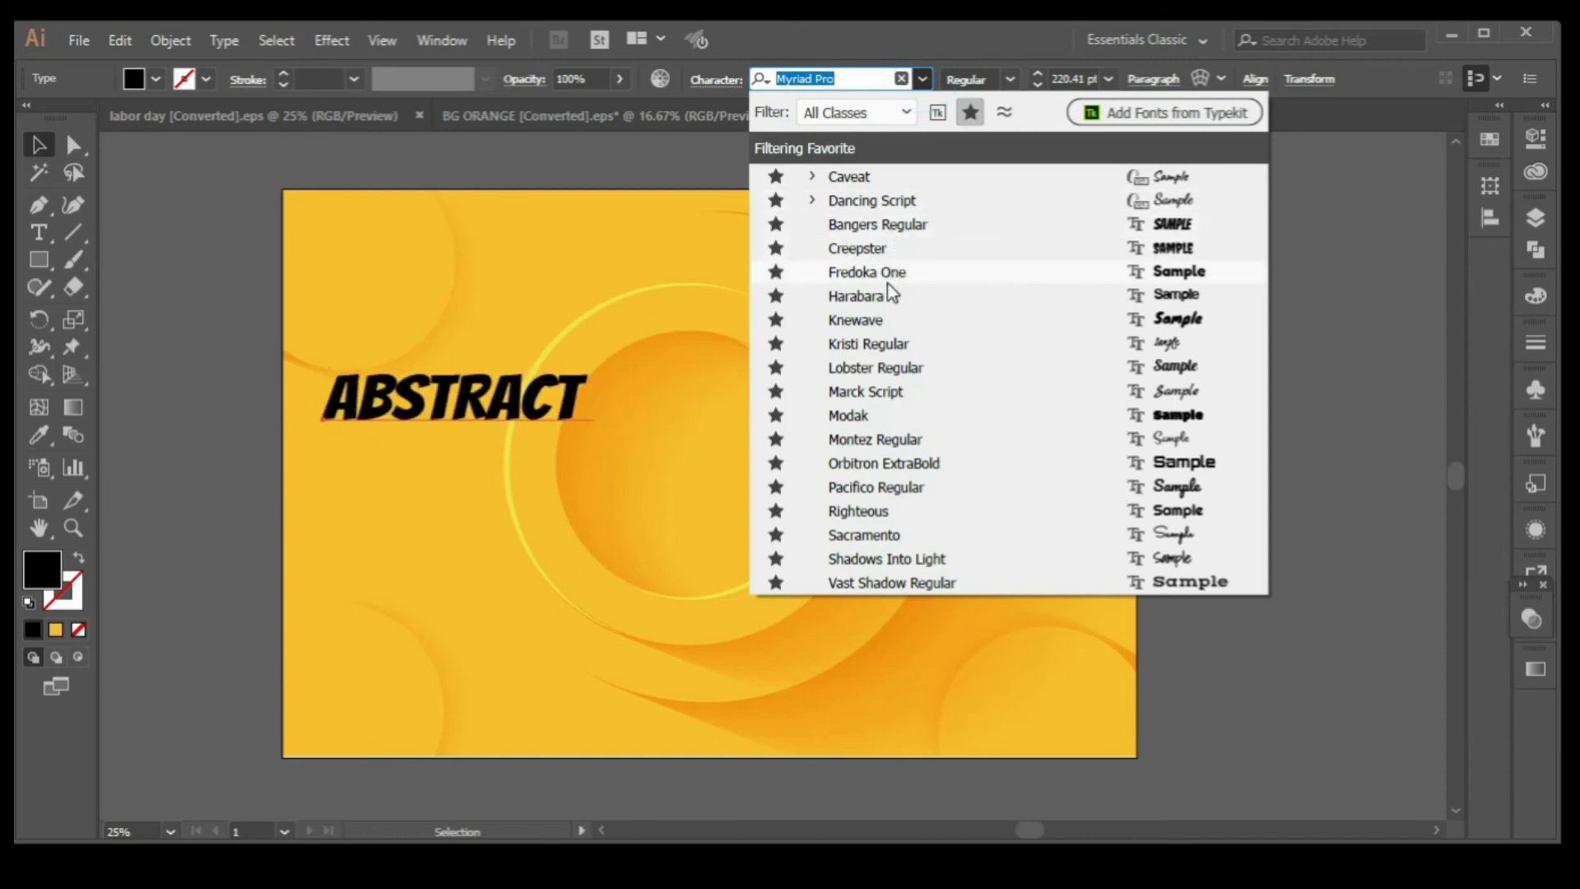
left_click(887, 294)
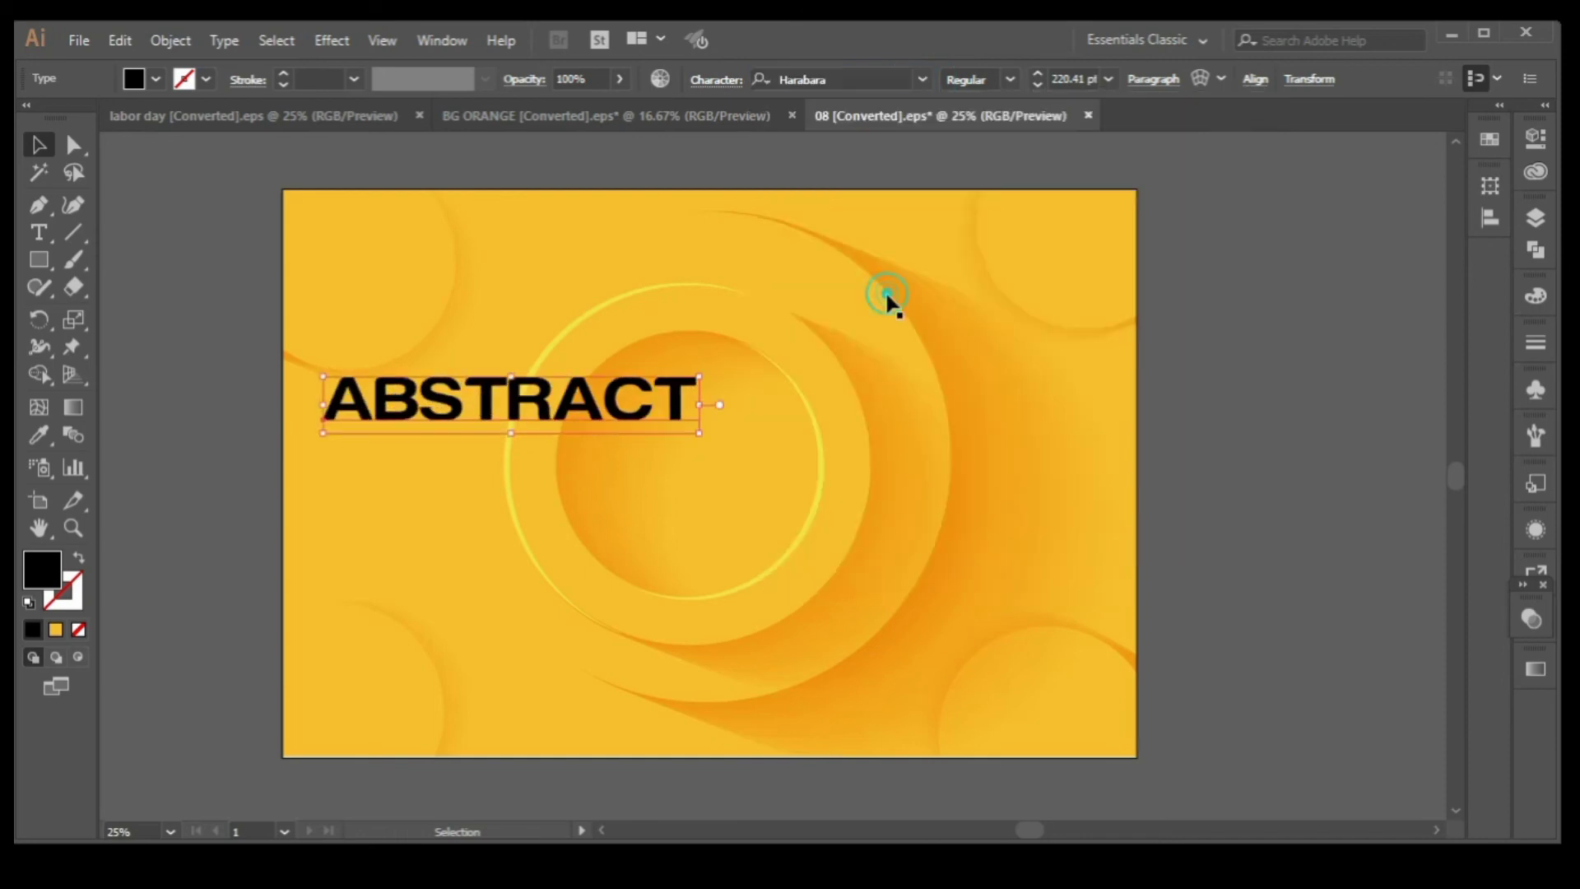
left_click(1010, 79)
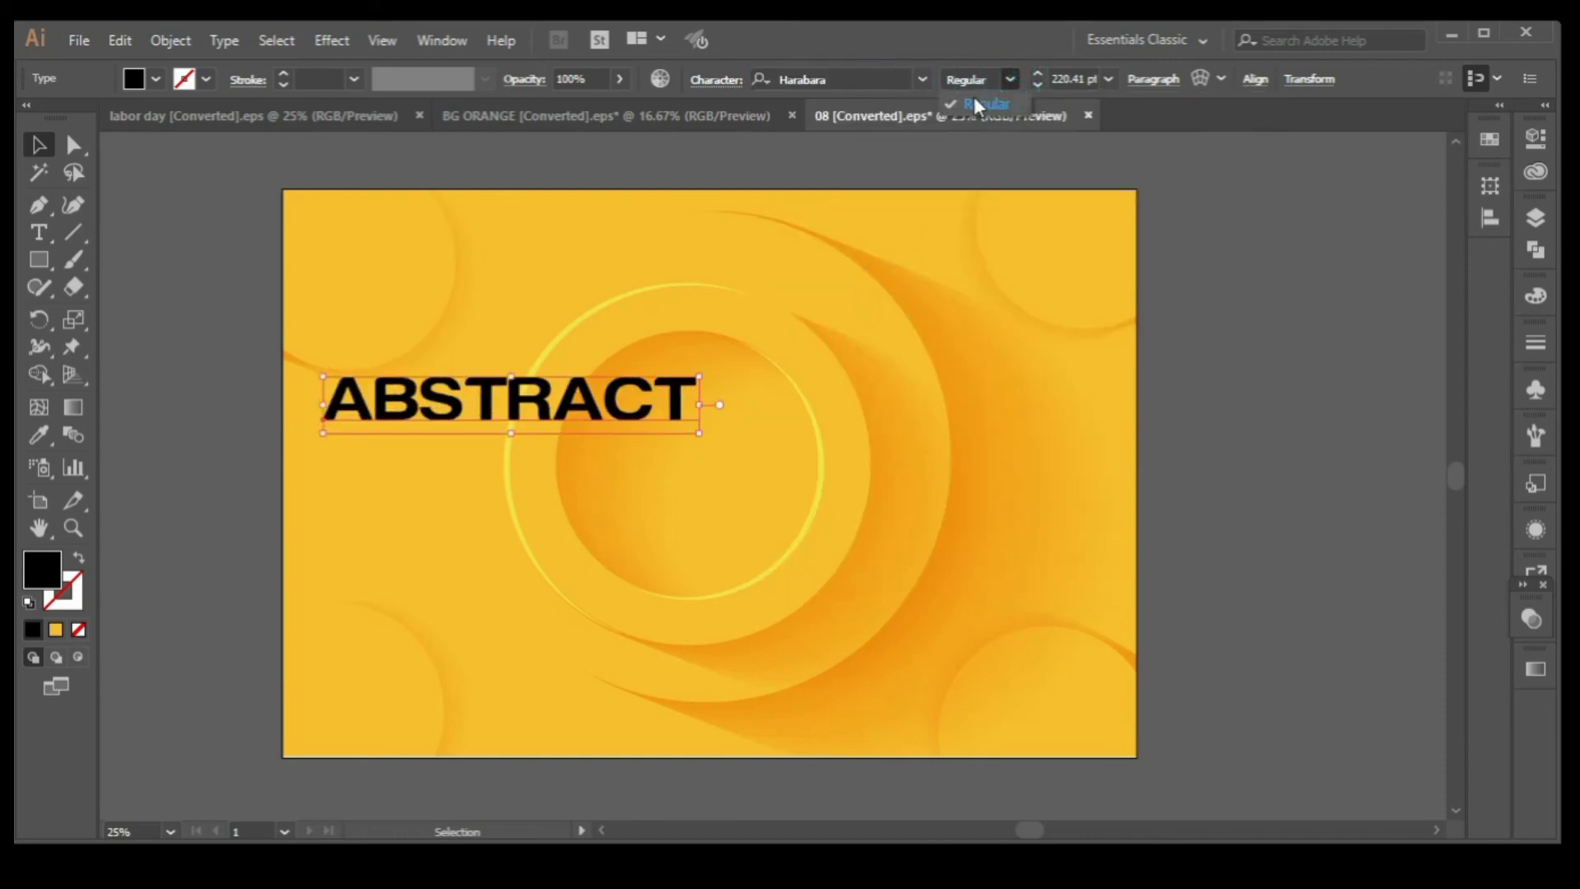
left_click(723, 86)
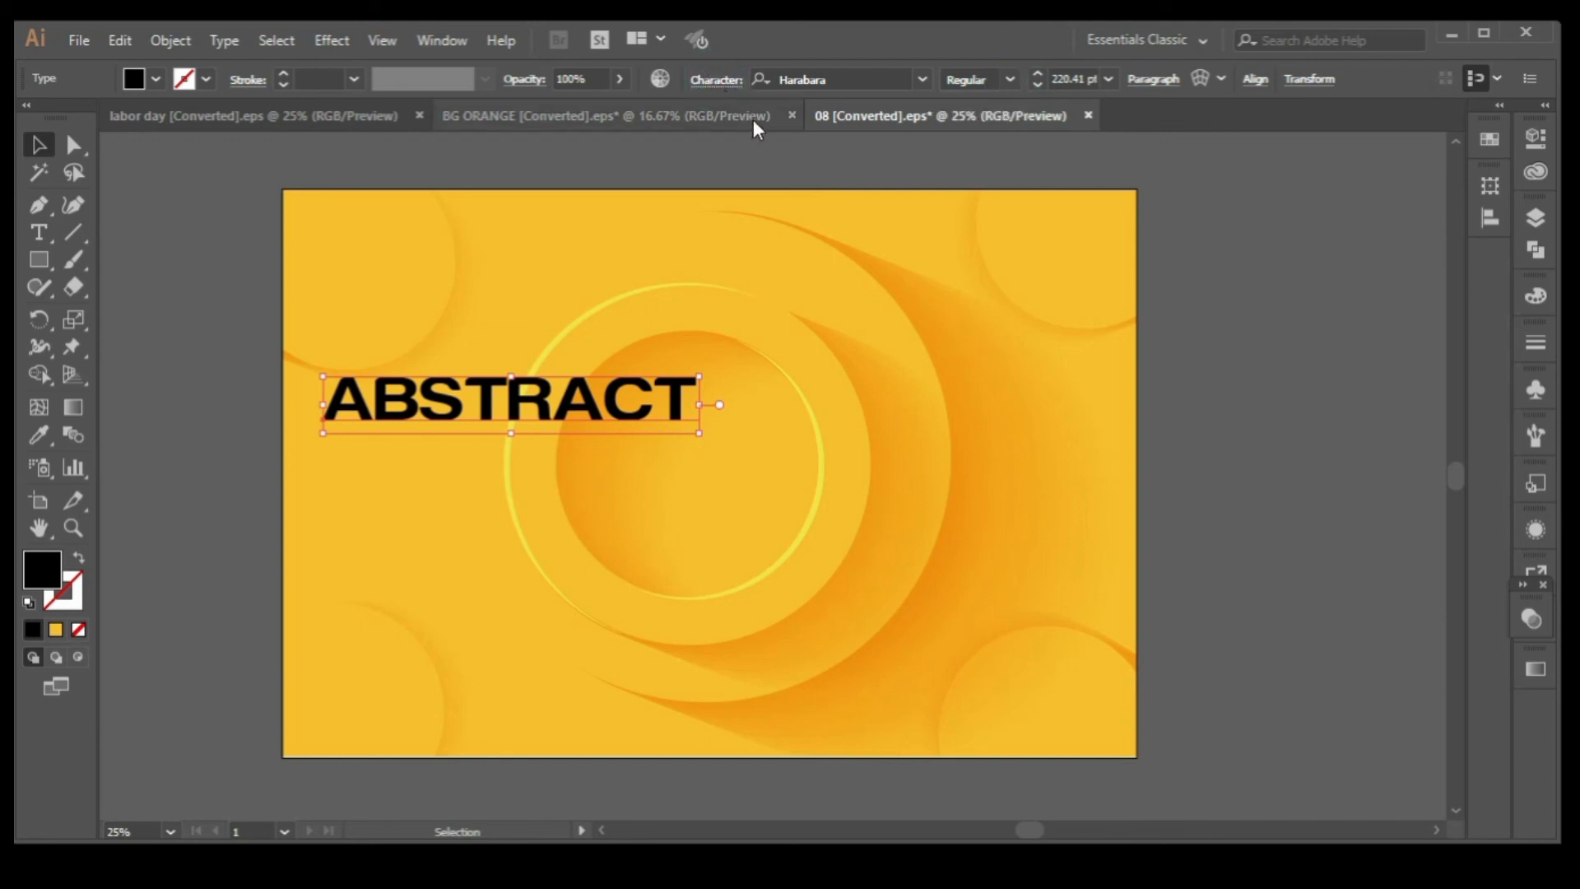
left_click(735, 82)
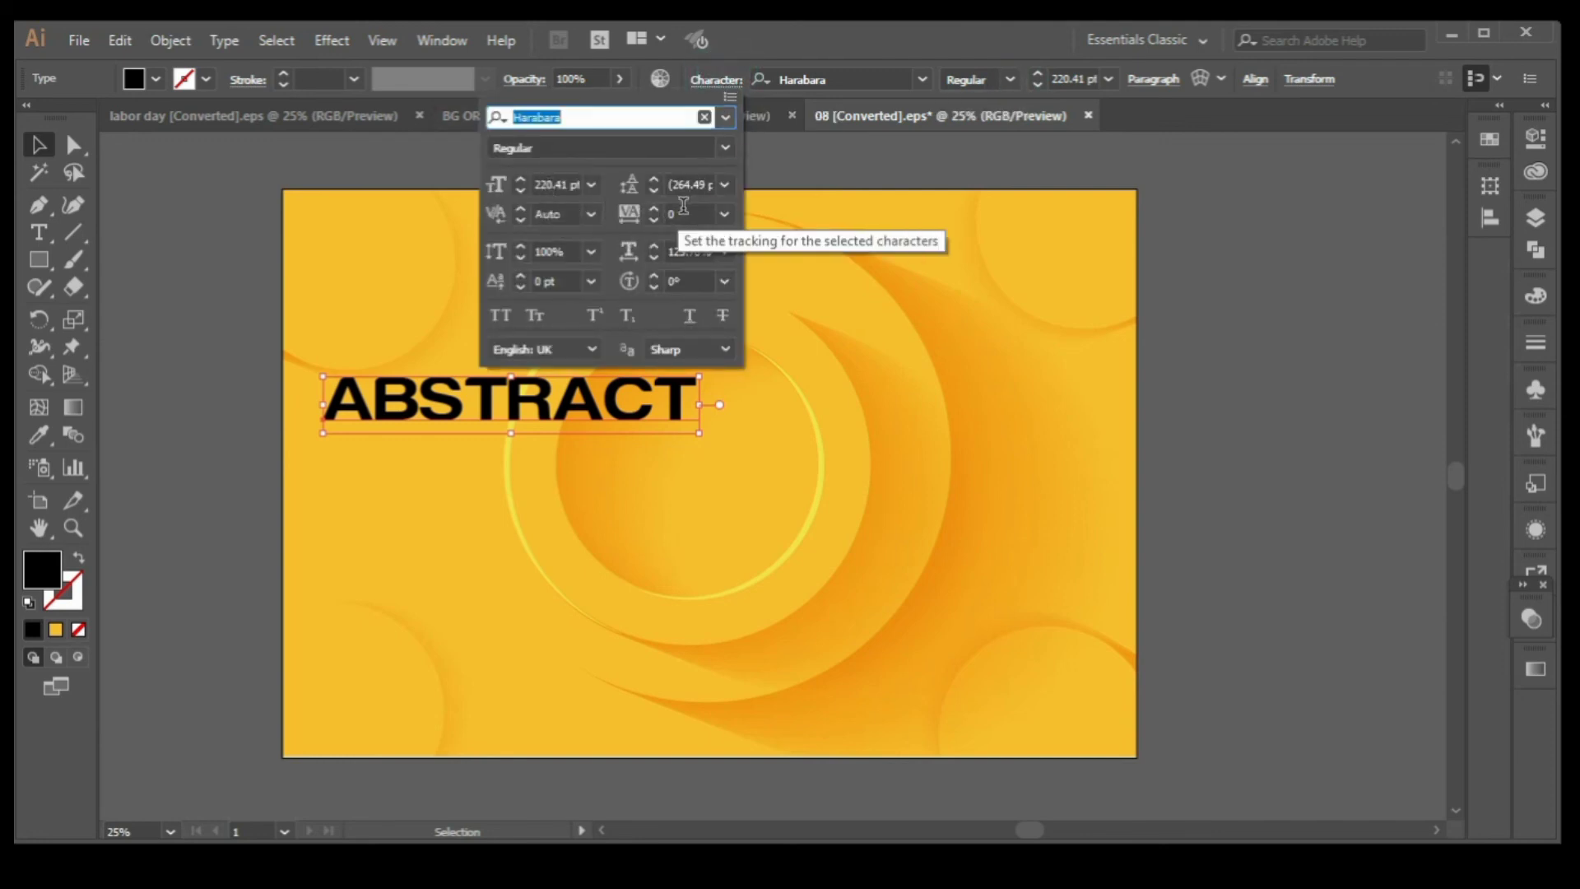
left_click(683, 213)
Apply tracking 100, shrink ABSTRACT to about 186 pt and move it into the ring.
type("10")
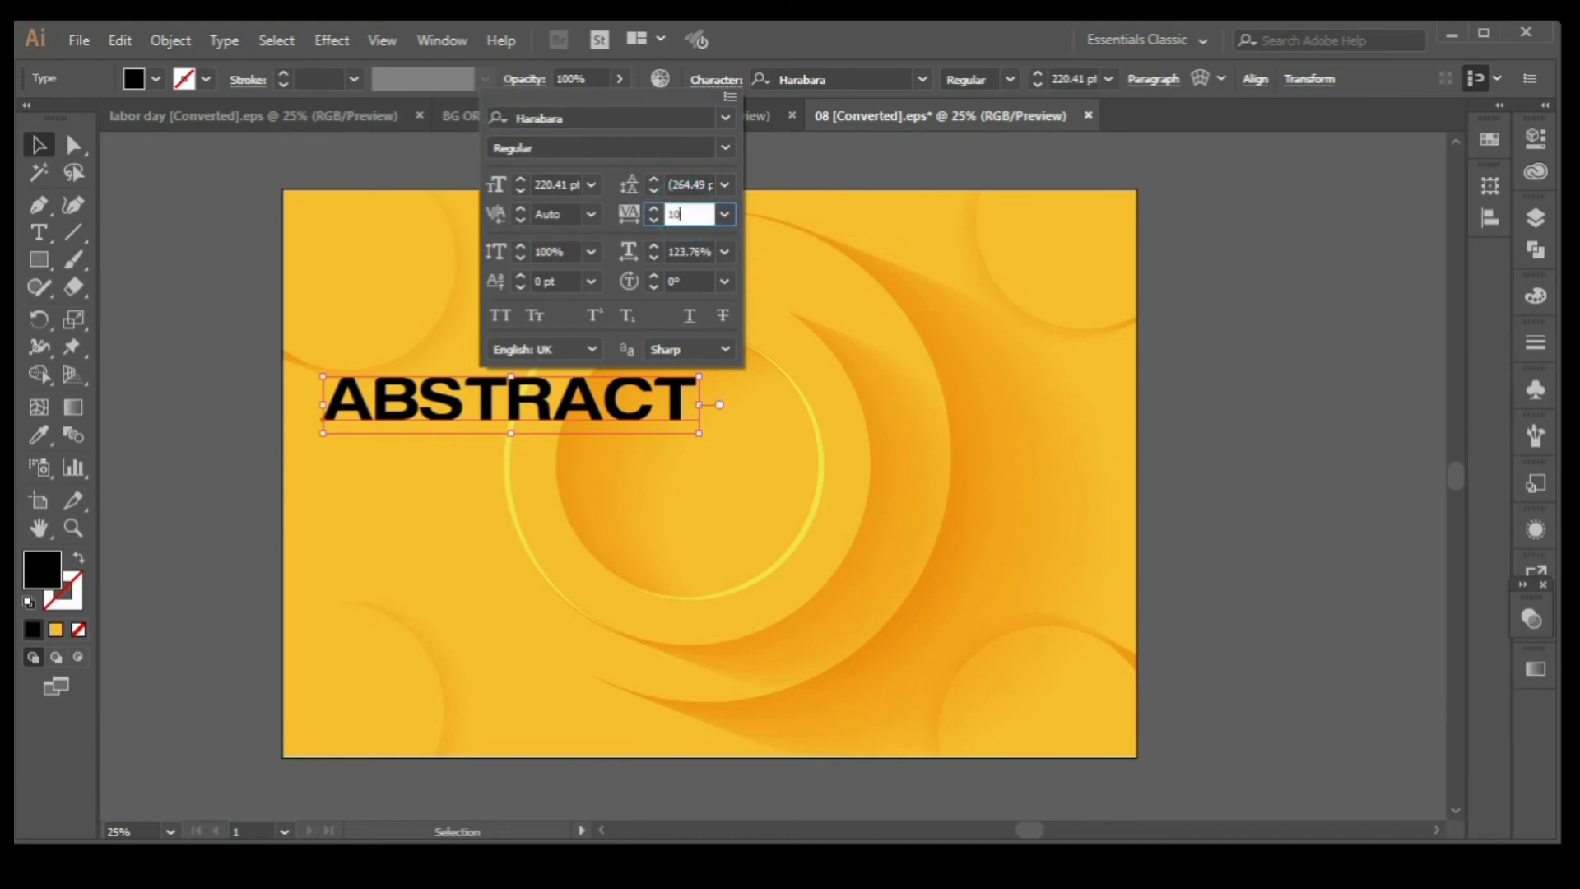
type("0")
left_click(1211, 298)
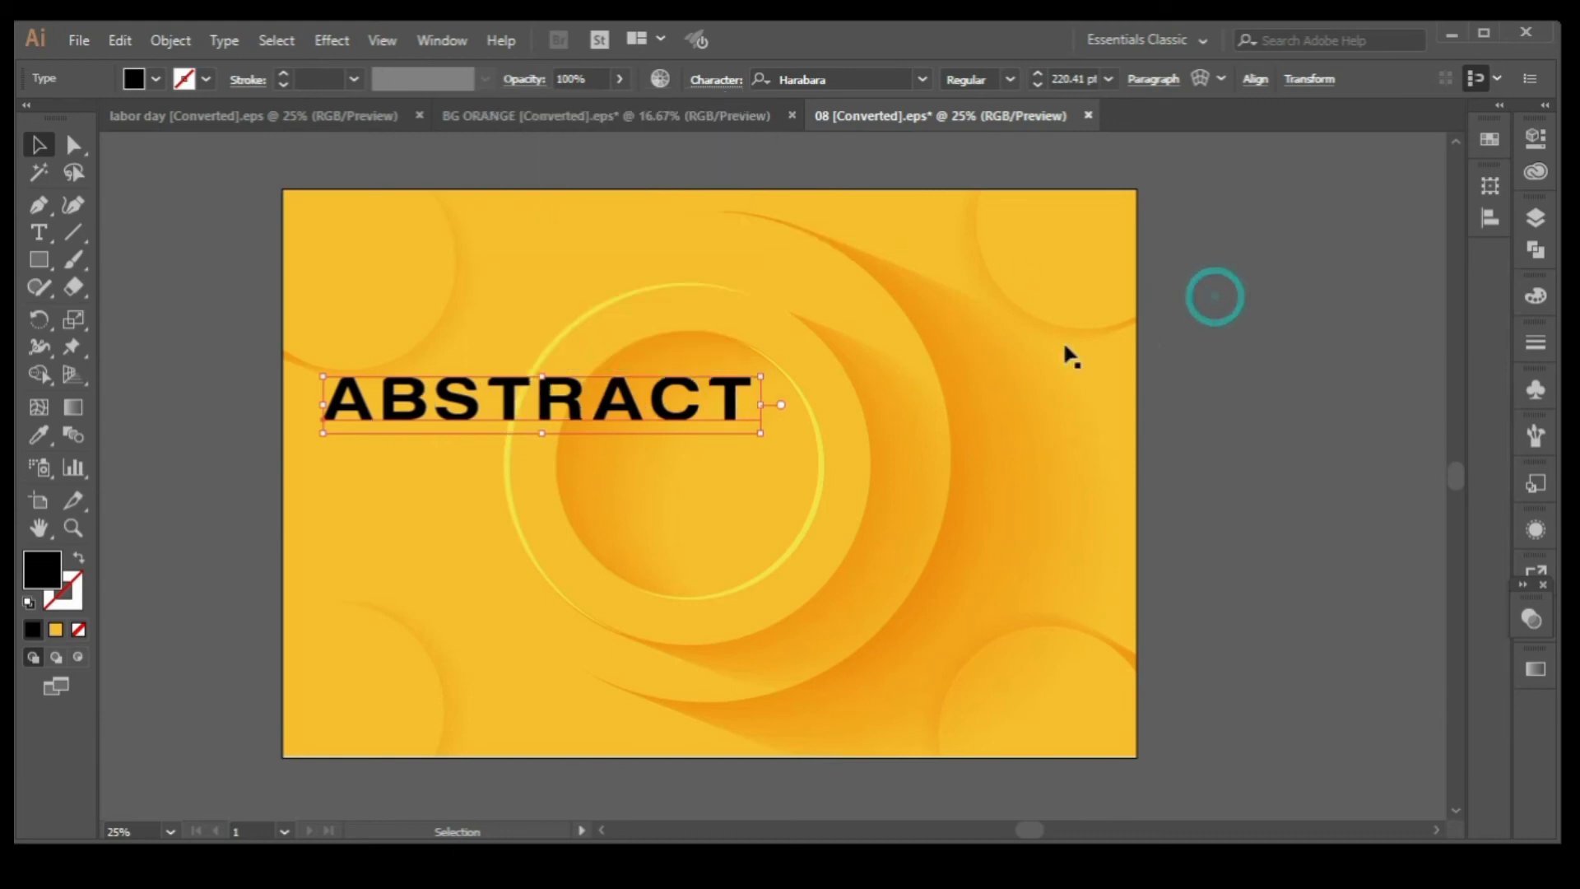
left_click_drag(322, 376, 477, 385)
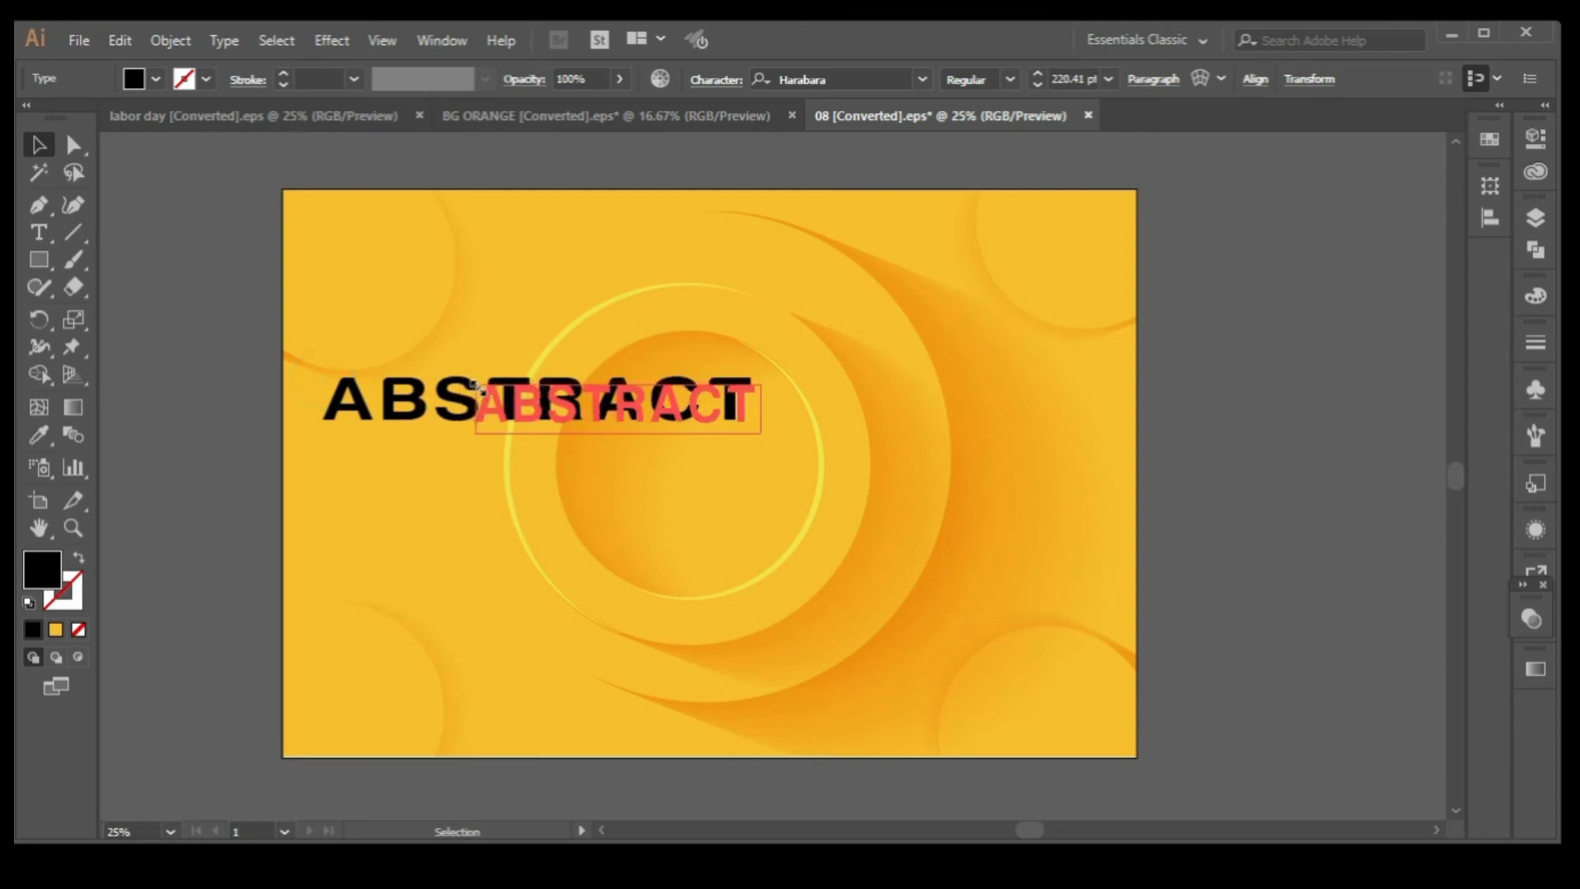
left_click_drag(570, 407, 655, 485)
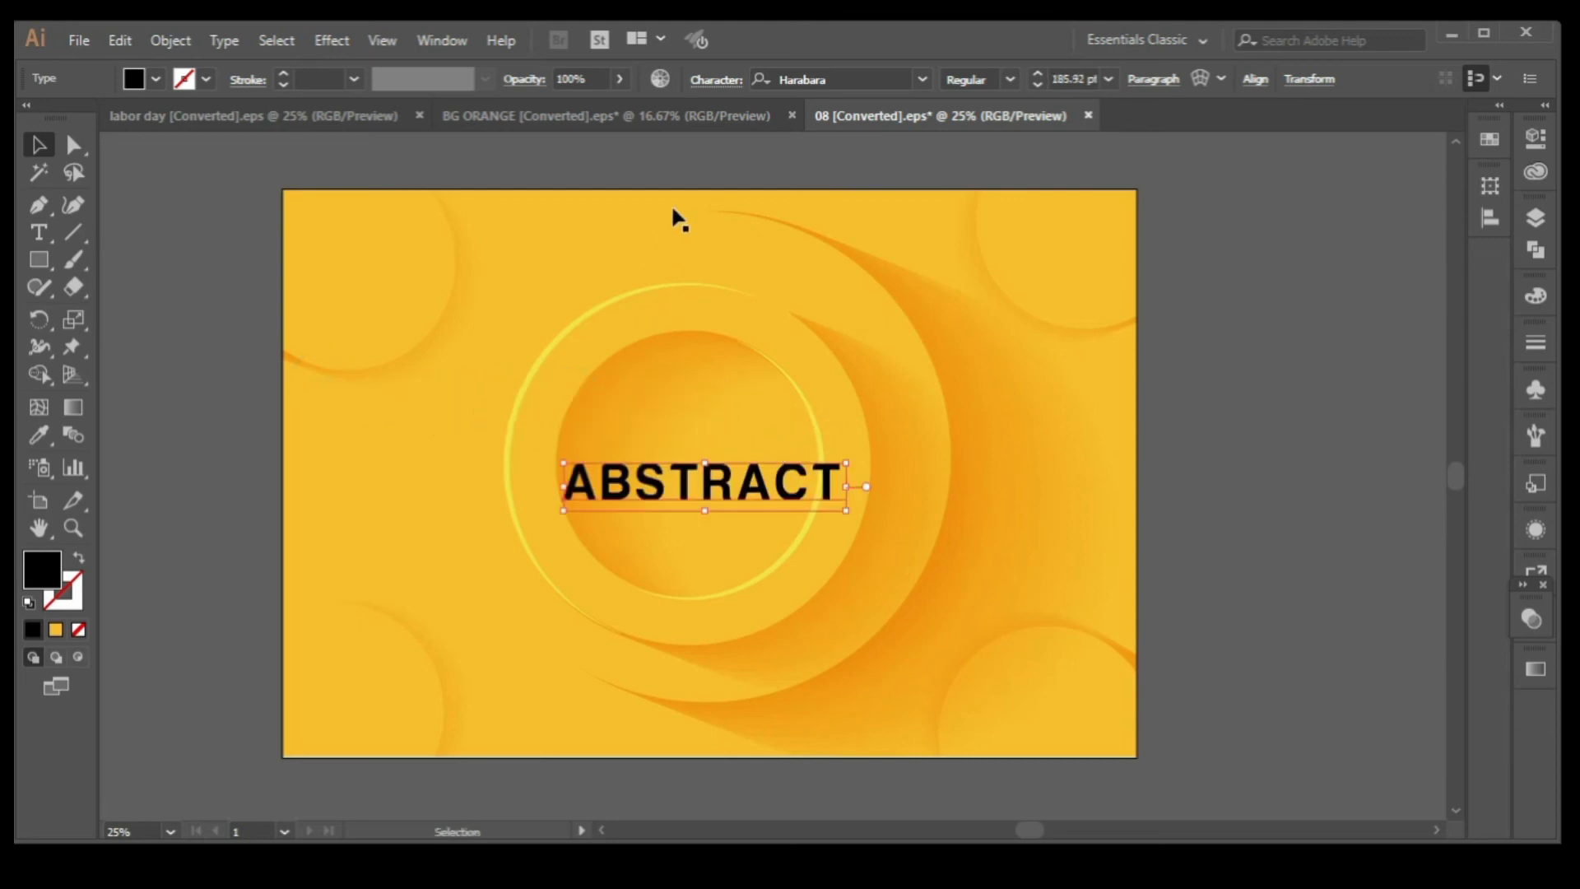
Increase ABSTRACT's tracking to 200, shrink it to about 129 pt and raise it inside the circle.
left_click(709, 79)
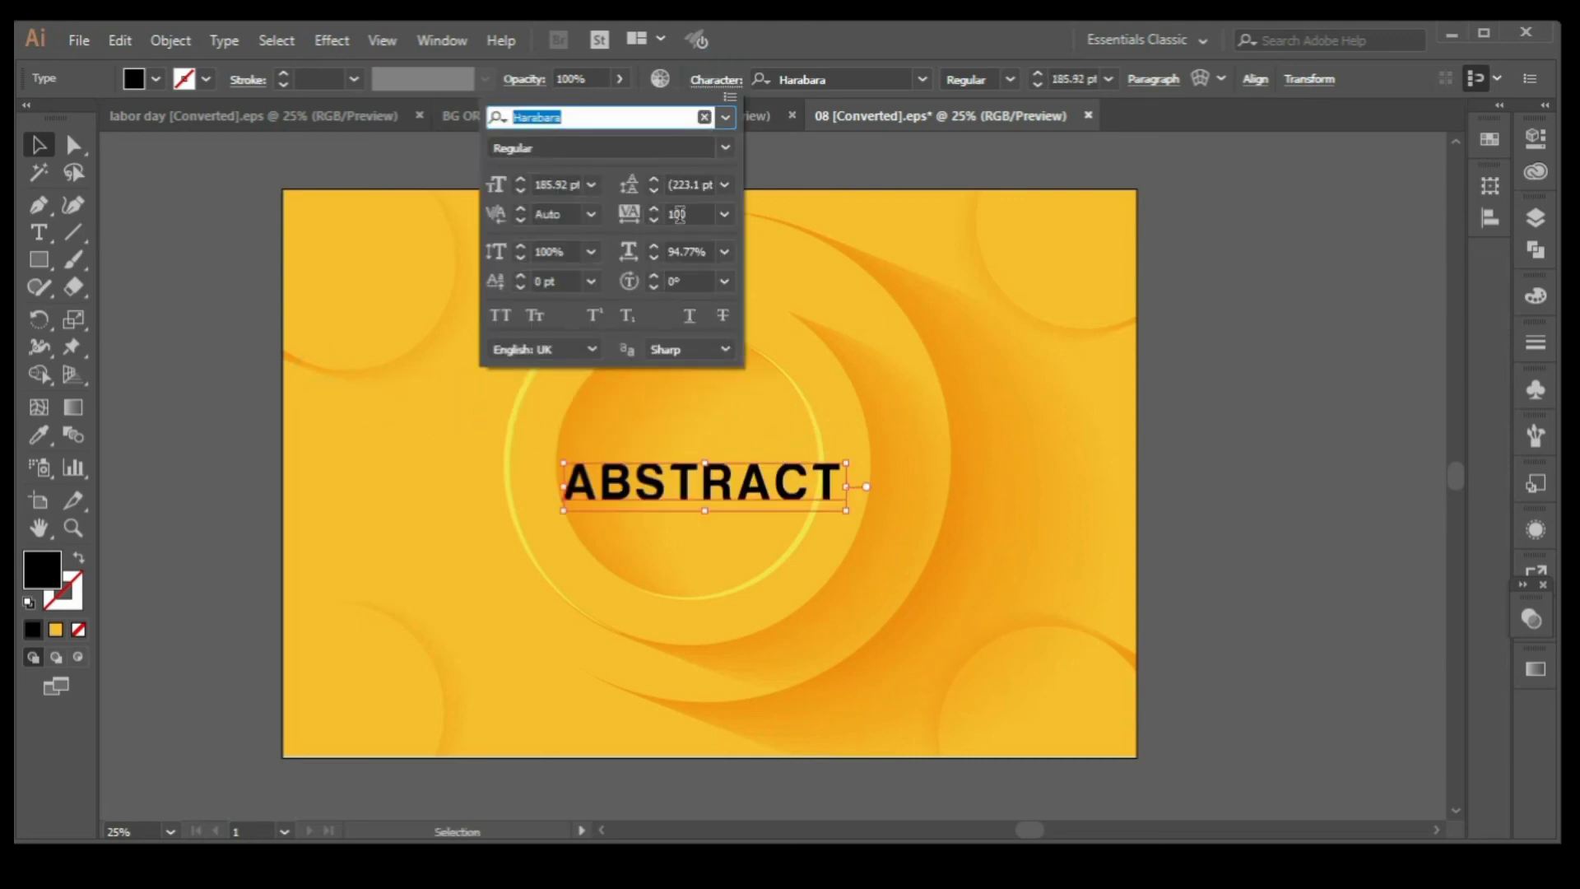
left_click(683, 214)
type("2")
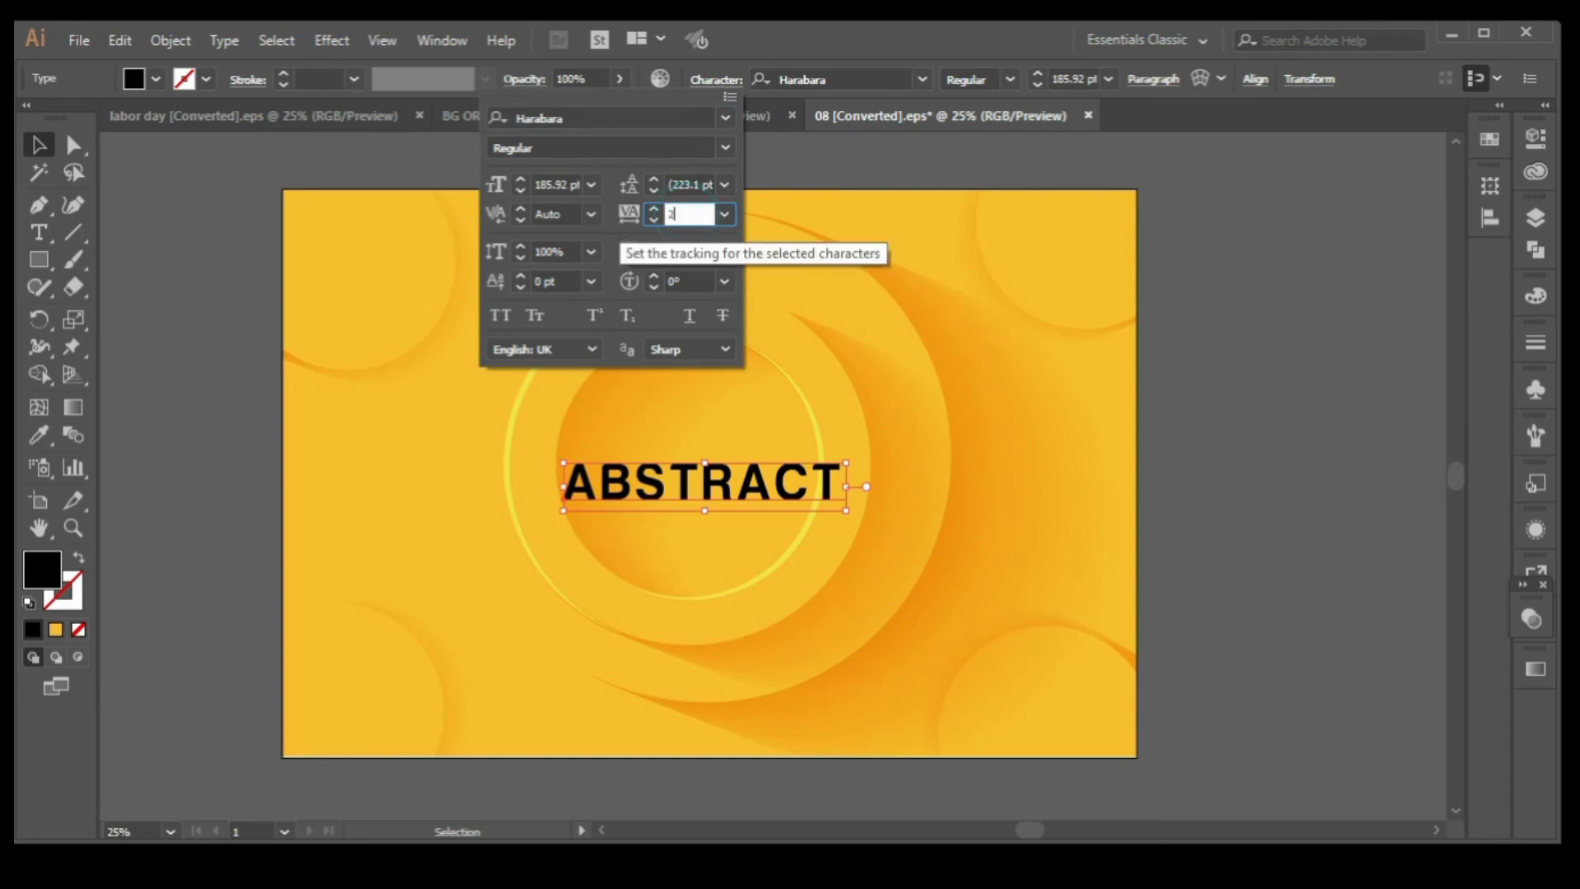
type("00")
left_click(1224, 310)
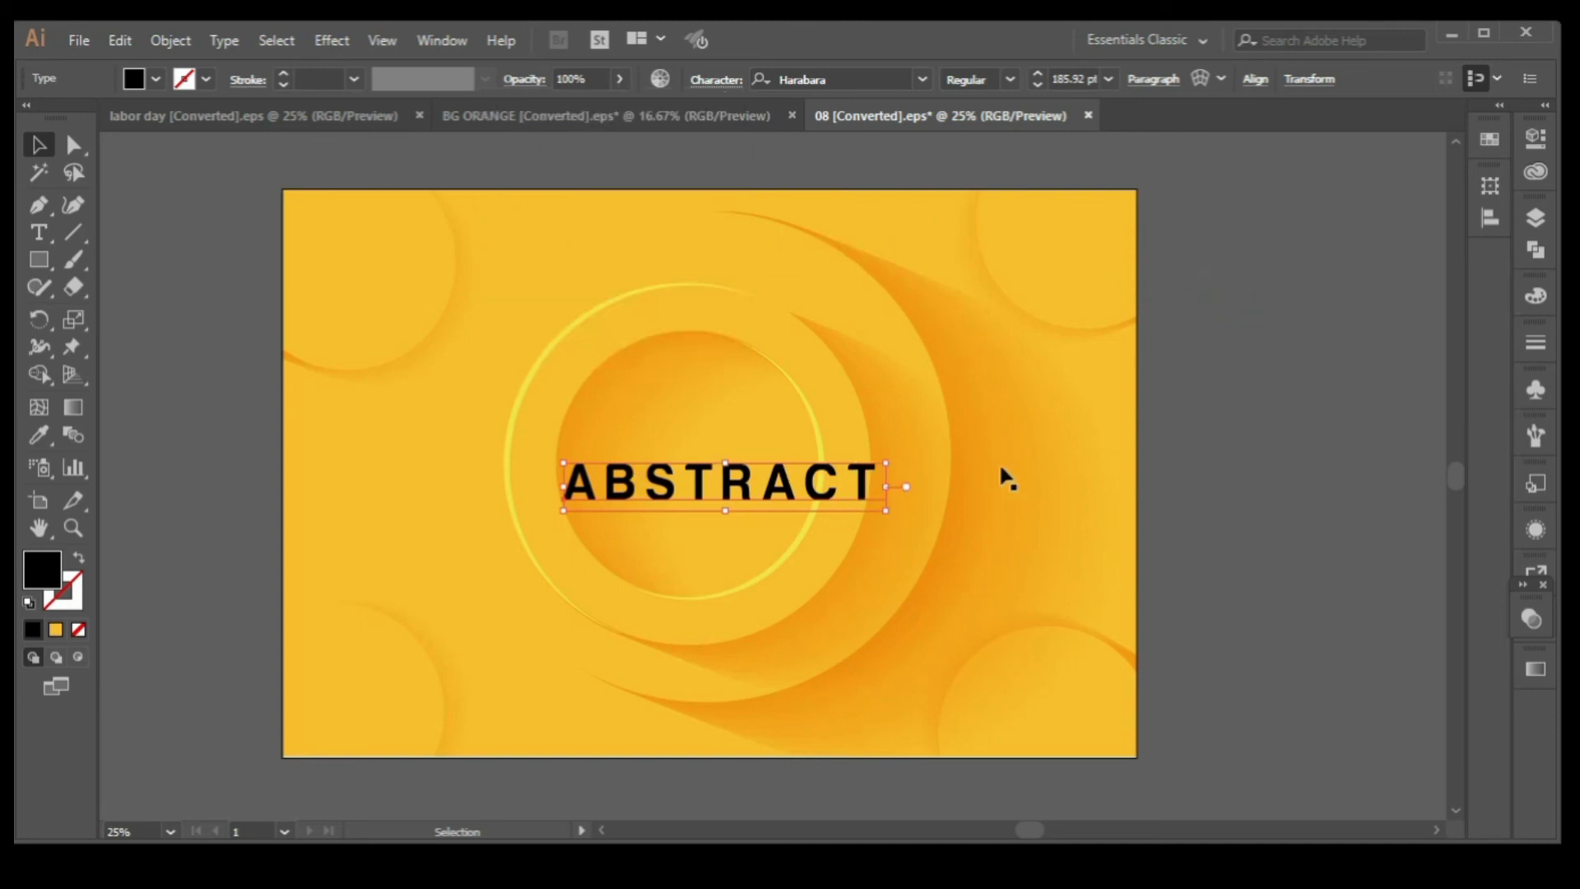
left_click_drag(885, 462, 788, 478)
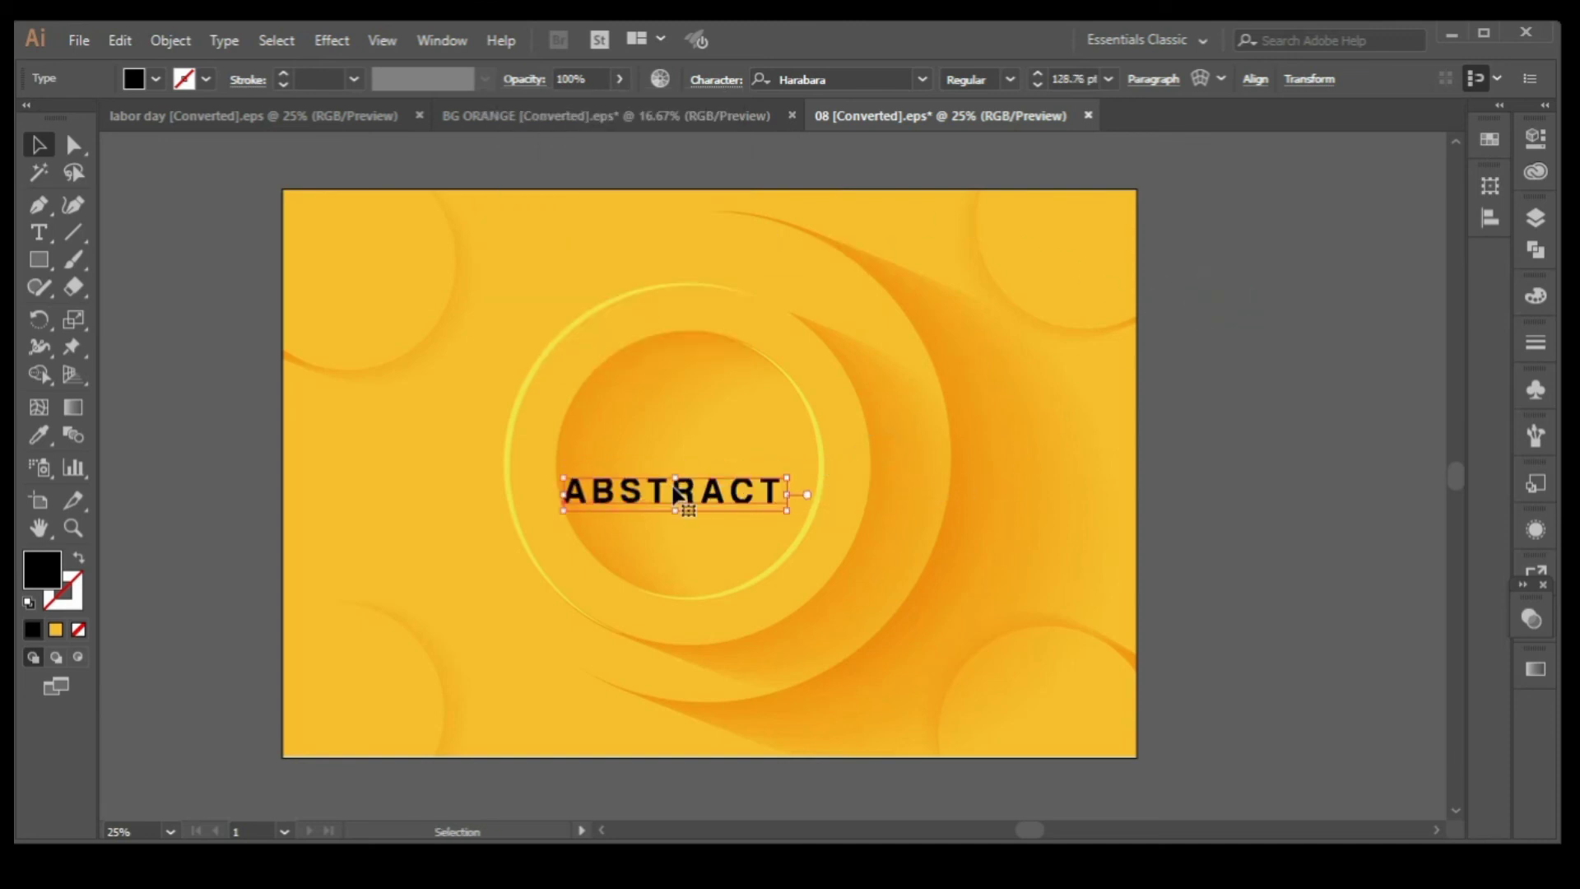
left_click_drag(684, 500, 689, 455)
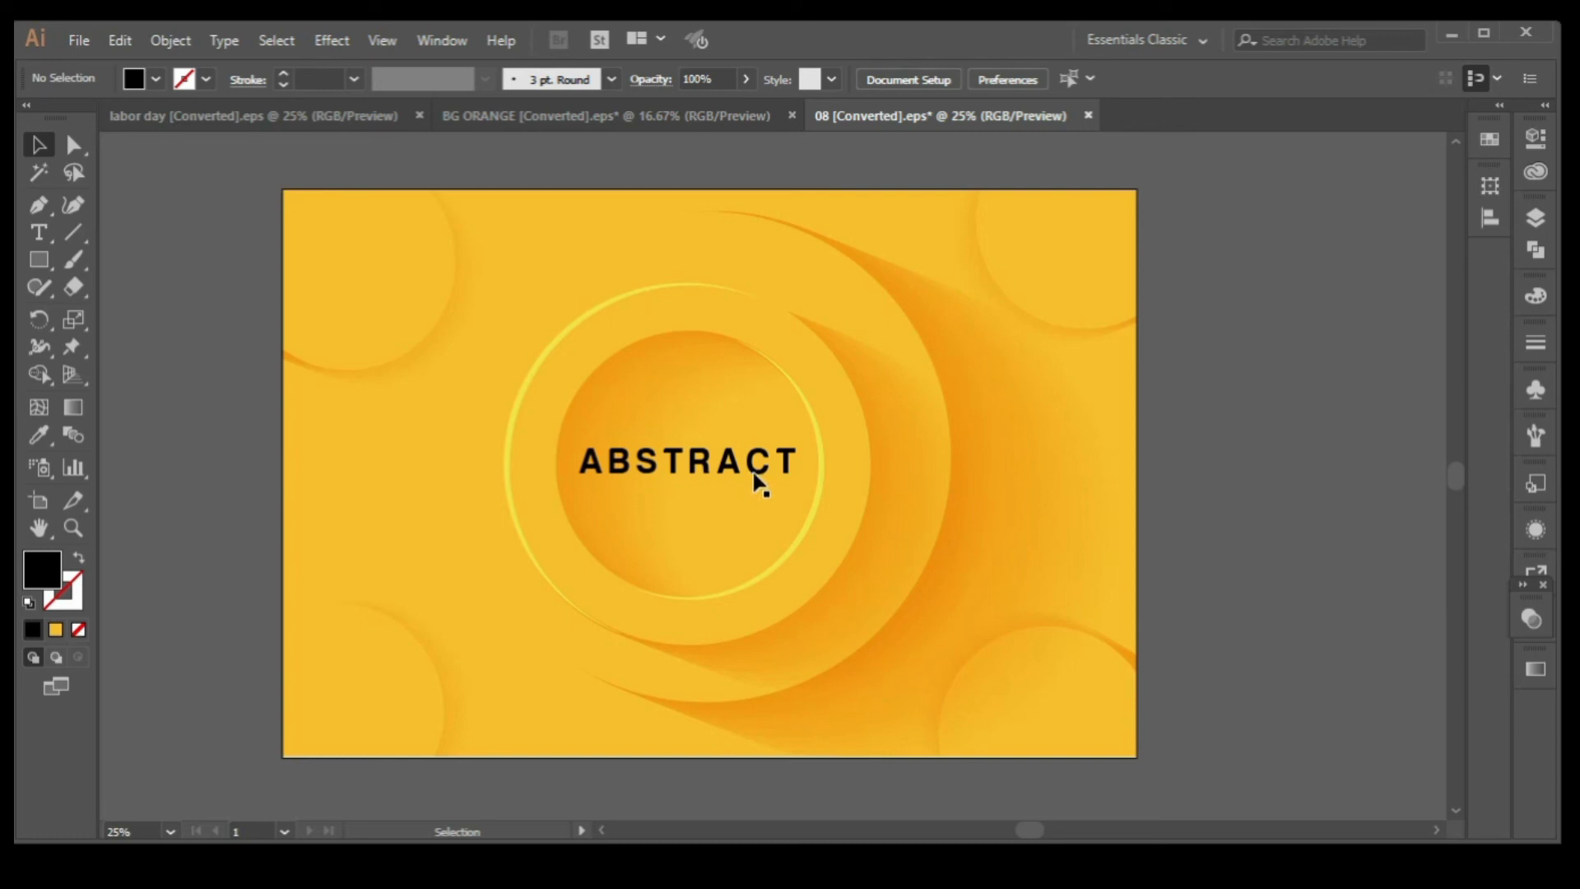
Duplicate ABSTRACT directly below itself and retype the copy as BACKGROUND.
left_click_drag(759, 482, 759, 523)
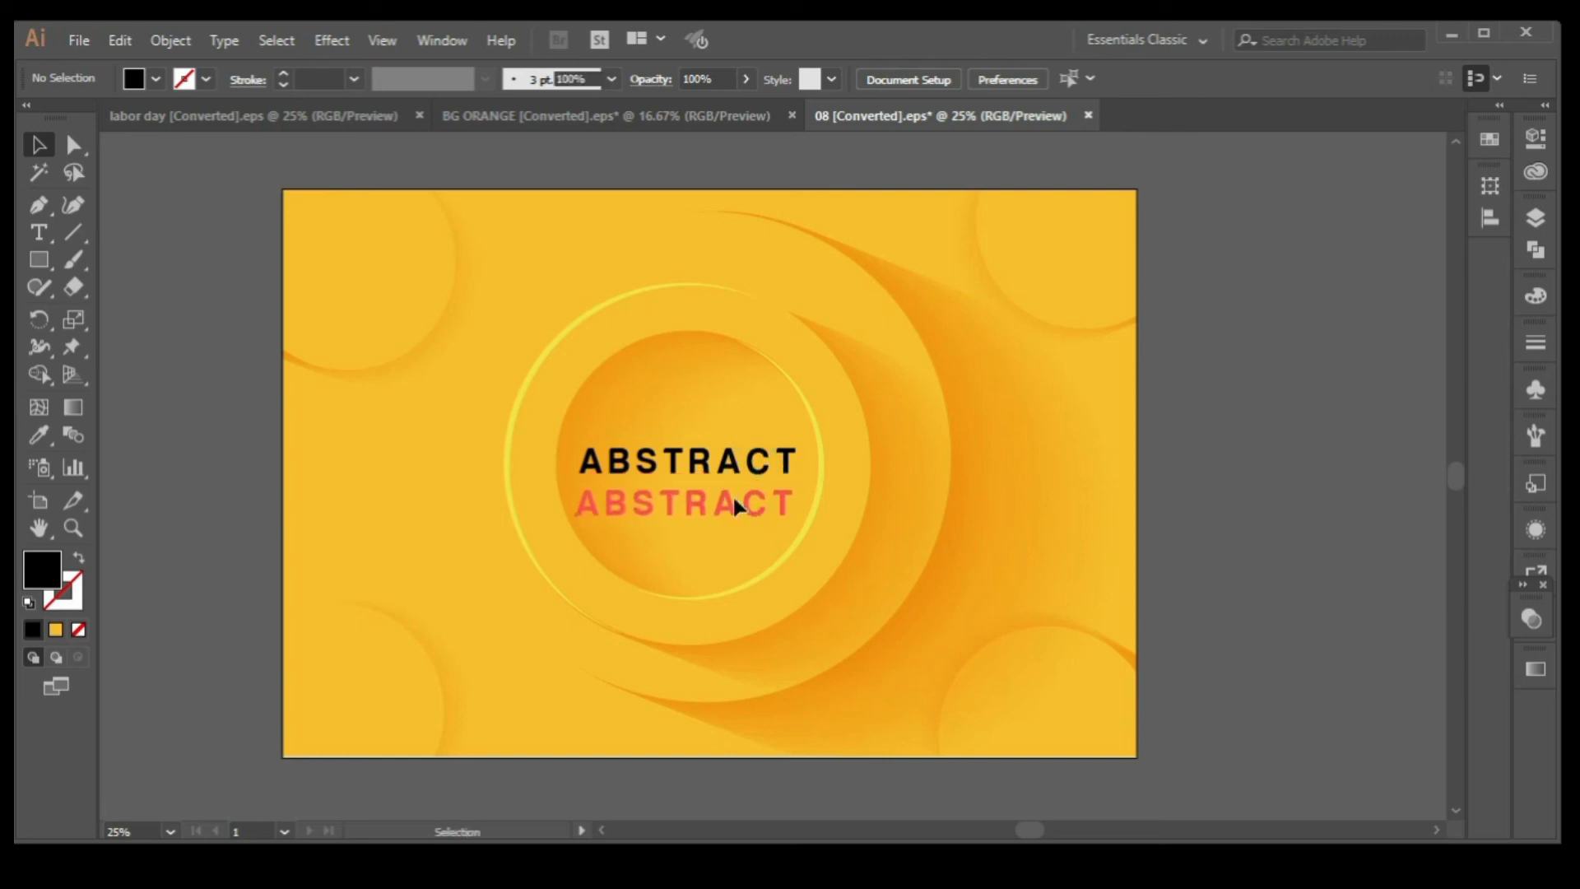
left_click(40, 232)
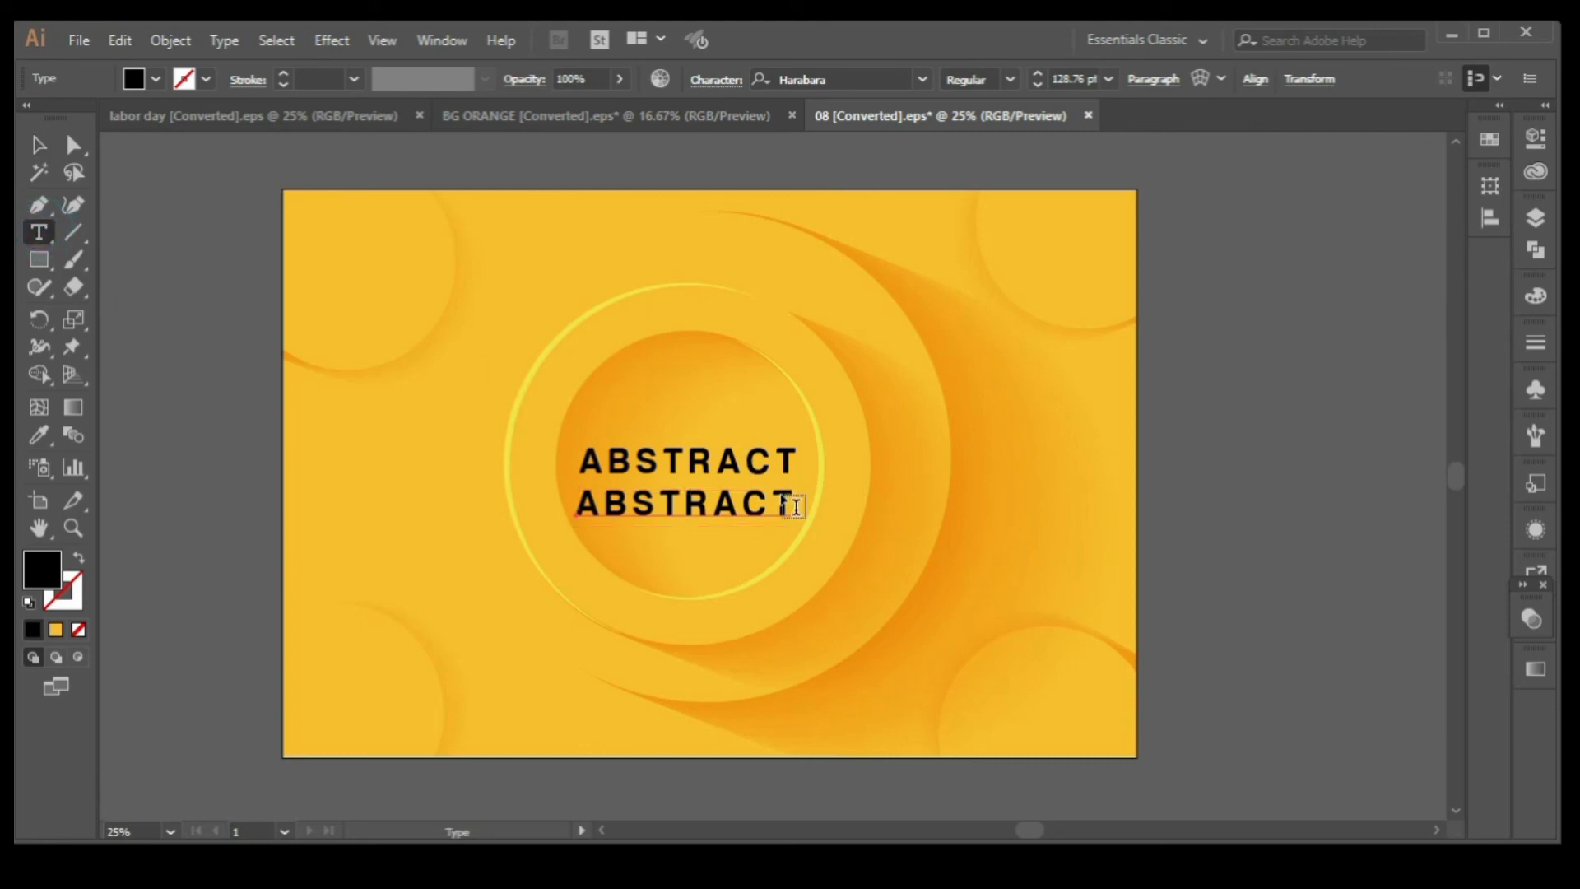
left_click(792, 500)
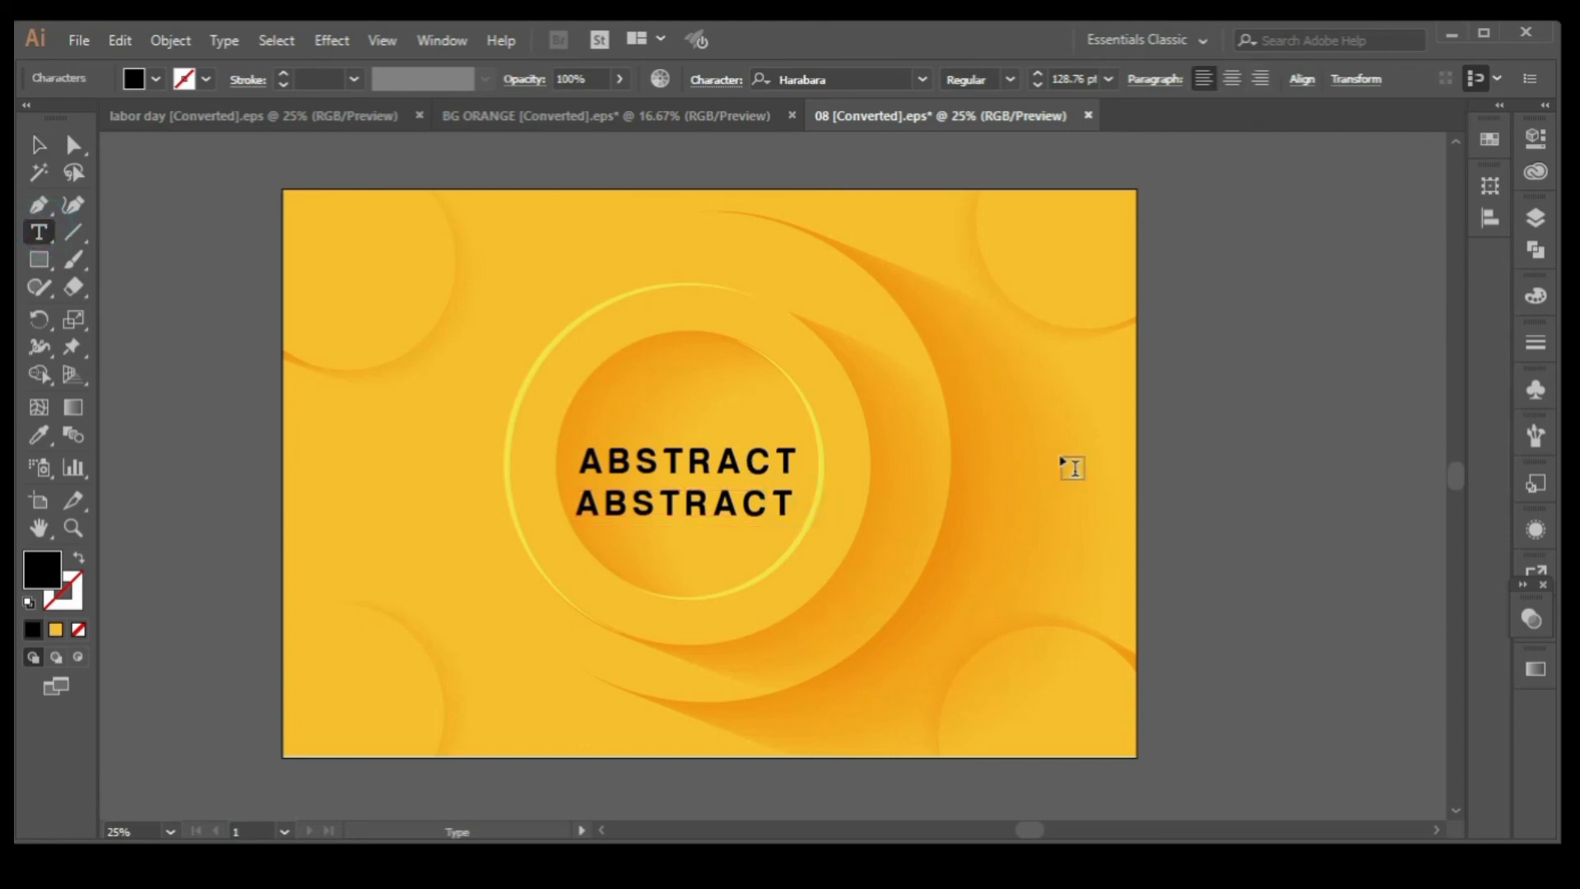
key("BackSpace")
key("BackSpace")
key("BackSpace")
key("BackSpace")
key("BackSpace")
key("BackSpace")
key("BackSpace")
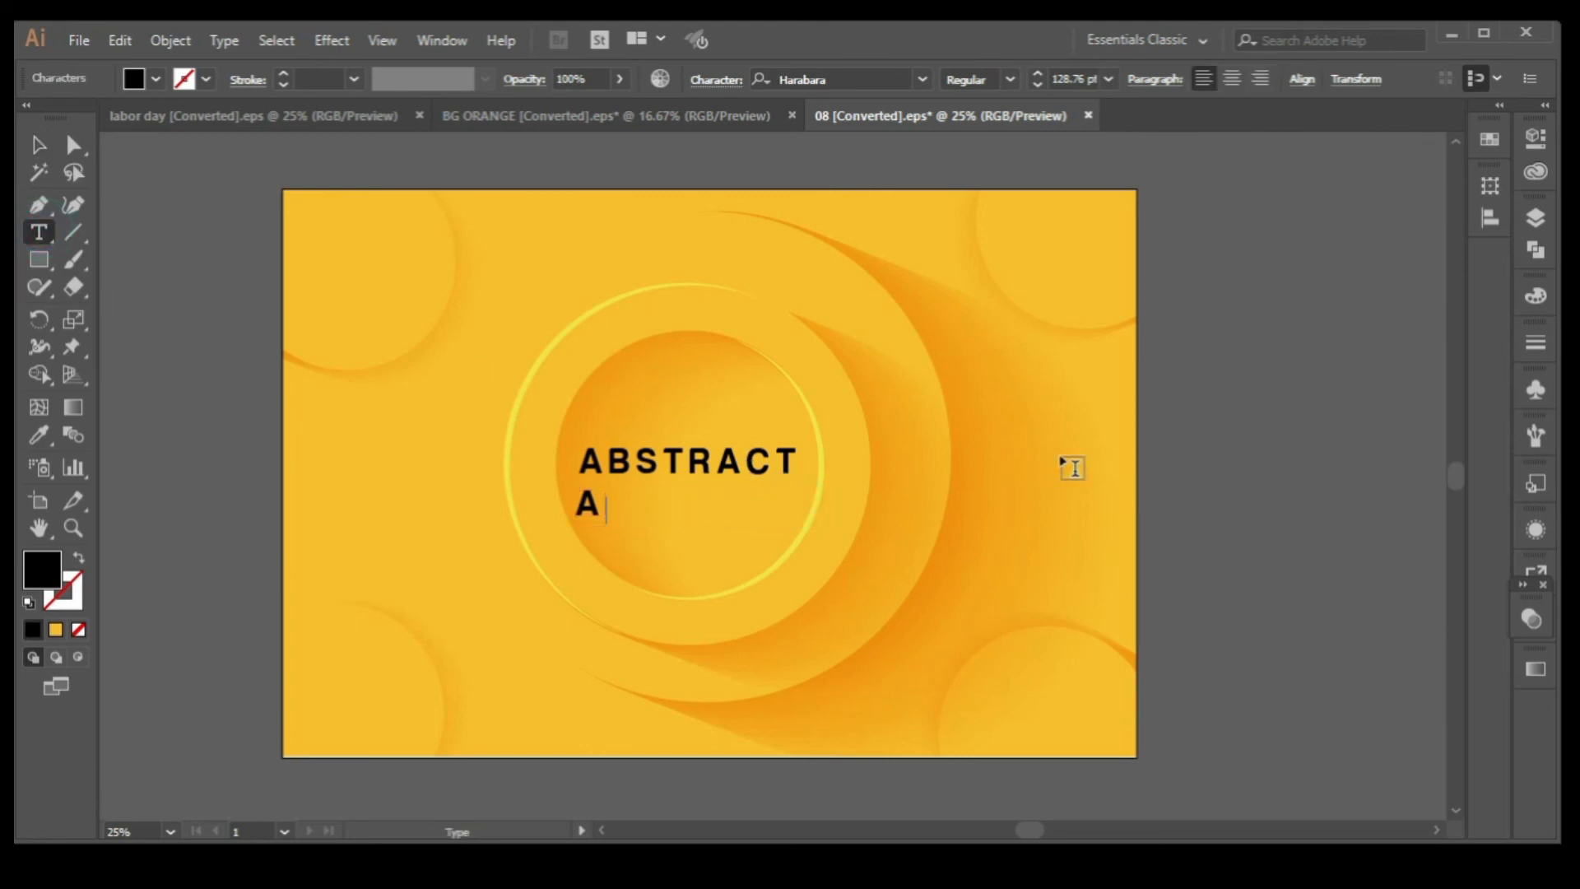
key("BackSpace")
type("BAC")
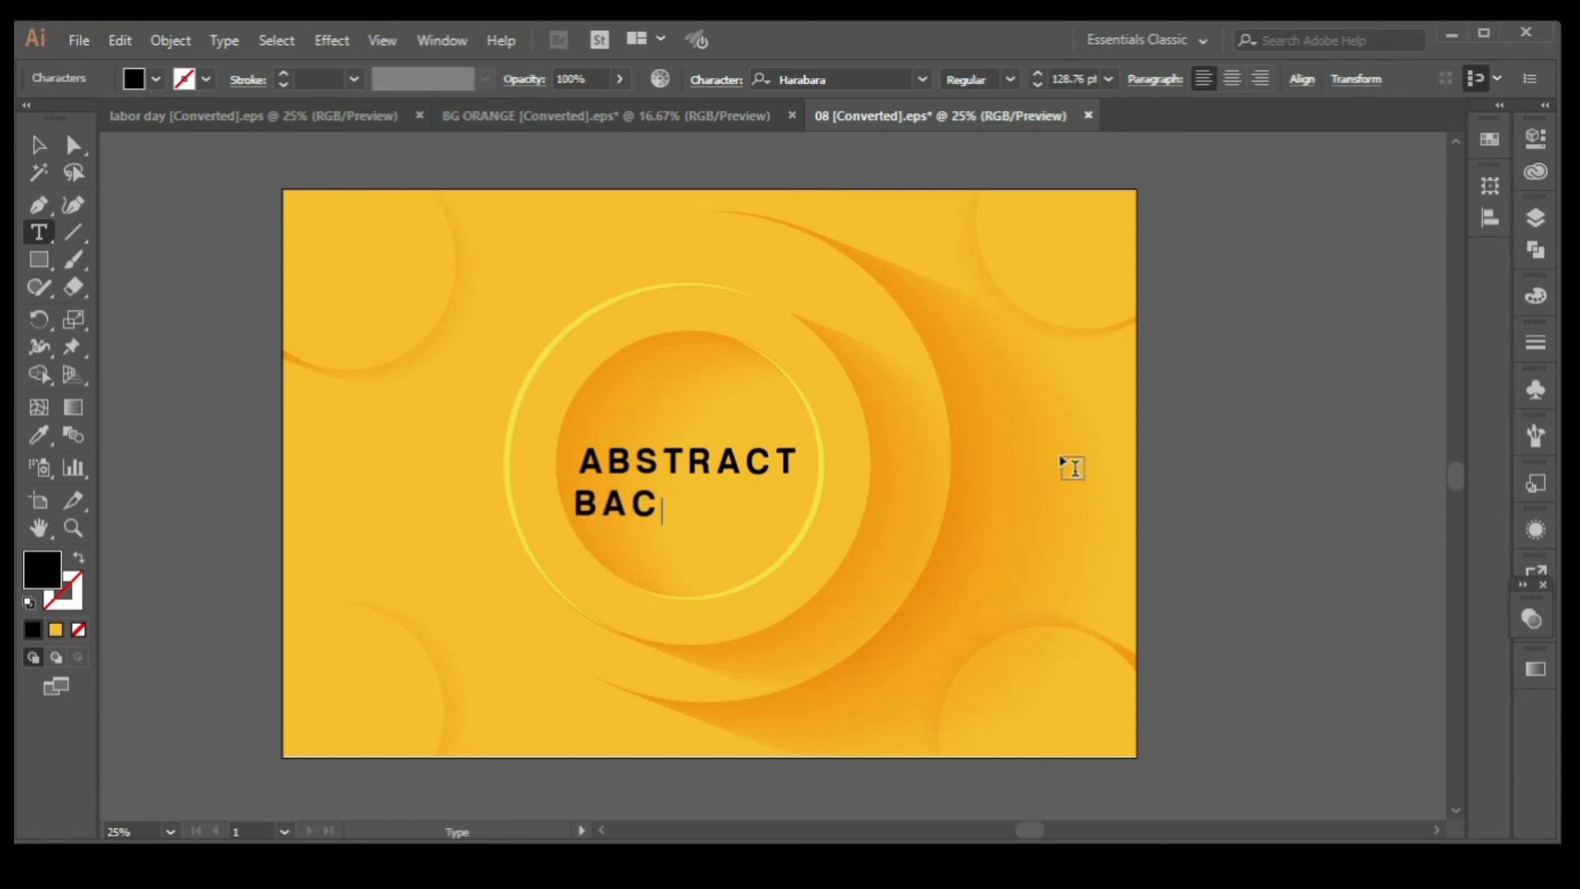
type("KGROUN")
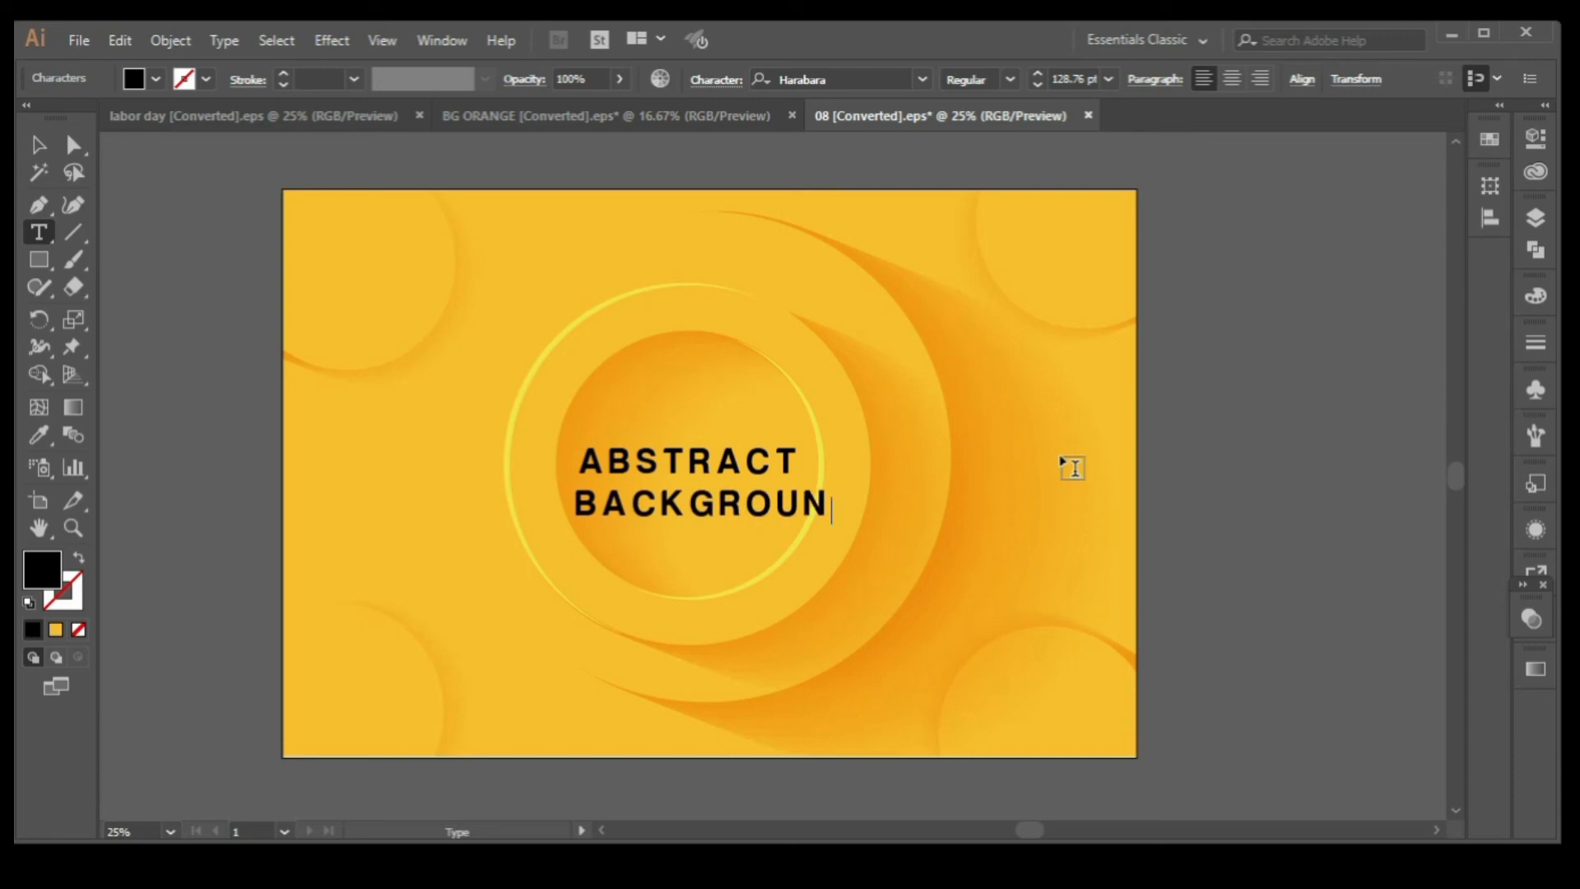
type("D")
left_click(38, 145)
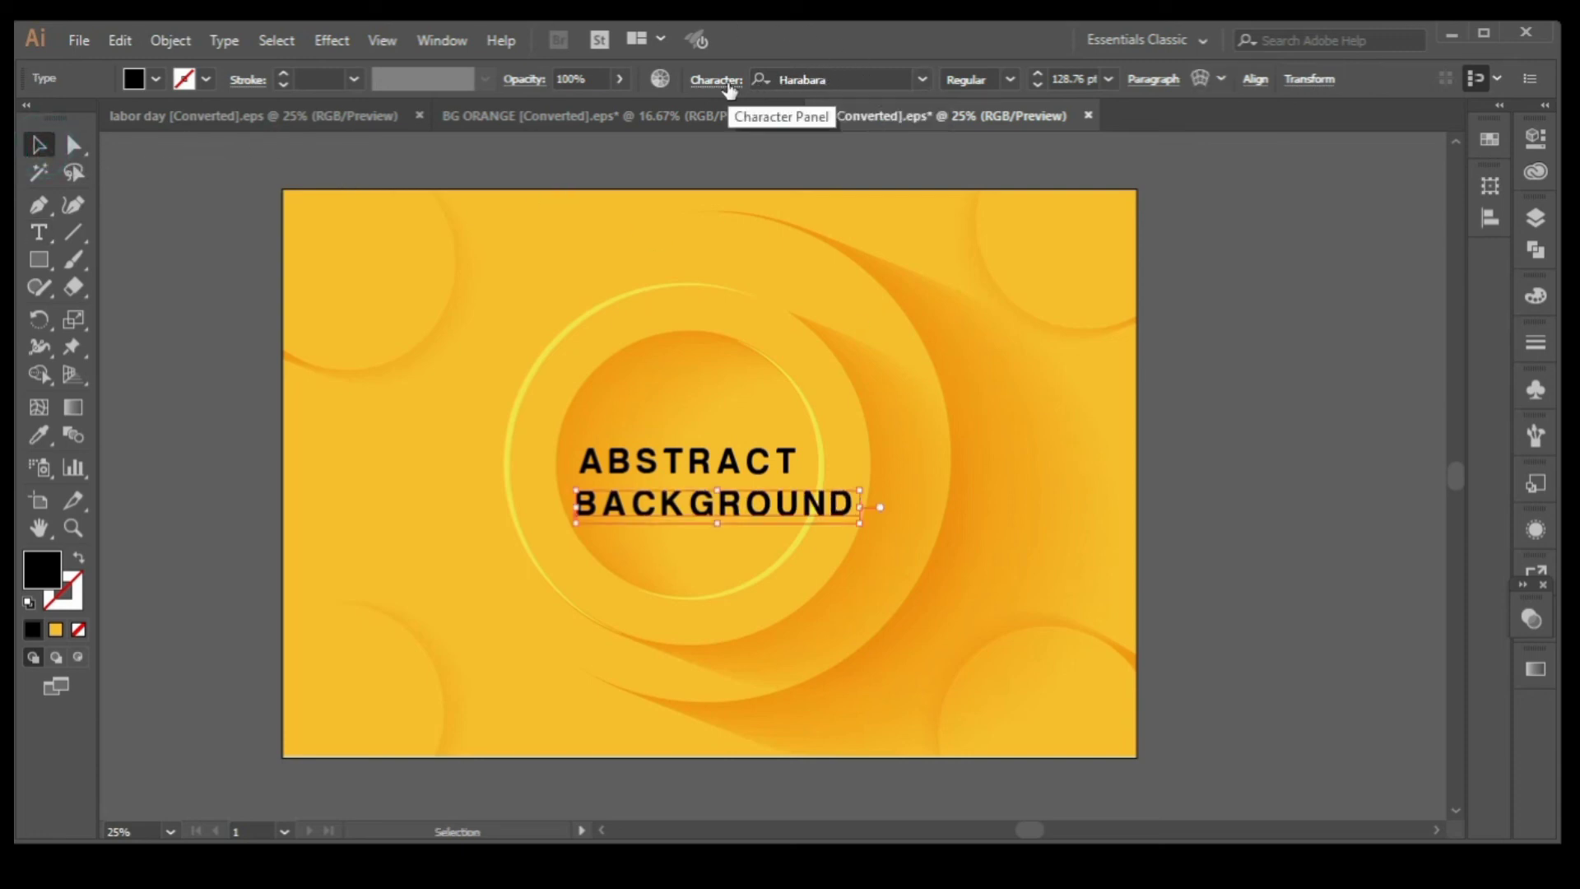
Give BACKGROUND 500 tracking and 80 pt size, then select both title lines.
left_click(703, 83)
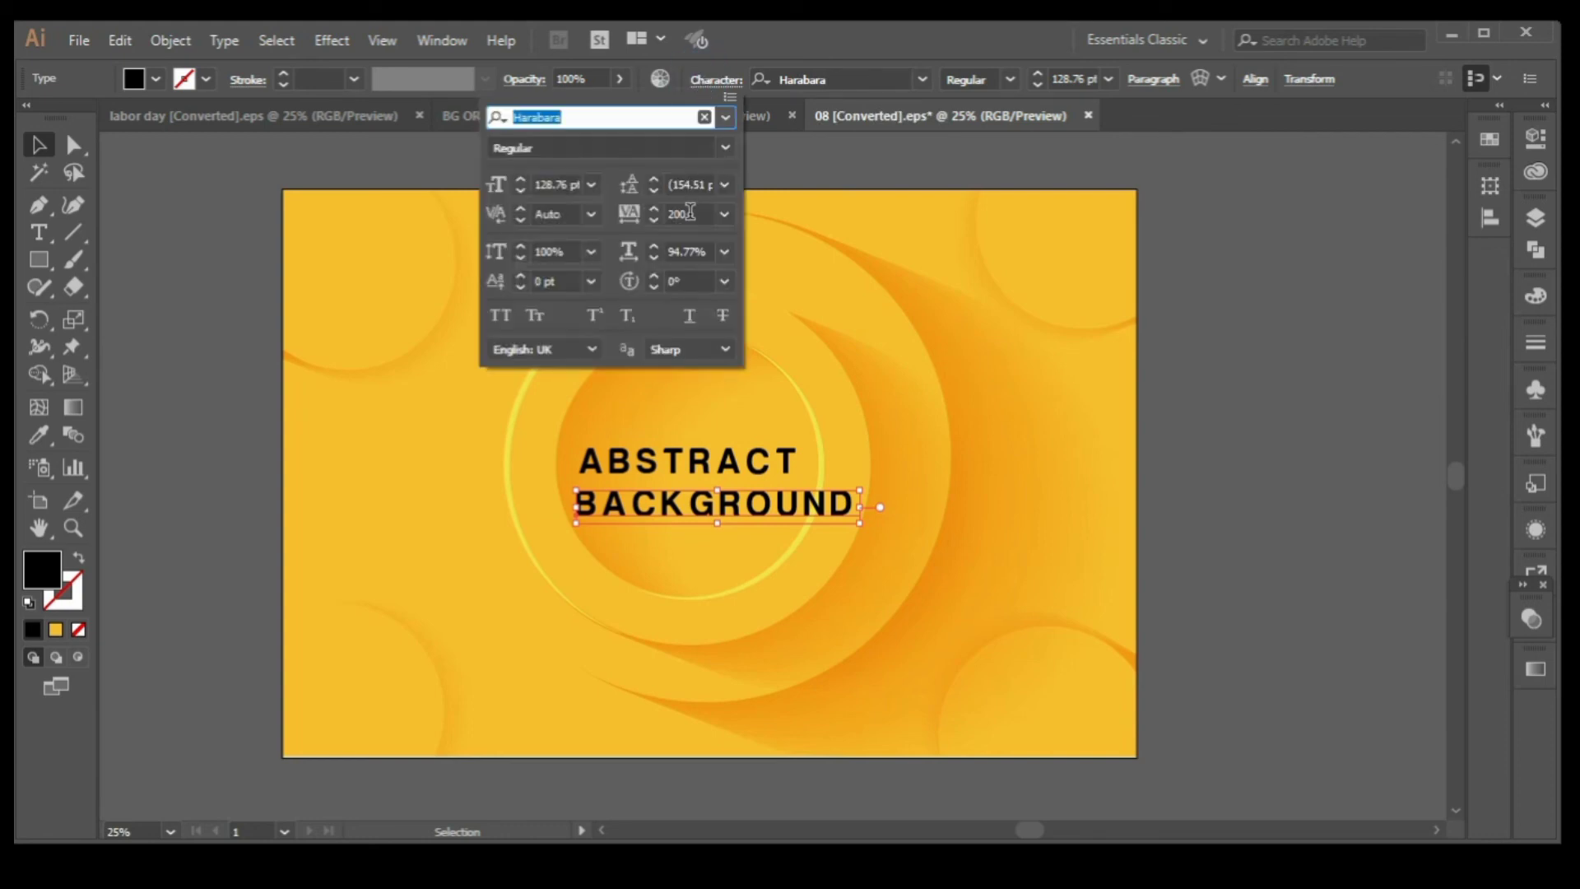
left_click(642, 212)
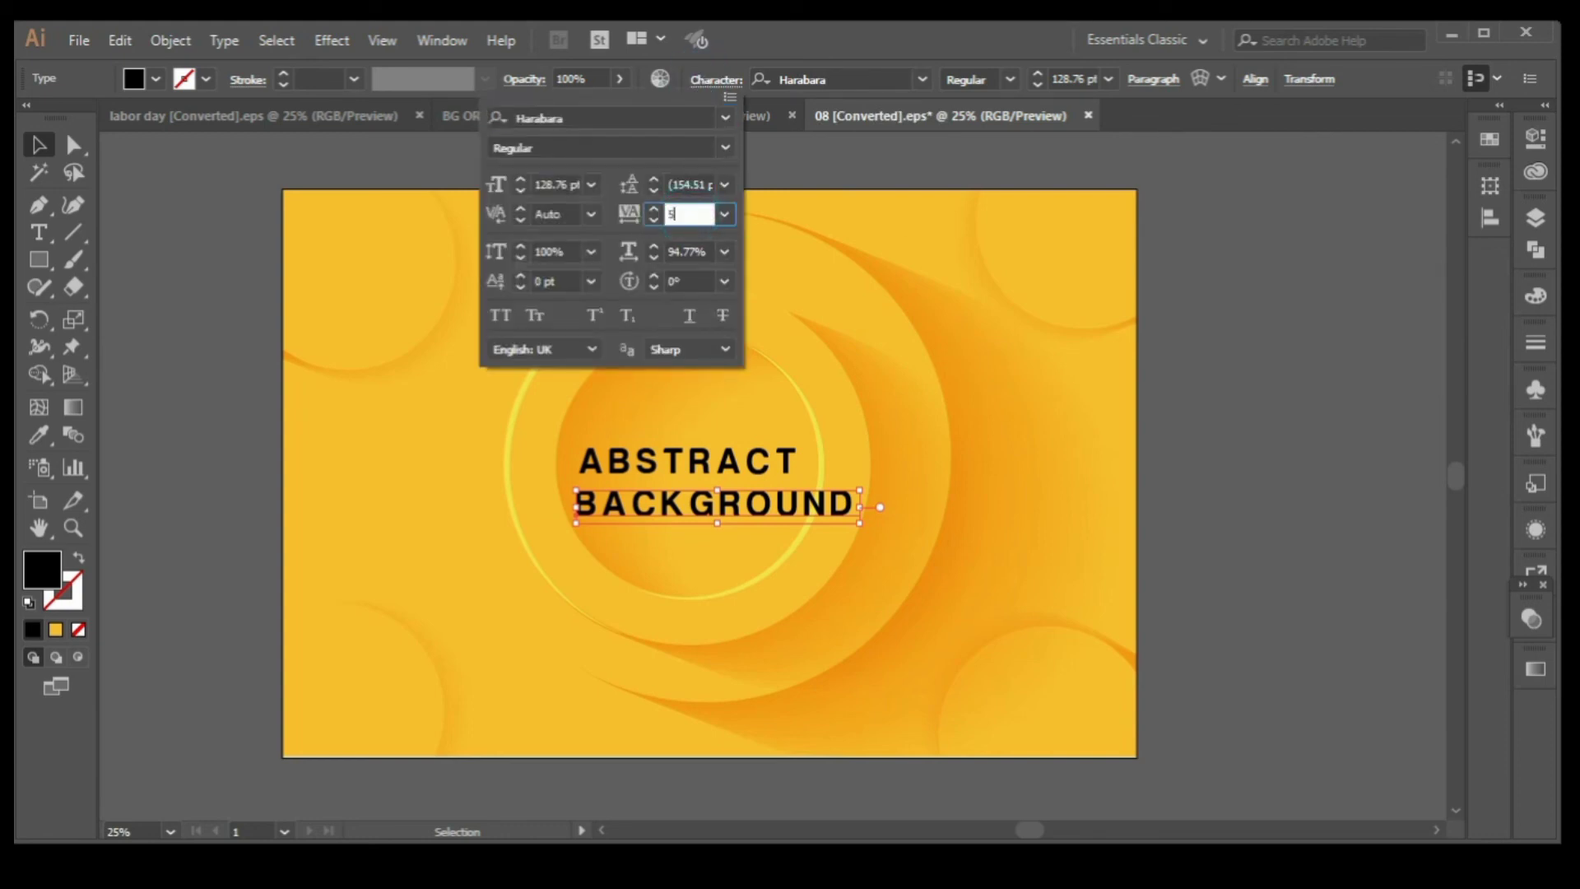
type("500")
left_click(1181, 303)
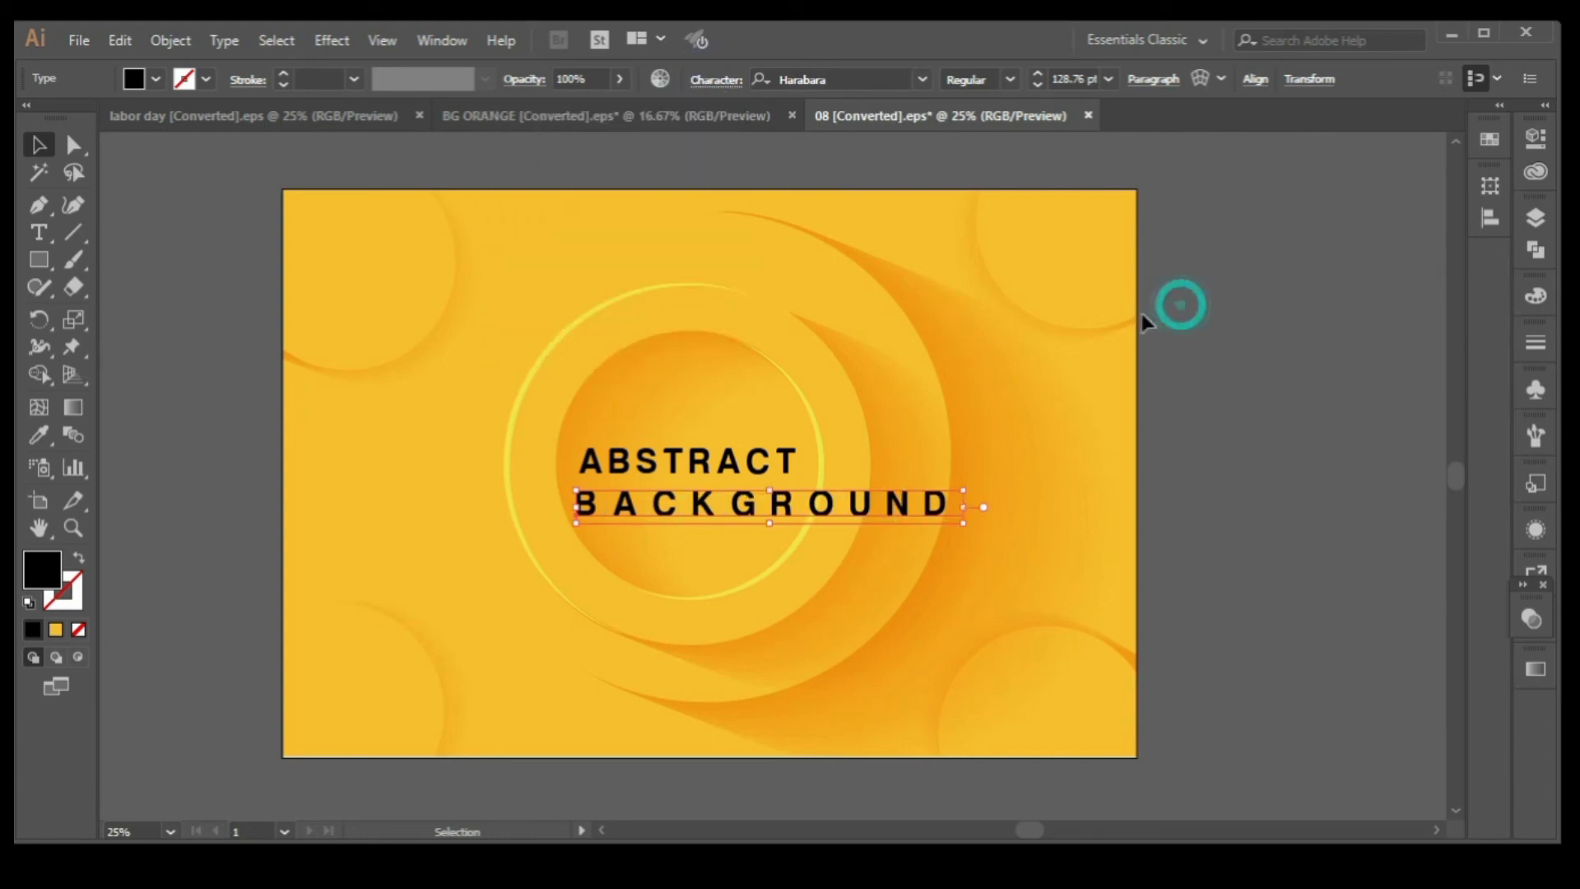
left_click(715, 80)
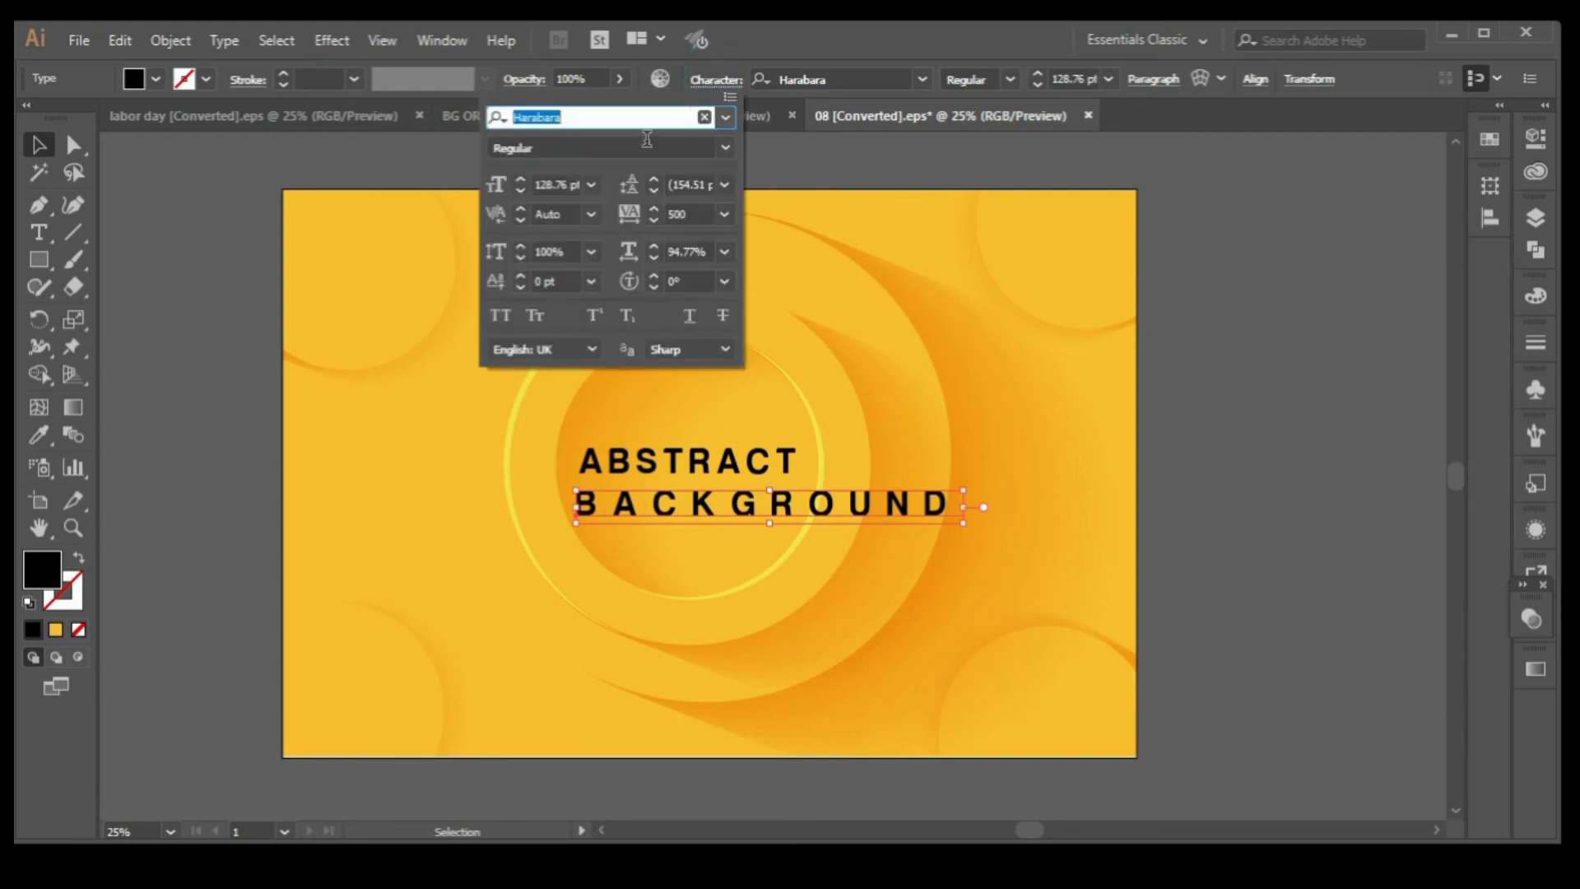
double_click(569, 181)
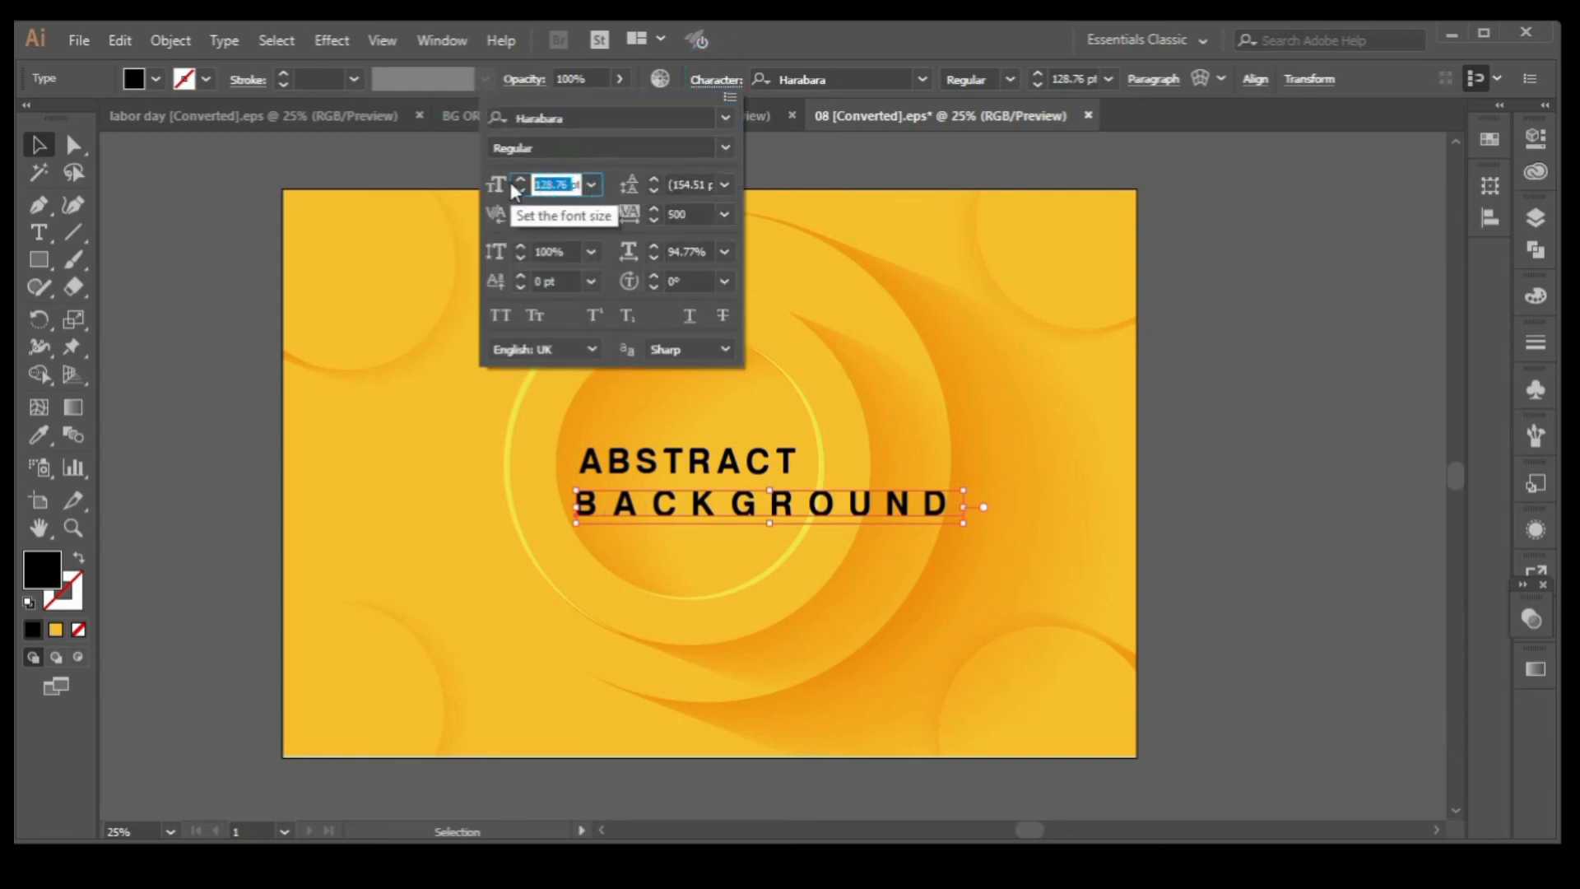
key("BackSpace")
type("80")
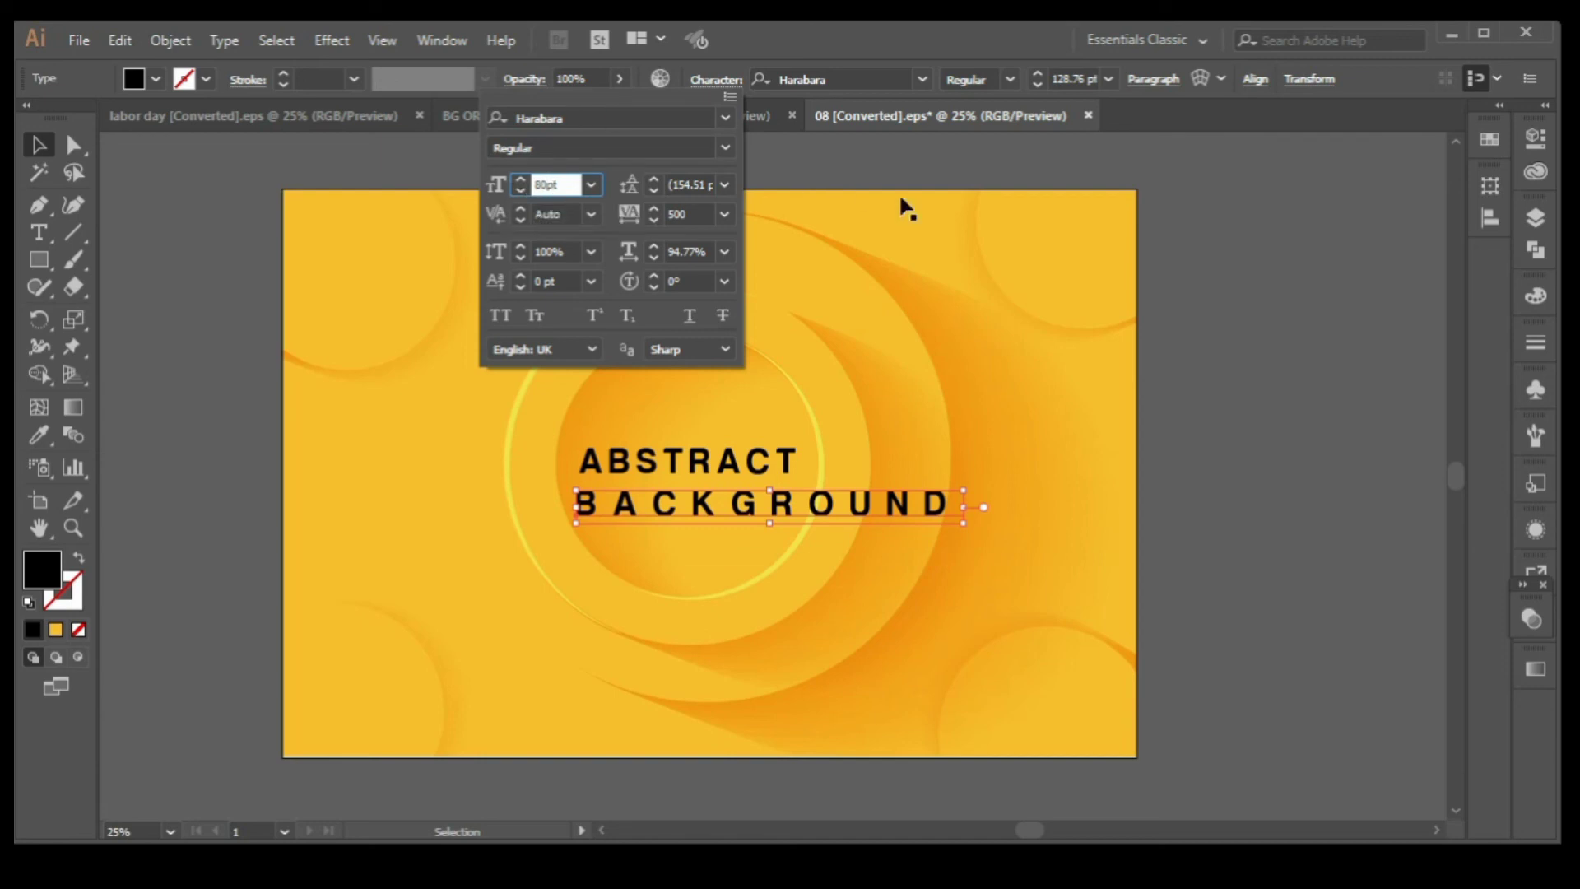
left_click(1181, 322)
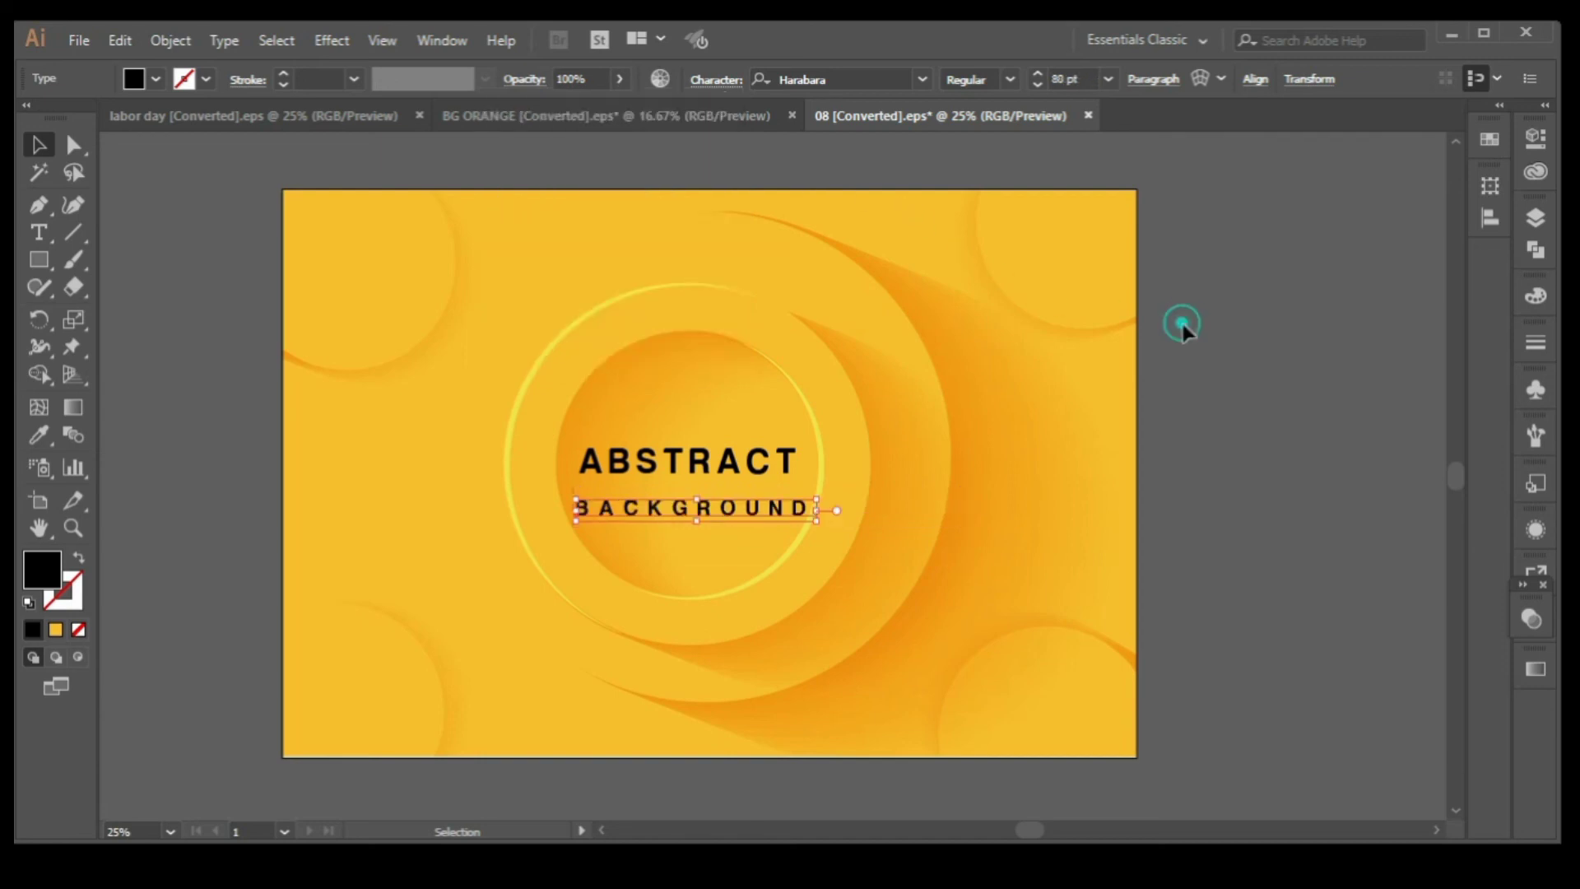
left_click(745, 471)
left_click(718, 504, "shift")
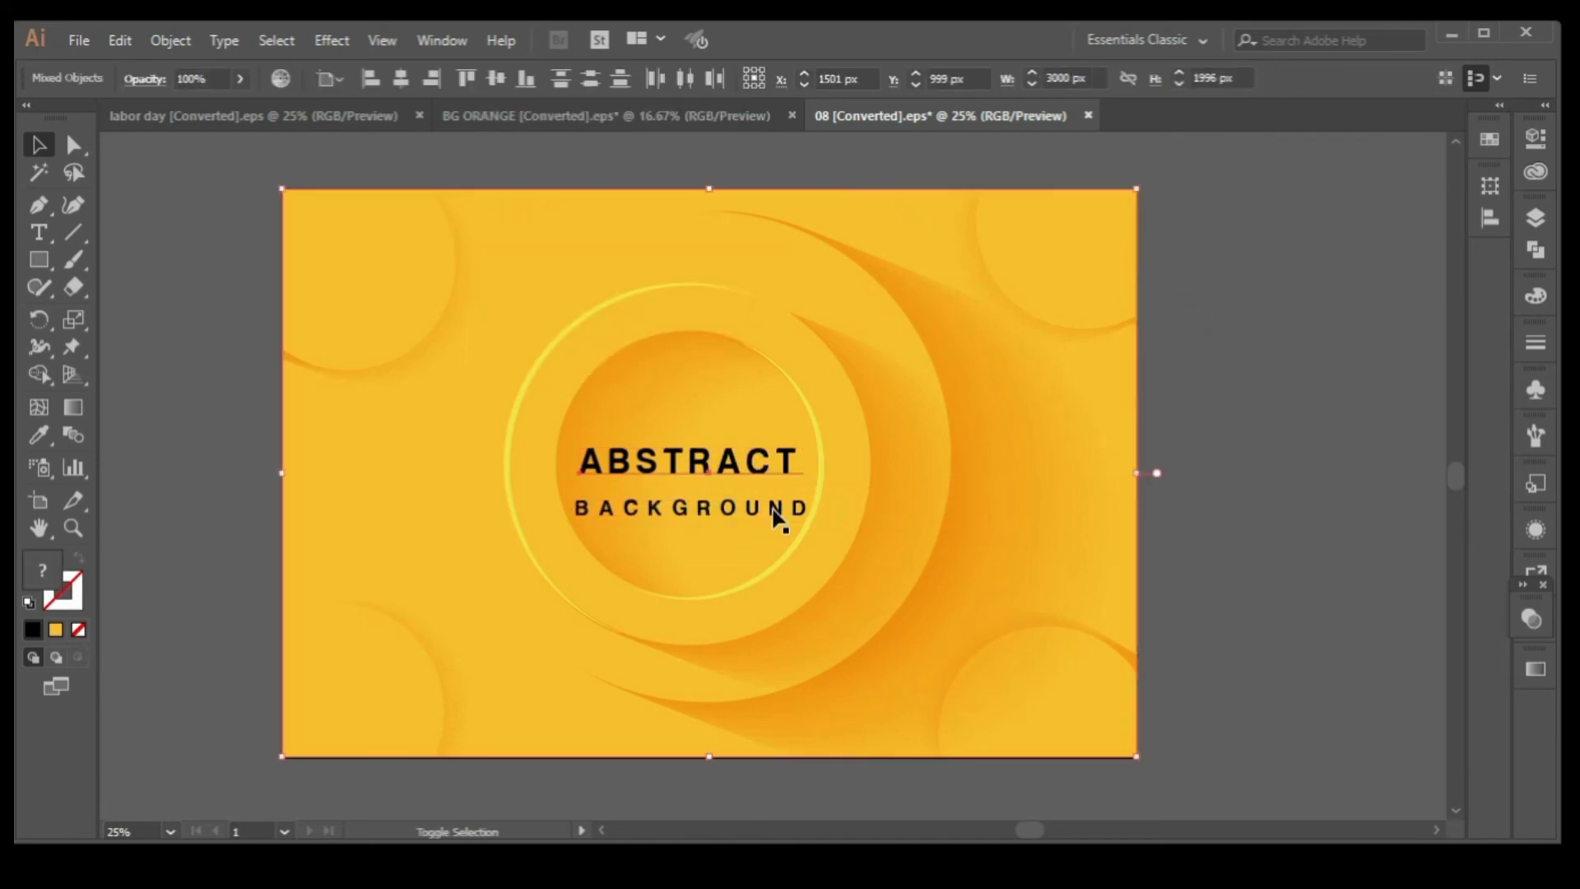
Centre-align ABSTRACT and BACKGROUND, move them into the ring's centre and scale them slightly down.
left_click(780, 519)
left_click(757, 471, "shift")
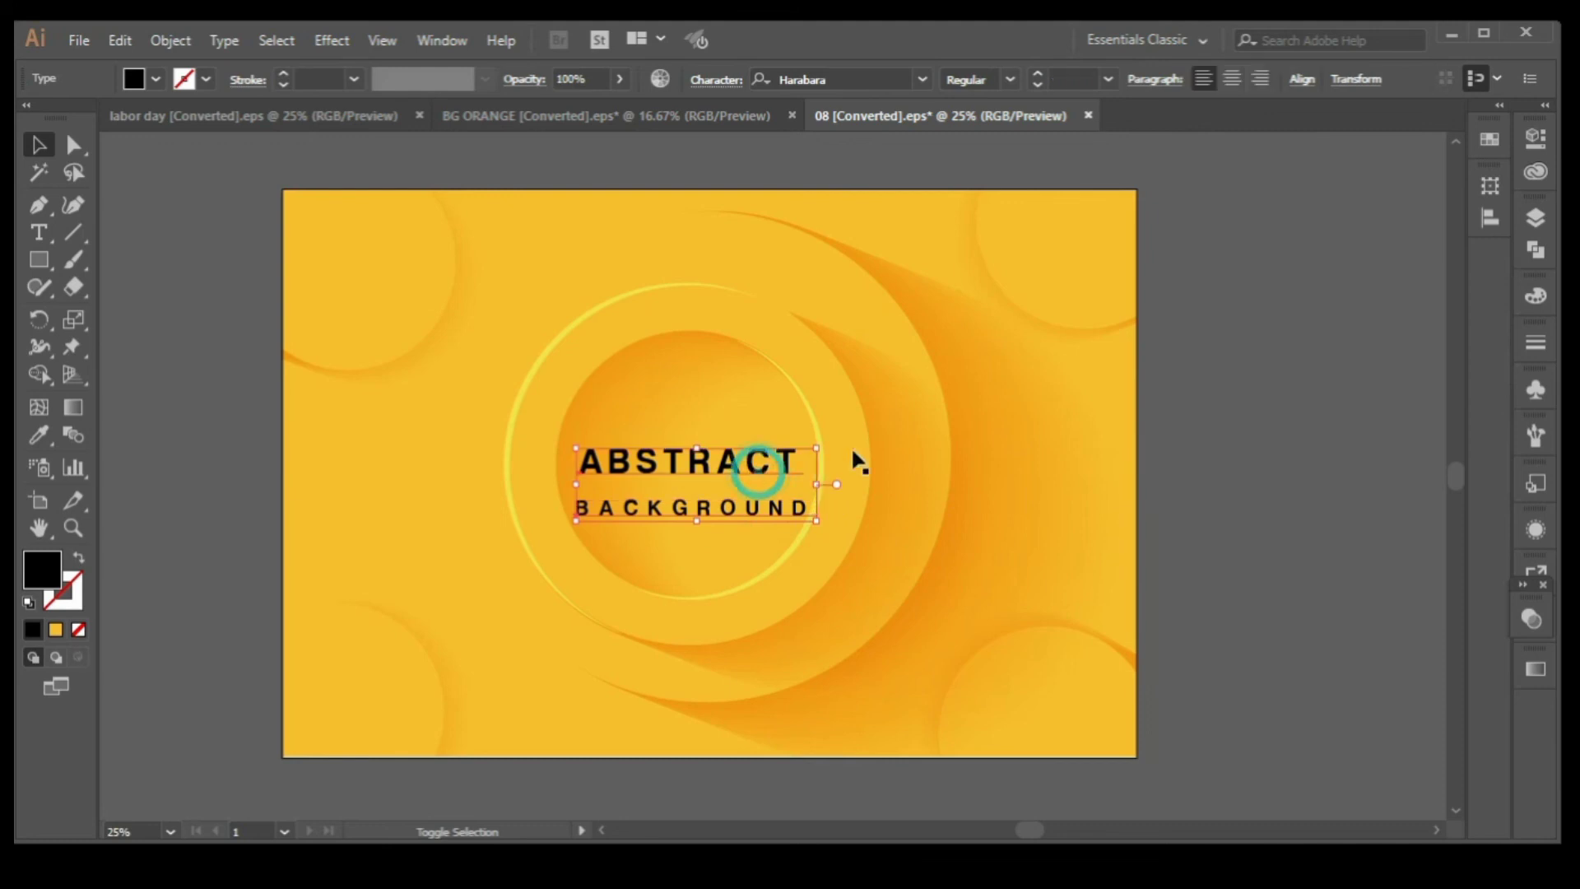
left_click(1232, 78)
left_click_drag(605, 473, 720, 467)
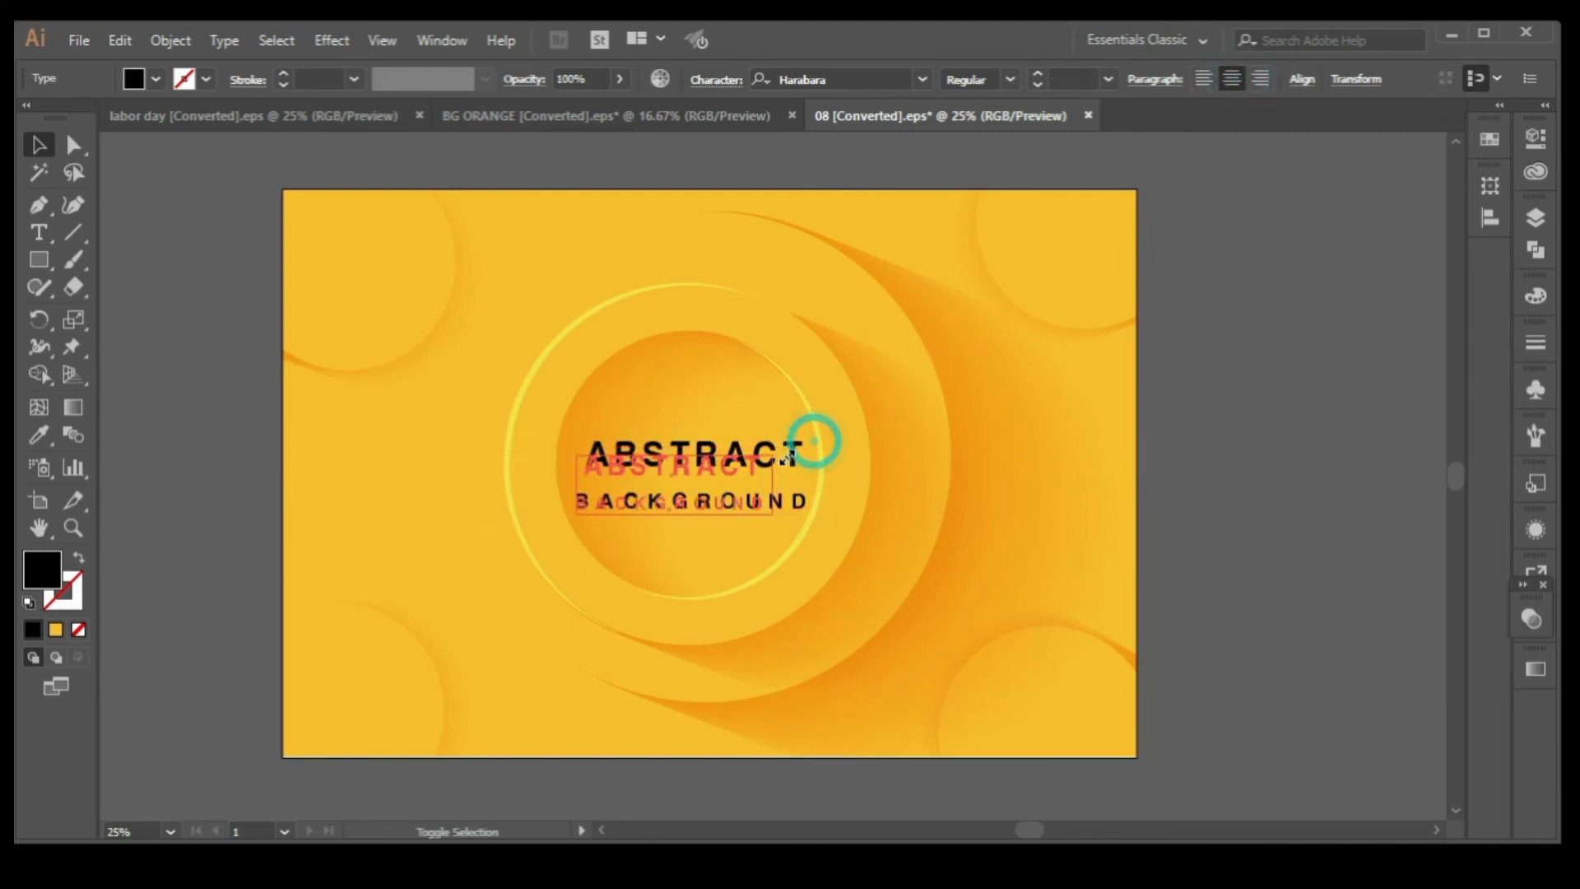
left_click_drag(819, 442, 766, 459)
left_click(1239, 421)
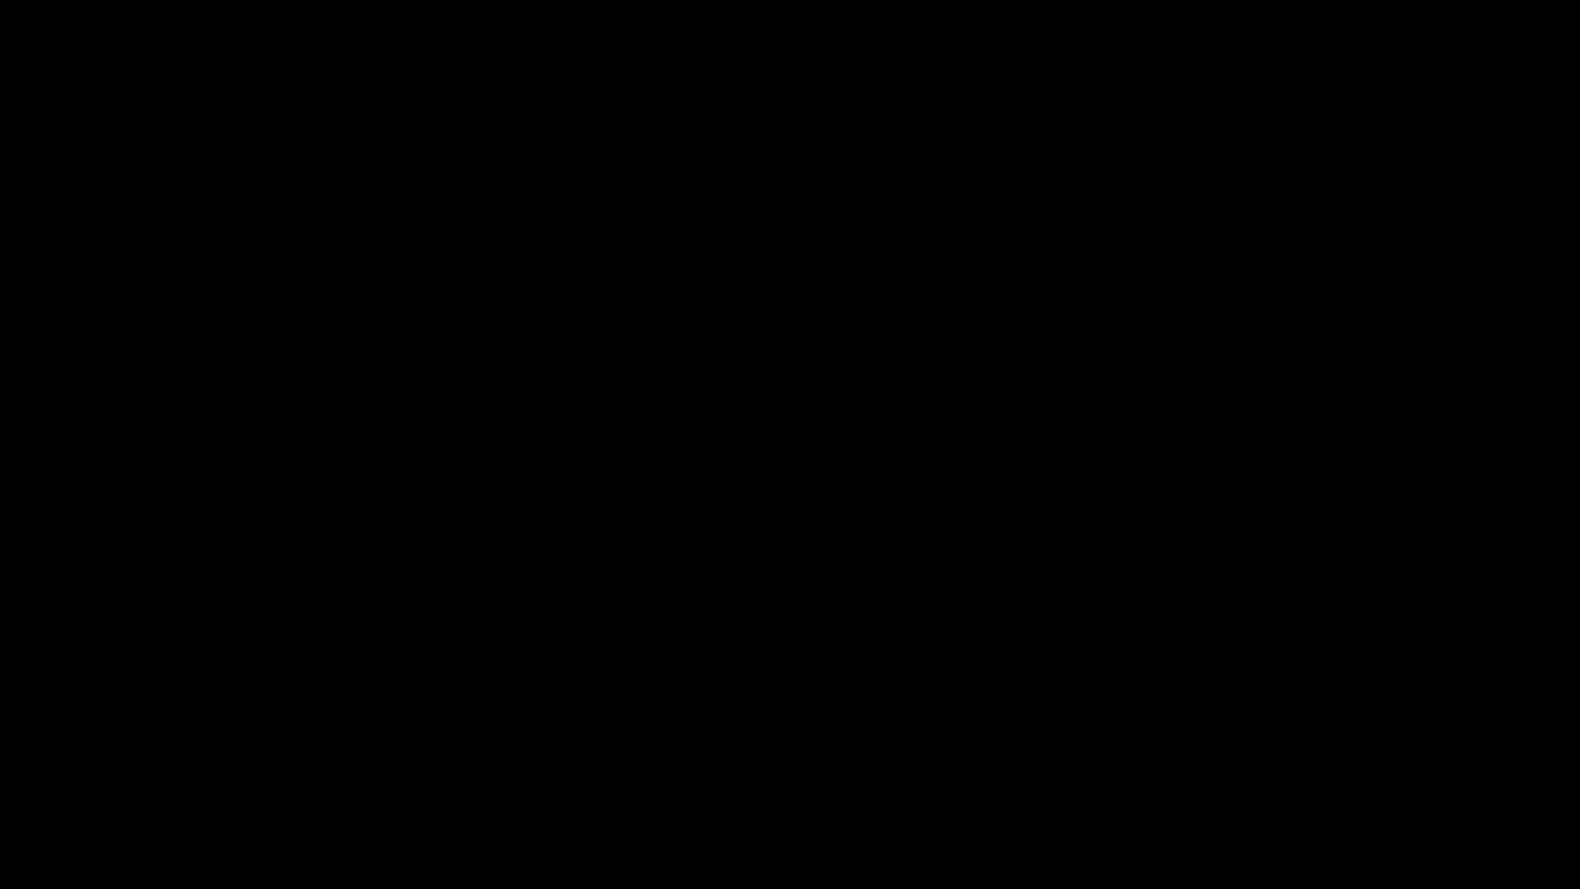